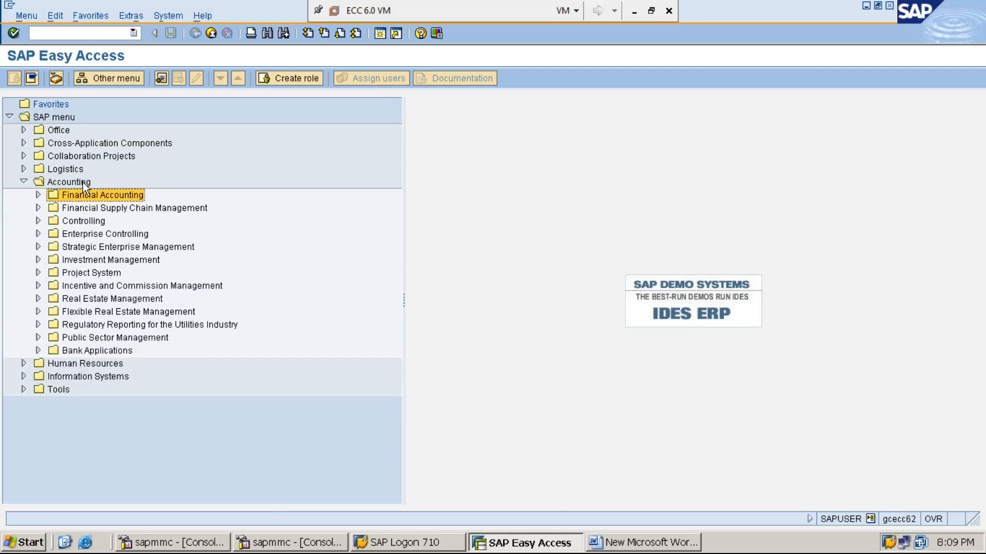
- Expand Financial Accounting > General Ledger > Posting > Reference Documents down to FBD1 – Recurring Document
{"action": "key", "text": "Down"}
{"action": "key", "text": "Right"}
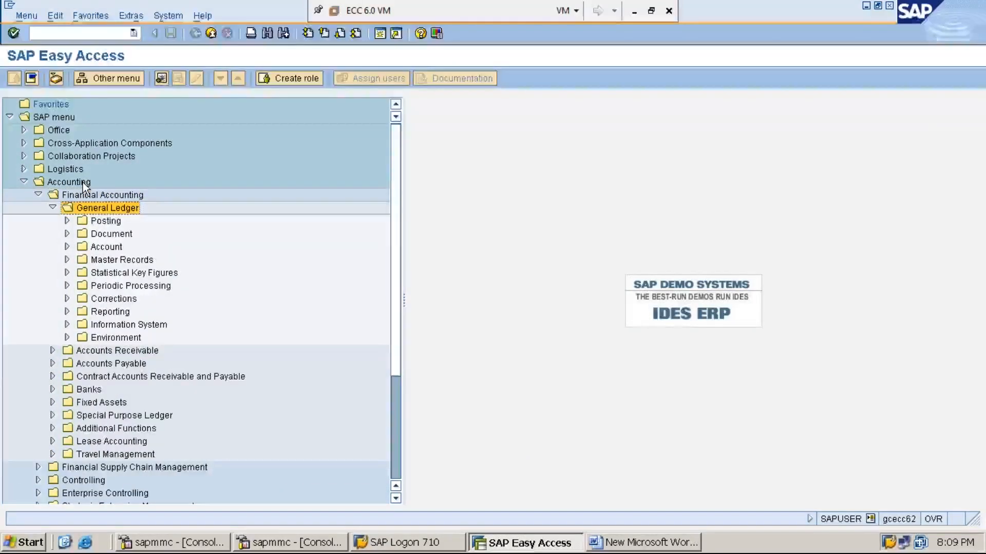
{"action": "key", "text": "Down"}
{"action": "key", "text": "Right"}
{"action": "key", "text": "Down"}
{"action": "key", "text": "Down"}
{"action": "key", "text": "Down"}
{"action": "key", "text": "Down"}
{"action": "key", "text": "Down"}
{"action": "key", "text": "Down"}
{"action": "key", "text": "Down"}
{"action": "key", "text": "Down"}
{"action": "key", "text": "Down"}
{"action": "key", "text": "Down"}
{"action": "key", "text": "Down"}
{"action": "key", "text": "Down"}
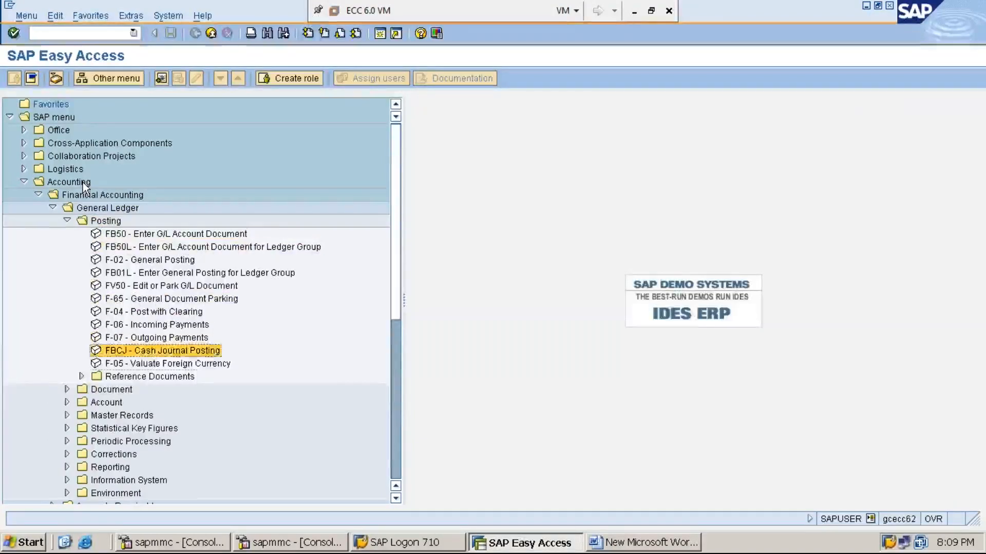
{"action": "key", "text": "Right"}
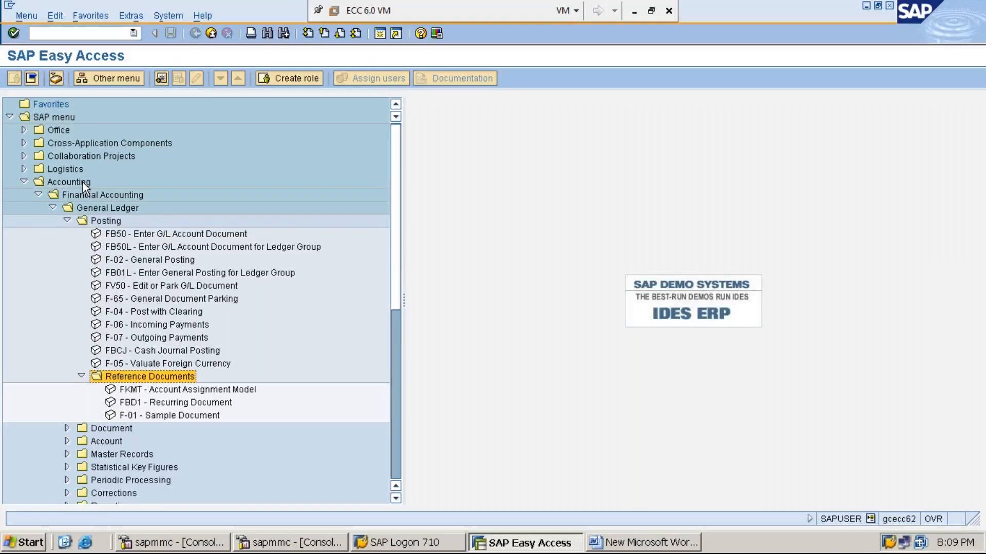
{"action": "key", "text": "Down"}
{"action": "key", "text": "Down"}
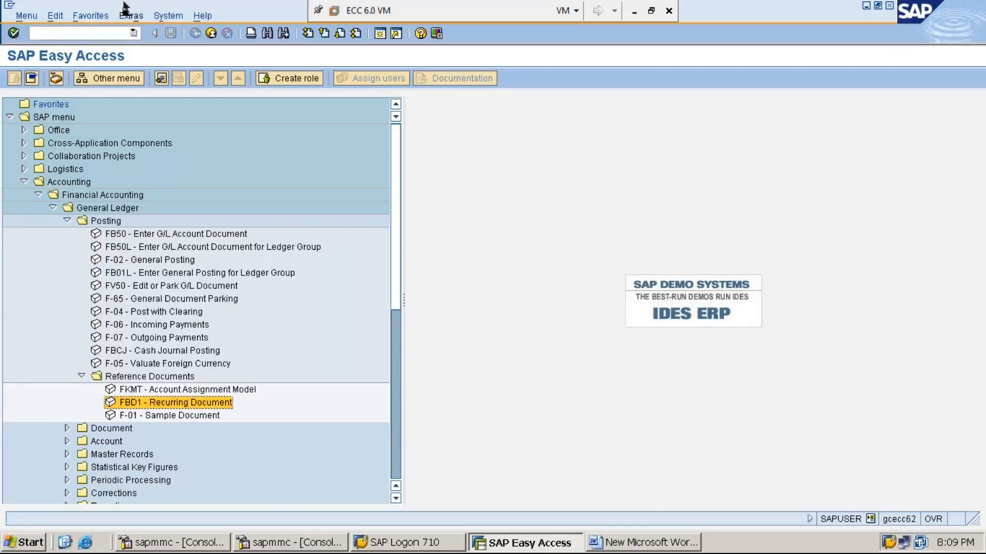
{"action": "left_click", "coordinate": [633, 12]}
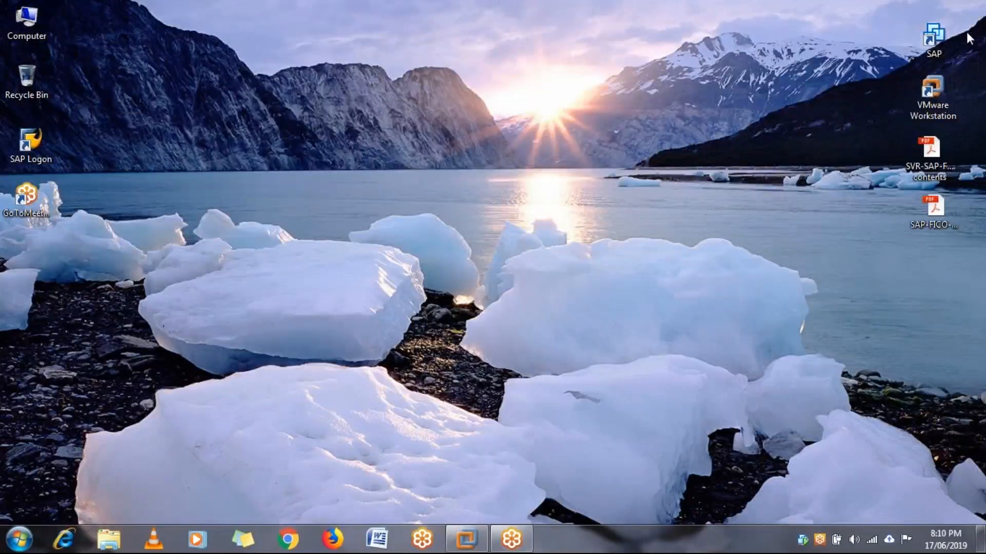
{"action": "left_click", "coordinate": [467, 539]}
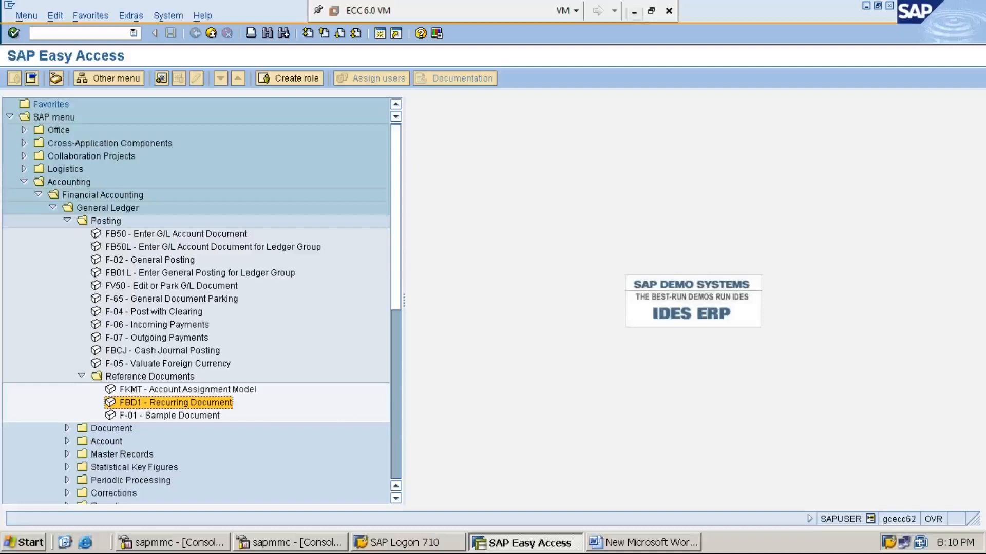
- Launch FBD1 Recurring Document and enter company code MMI1
{"action": "double_click", "coordinate": [222, 404]}
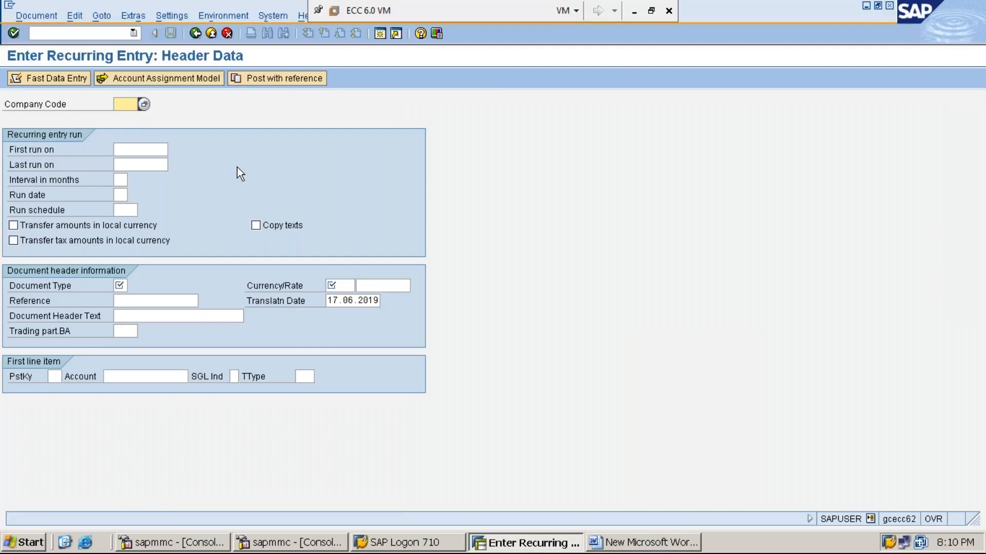
{"action": "type", "text": "mmi1"}
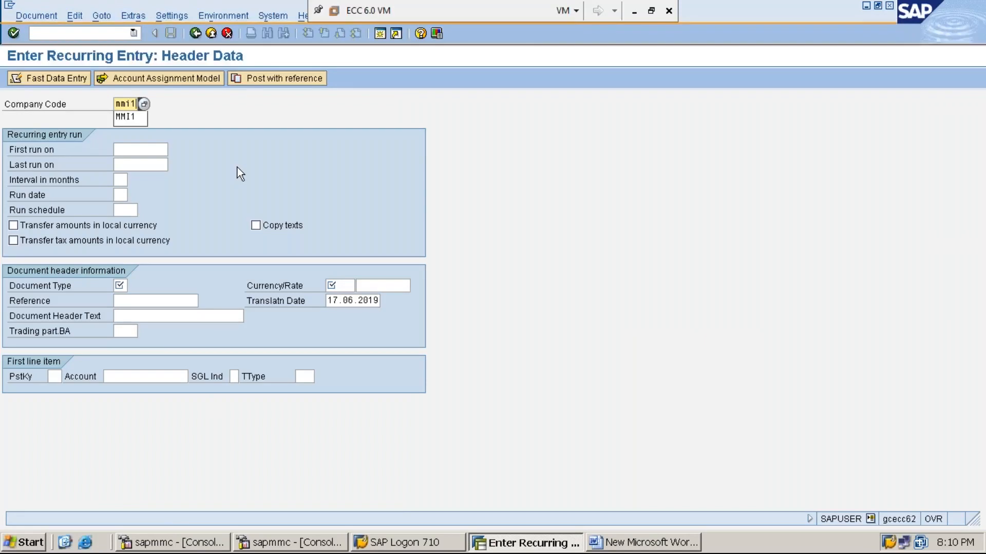
{"action": "key", "text": "Down"}
{"action": "key", "text": "Return"}
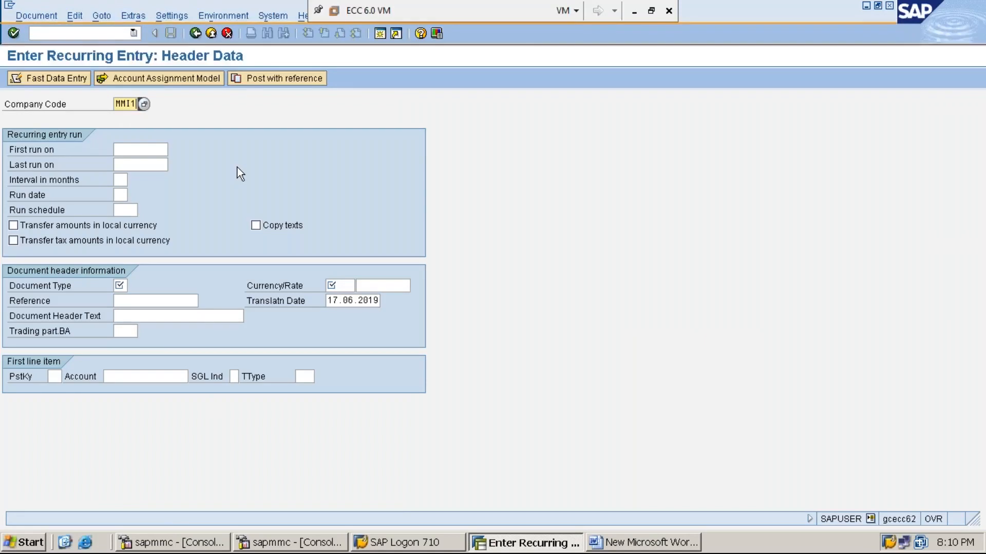
{"action": "key", "text": "Tab"}
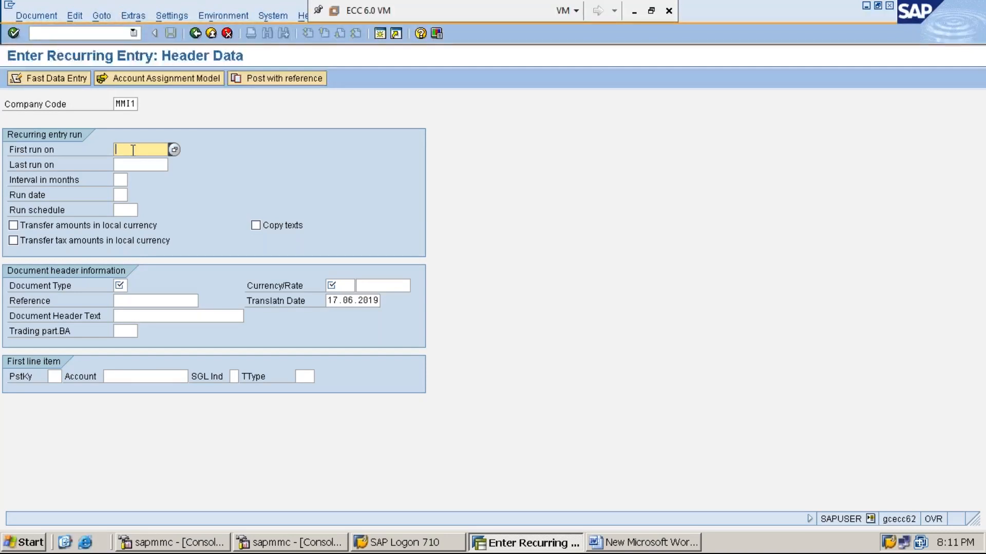
- Enter First run on 01.04.2019 and Last run on 31.03.2010
{"action": "type", "text": "01"}
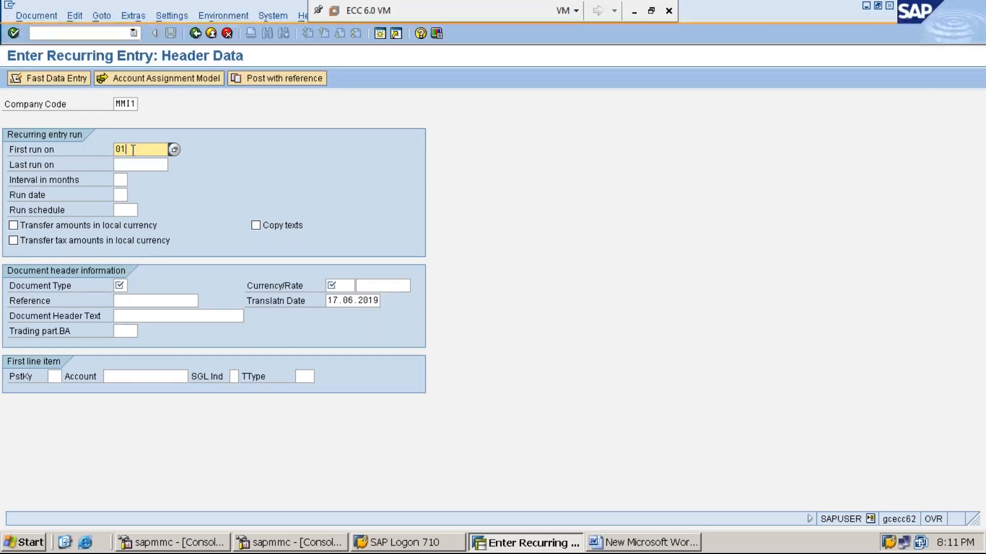
{"action": "type", "text": ".04.2019"}
{"action": "left_click", "coordinate": [140, 164]}
{"action": "type", "text": "31.0"}
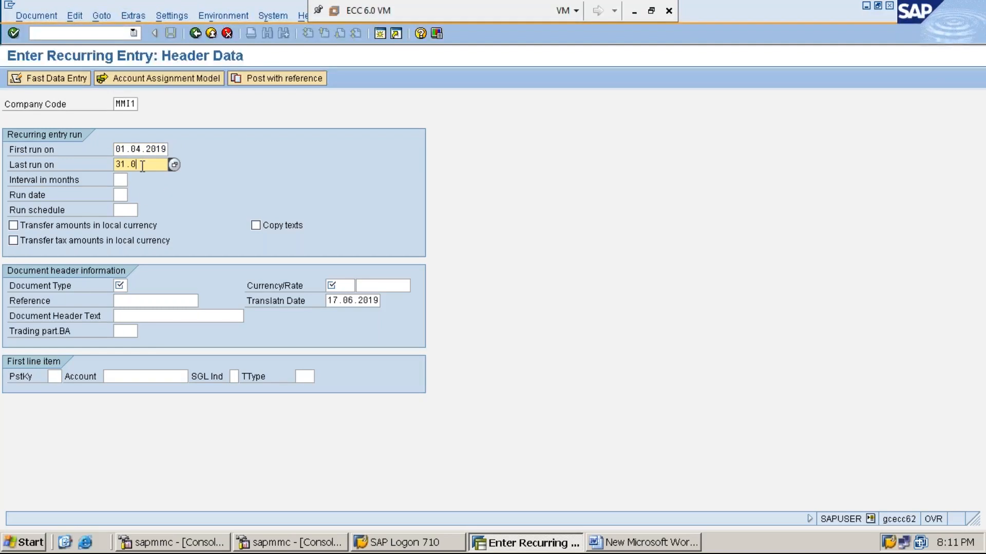
{"action": "type", "text": "3.2010"}
{"action": "left_click", "coordinate": [117, 181]}
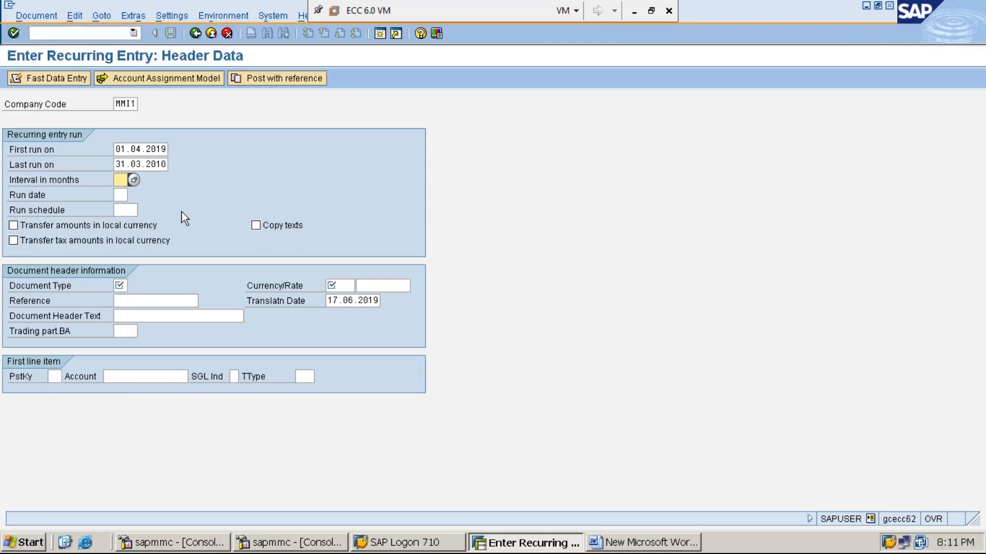
- Set Interval in months to 01 and enter 01 as the Run date
{"action": "type", "text": "01"}
{"action": "key", "text": "BackSpace"}
{"action": "type", "text": "2"}
{"action": "key", "text": "BackSpace"}
{"action": "type", "text": "1"}
{"action": "left_click", "coordinate": [120, 195]}
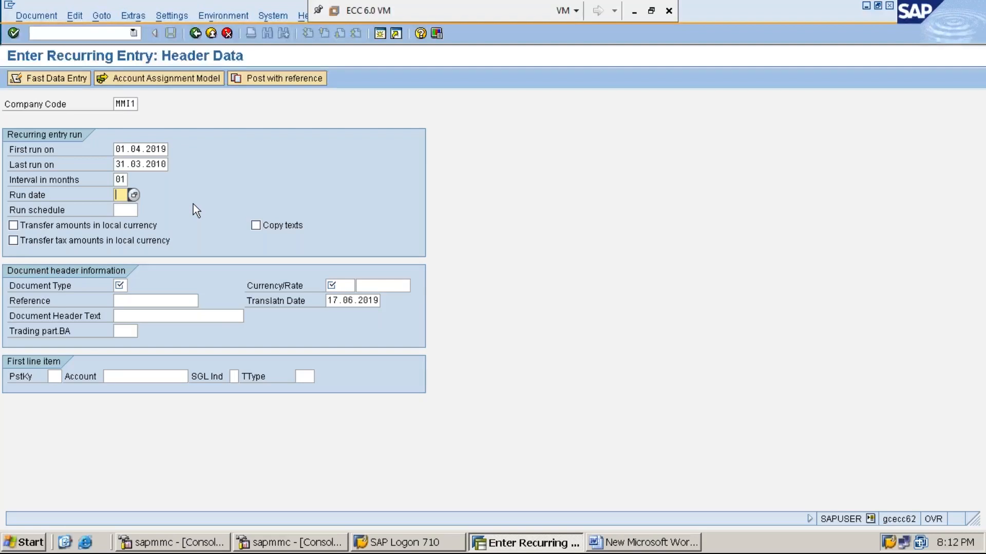
{"action": "type", "text": "01"}
- Enable Copy texts and set the Document Type to SA
{"action": "left_click", "coordinate": [255, 226]}
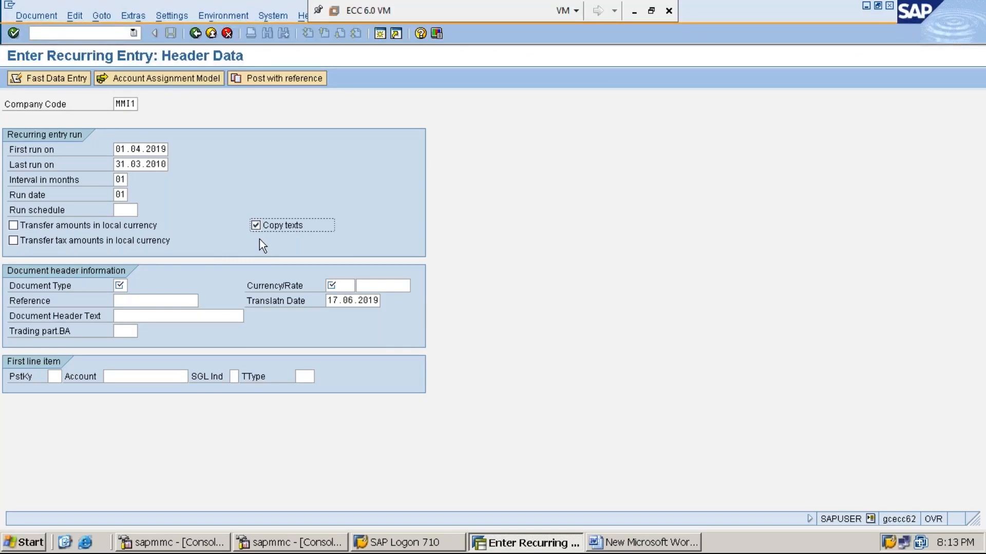
{"action": "left_click", "coordinate": [121, 286]}
{"action": "type", "text": "sa"}
{"action": "key", "text": "Return"}
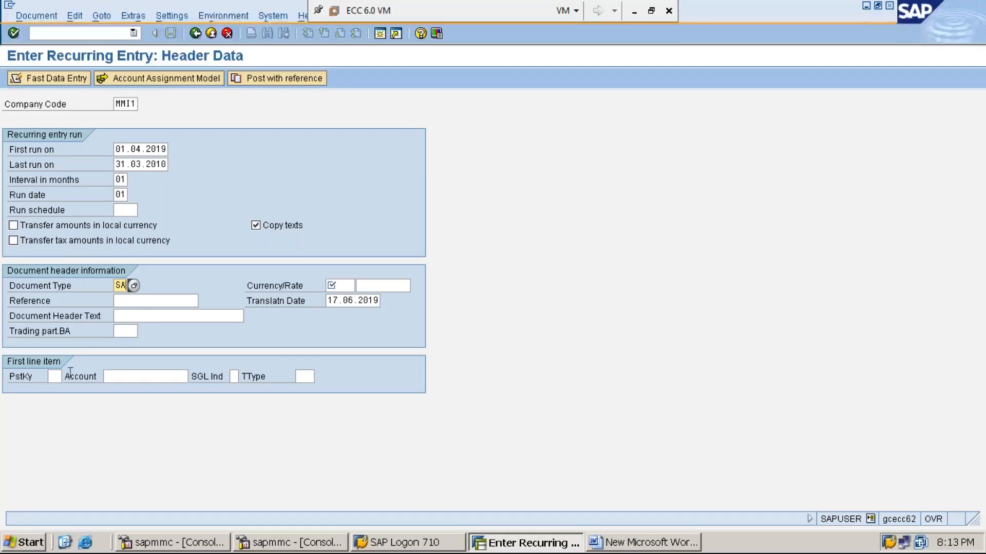
- Set currency to INR and the first line item's posting key to 40
{"action": "left_click", "coordinate": [344, 286]}
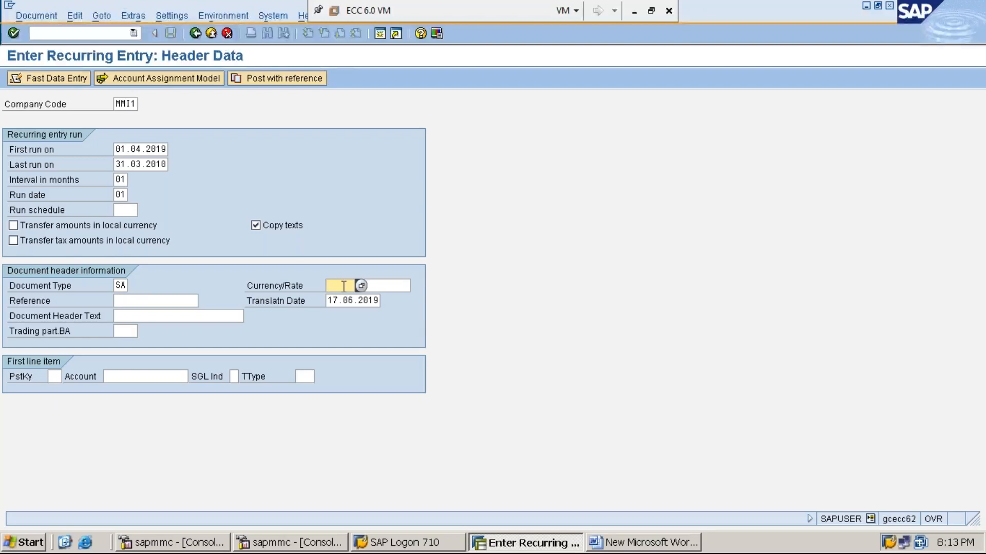
{"action": "type", "text": "INR"}
{"action": "left_click", "coordinate": [55, 376]}
{"action": "type", "text": "40"}
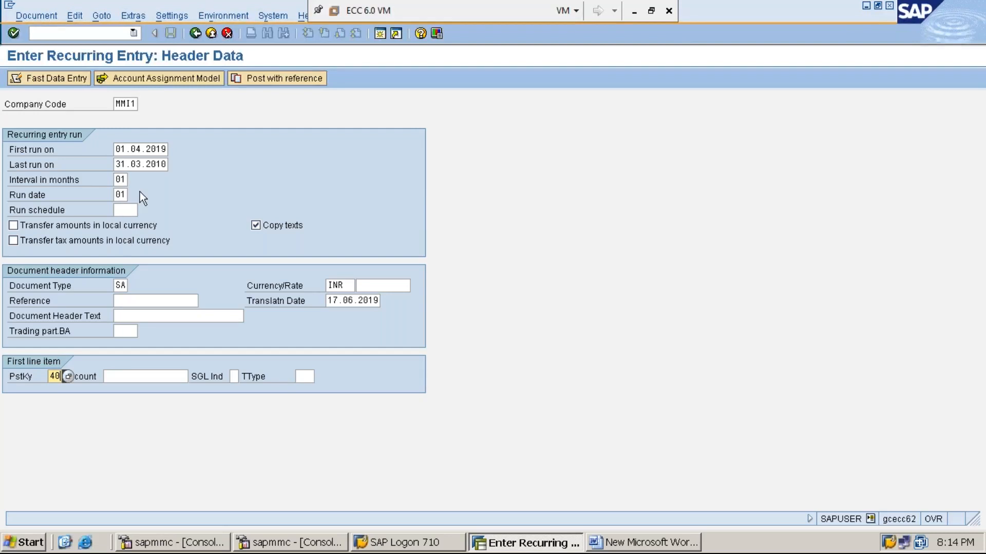
- Correct Last run on to 31.03.2020, enter account 300001 on line one, and confirm the header
{"action": "left_click", "coordinate": [160, 163]}
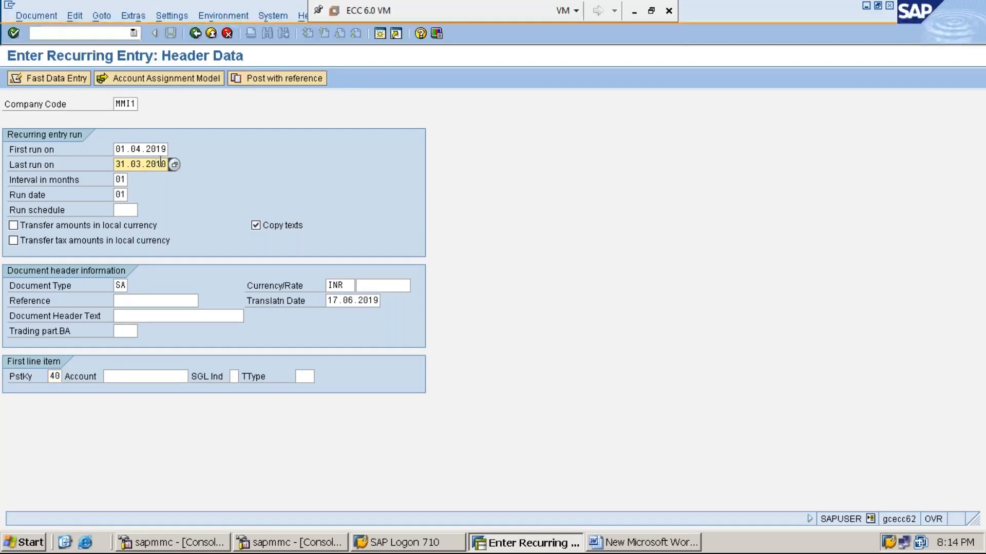
{"action": "type", "text": "2"}
{"action": "left_click", "coordinate": [54, 376]}
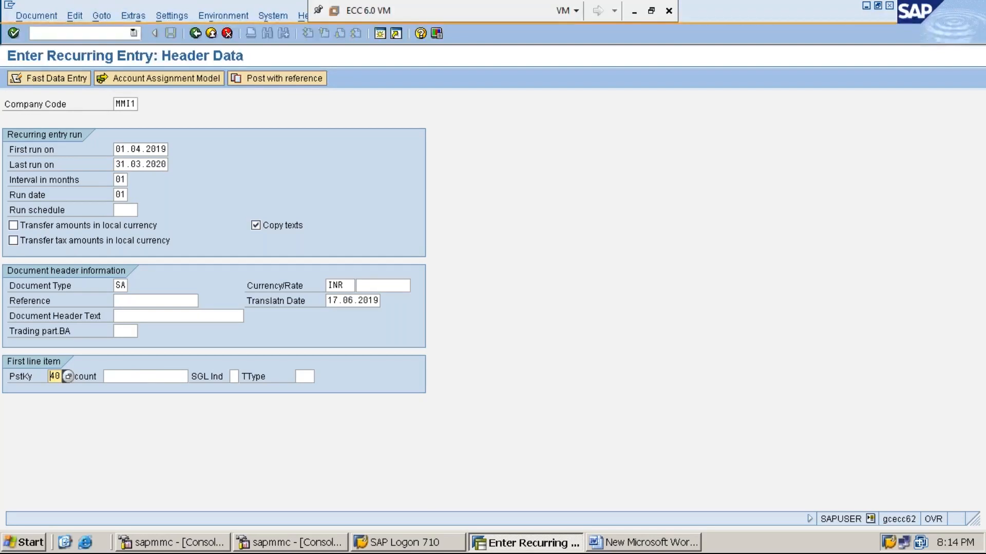
{"action": "left_click", "coordinate": [146, 378]}
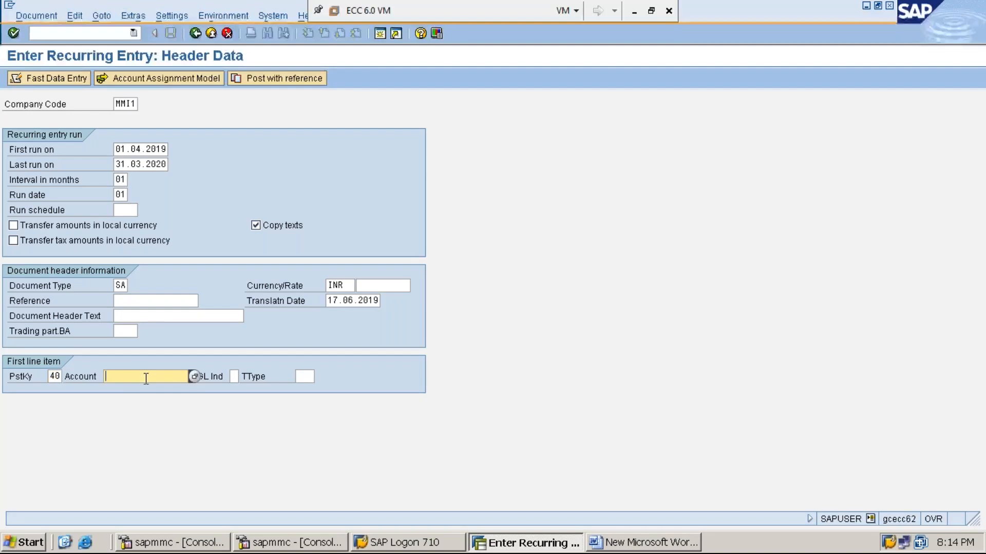
{"action": "type", "text": "3"}
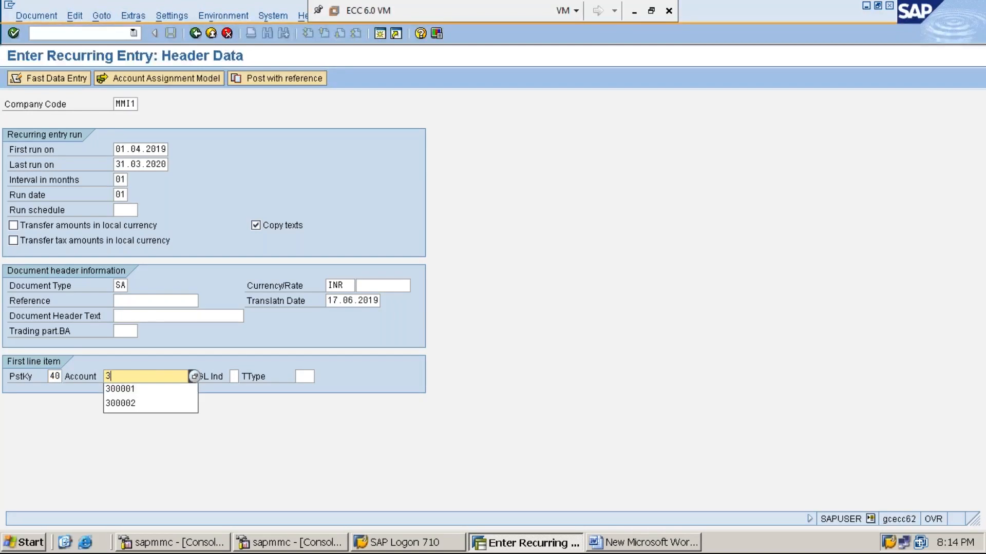
{"action": "key", "text": "Down"}
{"action": "key", "text": "Return"}
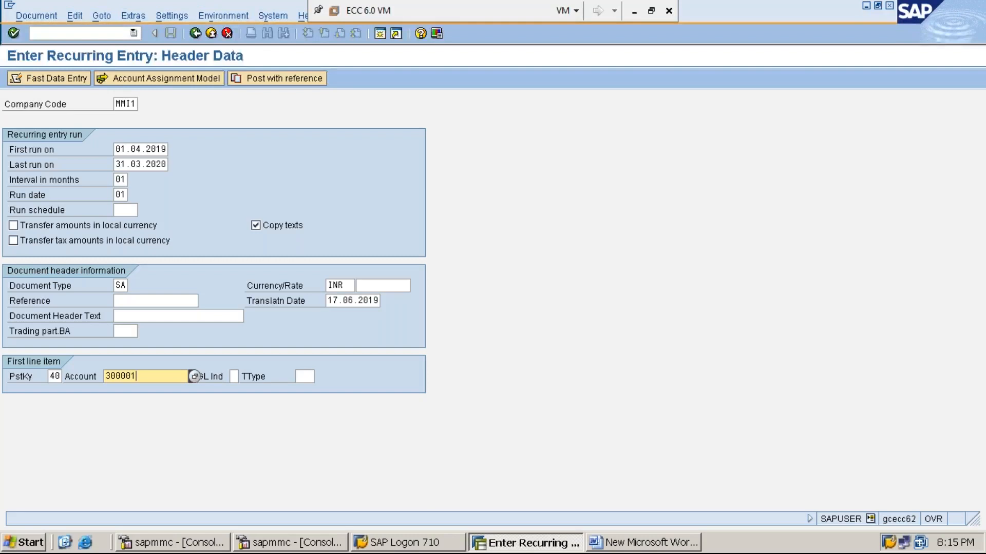
{"action": "key", "text": "Return"}
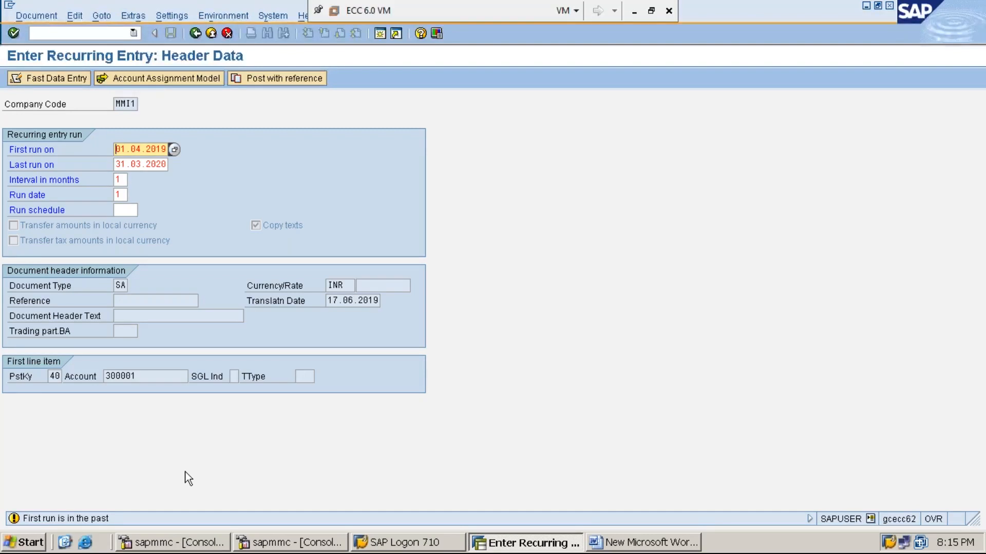
{"action": "key", "text": "Return"}
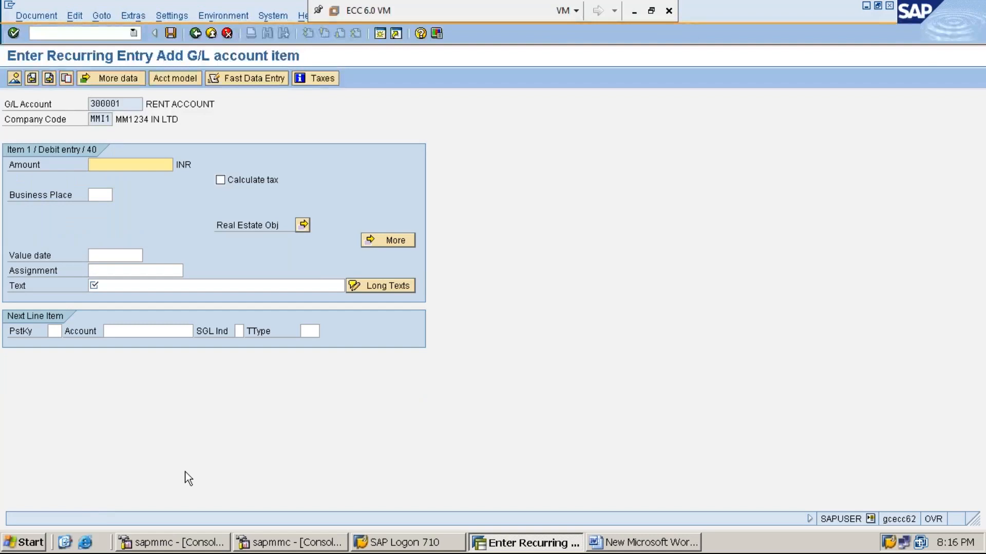
- Give the rent line amount 65000 and text 'RENT PAID IN CASH'
{"action": "type", "text": "55"}
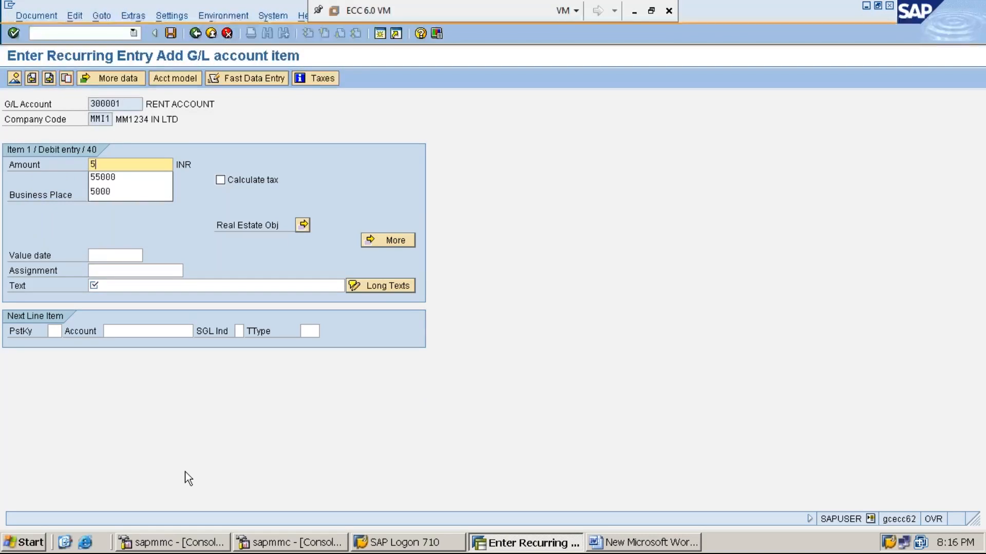
{"action": "key", "text": "BackSpace"}
{"action": "key", "text": "BackSpace"}
{"action": "type", "text": "65000"}
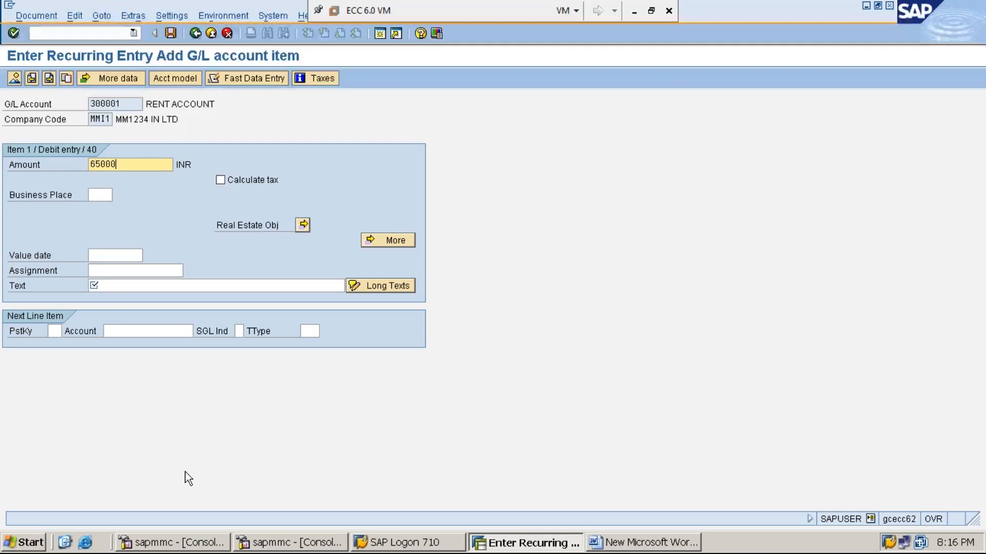
{"action": "key", "text": "Tab"}
{"action": "key", "text": "Tab"}
{"action": "key", "text": "Tab"}
{"action": "key", "text": "Tab"}
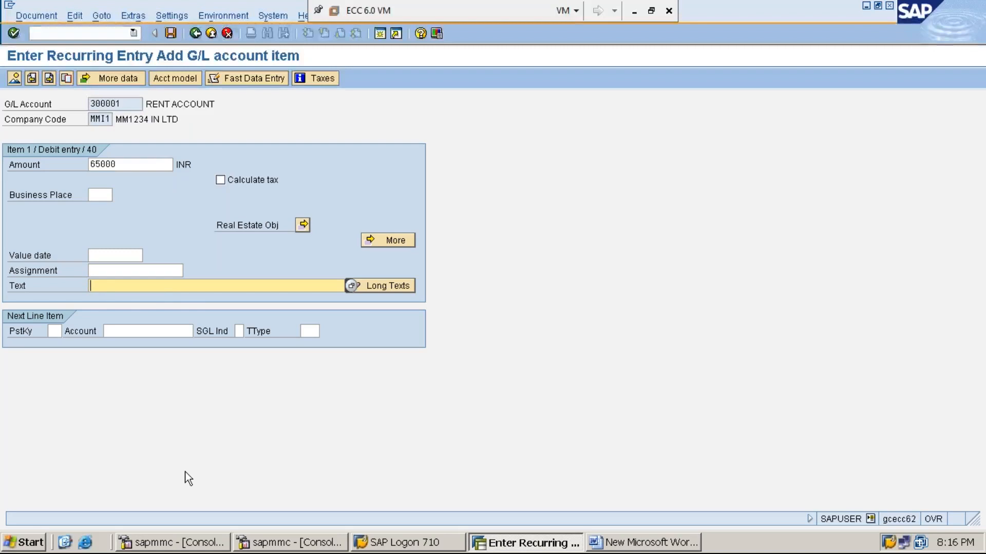
{"action": "type", "text": "RE"}
{"action": "key", "text": "Down"}
{"action": "key", "text": "Return"}
- Start the next line with posting key 50 and cash account 100001
{"action": "left_click", "coordinate": [53, 331]}
{"action": "type", "text": "50"}
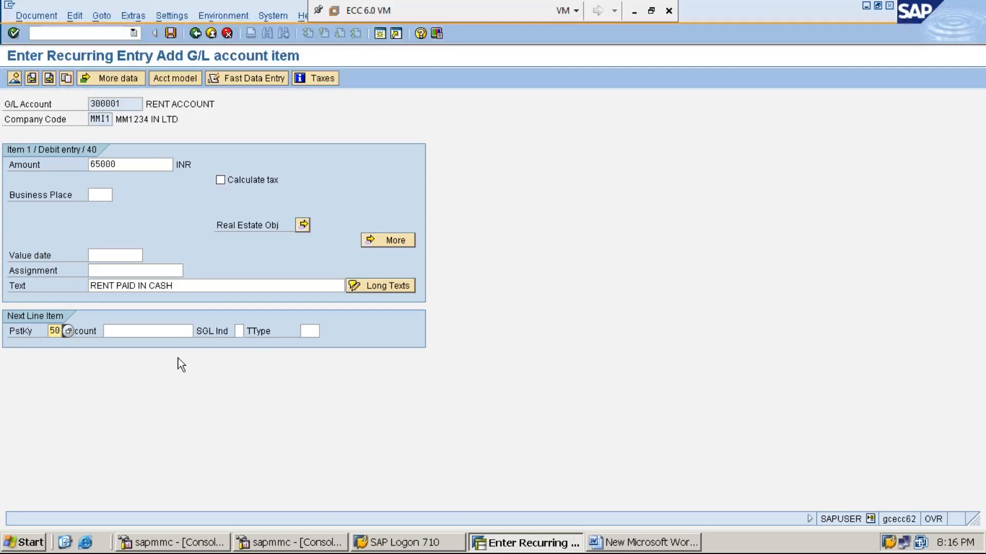
{"action": "left_click", "coordinate": [165, 333]}
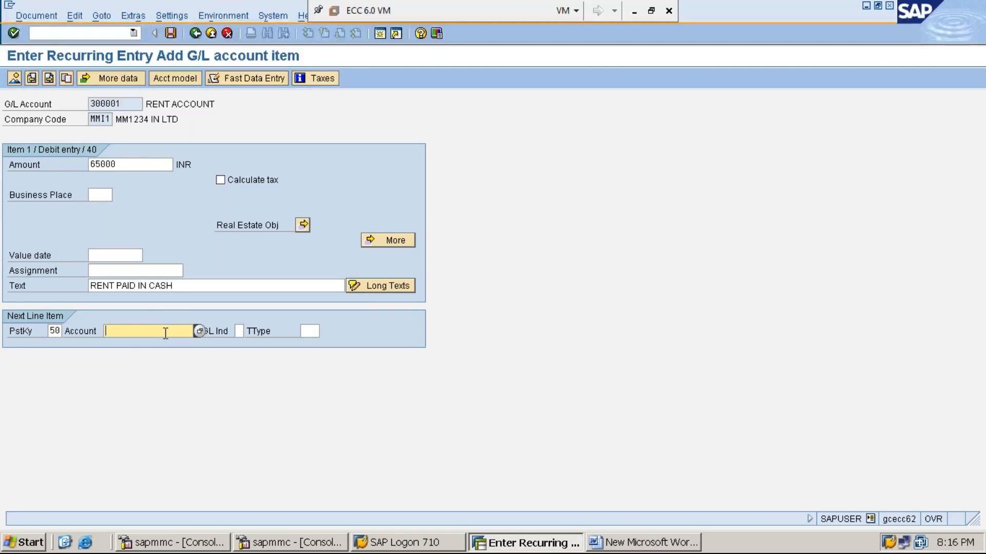
{"action": "type", "text": "1"}
{"action": "key", "text": "Down"}
- Confirm account 100001 and fill the credit line with amount * and text +
{"action": "key", "text": "Return"}
{"action": "key", "text": "Return"}
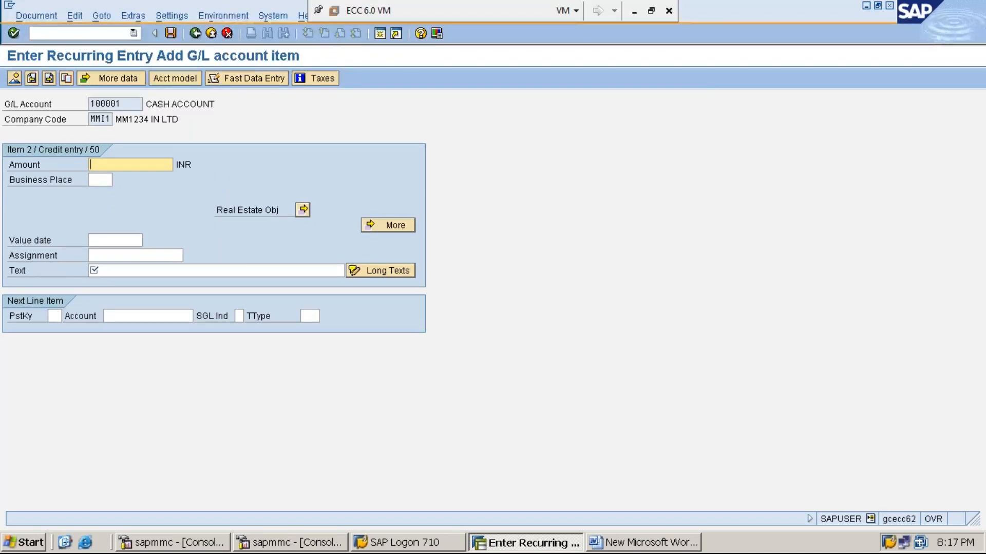
{"action": "type", "text": "*"}
{"action": "key", "text": "Tab"}
{"action": "key", "text": "Tab"}
{"action": "key", "text": "Tab"}
{"action": "key", "text": "Tab"}
{"action": "type", "text": "+"}
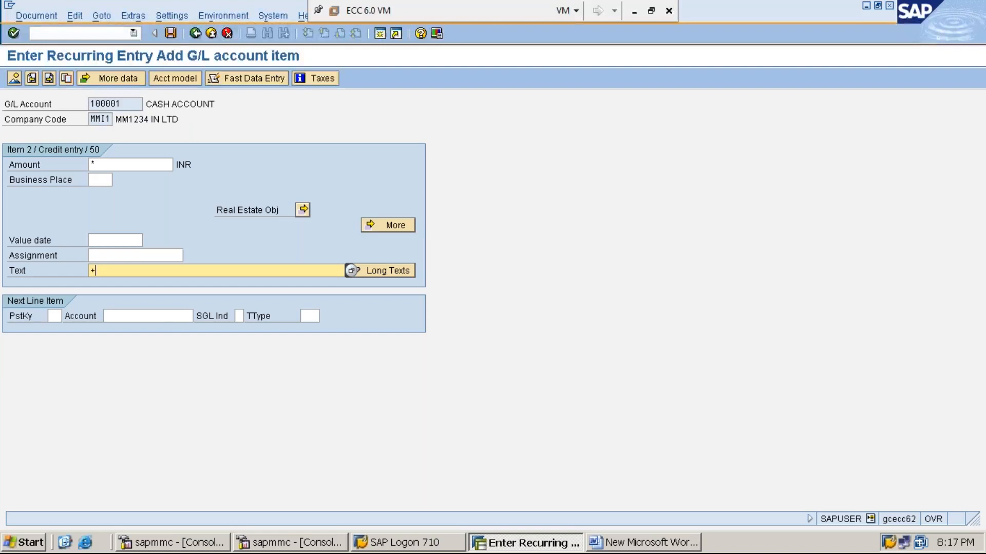
- Post the recurring entry, saving it as document 20001 in company code MMI1
{"action": "left_click", "coordinate": [169, 34]}
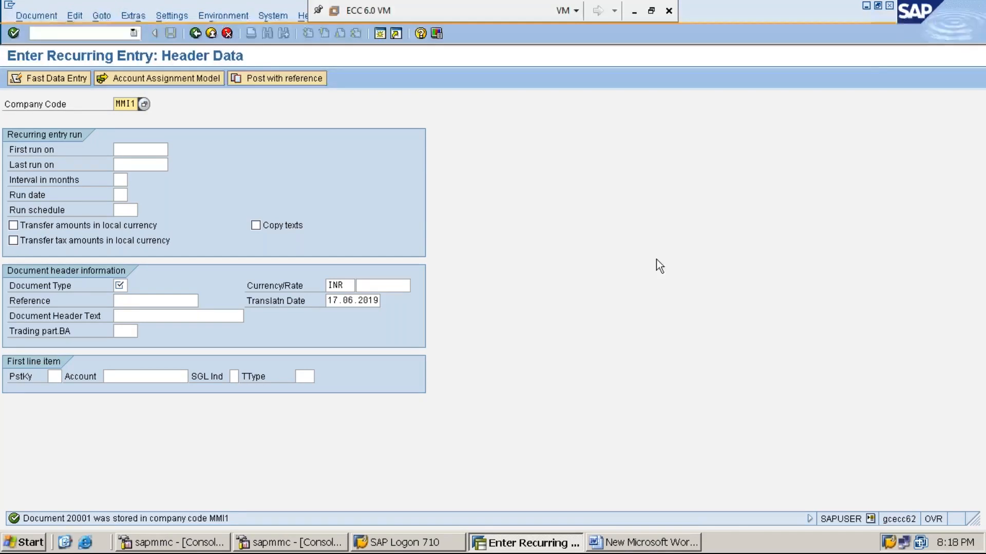
- In Word, type a non-underlined 'STEP:3:' line on processing rent paid via recurring document template using F.14
{"action": "left_click", "coordinate": [867, 7]}
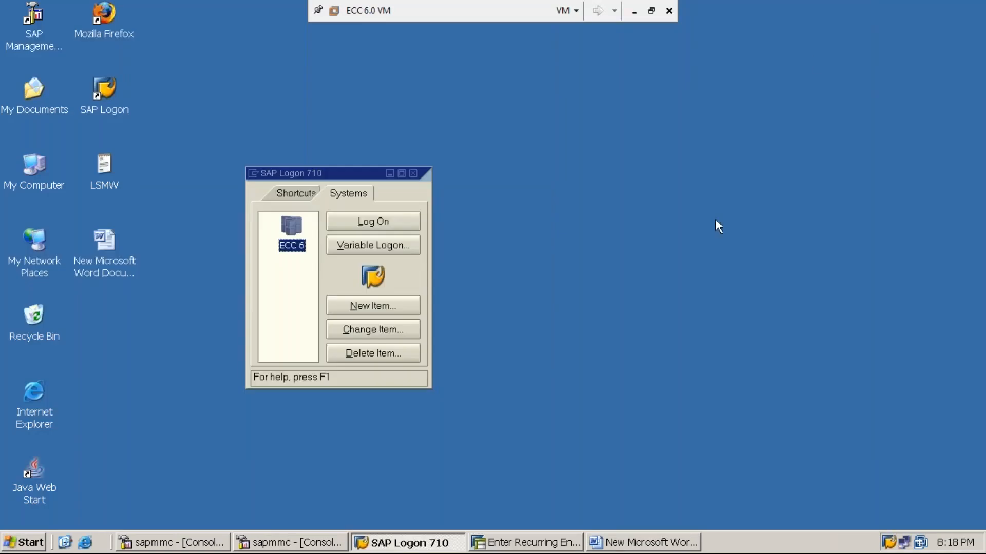
{"action": "left_click", "coordinate": [626, 544]}
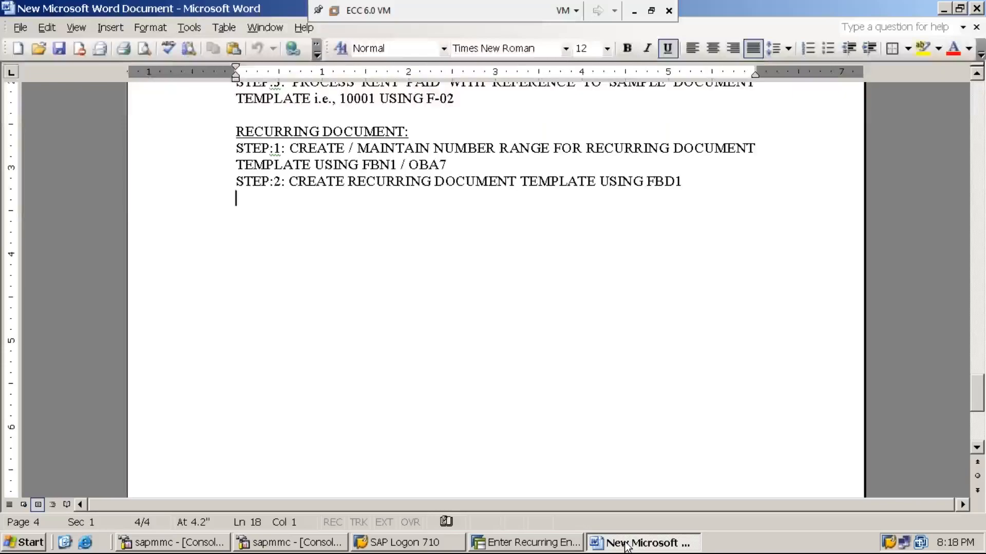
{"action": "type", "text": "STEP"}
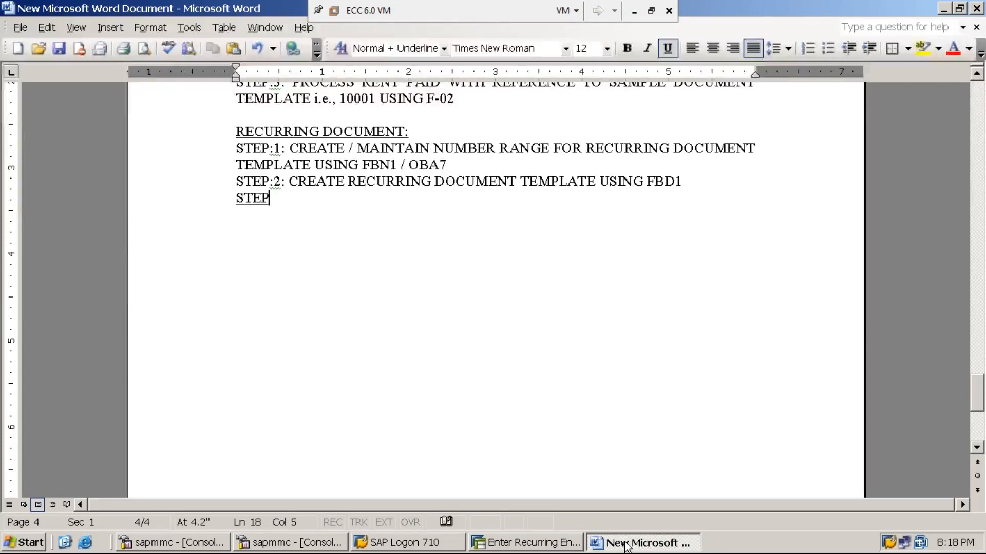
{"action": "type", "text": ":3:"}
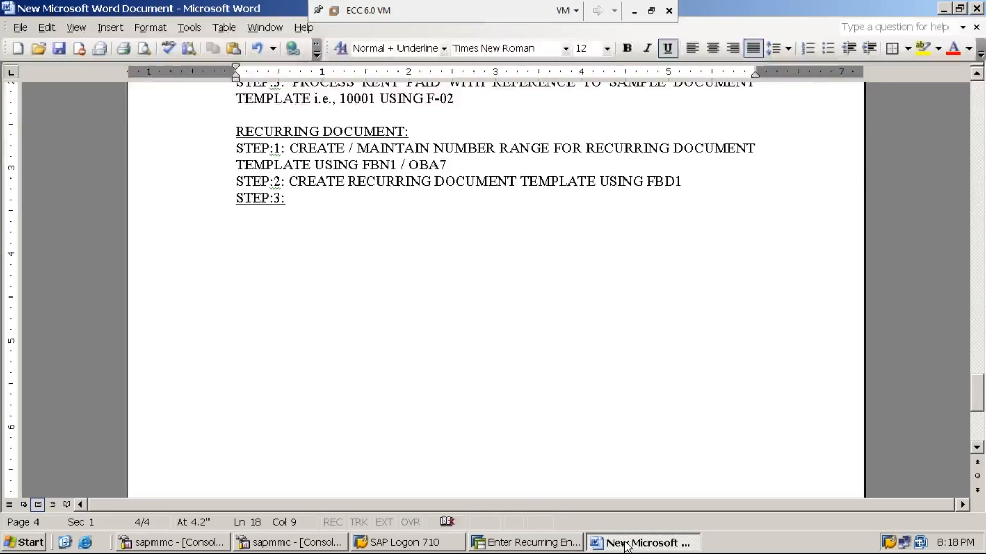
{"action": "key", "text": "shift+Home"}
{"action": "key", "text": "ctrl+u"}
{"action": "key", "text": "End"}
{"action": "type", "text": "PROC"}
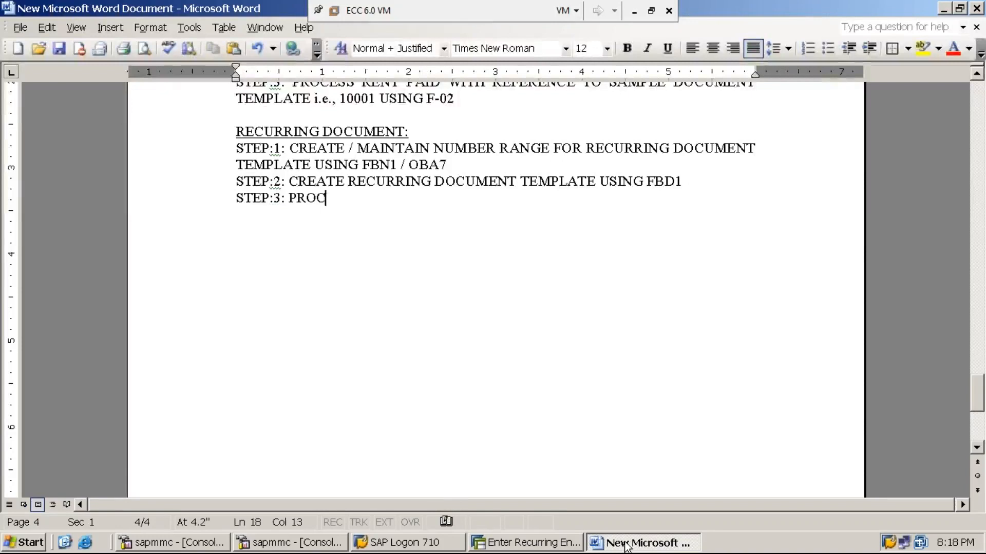
{"action": "type", "text": "ESS RENT"}
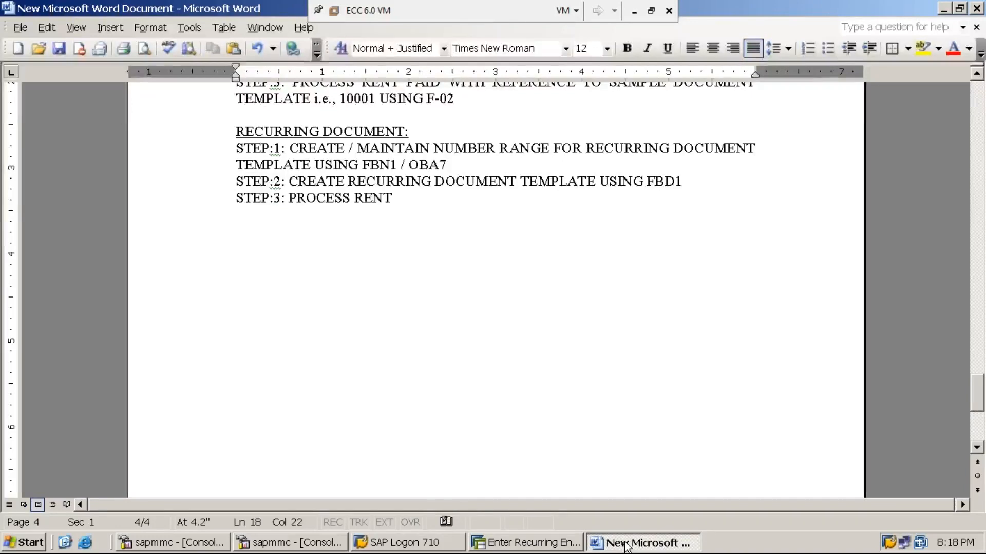
{"action": "type", "text": " PAYMENT"}
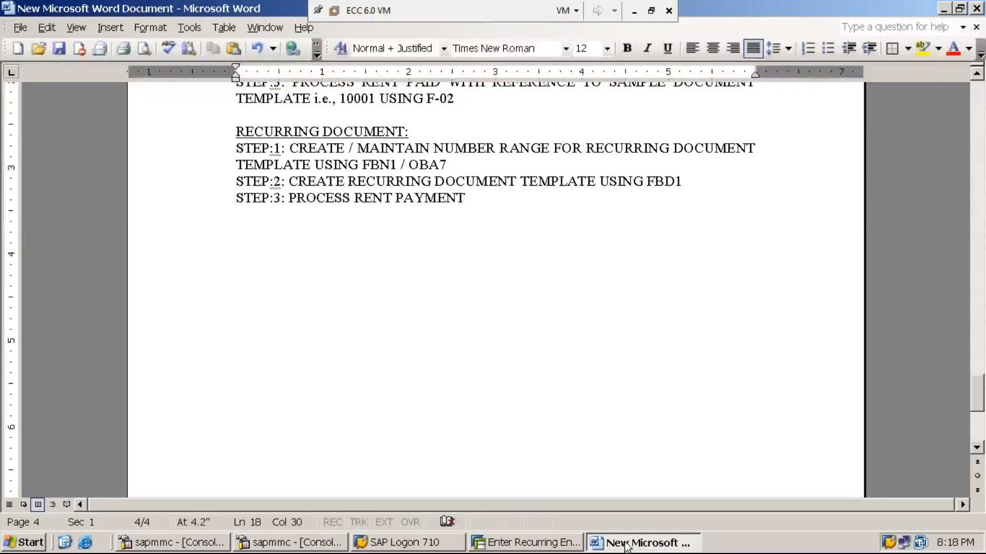
{"action": "left_click", "coordinate": [977, 75]}
{"action": "left_click", "coordinate": [976, 75]}
{"action": "key", "text": "BackSpace"}
{"action": "key", "text": "BackSpace"}
{"action": "key", "text": "BackSpace"}
{"action": "key", "text": "BackSpace"}
{"action": "key", "text": "BackSpace"}
{"action": "key", "text": "BackSpace"}
{"action": "type", "text": "ID "}
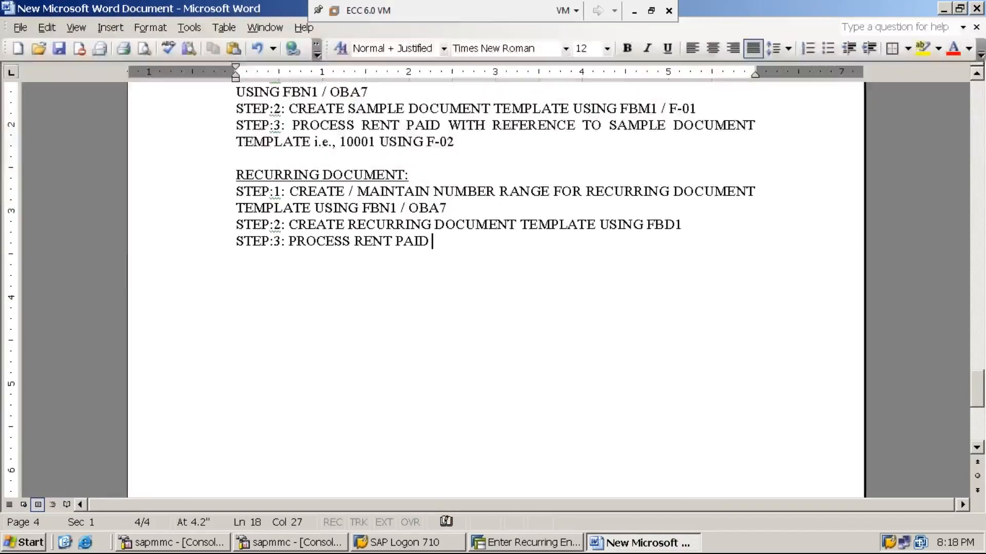
{"action": "type", "text": "WITH REG"}
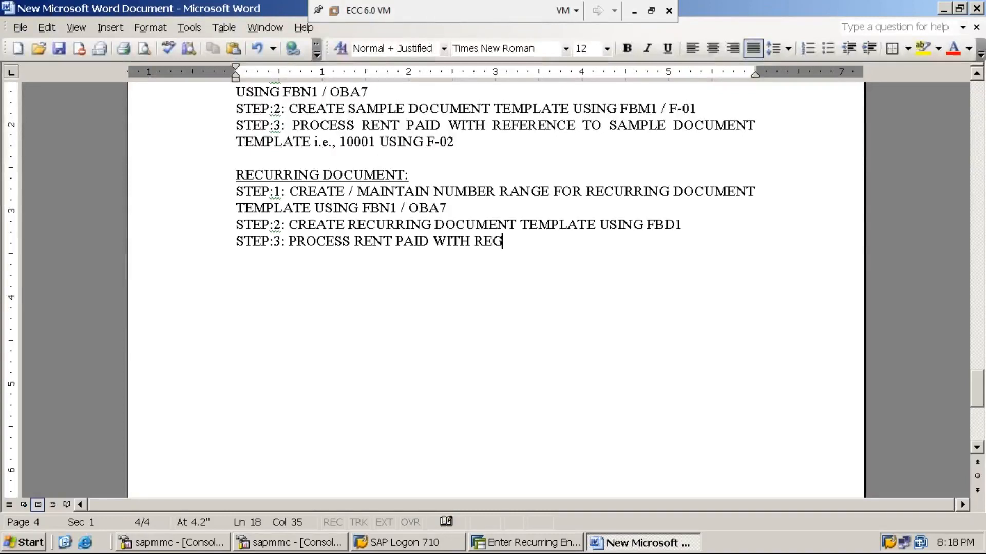
{"action": "key", "text": "BackSpace"}
{"action": "type", "text": "FEREBCE TI"}
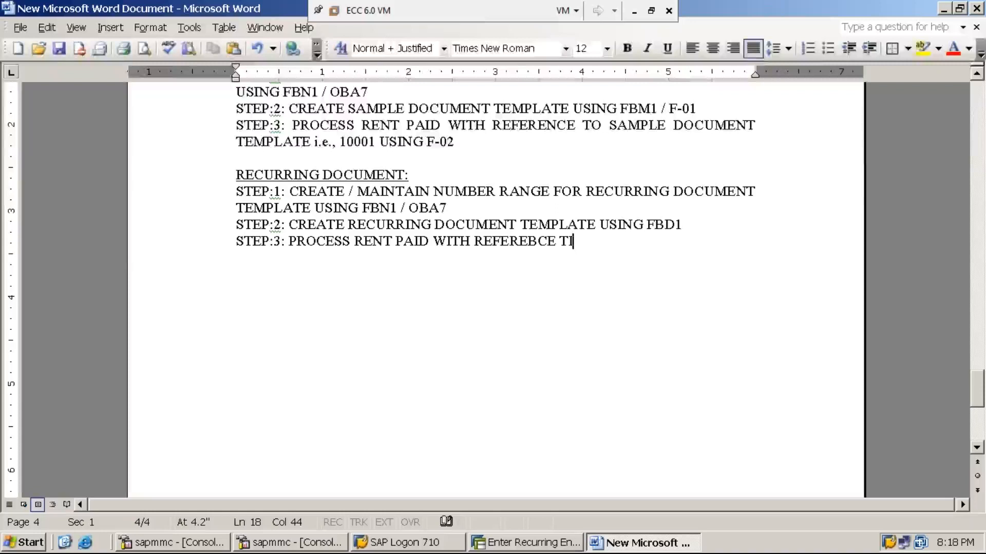
{"action": "type", "text": " RECU"}
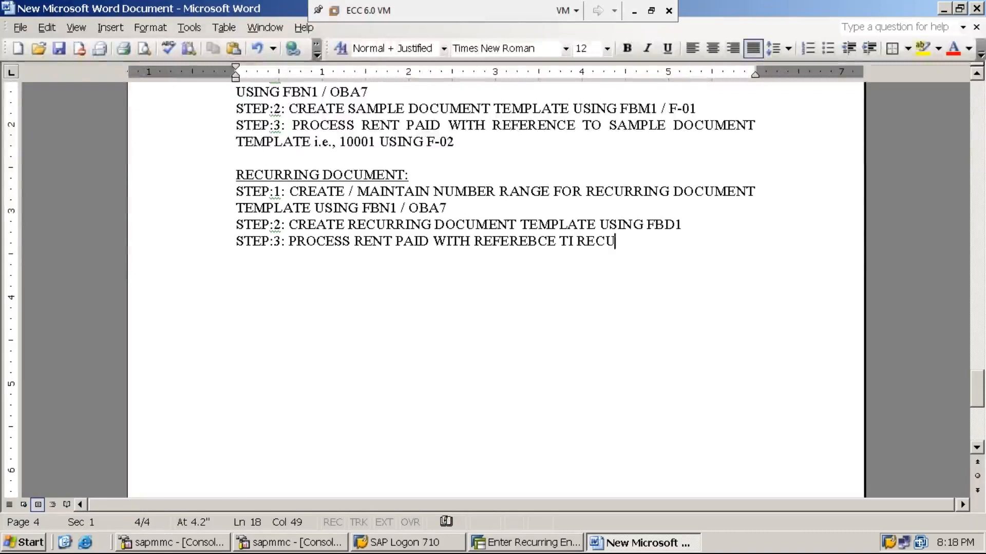
{"action": "type", "text": "RRING DOCUMENT"}
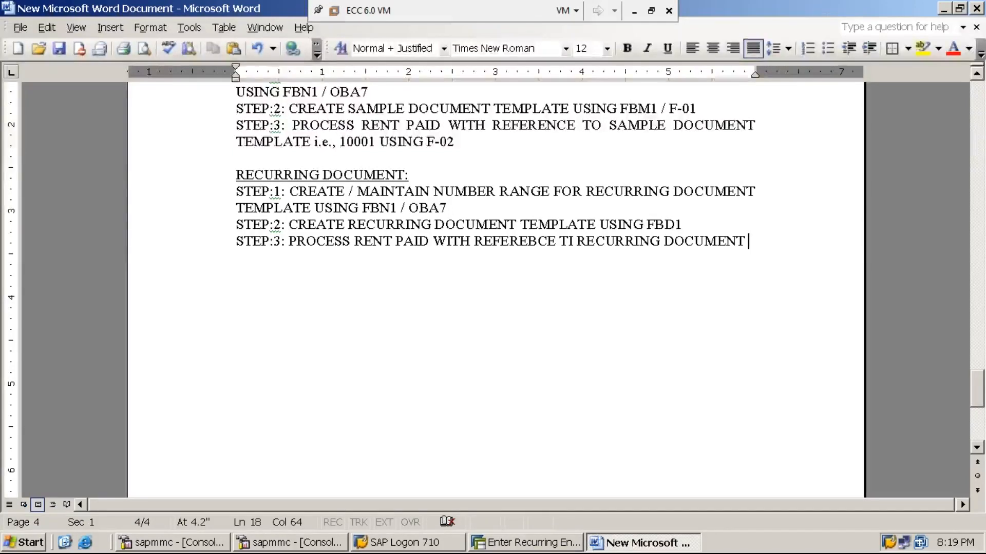
{"action": "type", "text": "TEM"}
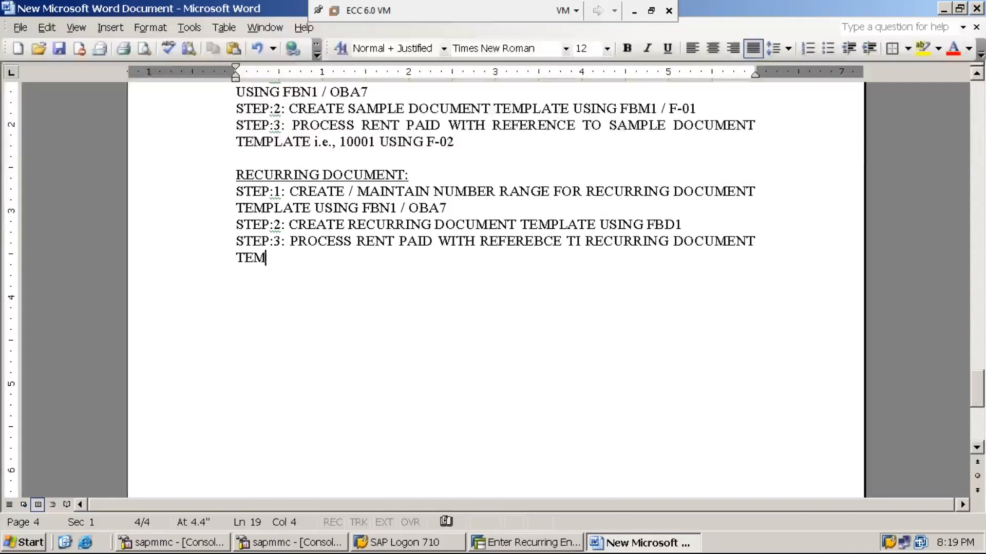
{"action": "type", "text": "PLATE US"}
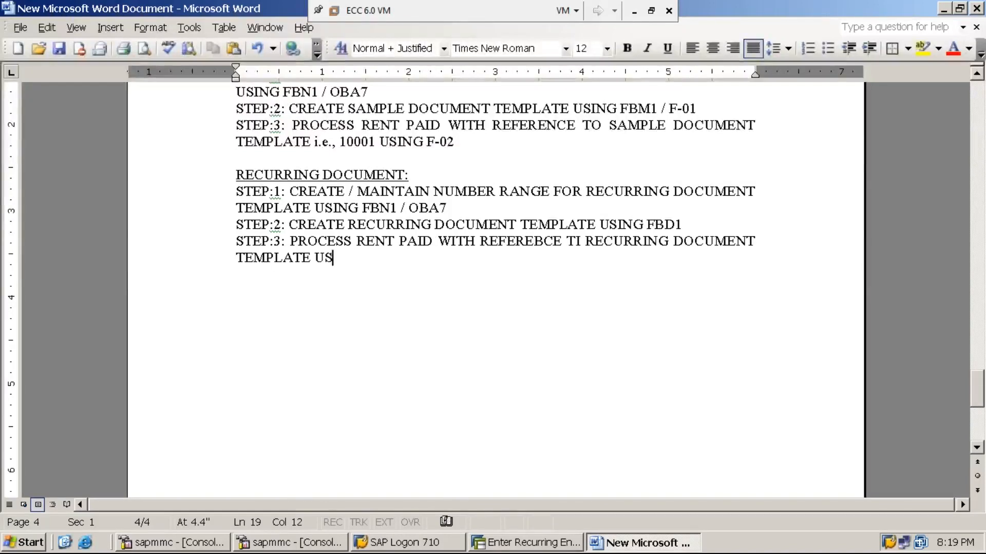
{"action": "type", "text": "ING F."}
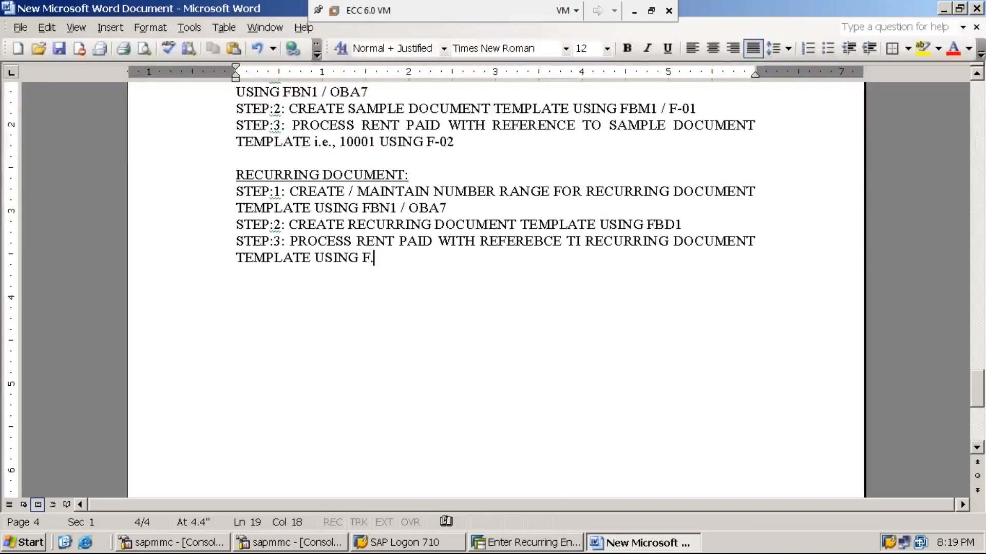
{"action": "type", "text": "14"}
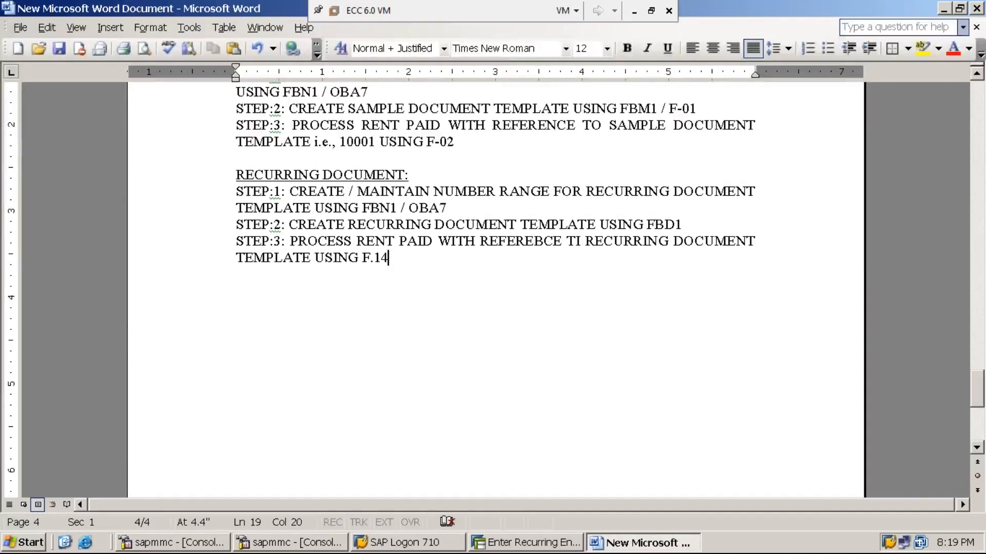
- Correct the typo 'TI' to 'TO' in the STEP:3 line and minimize Word
{"action": "left_click", "coordinate": [582, 242]}
{"action": "key", "text": "BackSpace"}
{"action": "type", "text": "O"}
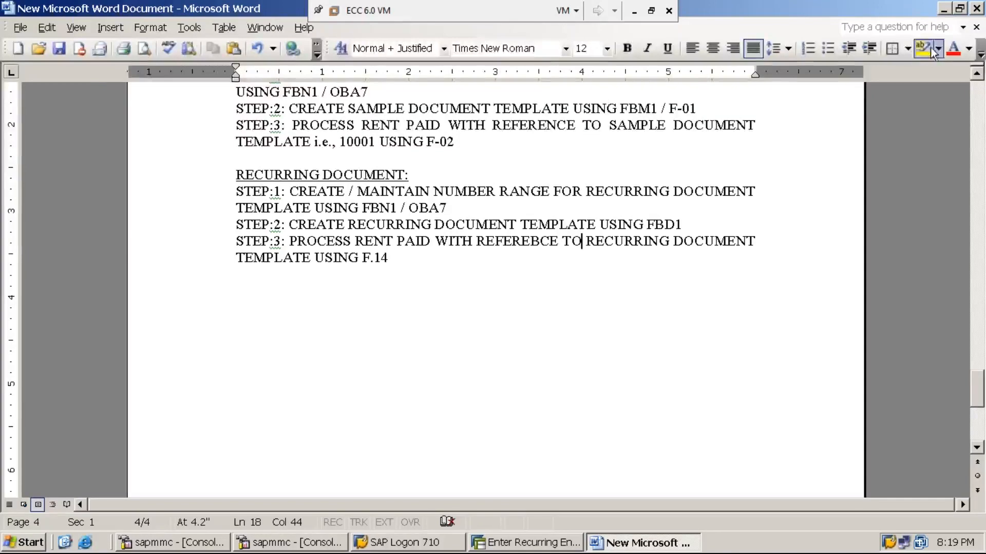
{"action": "left_click", "coordinate": [945, 11]}
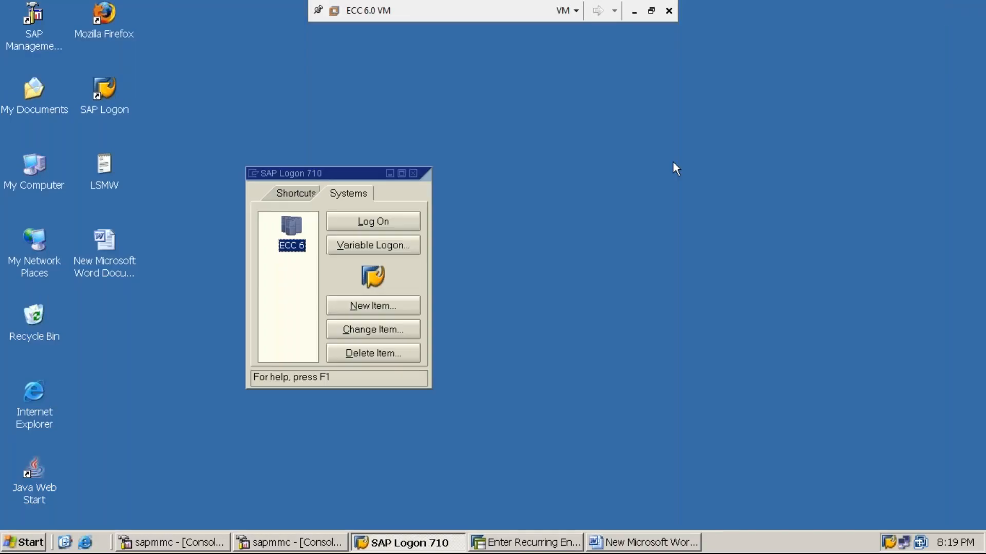
- Leave the recurring entry screen for the SAP main menu with /n
{"action": "left_click", "coordinate": [528, 547]}
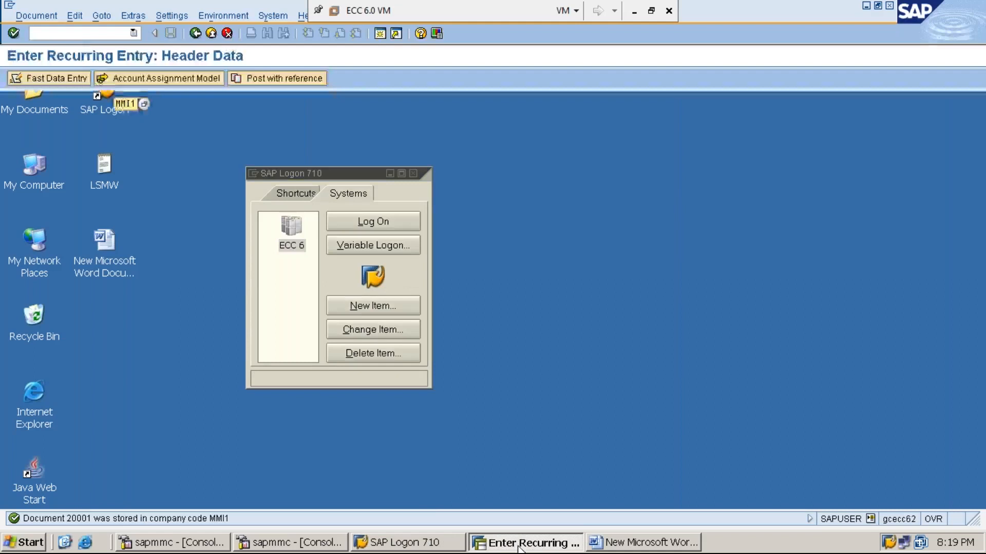
{"action": "left_click", "coordinate": [77, 33]}
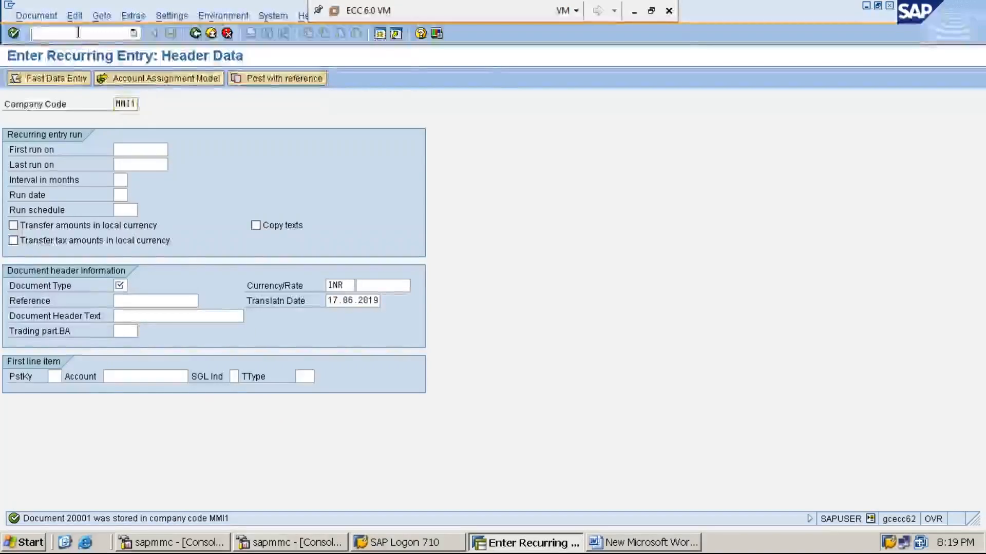
{"action": "type", "text": "/n"}
{"action": "key", "text": "Return"}
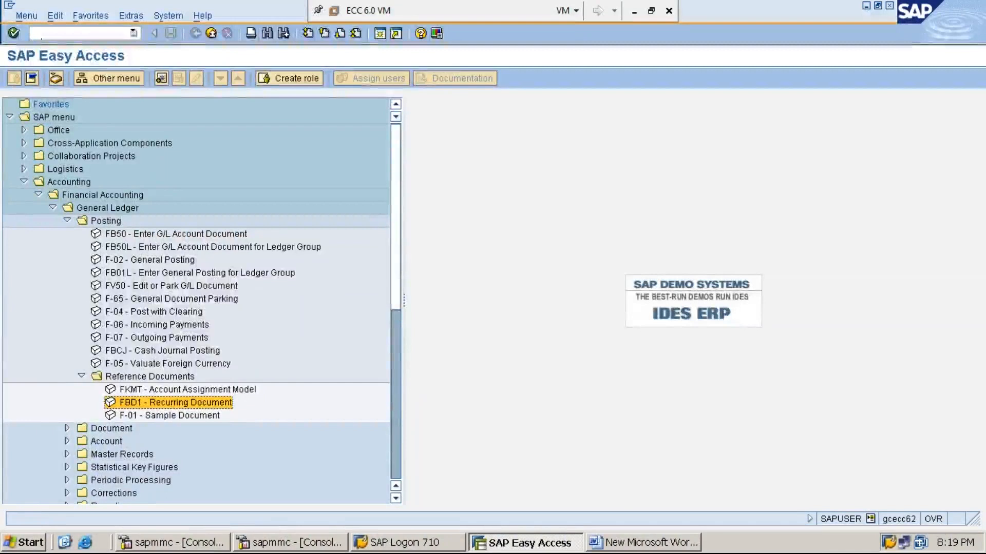
- Expand Accounting > Financial Accounting > General Ledger > Periodic Processing > Recurring Entries
{"action": "key", "text": "Left"}
{"action": "key", "text": "Left"}
{"action": "key", "text": "Left"}
{"action": "key", "text": "Left"}
{"action": "key", "text": "Left"}
{"action": "key", "text": "Left"}
{"action": "key", "text": "Left"}
{"action": "key", "text": "Left"}
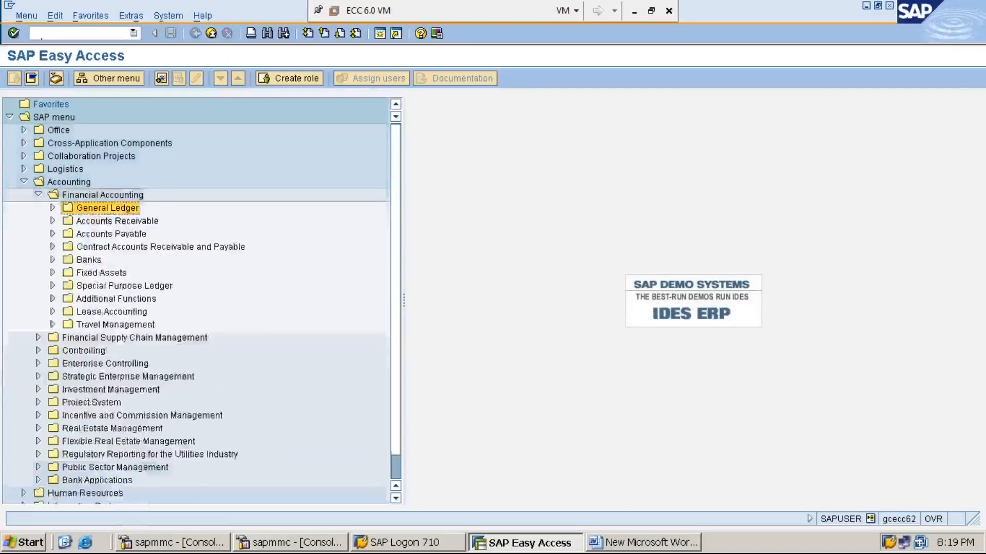
{"action": "key", "text": "Left"}
{"action": "key", "text": "Left"}
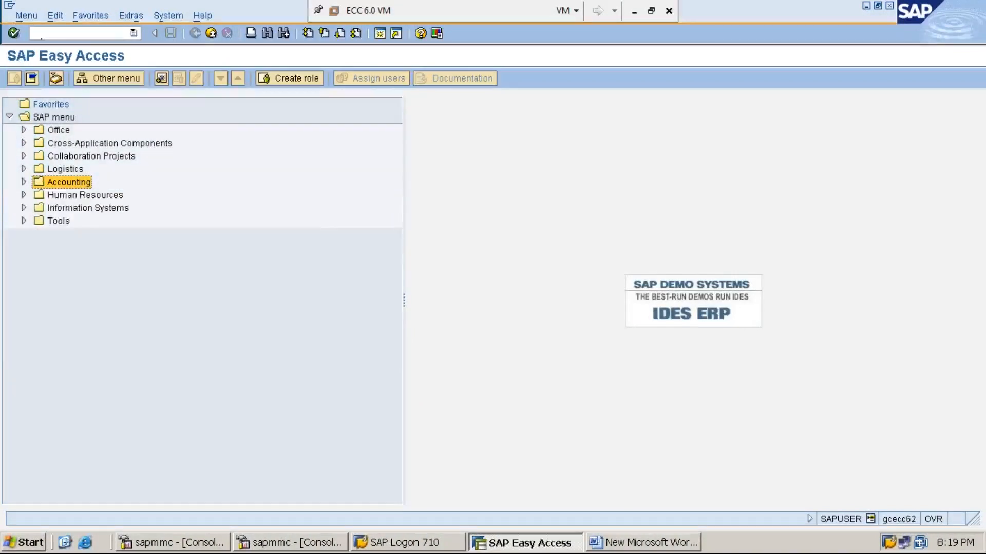
{"action": "key", "text": "Right"}
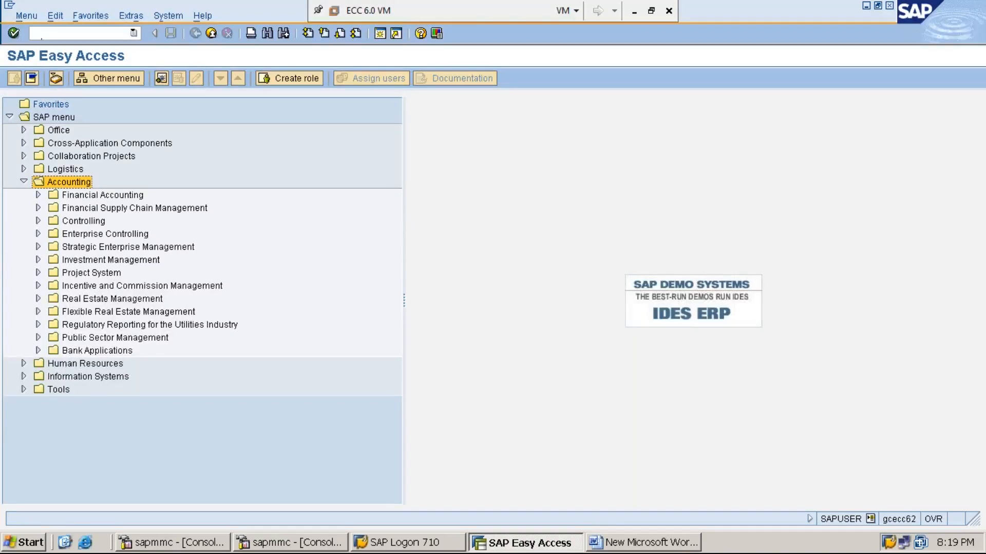
{"action": "key", "text": "Down"}
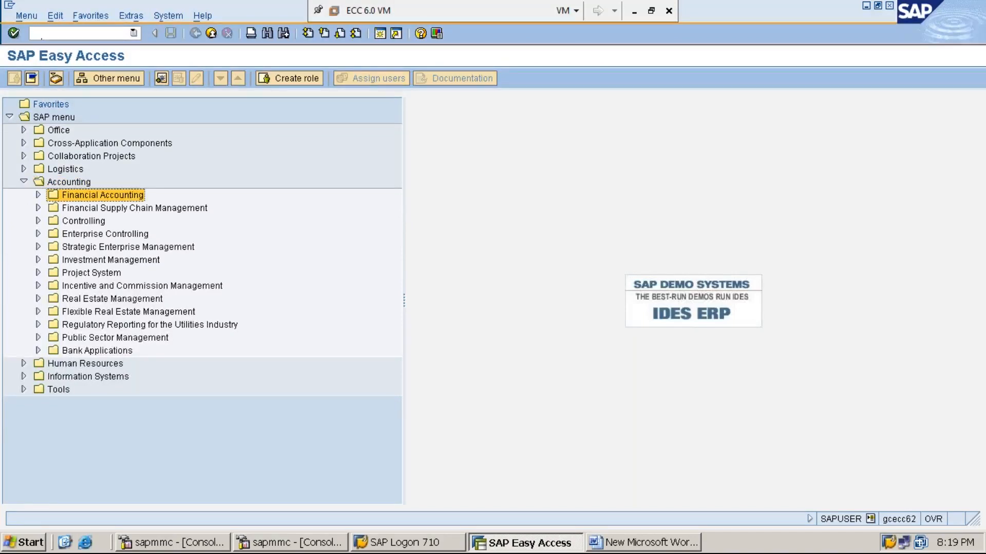
{"action": "key", "text": "Right"}
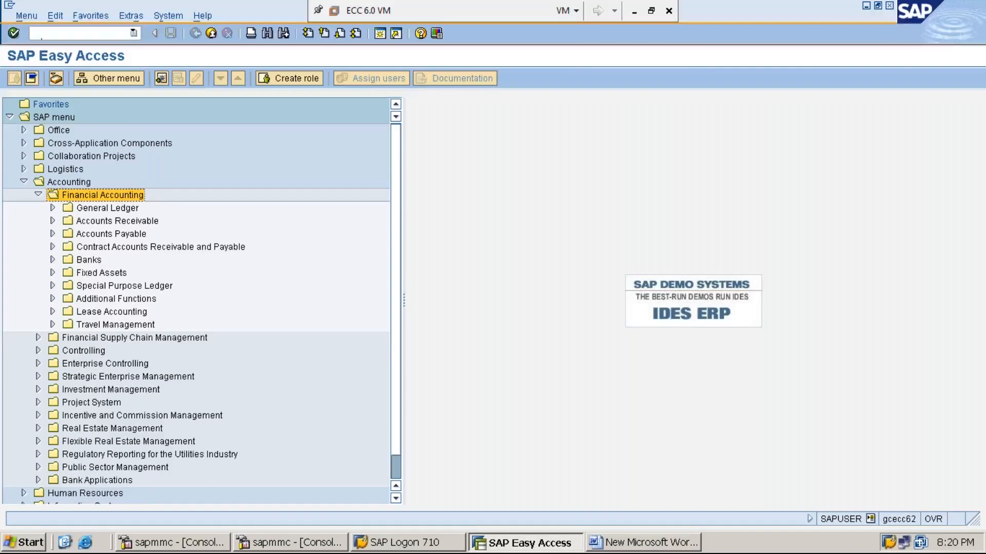
{"action": "left_click", "coordinate": [52, 208]}
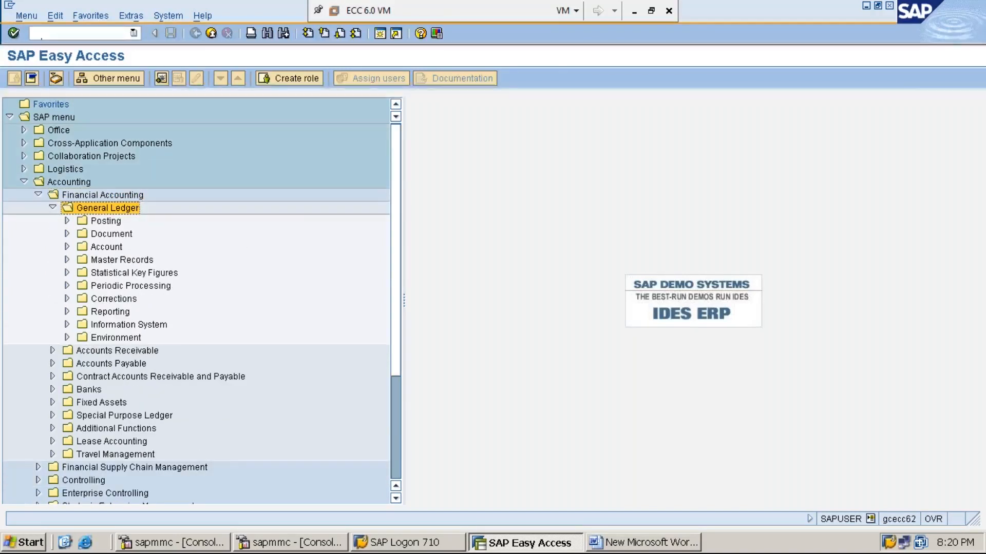
{"action": "key", "text": "Down"}
{"action": "key", "text": "Down"}
{"action": "key", "text": "Down"}
{"action": "key", "text": "Down"}
{"action": "key", "text": "Down"}
{"action": "key", "text": "Down"}
{"action": "key", "text": "Right"}
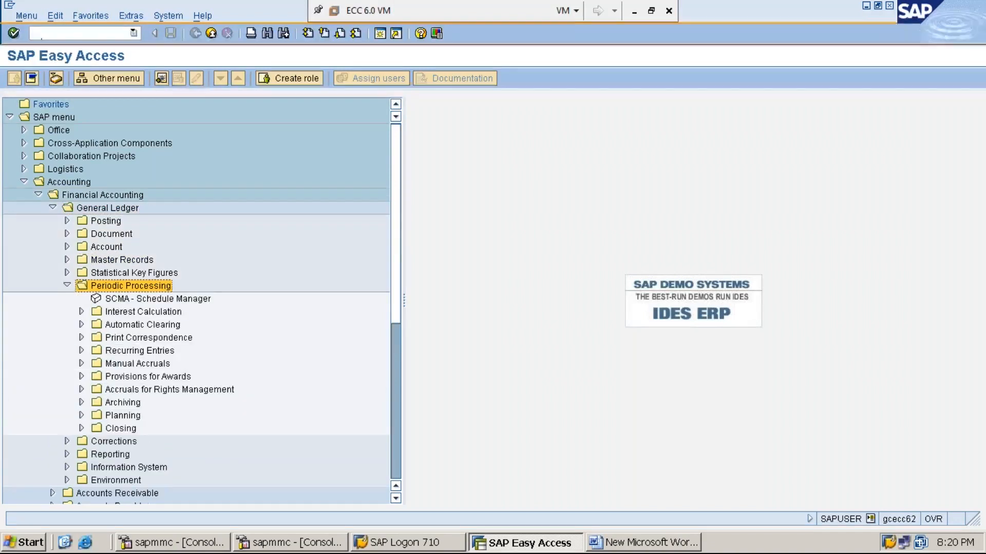
{"action": "key", "text": "Down"}
{"action": "key", "text": "Down"}
{"action": "key", "text": "Down"}
{"action": "key", "text": "Down"}
{"action": "key", "text": "Down"}
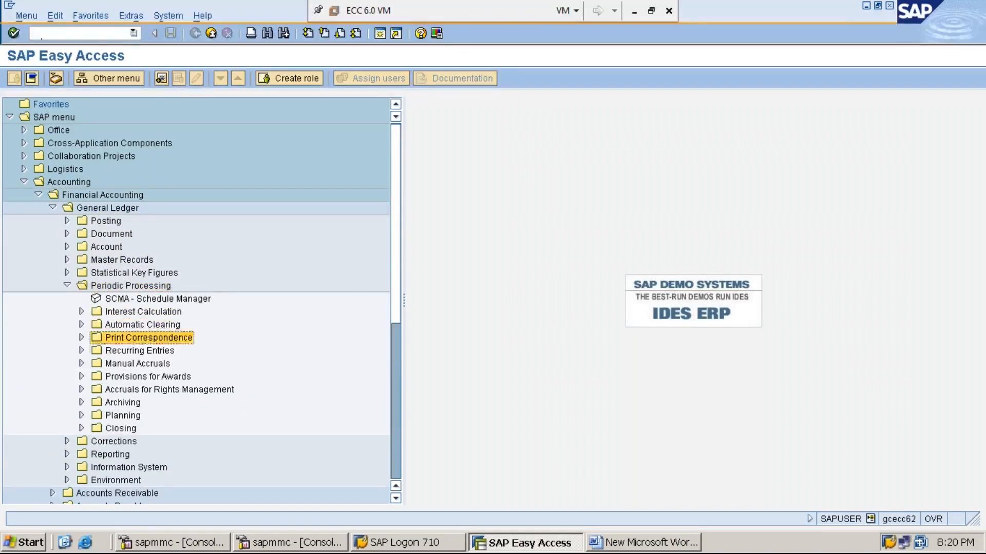
{"action": "key", "text": "Right"}
- Re-expand General Ledger down to Recurring Entries, select F.14 - Execute, and minimize the VM
{"action": "key", "text": "Left"}
{"action": "key", "text": "Left"}
{"action": "key", "text": "Left"}
{"action": "key", "text": "Left"}
{"action": "key", "text": "Left"}
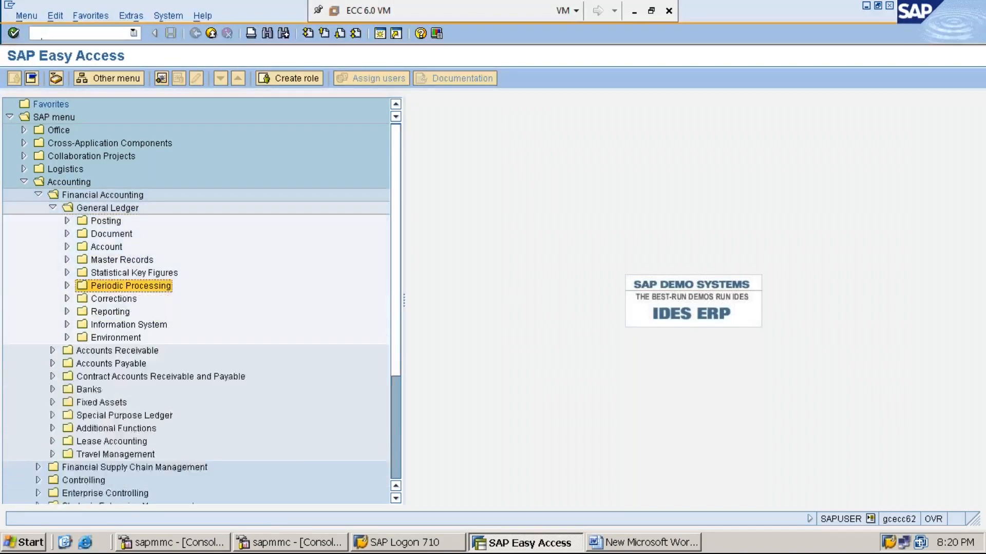
{"action": "key", "text": "Right"}
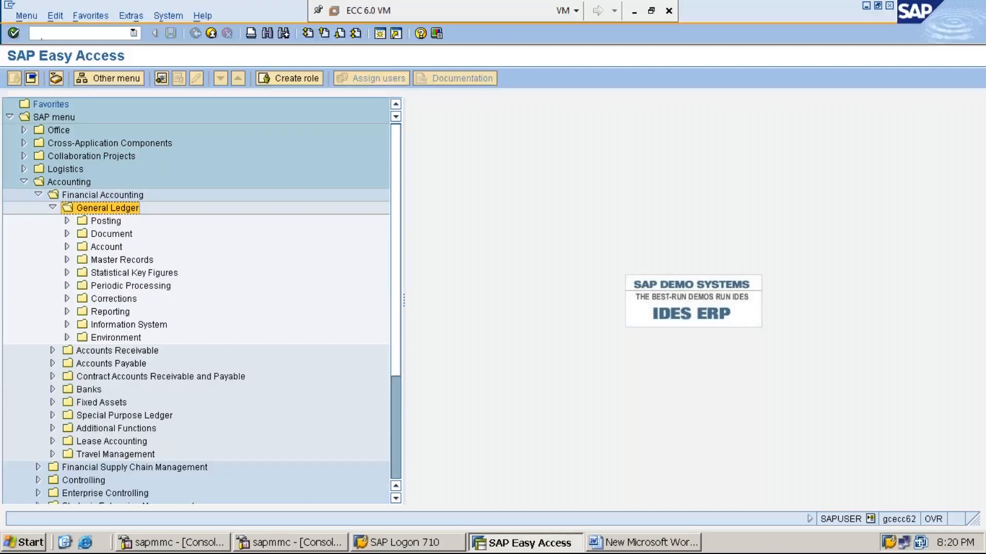
{"action": "key", "text": "Down"}
{"action": "key", "text": "Down"}
{"action": "key", "text": "Down"}
{"action": "key", "text": "Down"}
{"action": "key", "text": "Down"}
{"action": "key", "text": "Down"}
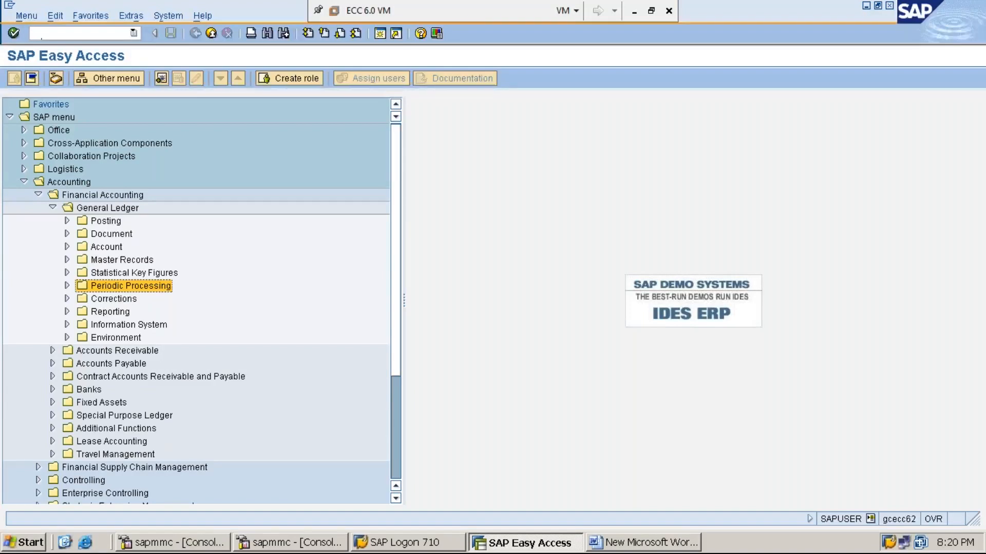
{"action": "key", "text": "Right"}
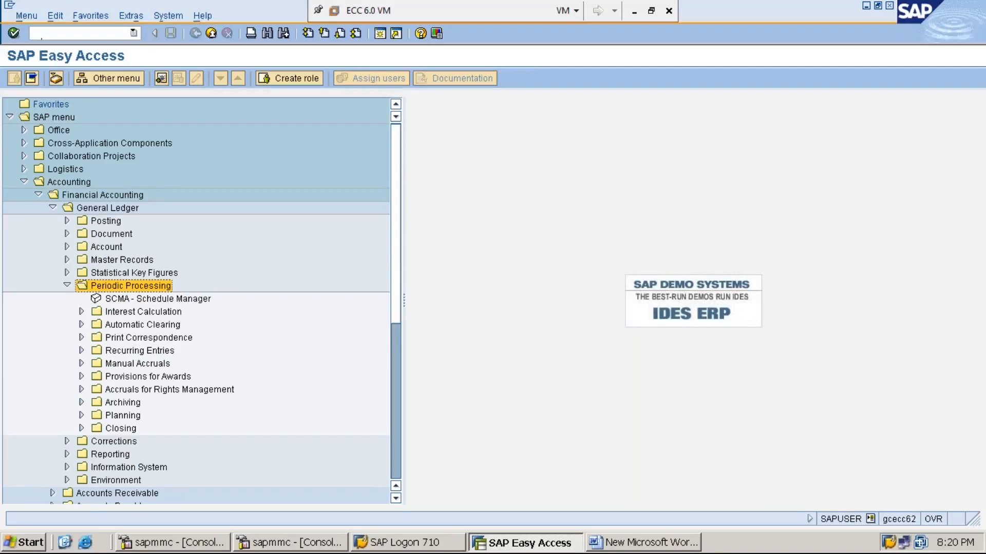
{"action": "key", "text": "Down"}
{"action": "key", "text": "Down"}
{"action": "key", "text": "Down"}
{"action": "key", "text": "Down"}
{"action": "key", "text": "Down"}
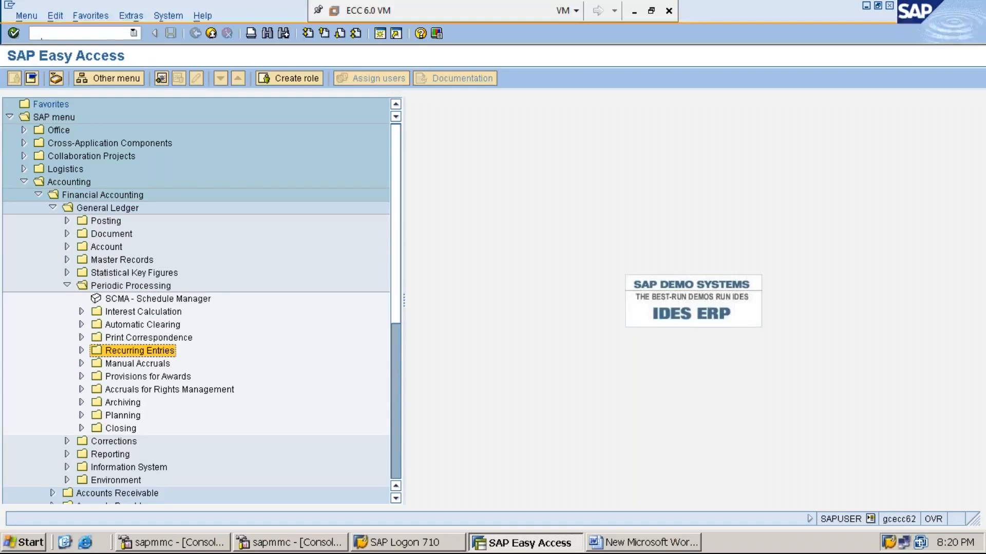
{"action": "key", "text": "Right"}
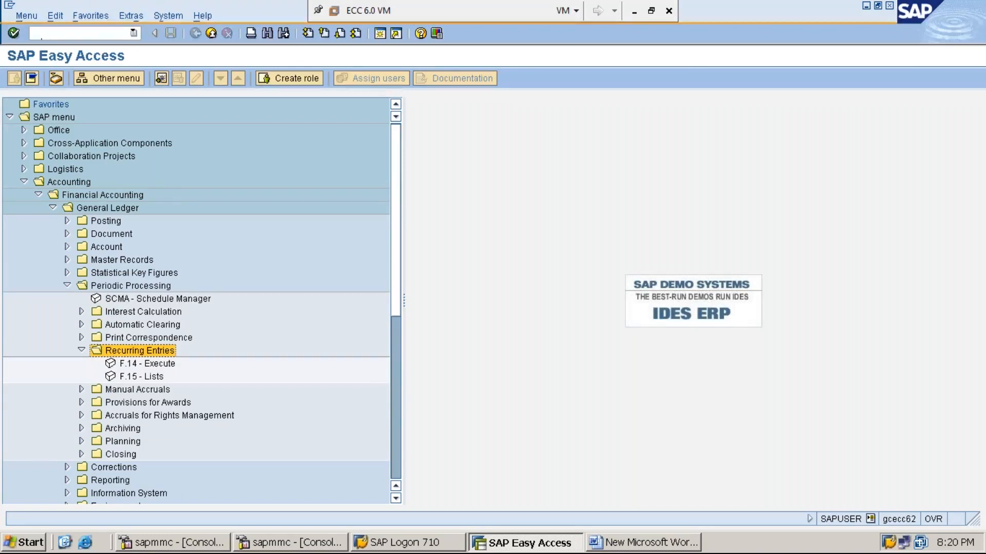
{"action": "left_click", "coordinate": [147, 363]}
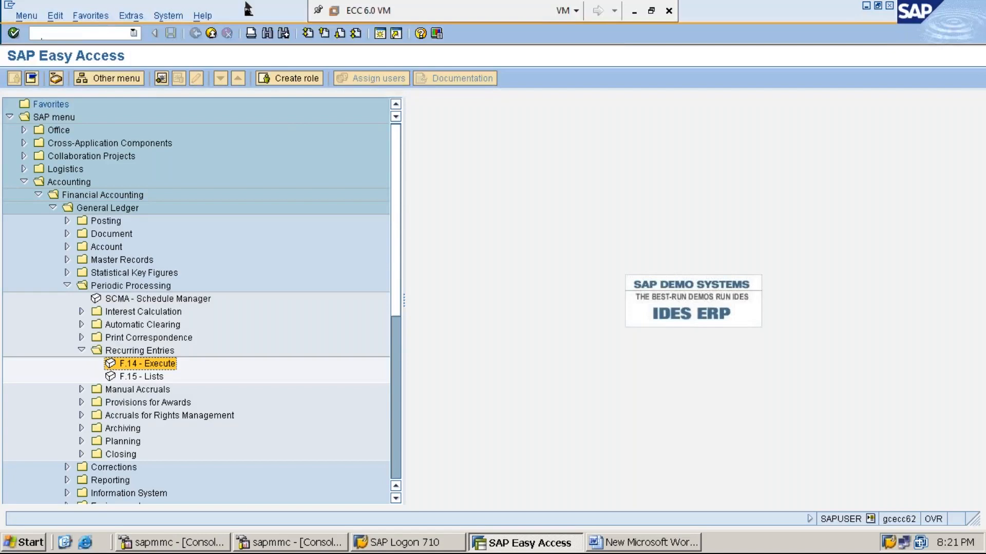
{"action": "left_click", "coordinate": [631, 14]}
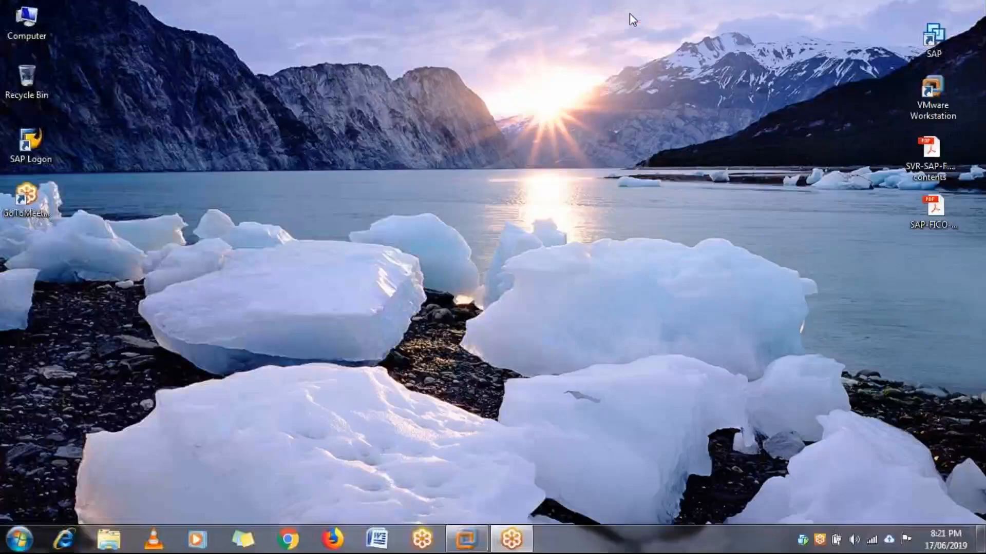
- Launch F.14 - Execute to reach the empty Create Posting Documents from Recurring Documents screen
{"action": "left_click", "coordinate": [455, 541]}
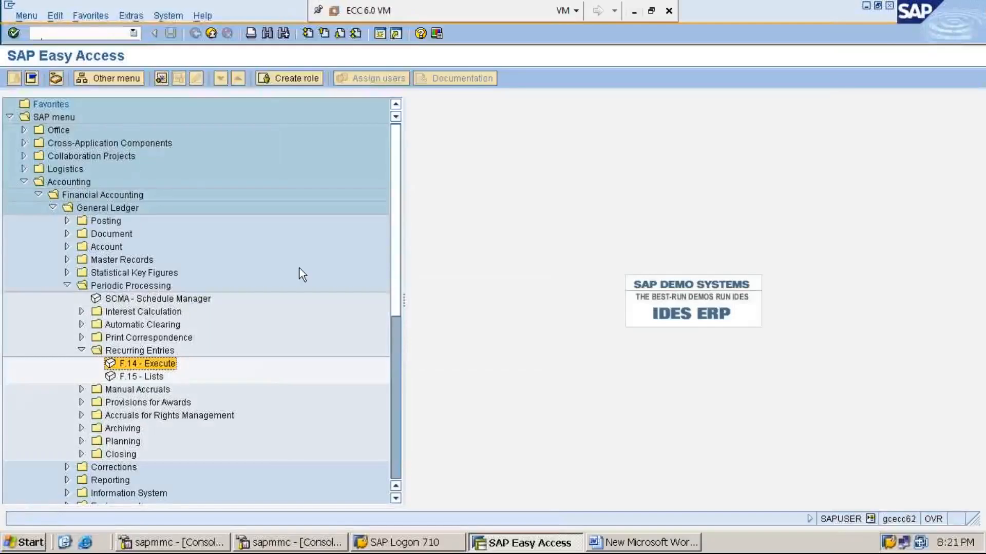
{"action": "key", "text": "Return"}
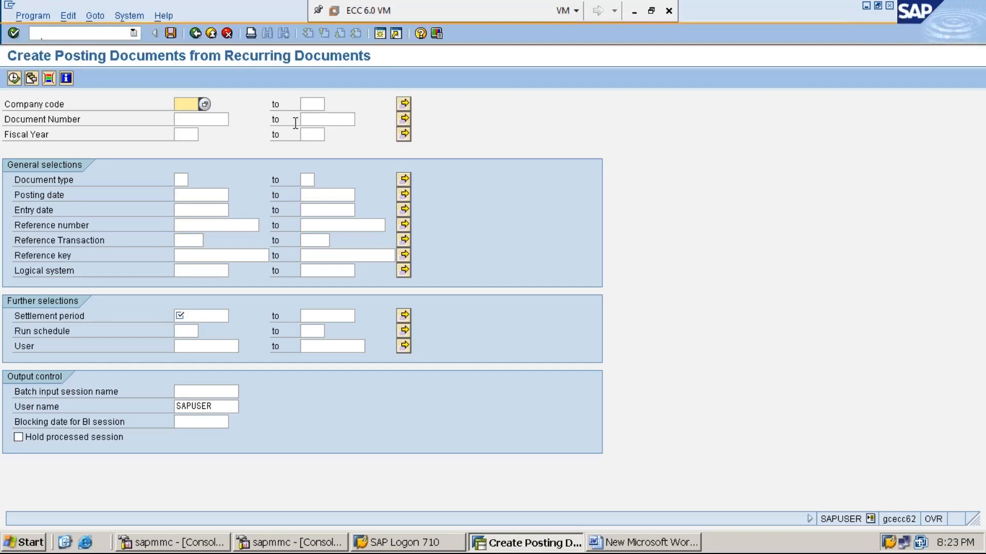
{"action": "type", "text": "MMI1"}
{"action": "left_click", "coordinate": [209, 117]}
{"action": "type", "text": "1"}
{"action": "key", "text": "Tab"}
{"action": "type", "text": "9999999999"}
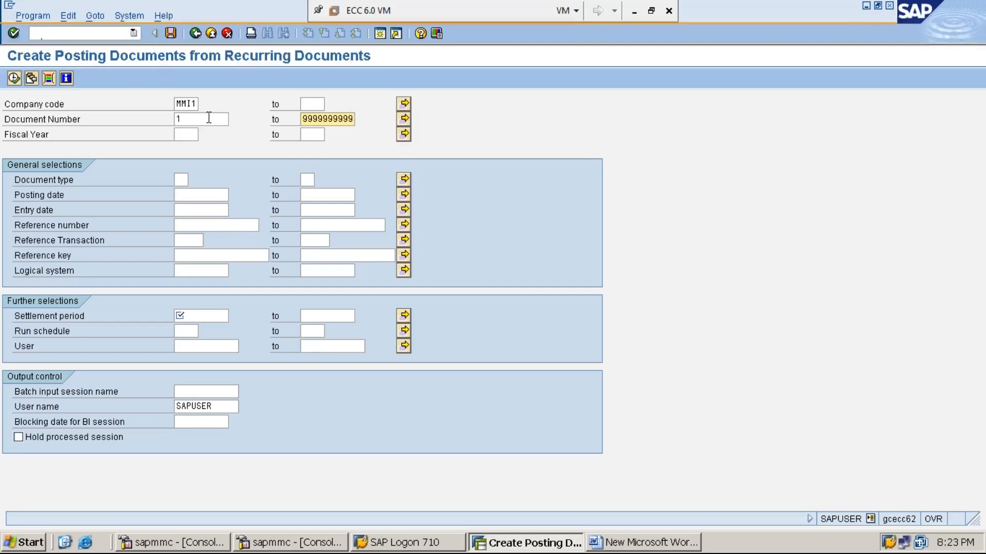
{"action": "left_click", "coordinate": [190, 133]}
{"action": "type", "text": "2019"}
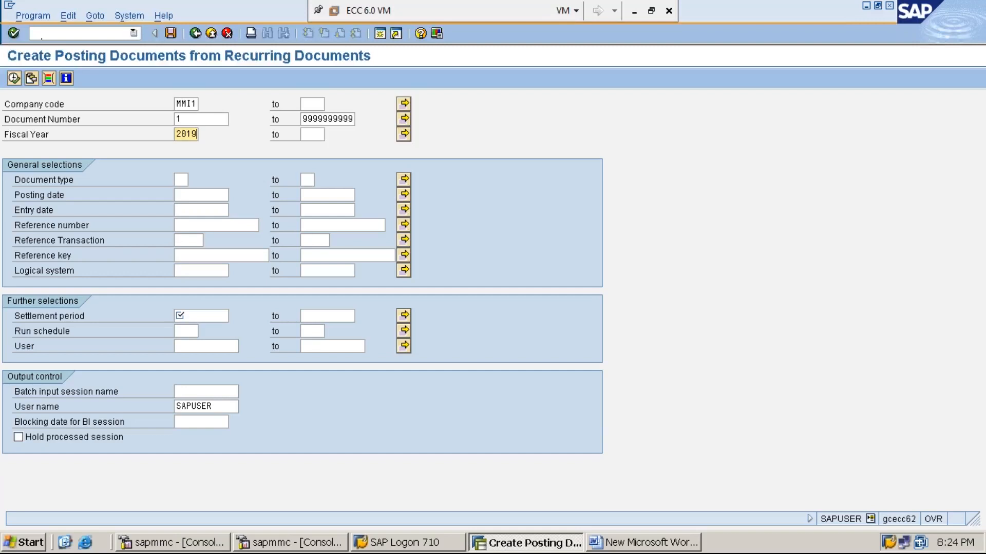
{"action": "left_click", "coordinate": [179, 180]}
{"action": "type", "text": "SA"}
{"action": "left_click", "coordinate": [204, 316]}
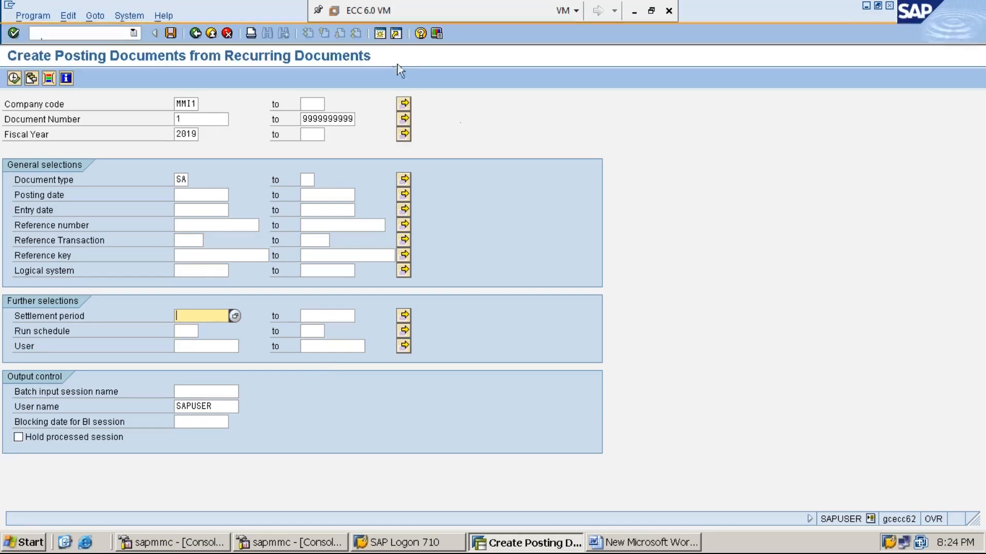
- In a new session, run F.15 for company code MMI1 to list recurring document 20001
{"action": "left_click", "coordinate": [380, 35]}
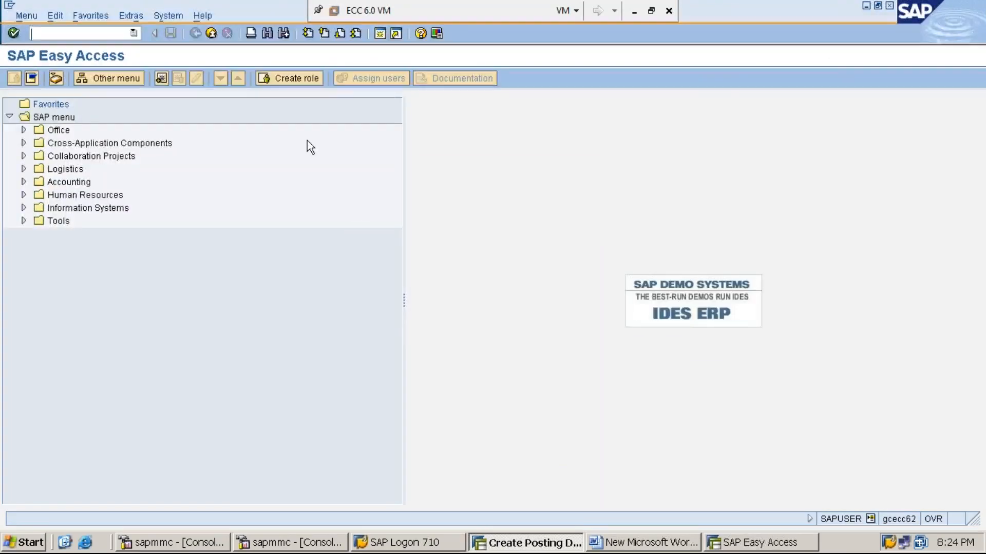
{"action": "type", "text": "F.15"}
{"action": "key", "text": "Return"}
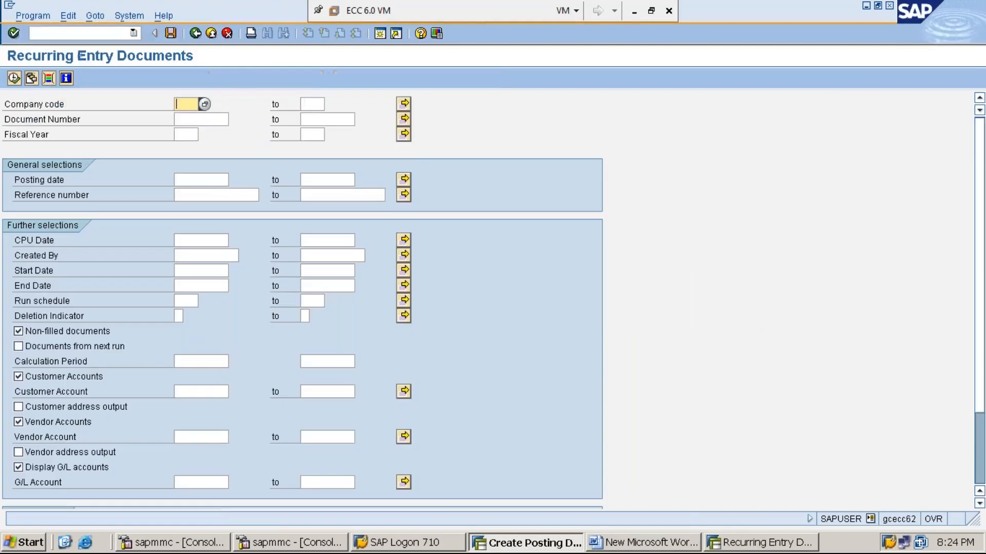
{"action": "type", "text": "MMI1"}
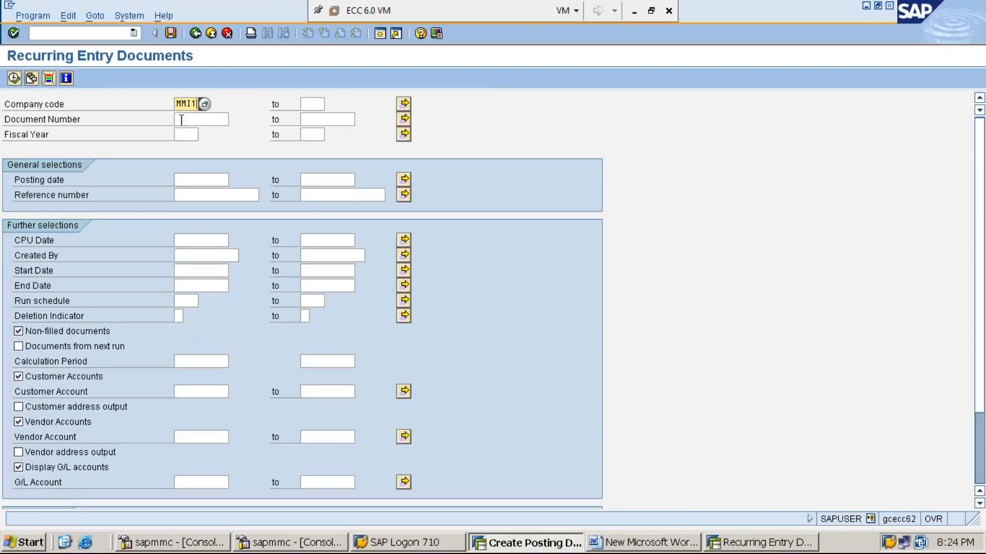
{"action": "left_click", "coordinate": [14, 78]}
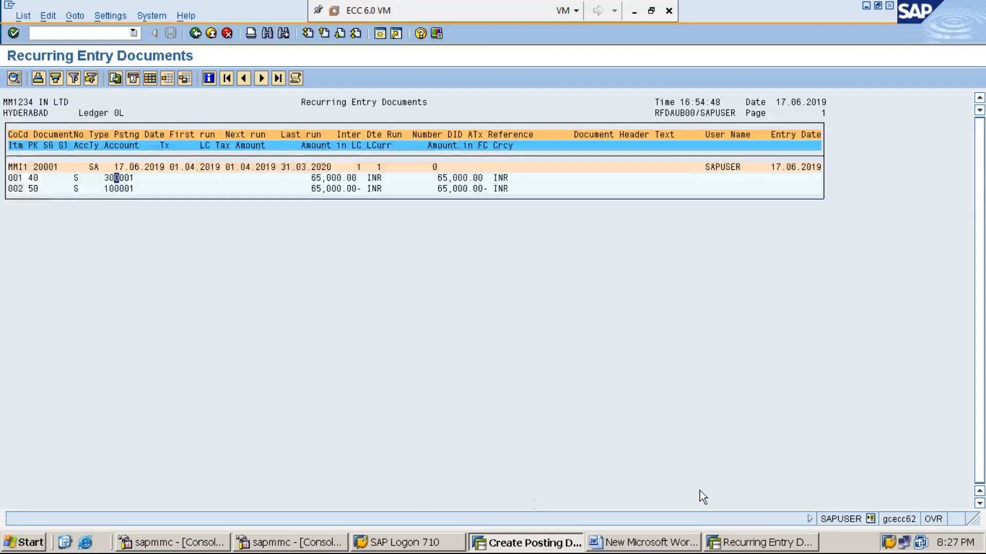
{"action": "left_click", "coordinate": [745, 543]}
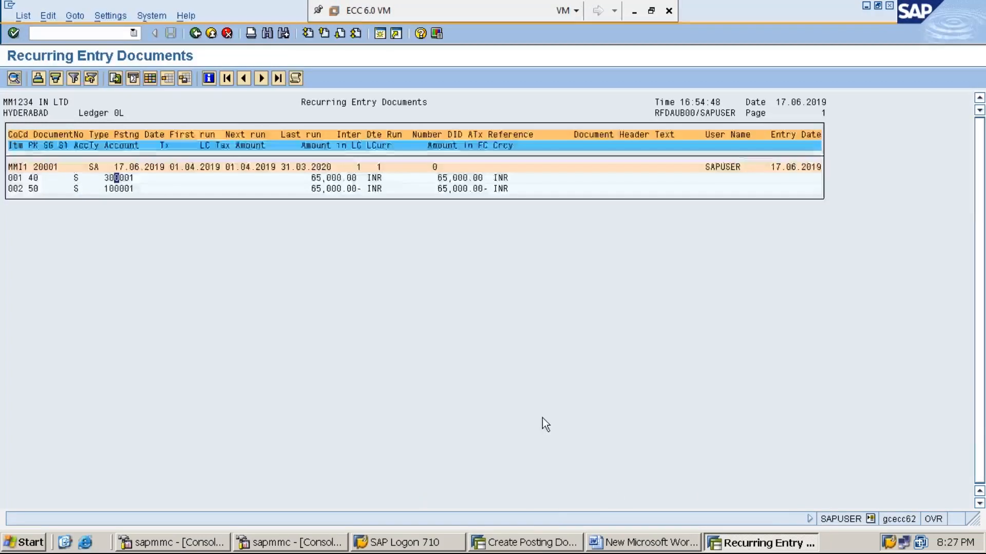
- Set the settlement period 01.04.2019 to 31.03.2020 and enter the batch input session name
{"action": "left_click", "coordinate": [528, 543]}
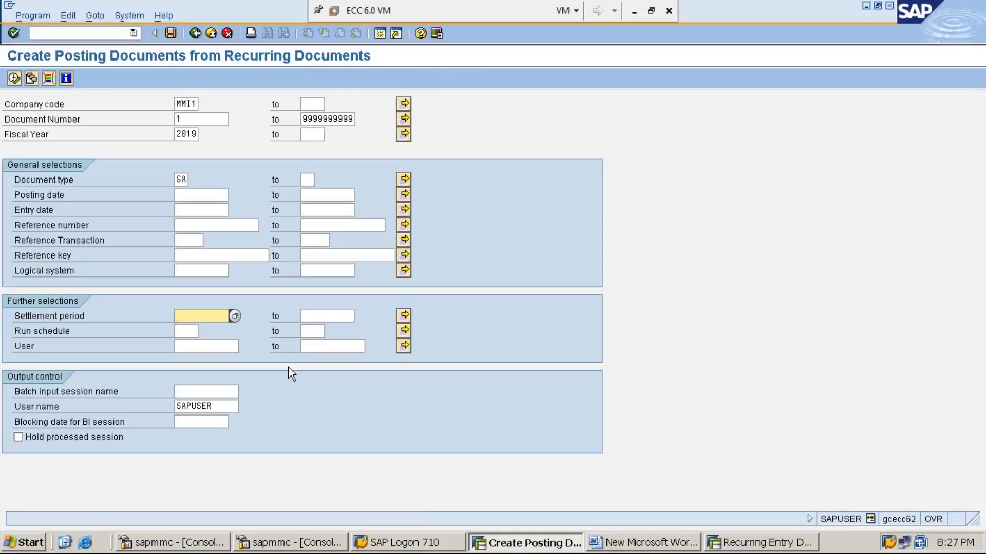
{"action": "type", "text": "01.04.2019"}
{"action": "key", "text": "Tab"}
{"action": "type", "text": "31."}
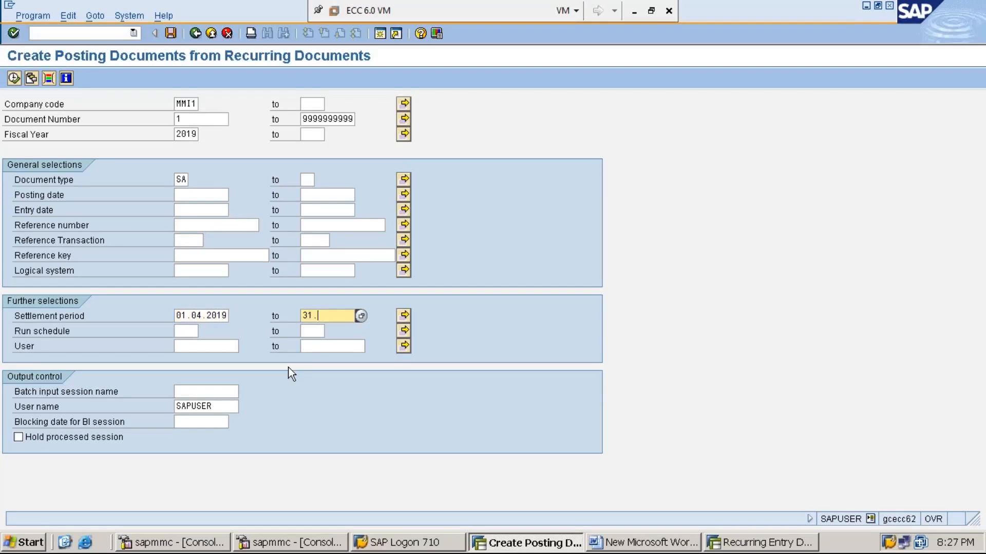
{"action": "type", "text": "03.2020"}
{"action": "left_click", "coordinate": [186, 316]}
{"action": "left_click", "coordinate": [224, 392]}
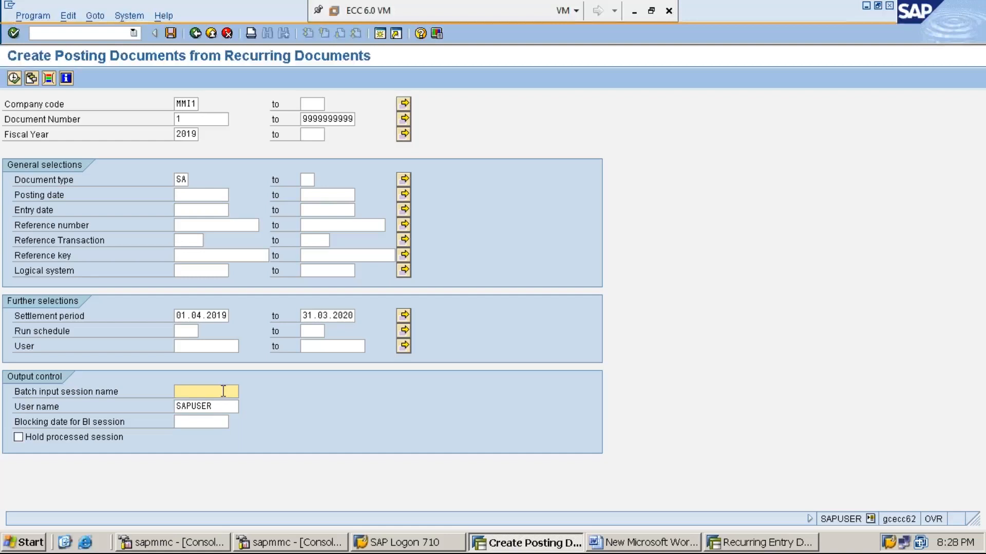
{"action": "type", "text": "MANISHA"}
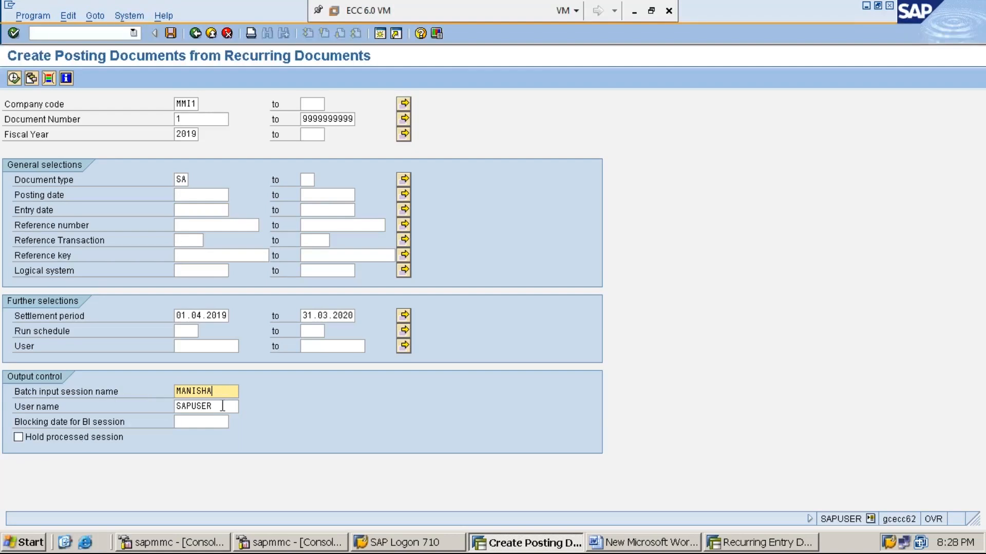
- Fill the session's user name field and check, then close, the system status details
{"action": "left_click", "coordinate": [222, 406]}
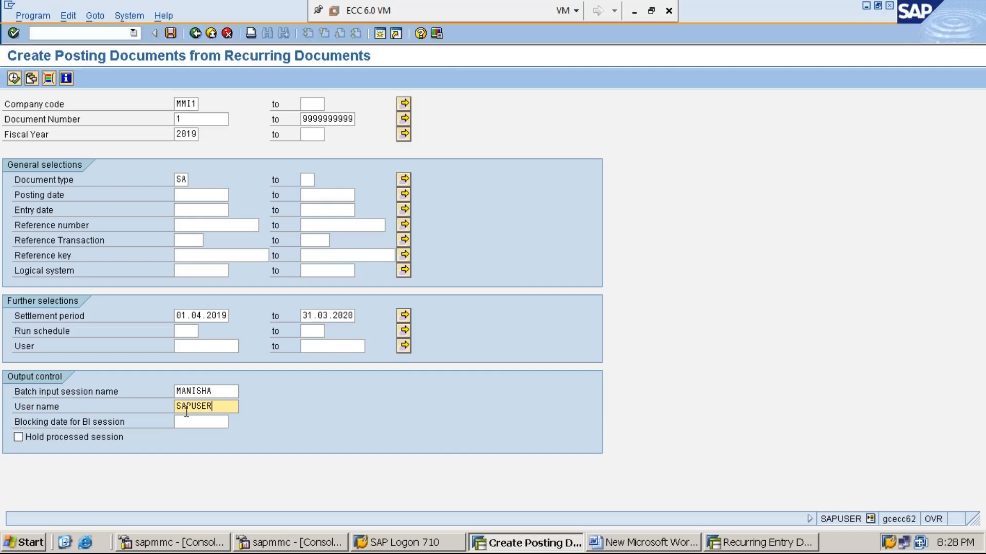
{"action": "left_click", "coordinate": [871, 520]}
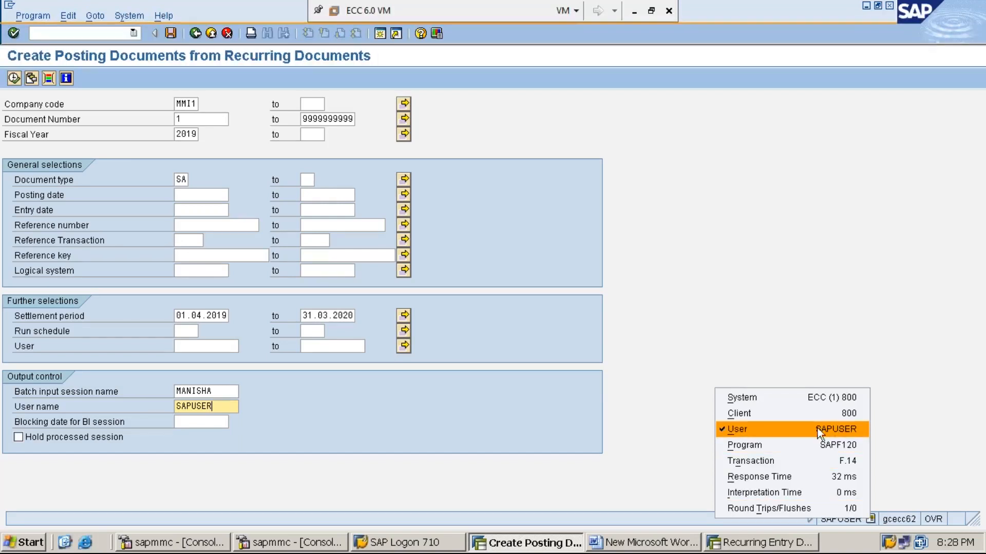
{"action": "left_click", "coordinate": [916, 430]}
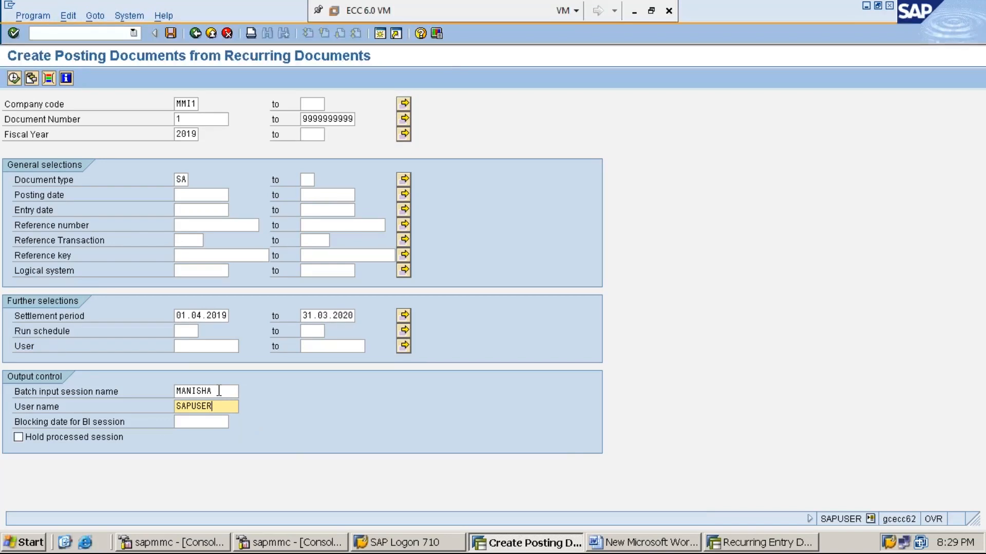
- Execute F.14 to create the batch input session of recurring rent postings
{"action": "left_click", "coordinate": [14, 79]}
{"action": "left_click", "coordinate": [14, 78]}
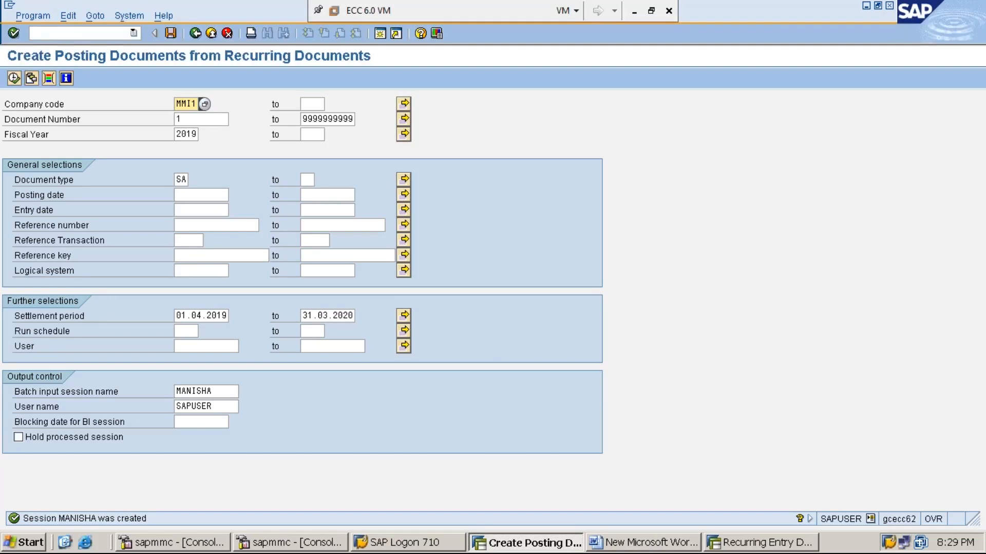
{"action": "left_click", "coordinate": [124, 17]}
- Open the Batch Input Sessions overview (SM35) through System > Services > Batch Input
{"action": "left_click", "coordinate": [125, 17]}
{"action": "left_click", "coordinate": [125, 17]}
{"action": "left_click", "coordinate": [125, 17]}
{"action": "left_click", "coordinate": [125, 16]}
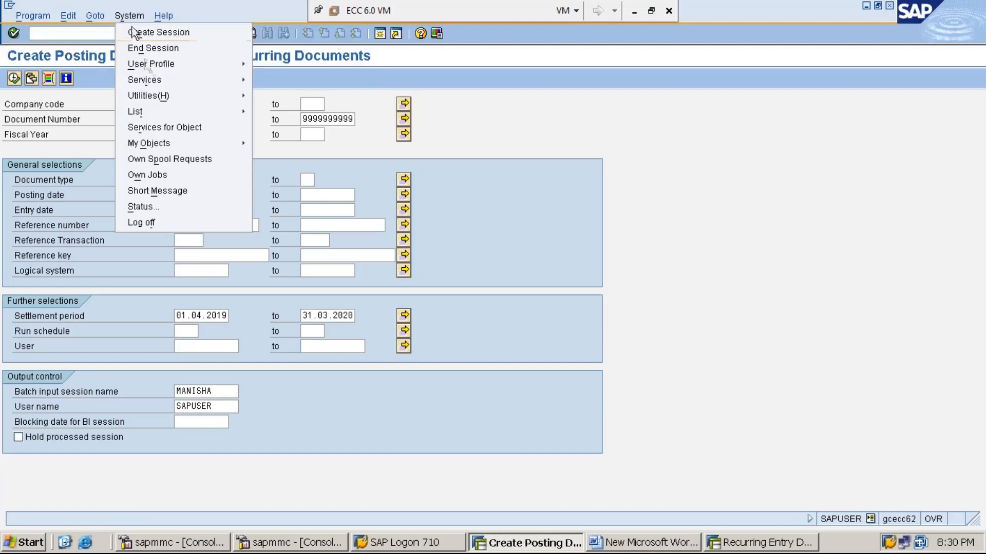
{"action": "mouse_move", "coordinate": [182, 80]}
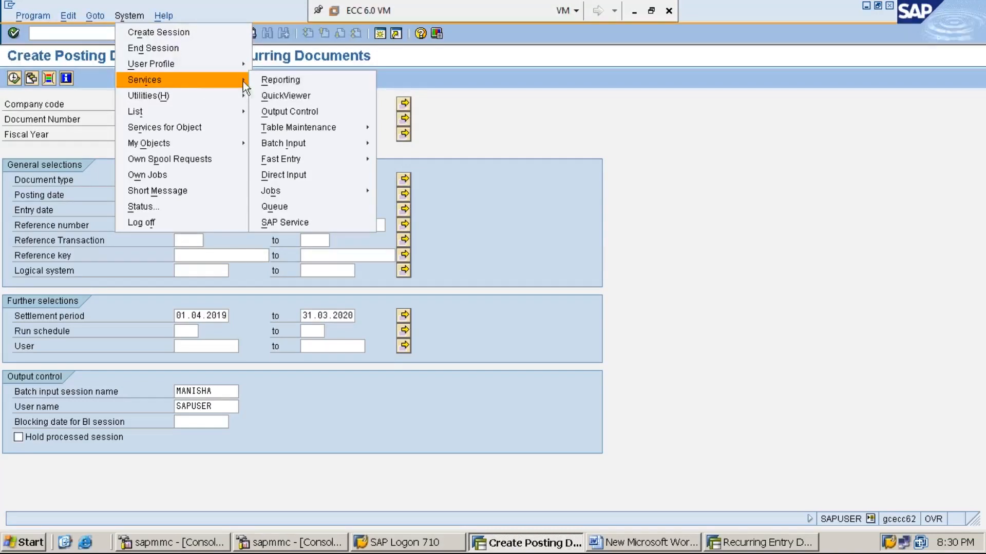
{"action": "mouse_move", "coordinate": [320, 144]}
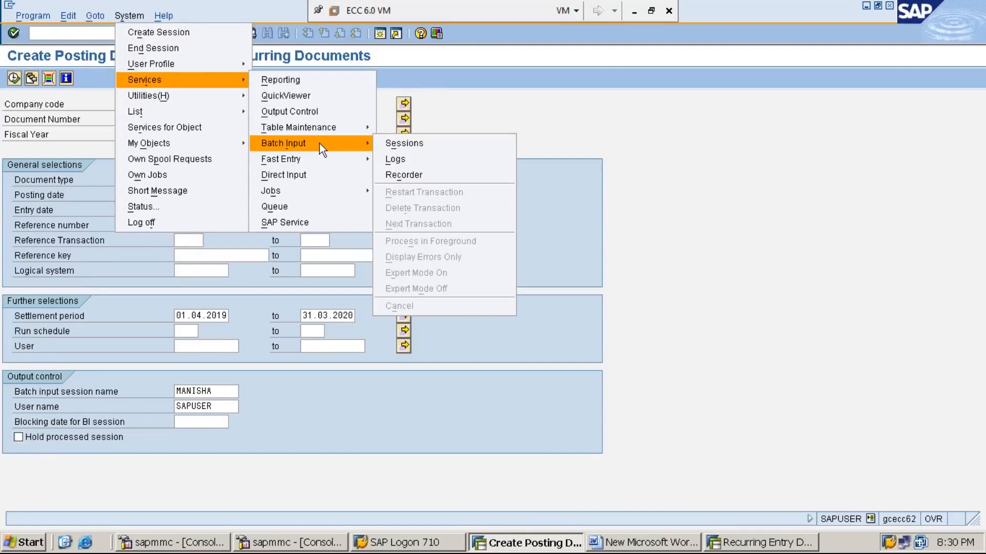
{"action": "left_click", "coordinate": [401, 145]}
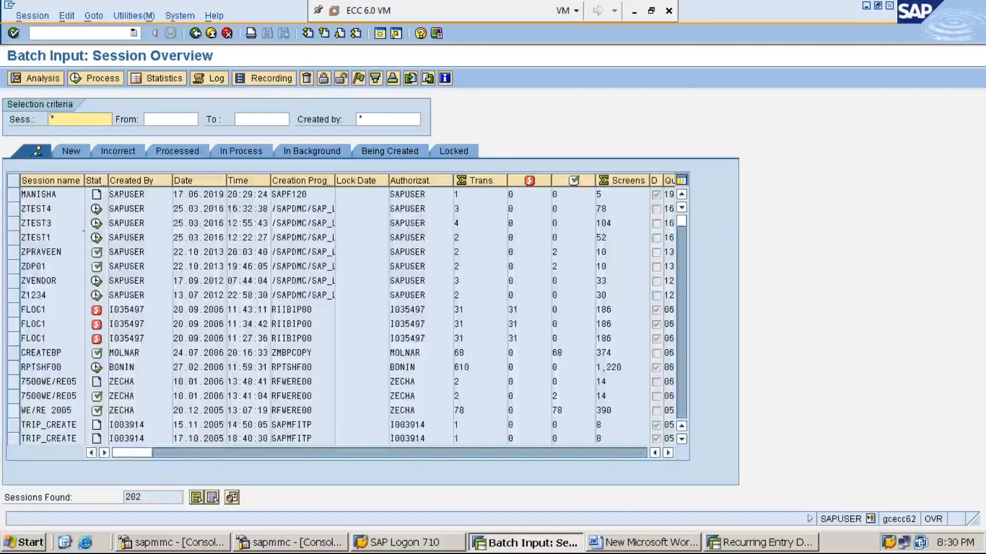
- Select the newly created batch input session and open its Process Session dialog
{"action": "left_click", "coordinate": [14, 196]}
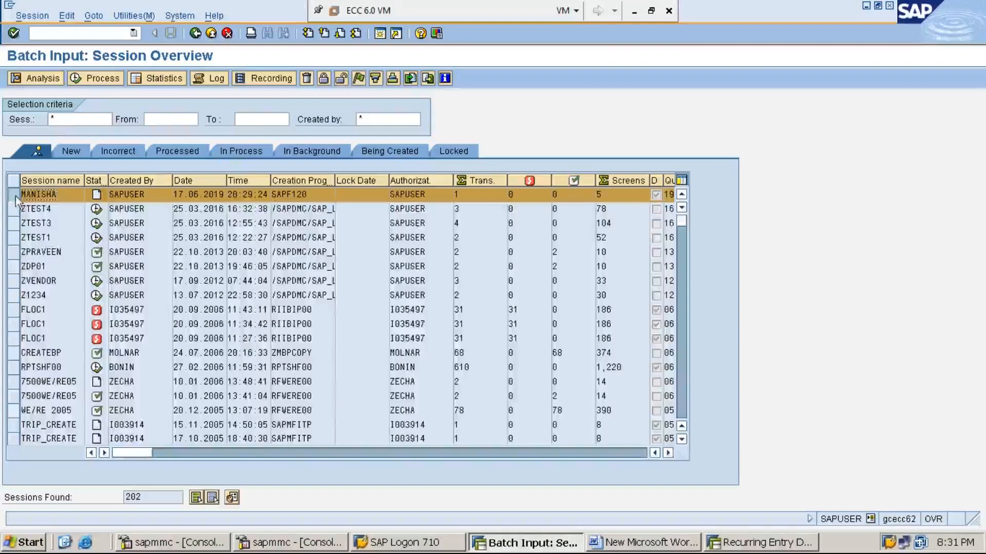
{"action": "left_click", "coordinate": [99, 79]}
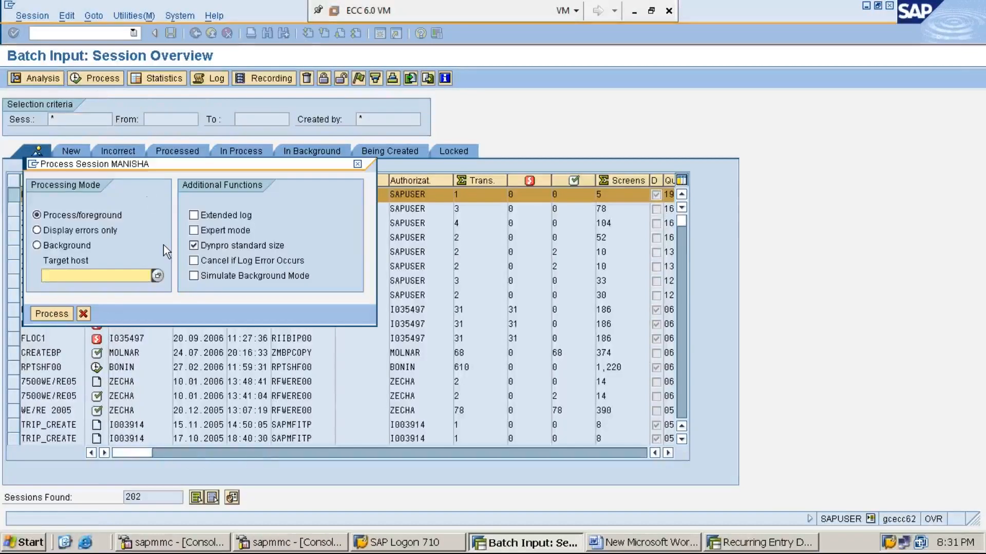
- Process the MANISHA session with 'Display errors only' until it reports completion
{"action": "left_click", "coordinate": [38, 231]}
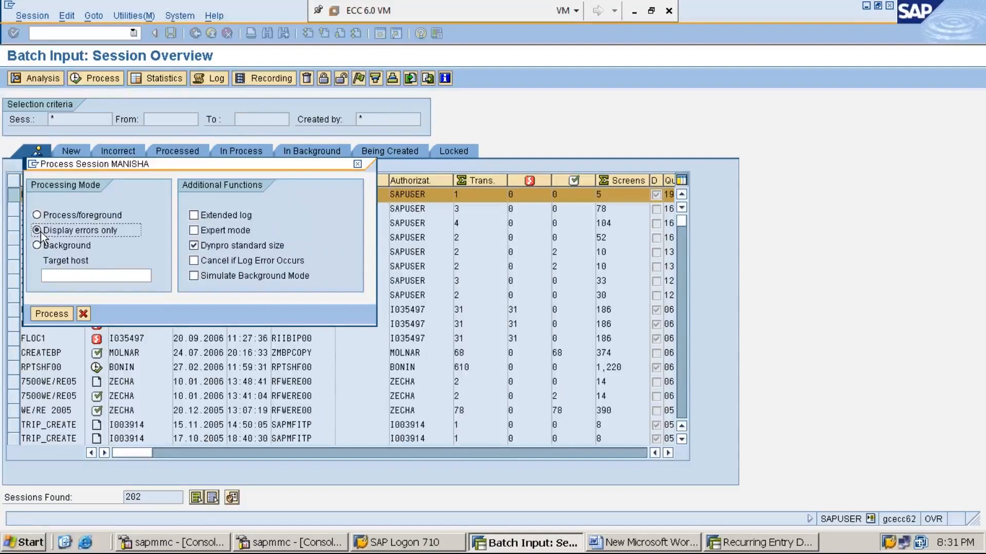
{"action": "left_click", "coordinate": [54, 314]}
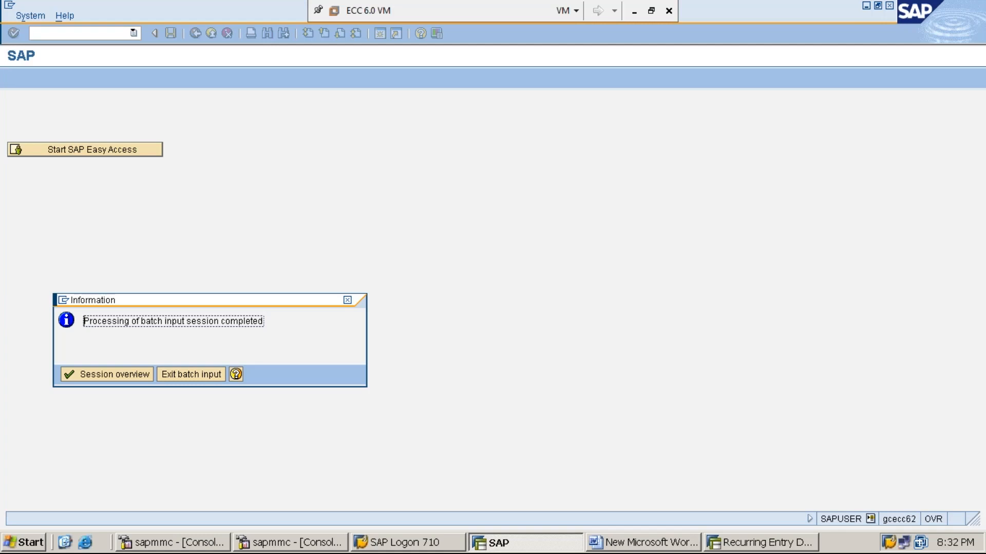
- Exit the completed MANISHA batch input and return to SAP Easy Access
{"action": "left_click", "coordinate": [195, 377]}
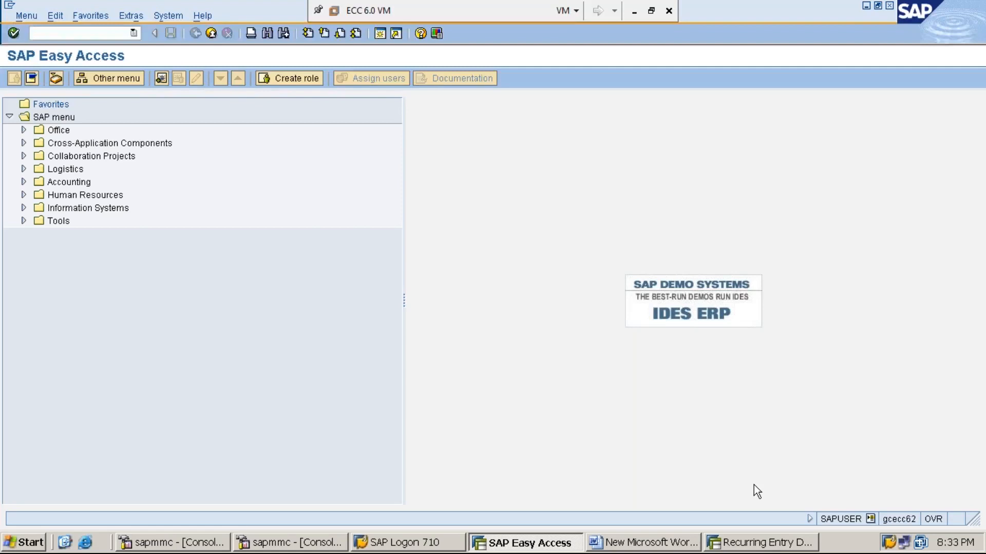
- Open FBL3N in a new session via /OFBL3N and enter G/L account 300001
{"action": "left_click", "coordinate": [745, 543]}
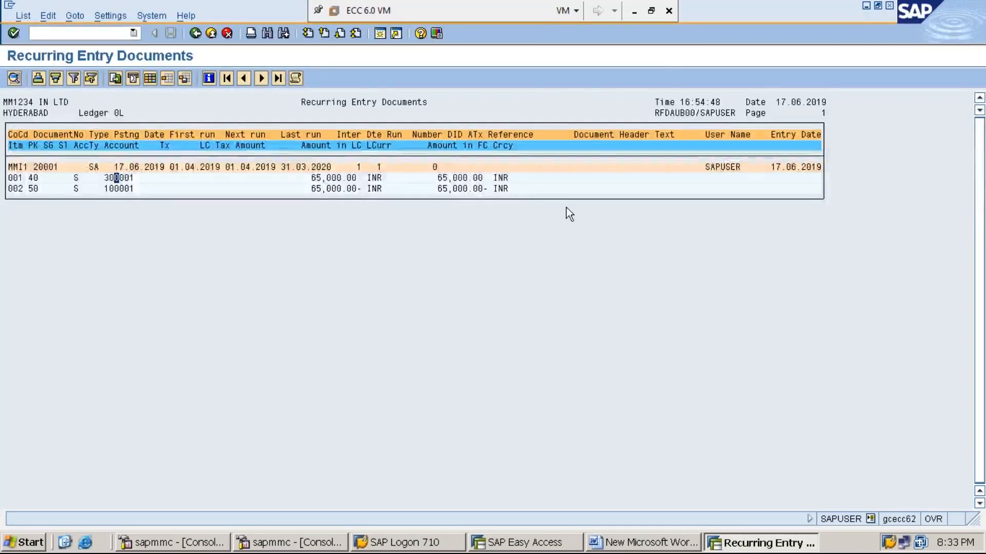
{"action": "left_click", "coordinate": [112, 34]}
{"action": "type", "text": "/N"}
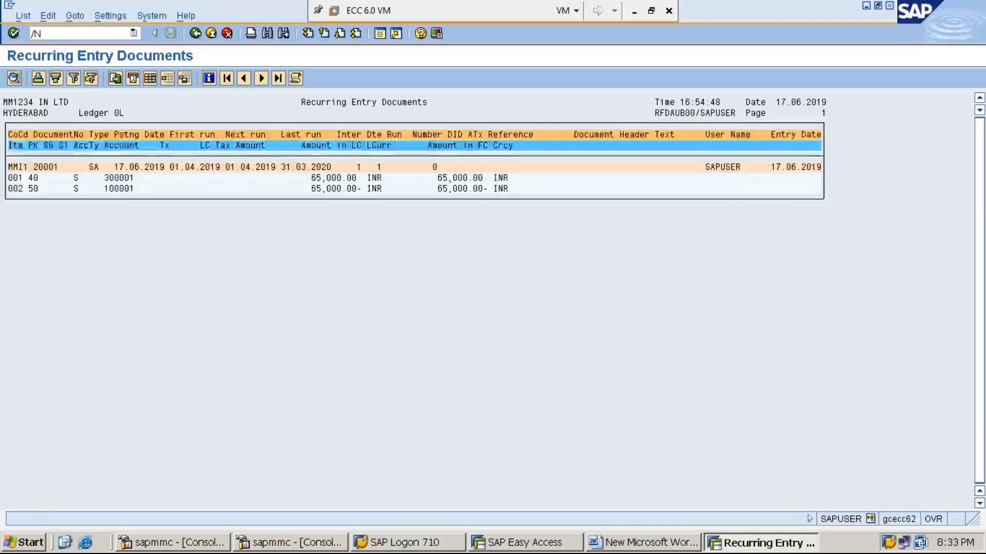
{"action": "type", "text": "FBL3N"}
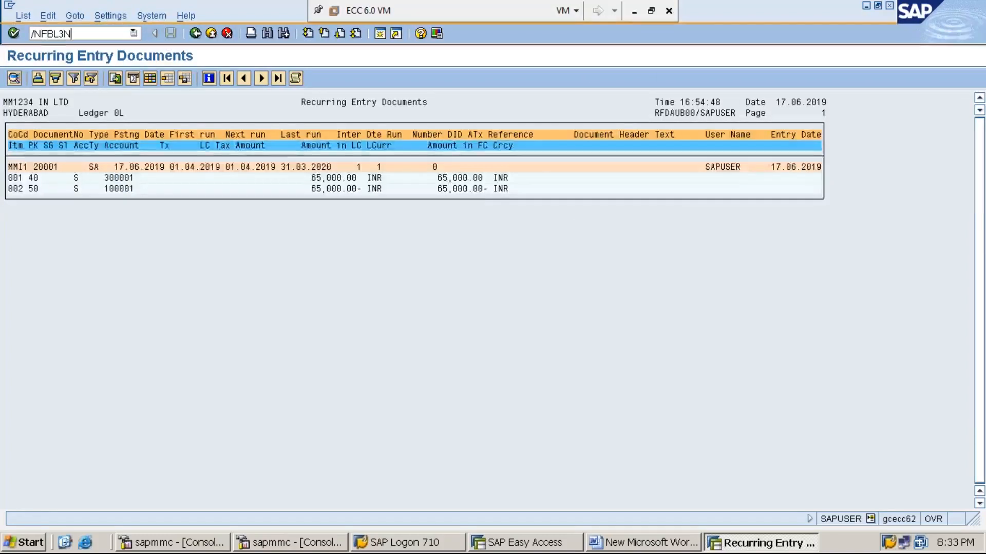
{"action": "key", "text": "BackSpace"}
{"action": "key", "text": "BackSpace"}
{"action": "key", "text": "BackSpace"}
{"action": "key", "text": "BackSpace"}
{"action": "key", "text": "BackSpace"}
{"action": "key", "text": "BackSpace"}
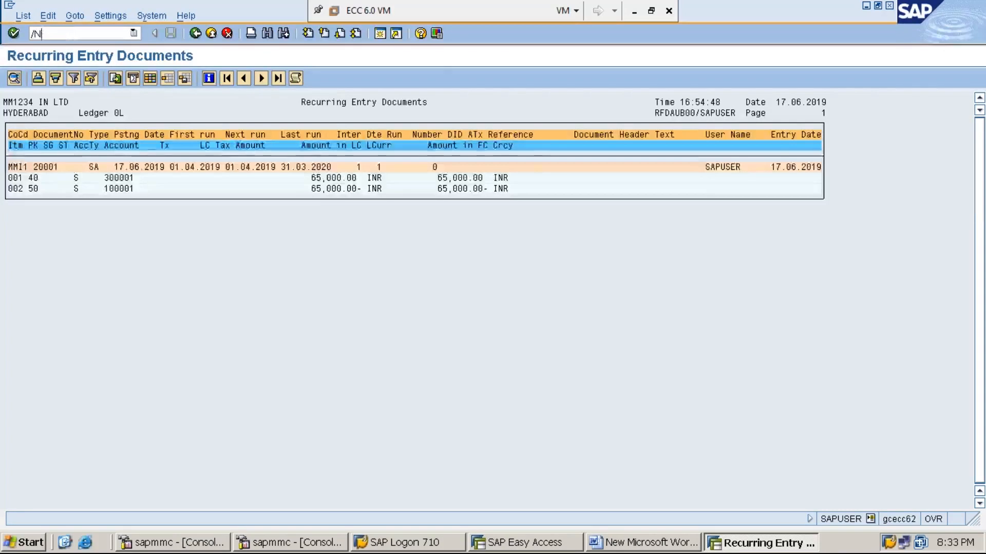
{"action": "type", "text": "OFBL3N"}
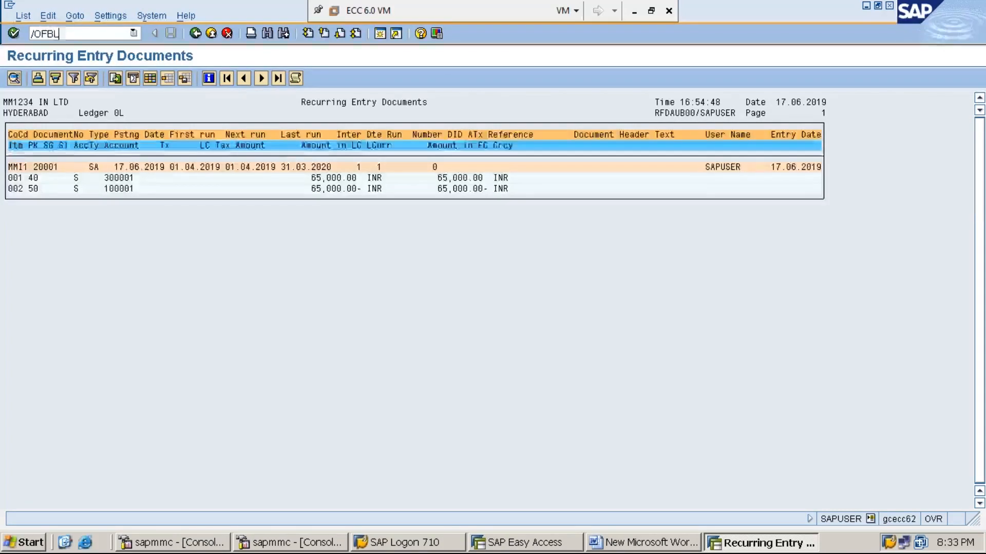
{"action": "key", "text": "Return"}
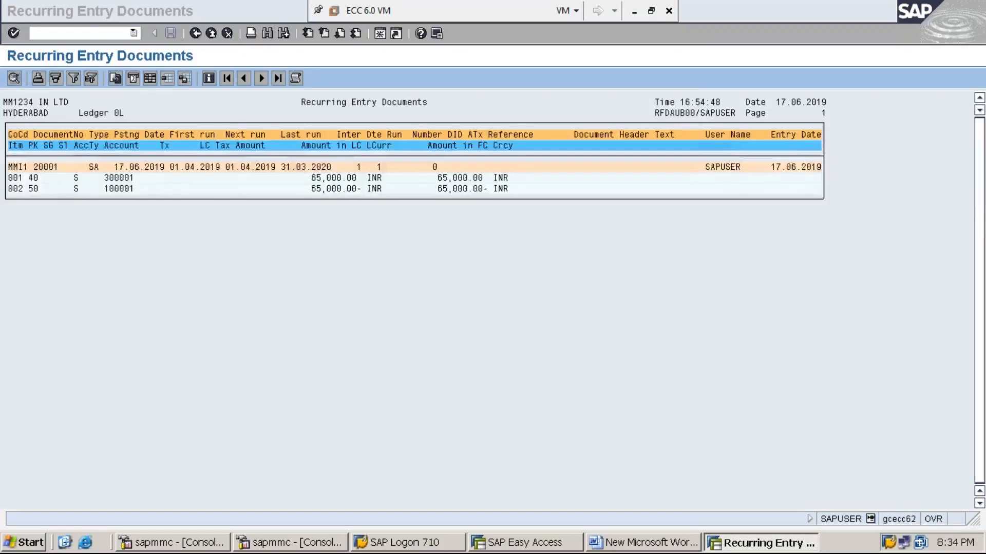
{"action": "type", "text": "3"}
{"action": "key", "text": "Down"}
{"action": "key", "text": "Return"}
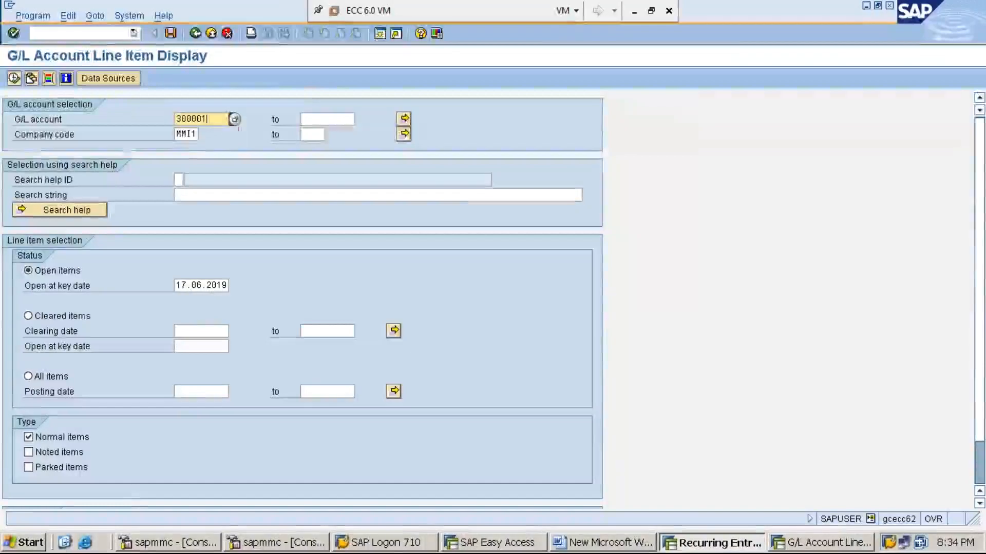
- List all items for account 300001 in MMI1: 16 rent entries totalling 398,000.00
{"action": "left_click", "coordinate": [57, 382]}
{"action": "left_click", "coordinate": [14, 79]}
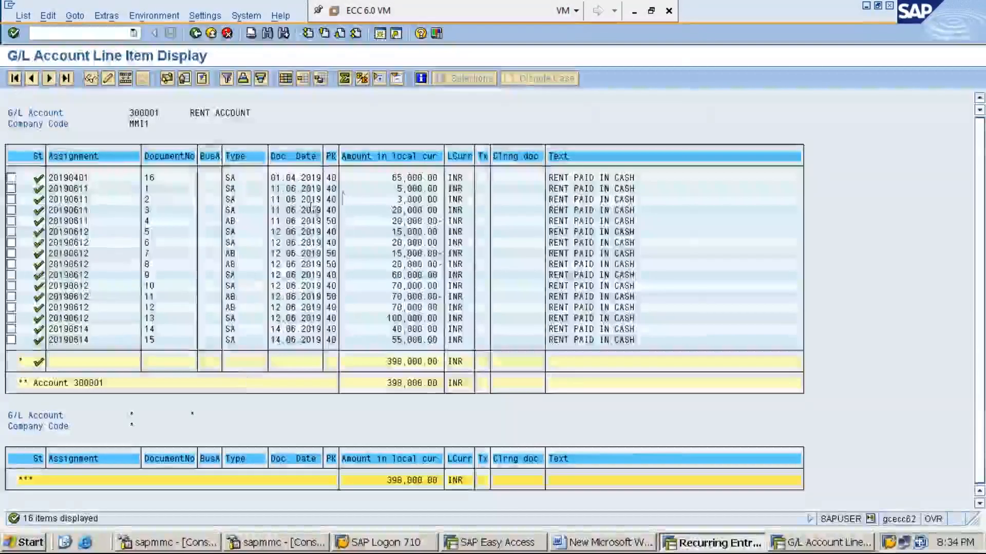
{"action": "left_click", "coordinate": [406, 179]}
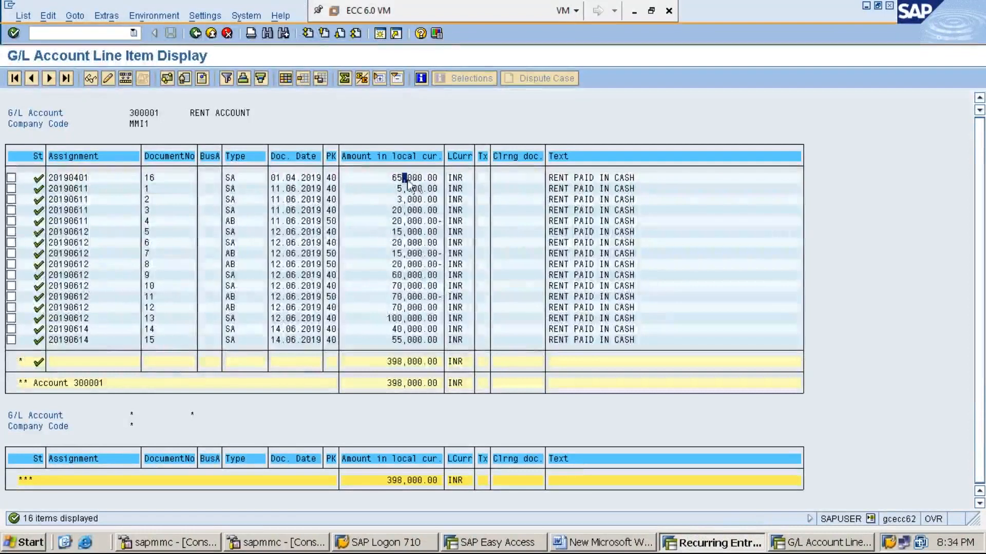
{"action": "left_click", "coordinate": [178, 180]}
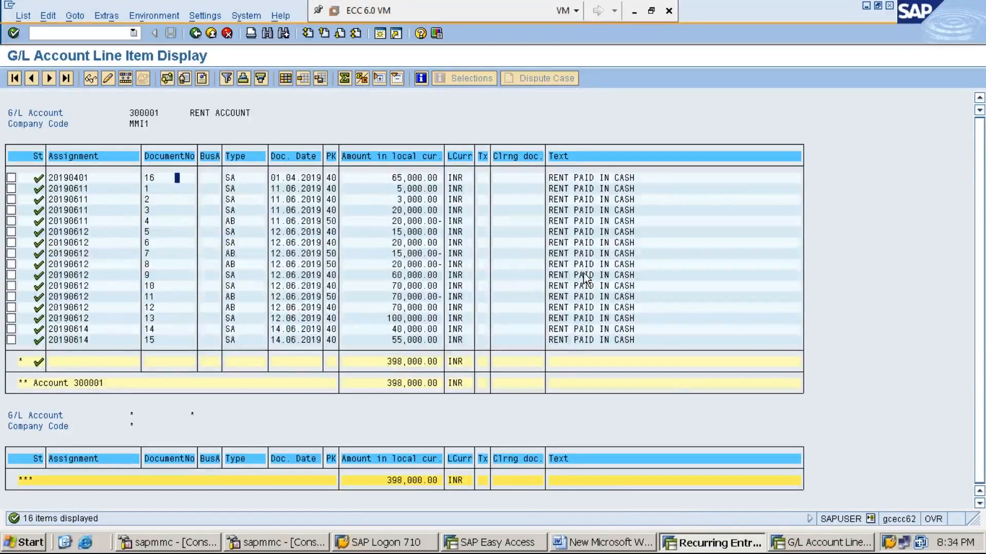
{"action": "left_click", "coordinate": [609, 542]}
- Add a new 'TOPIC:6:' line in the Word notes below the F.14 steps
{"action": "left_click", "coordinate": [386, 256]}
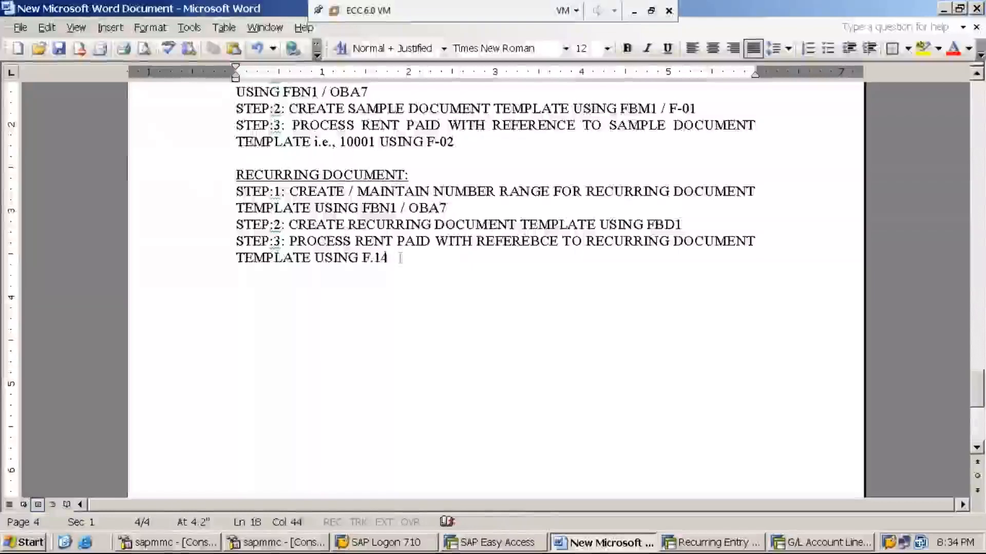
{"action": "key", "text": "Return"}
{"action": "key", "text": "Return"}
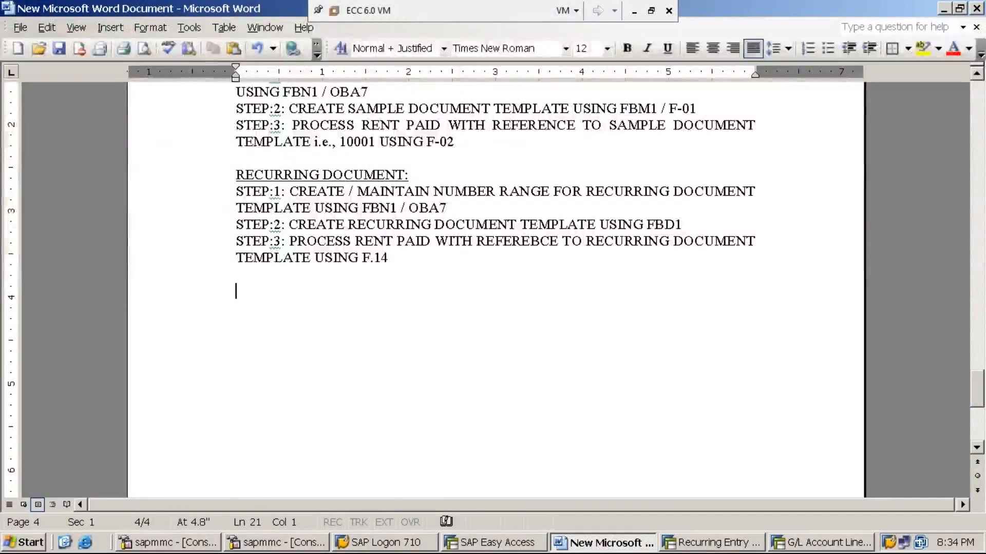
{"action": "type", "text": "TOPIC:"}
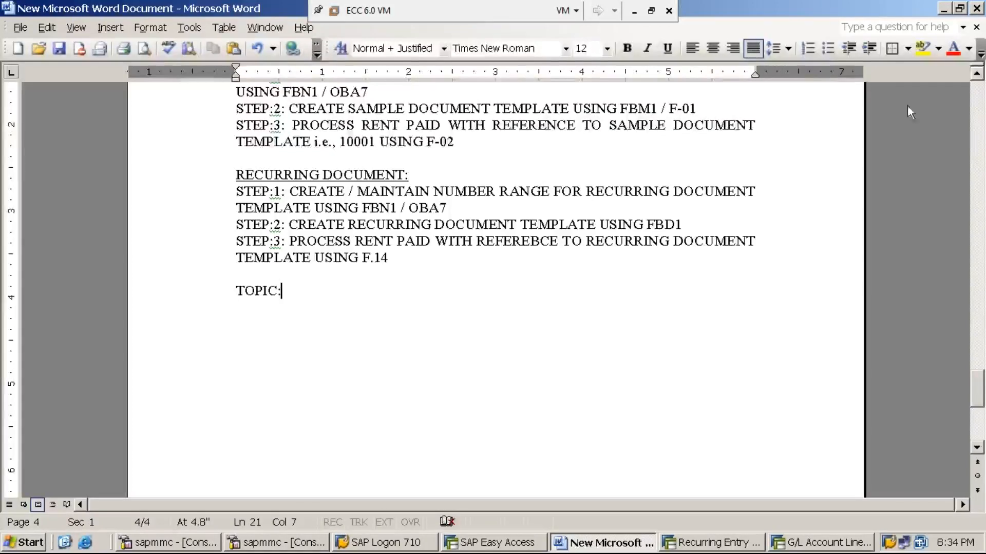
{"action": "left_click", "coordinate": [978, 74]}
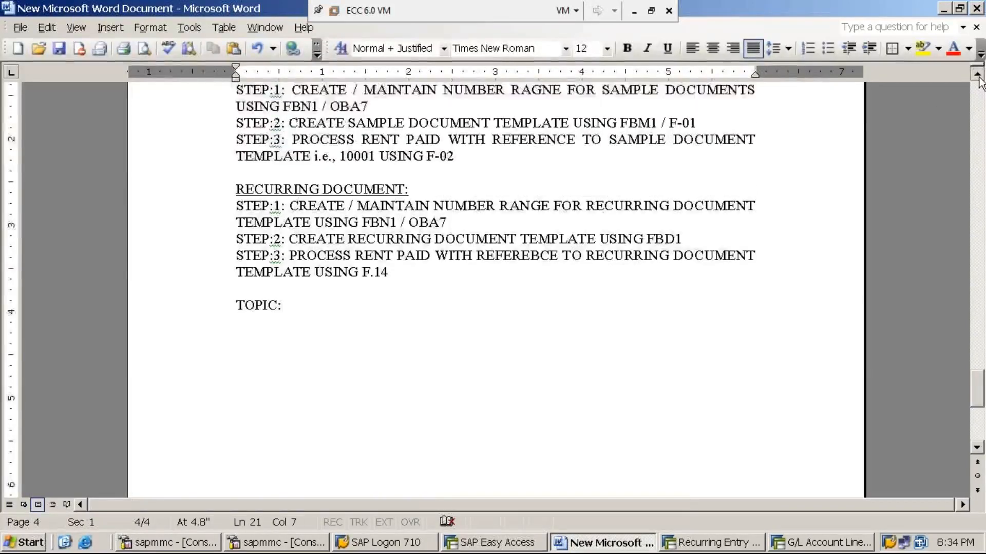
{"action": "left_click", "coordinate": [978, 76]}
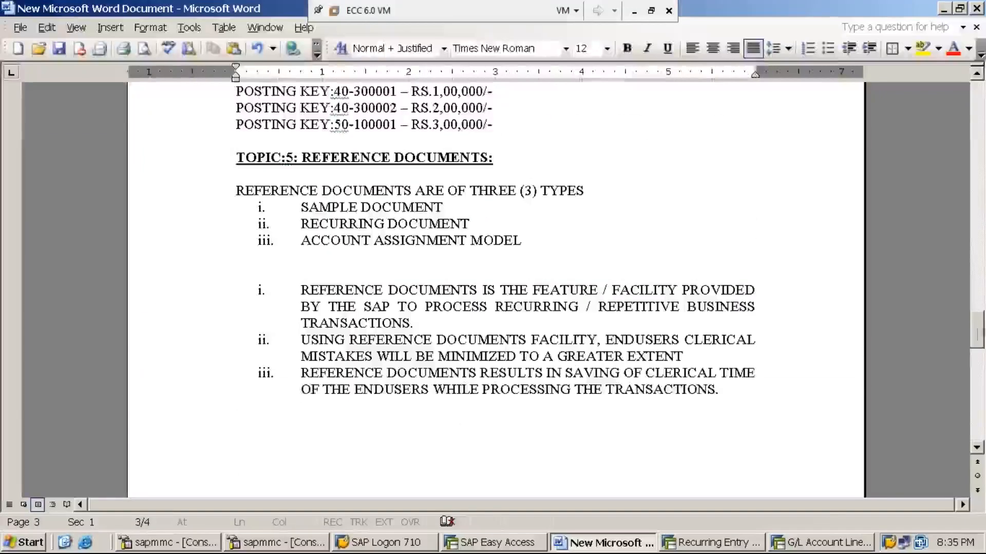
{"action": "left_click_drag", "start_coordinate": [978, 336], "coordinate": [982, 400]}
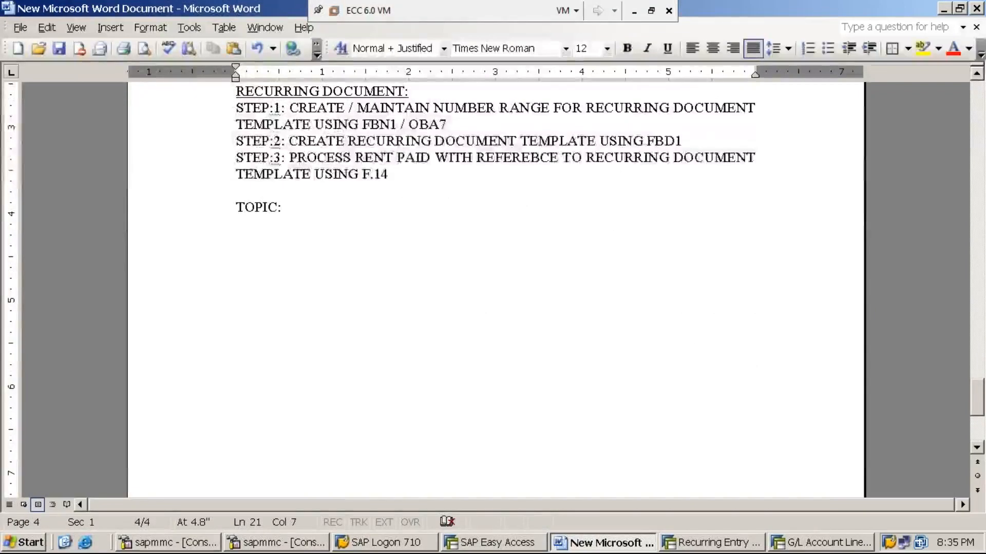
{"action": "type", "text": "6:"}
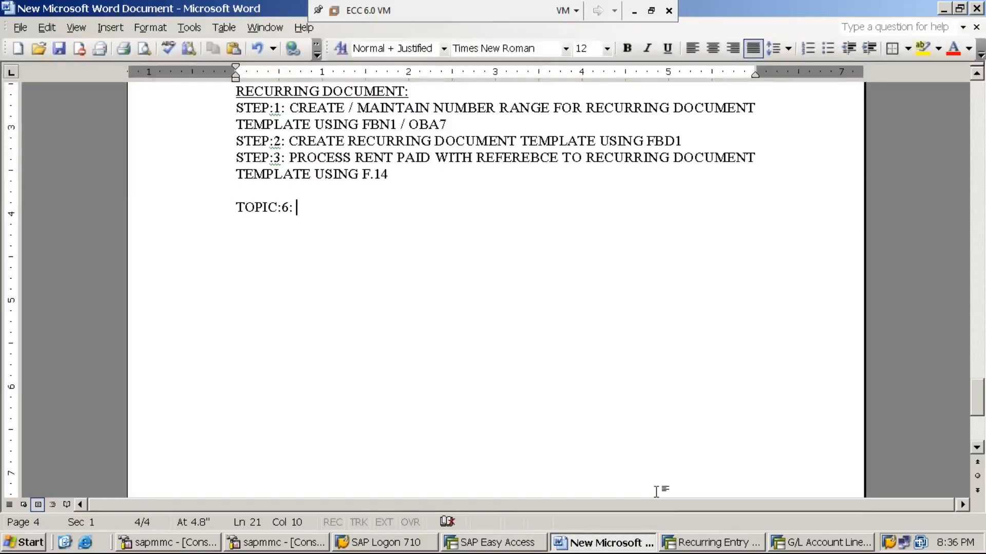
{"action": "left_click", "coordinate": [714, 544]}
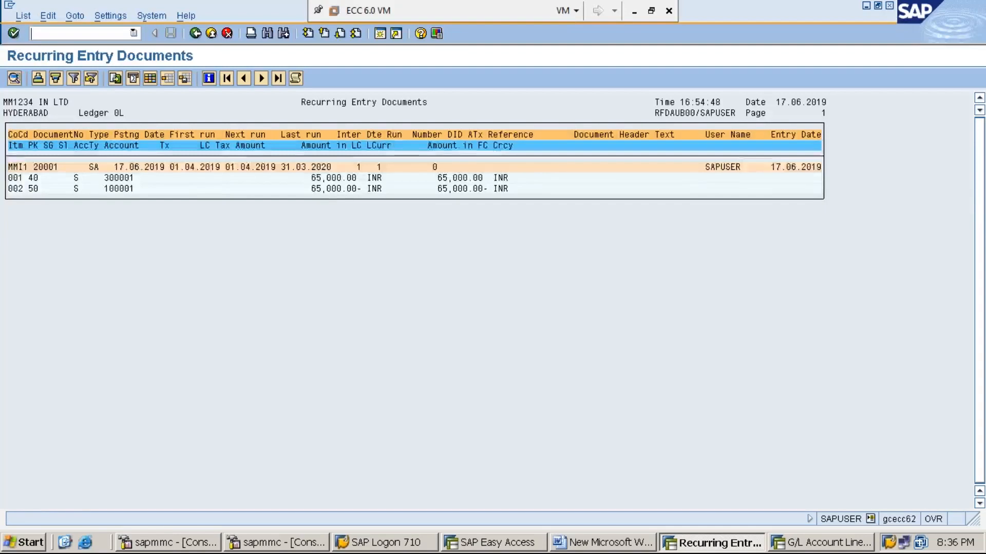
- Open the posting-from-recurring-documents screen with /NF.14
{"action": "type", "text": "/N"}
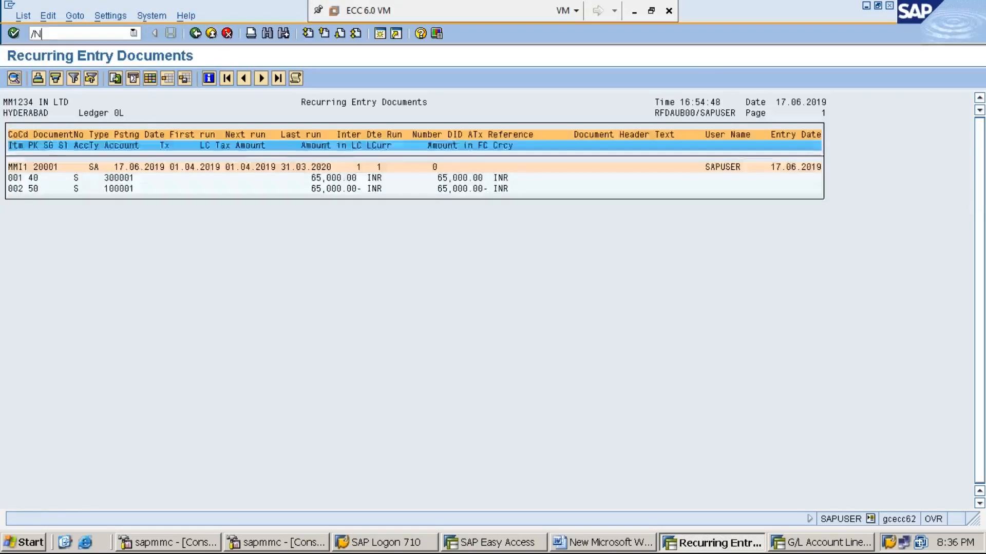
{"action": "type", "text": "F.14"}
{"action": "key", "text": "Return"}
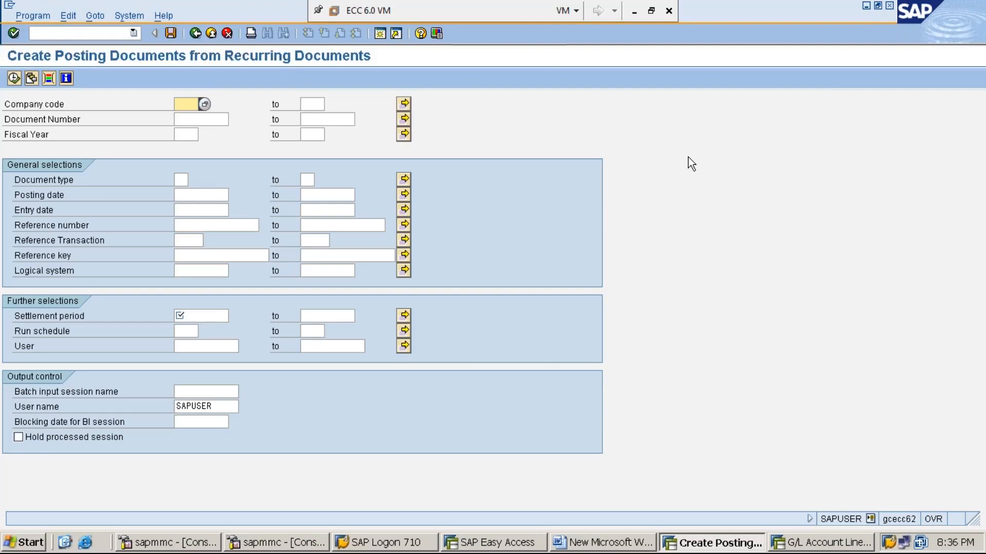
{"action": "left_click", "coordinate": [866, 7]}
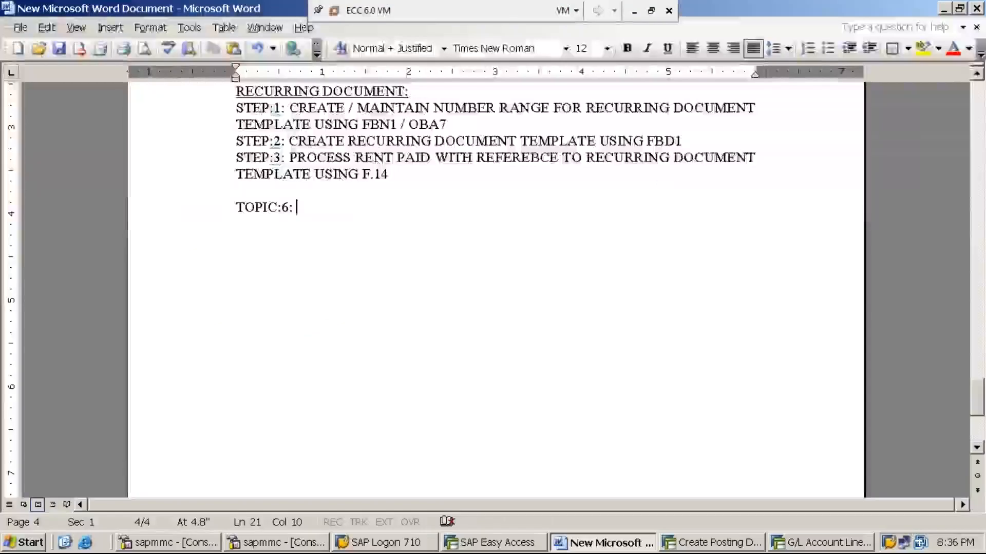
- Complete the heading 'TOPIC:6: DOCUMENT PARKING' in bold underline, with a new line below
{"action": "type", "text": "DOCUMEN"}
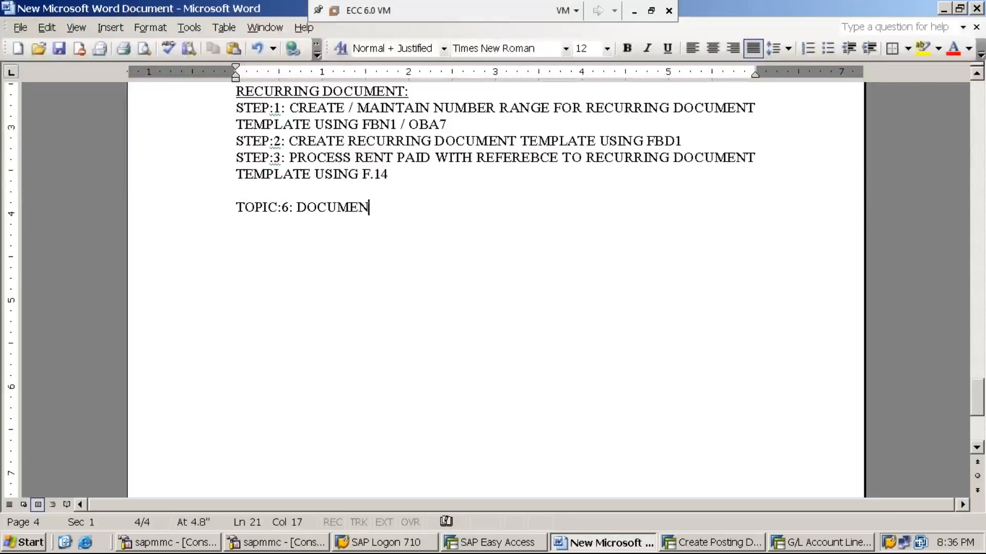
{"action": "type", "text": "T PARKING"}
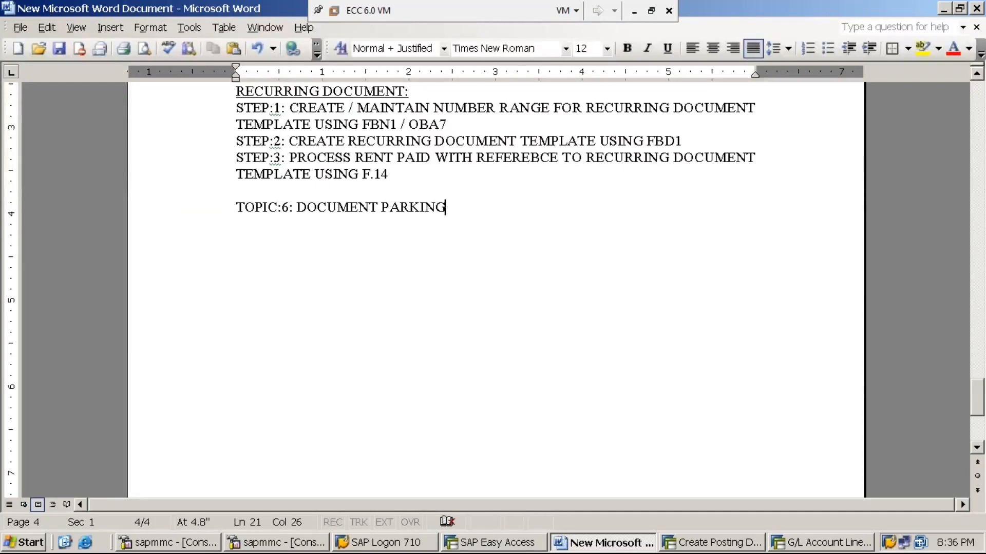
{"action": "key", "text": "shift+Home"}
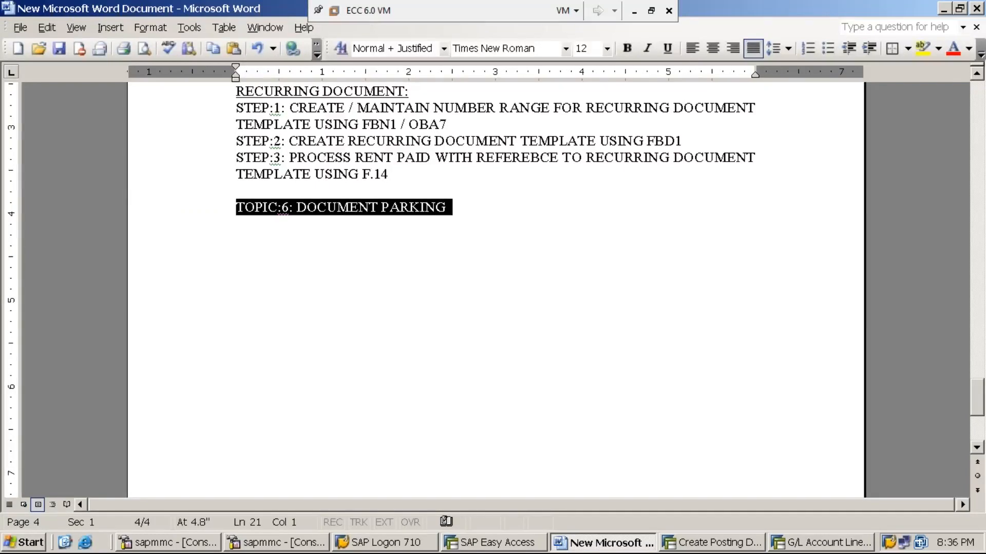
{"action": "key", "text": "ctrl+u"}
{"action": "key", "text": "ctrl+b"}
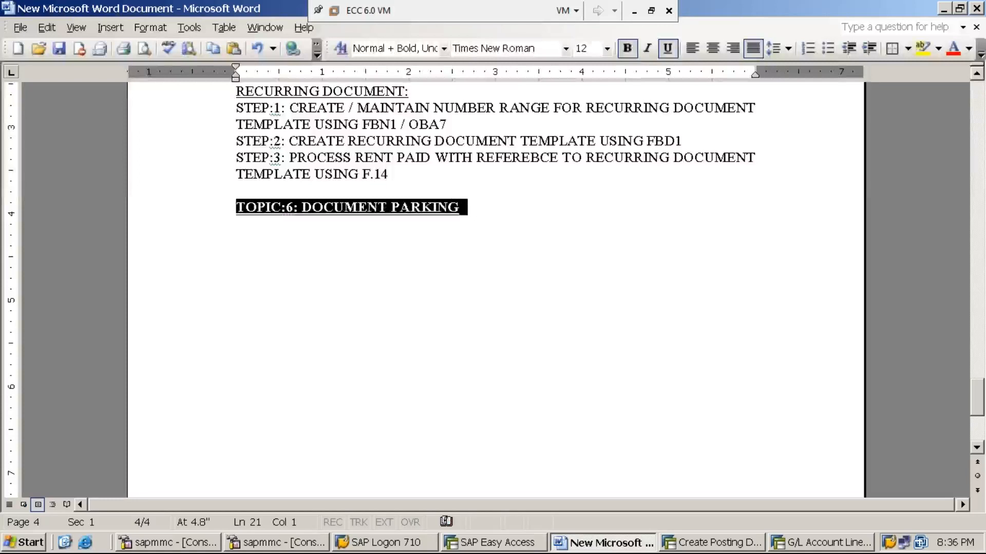
{"action": "key", "text": "End"}
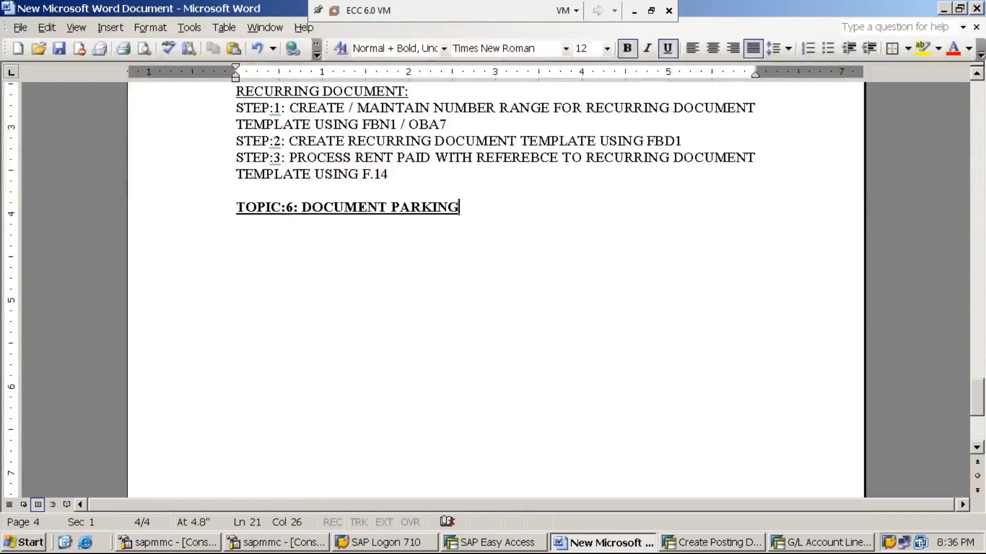
{"action": "key", "text": "Return"}
{"action": "key", "text": "Return"}
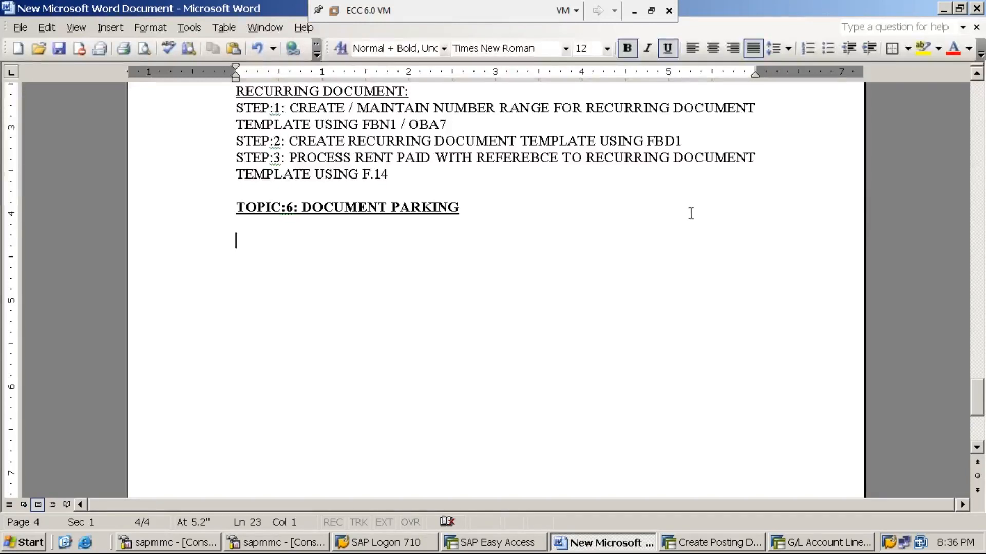
{"action": "left_click", "coordinate": [634, 10]}
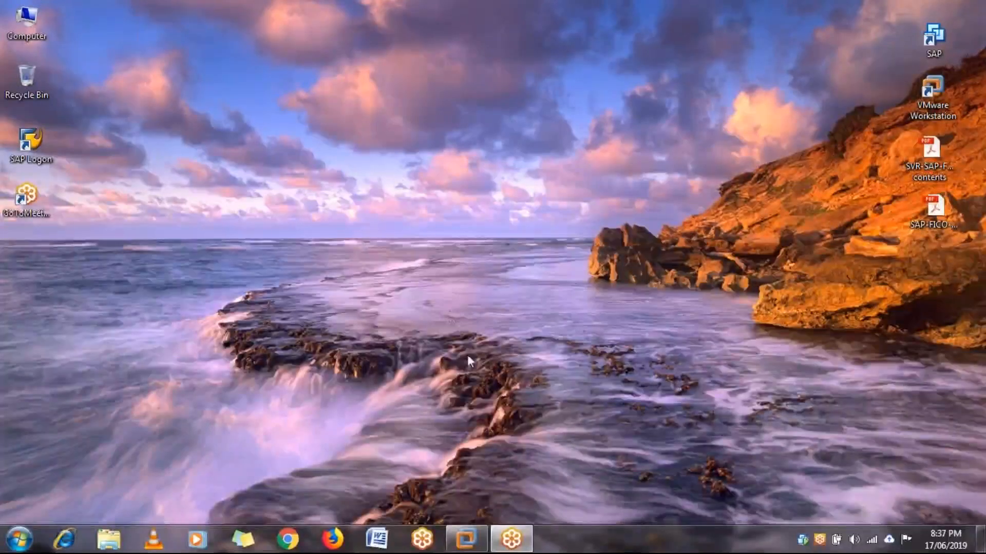
{"action": "mouse_move", "coordinate": [467, 537]}
{"action": "left_click", "coordinate": [479, 497]}
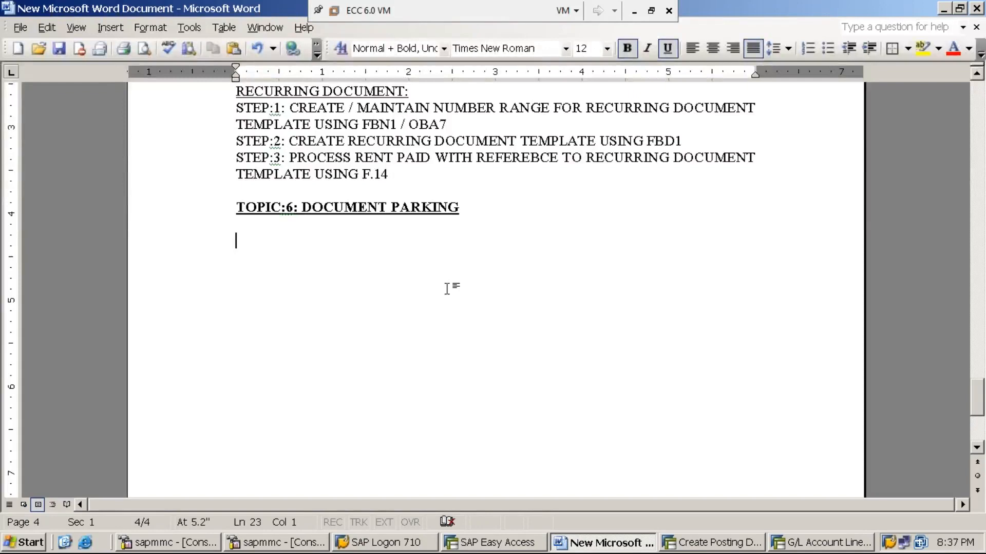
{"action": "left_click", "coordinate": [635, 11]}
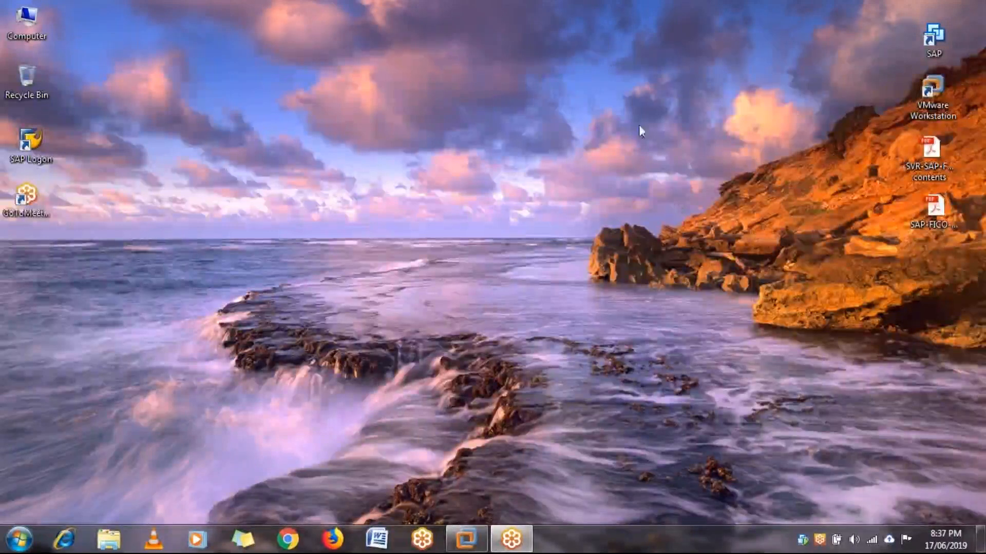
{"action": "mouse_move", "coordinate": [468, 537]}
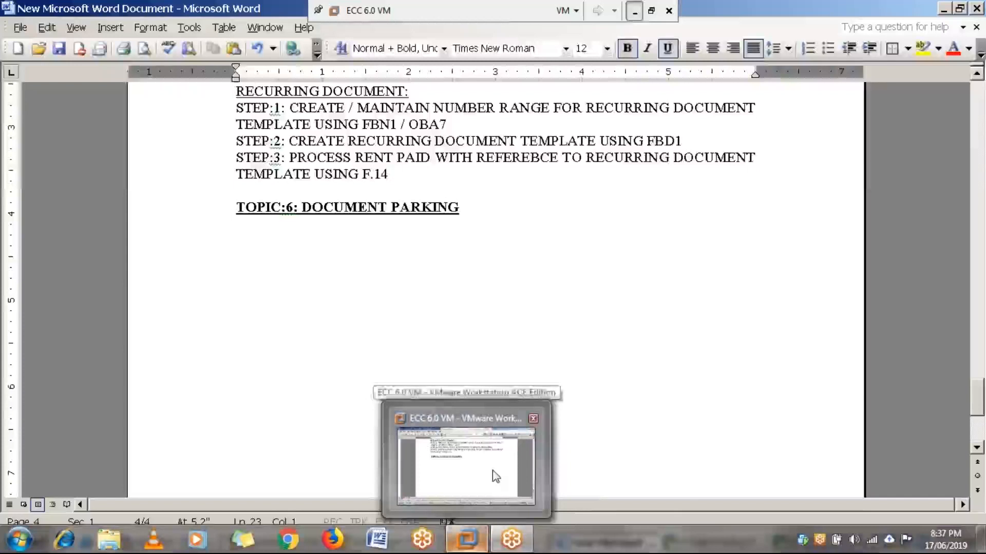
{"action": "left_click", "coordinate": [491, 470]}
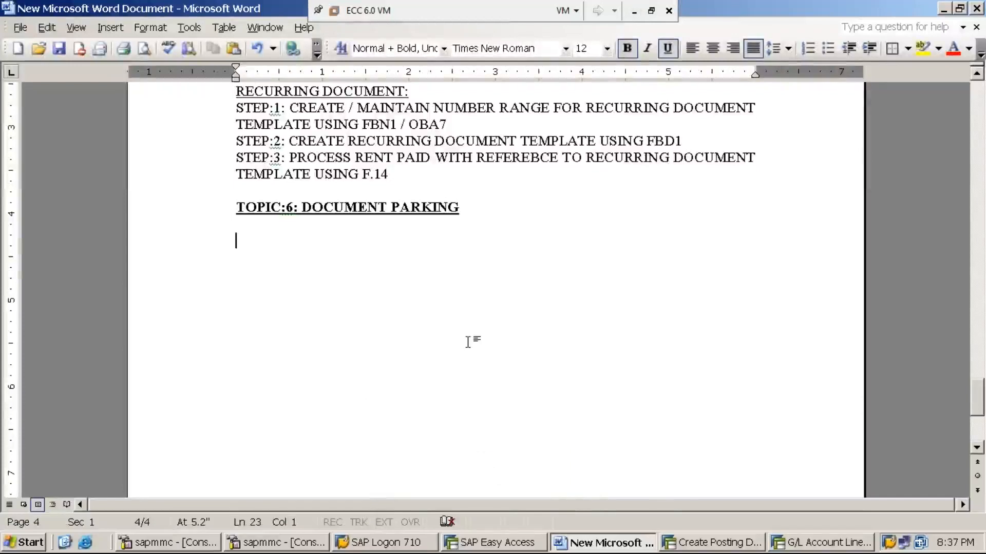
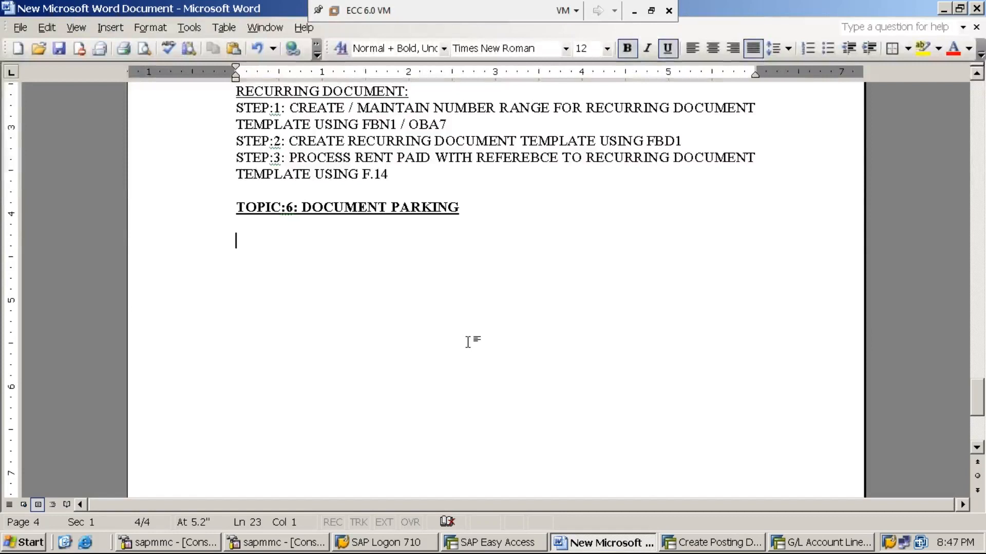
- Add a plain, unformatted STEP:1: line about creating the first new user USING SU01
{"action": "type", "text": "STEP"}
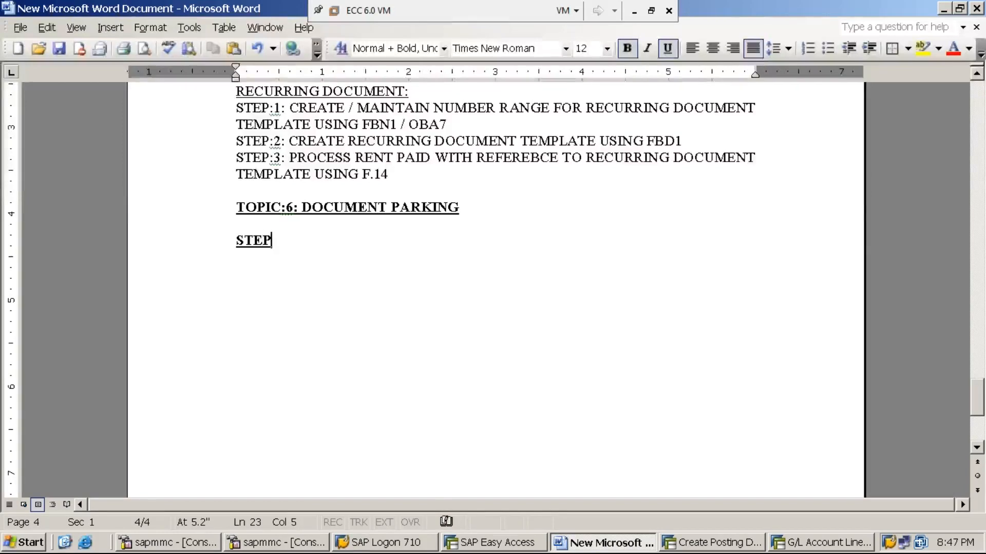
{"action": "type", "text": ":1:"}
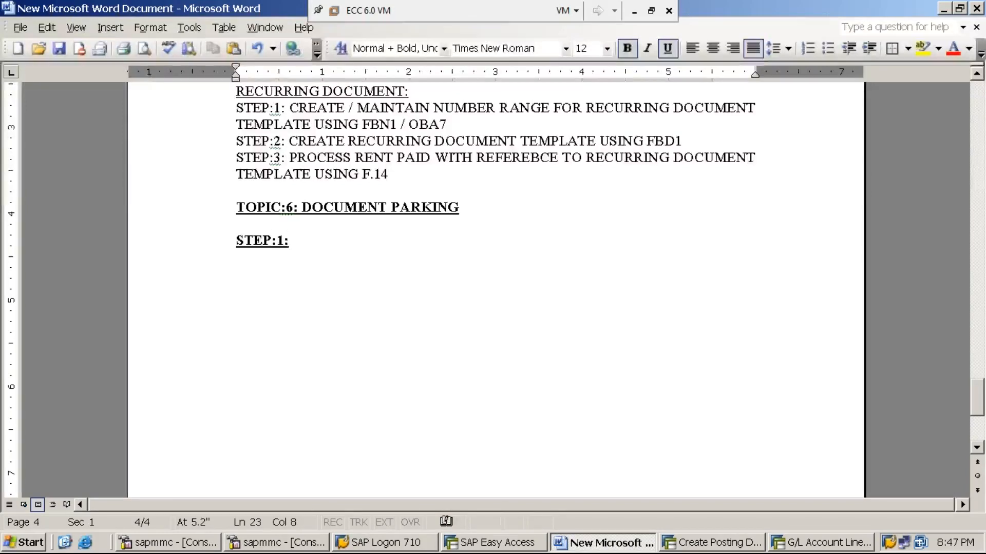
{"action": "key", "text": "shift+Home"}
{"action": "key", "text": "ctrl+u"}
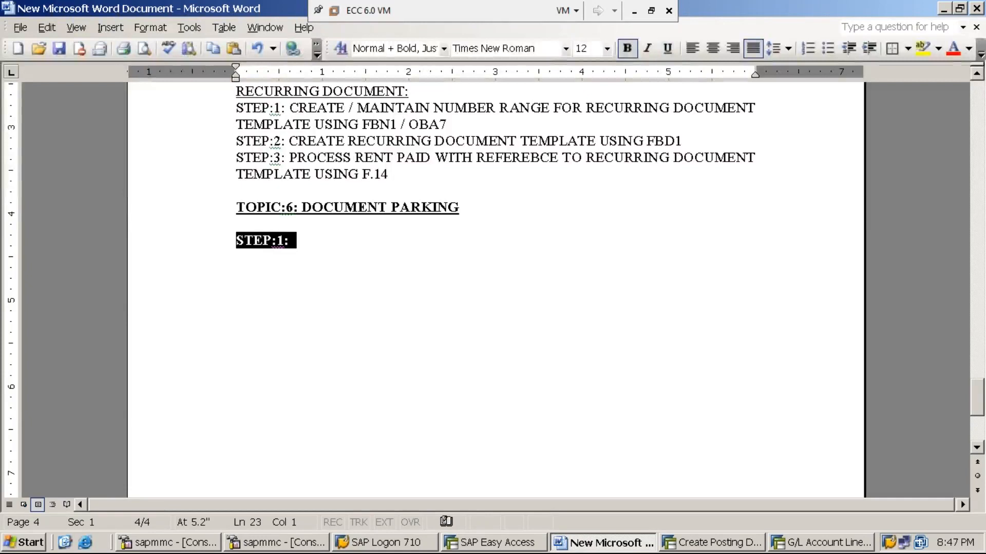
{"action": "key", "text": "ctrl+b"}
{"action": "key", "text": "End"}
{"action": "type", "text": "CREATE "}
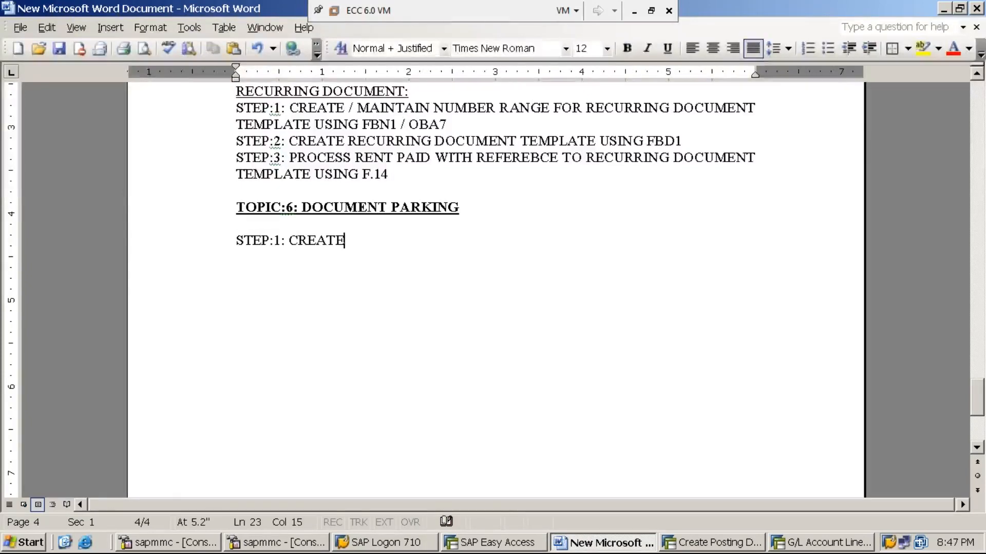
{"action": "type", "text": "USER"}
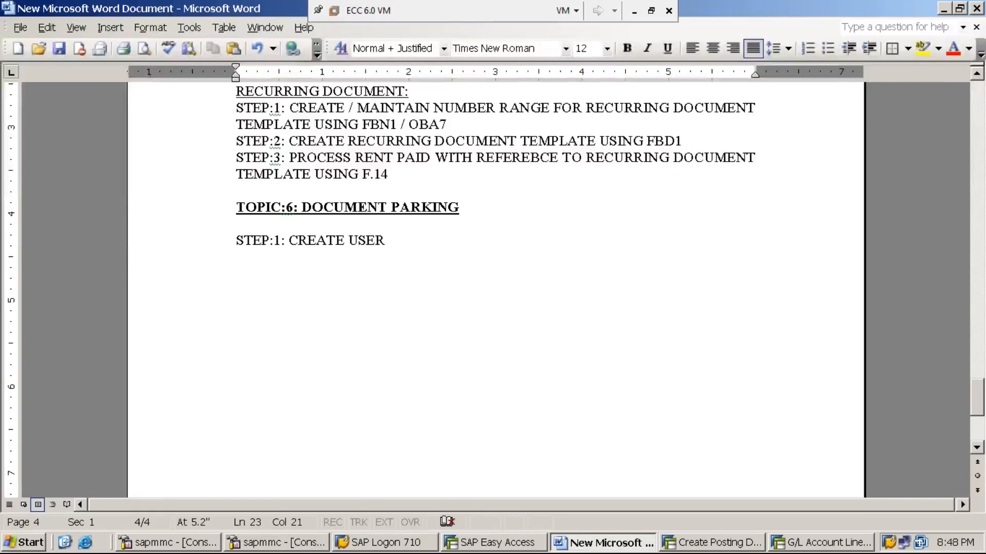
{"action": "type", "text": " CALLED "}
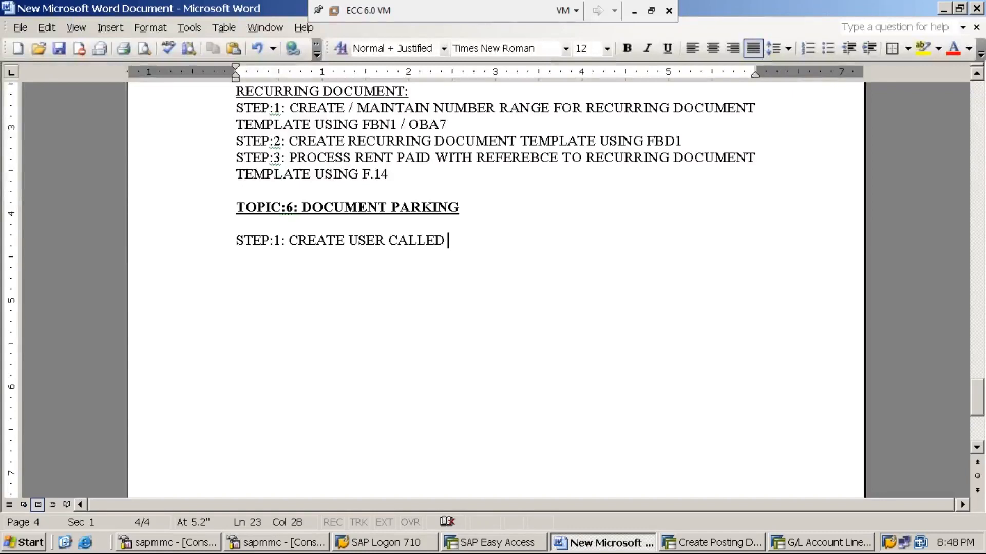
{"action": "type", "text": "MANISH"}
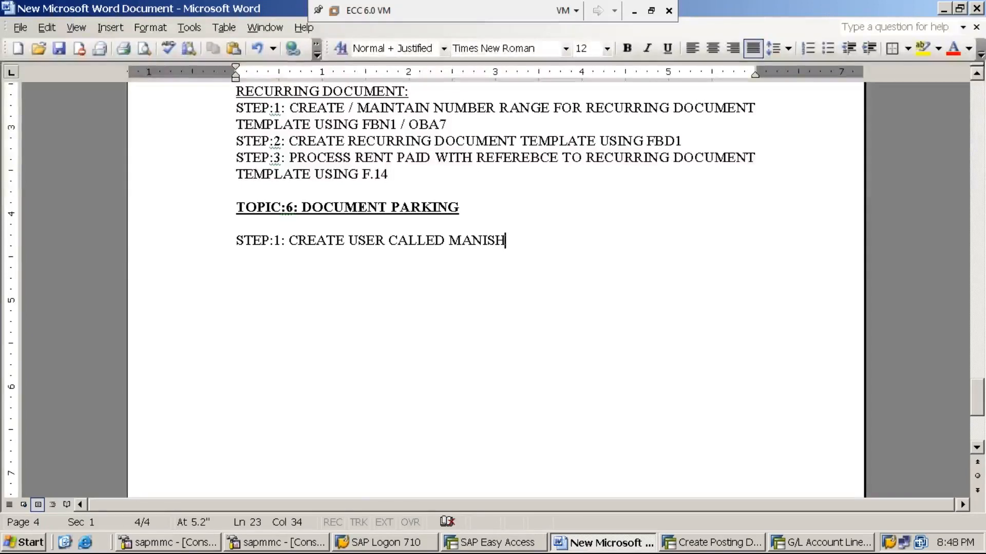
{"action": "type", "text": "C"}
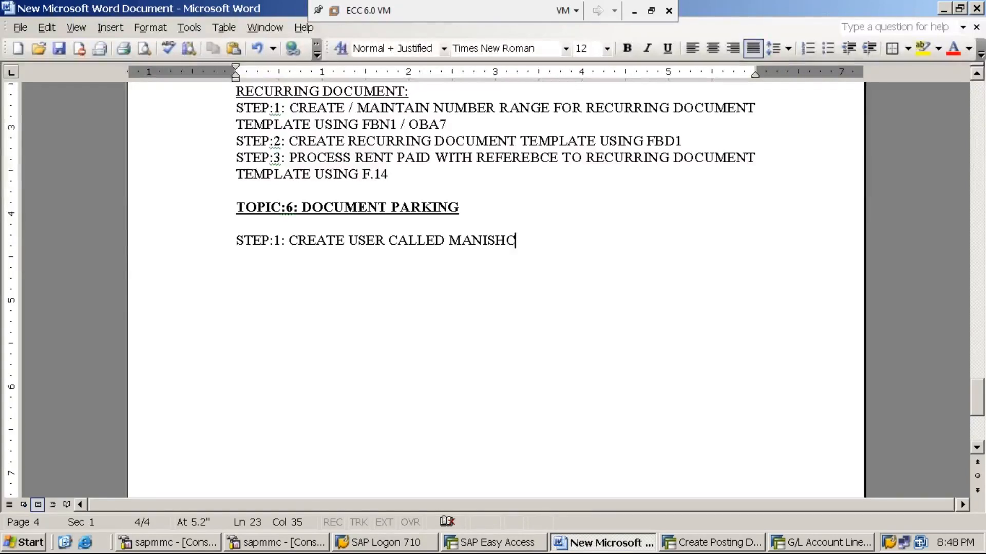
{"action": "type", "text": "USI"}
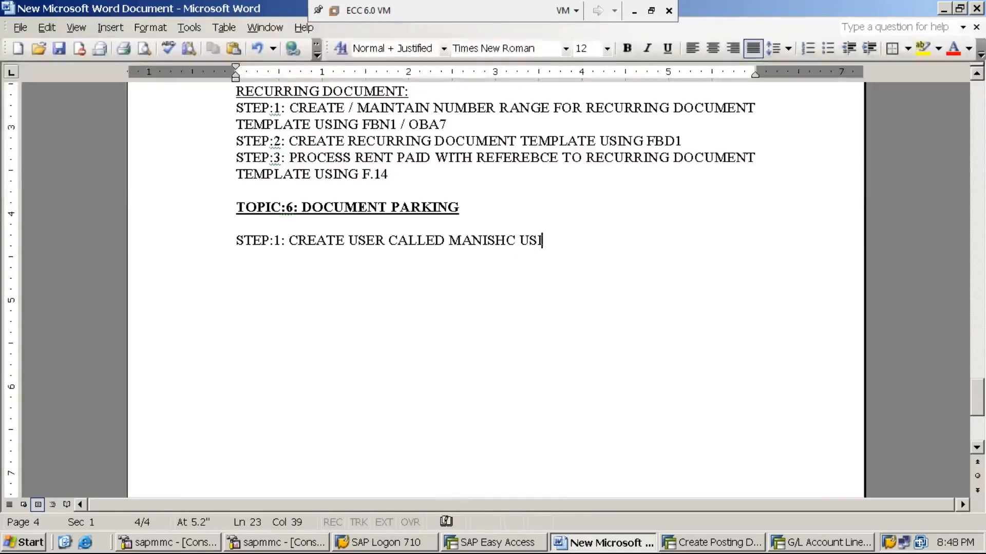
{"action": "type", "text": "NG SU01"}
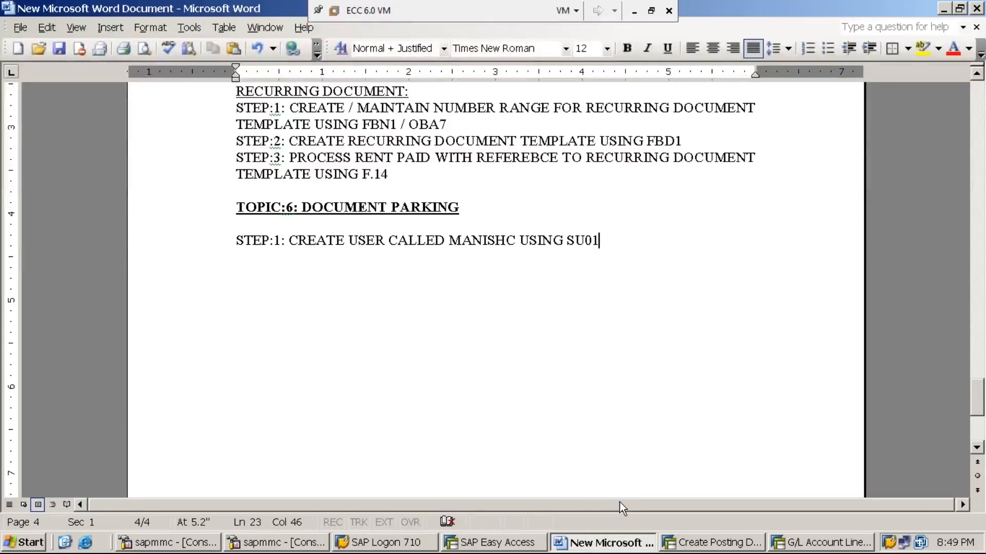
- Close the G/L line item report and start creating the first new user in SU01
{"action": "left_click", "coordinate": [816, 544]}
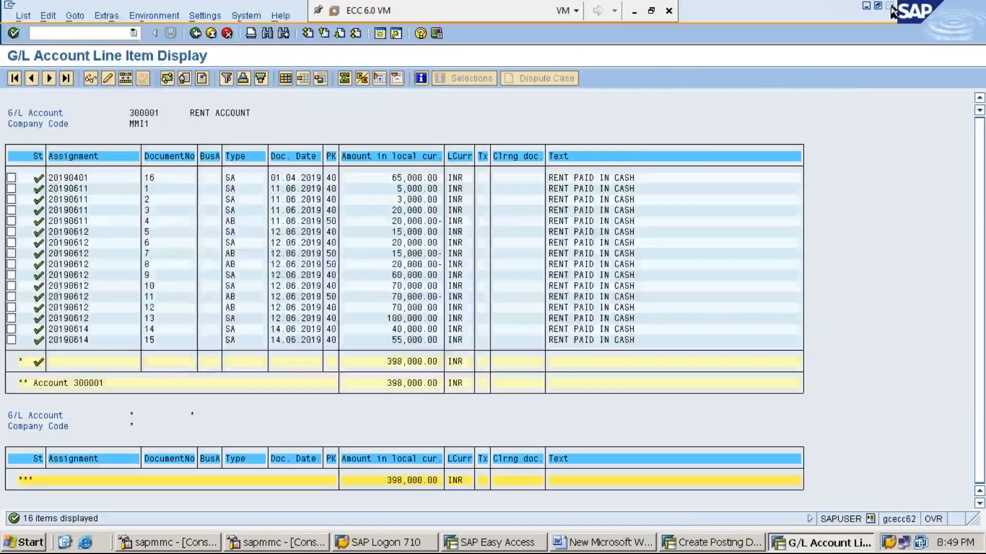
{"action": "left_click", "coordinate": [890, 6]}
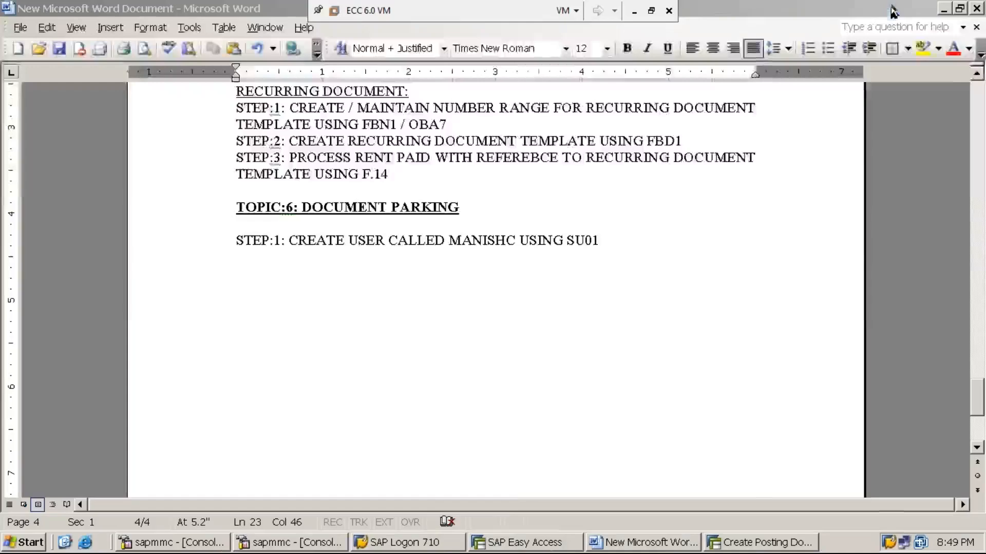
{"action": "left_click", "coordinate": [524, 545]}
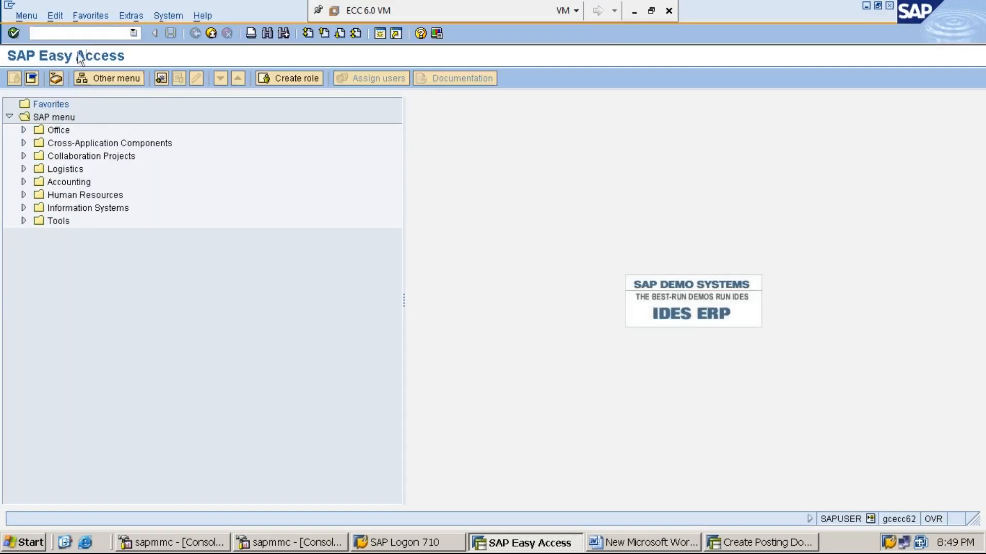
{"action": "left_click", "coordinate": [109, 33]}
{"action": "type", "text": "SU01"}
{"action": "key", "text": "Return"}
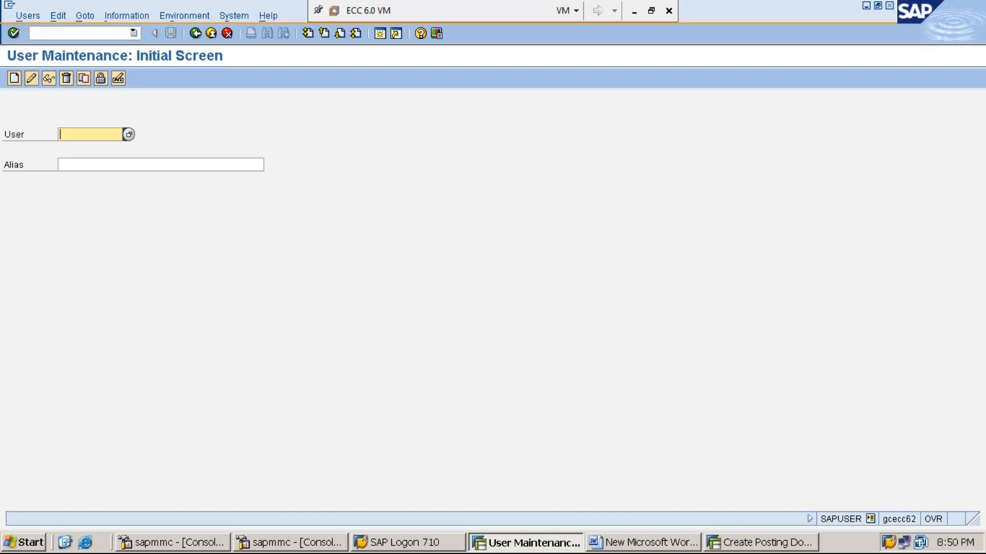
{"action": "type", "text": "MANISHAC"}
{"action": "left_click", "coordinate": [15, 77]}
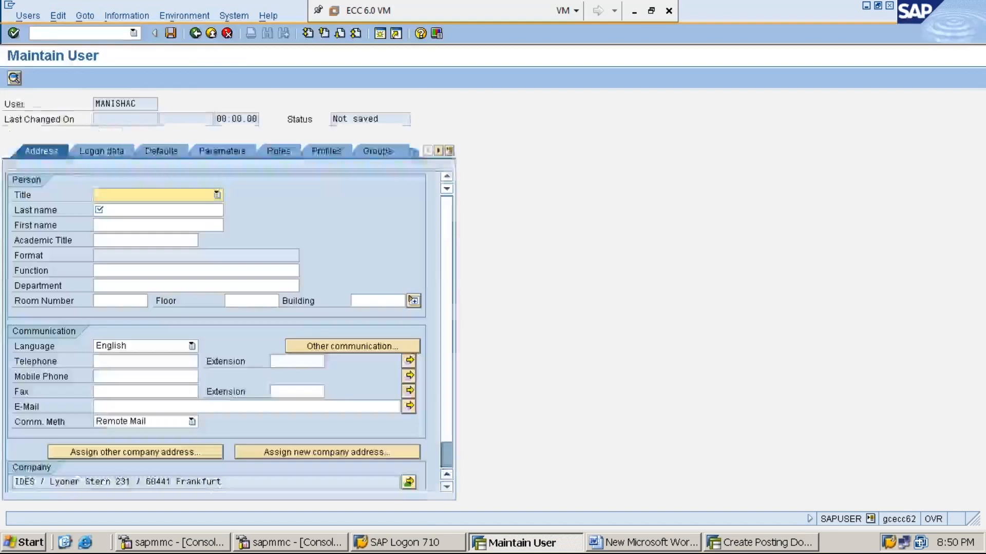
- End all SAP sessions with /NEX and bring up the SAP Logon 710 window
{"action": "left_click", "coordinate": [101, 34]}
{"action": "type", "text": "/NEX"}
{"action": "key", "text": "Return"}
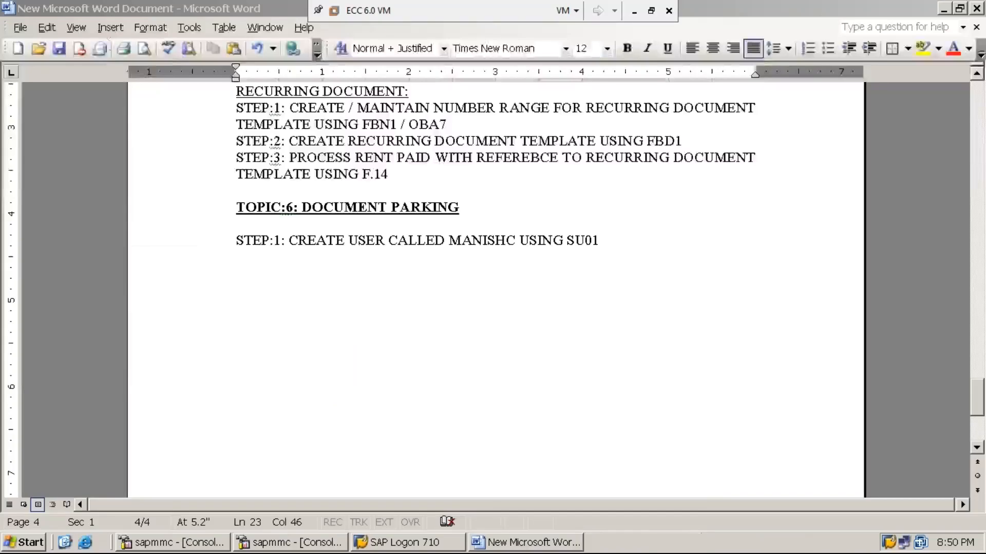
{"action": "left_click", "coordinate": [405, 543]}
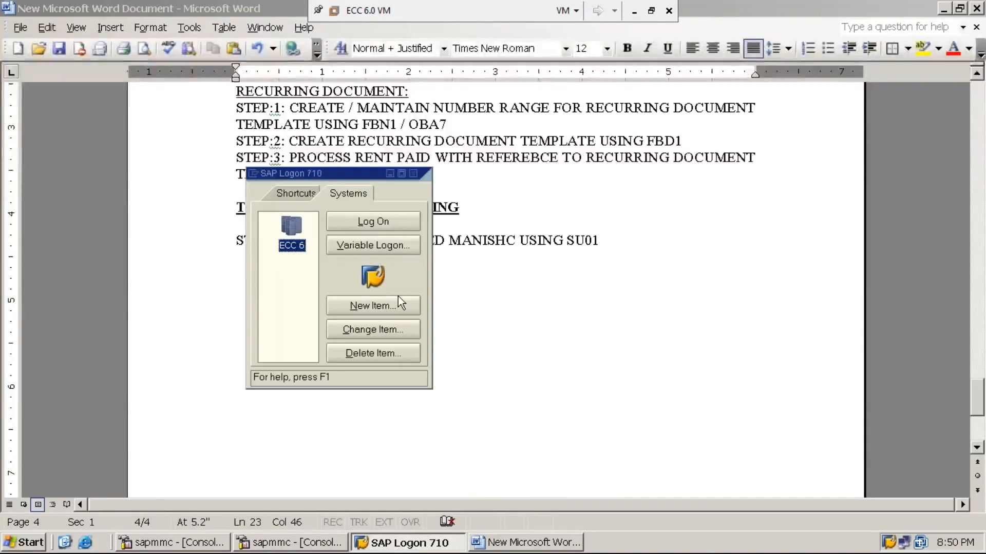
- Log on to the ECC 6 system with the suggested user name and the password
{"action": "left_click", "coordinate": [395, 220]}
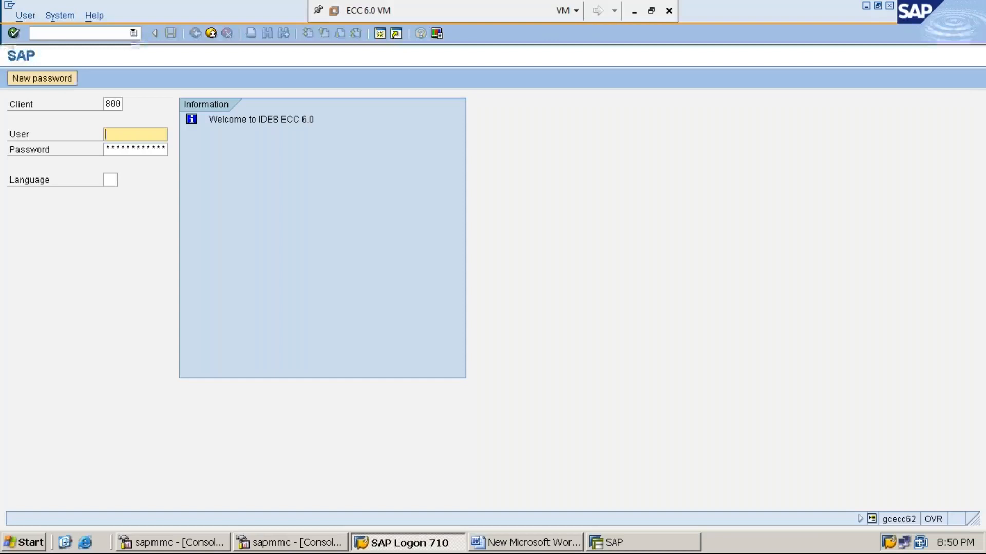
{"action": "type", "text": "s"}
{"action": "key", "text": "Down"}
{"action": "key", "text": "Return"}
{"action": "key", "text": "Tab"}
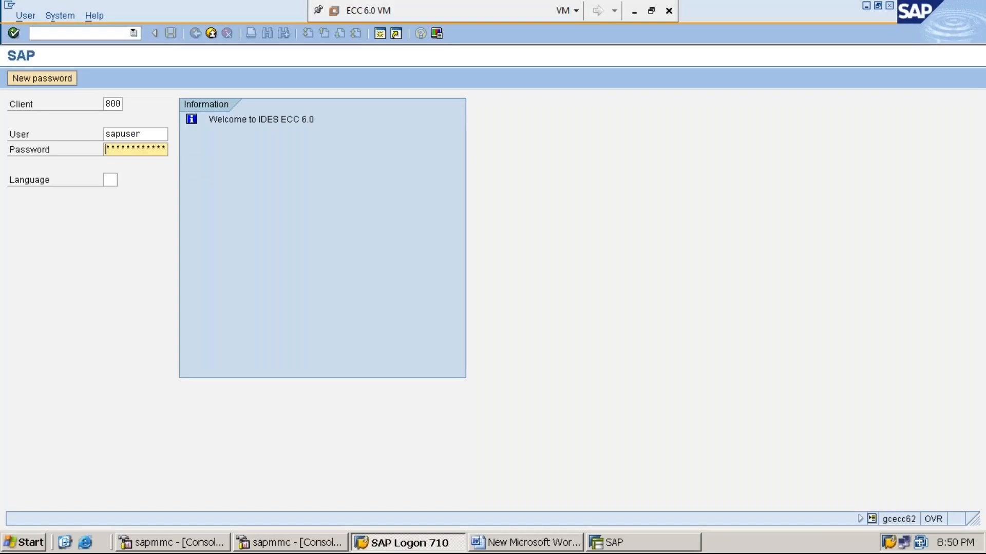
{"action": "type", "text": "********"}
{"action": "key", "text": "Return"}
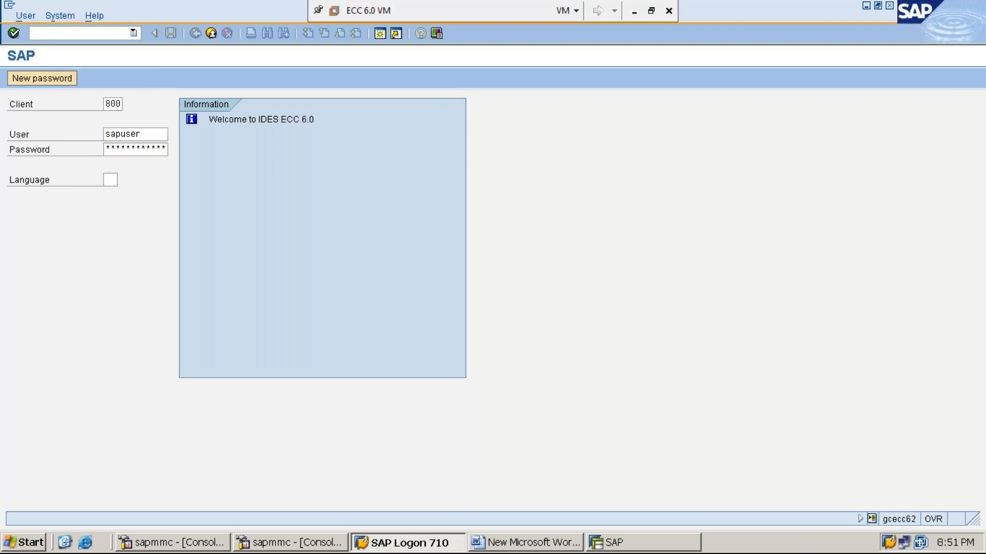
- Run SU01 and fill in the new user's ID from the field history
{"action": "type", "text": "SU01"}
{"action": "key", "text": "Return"}
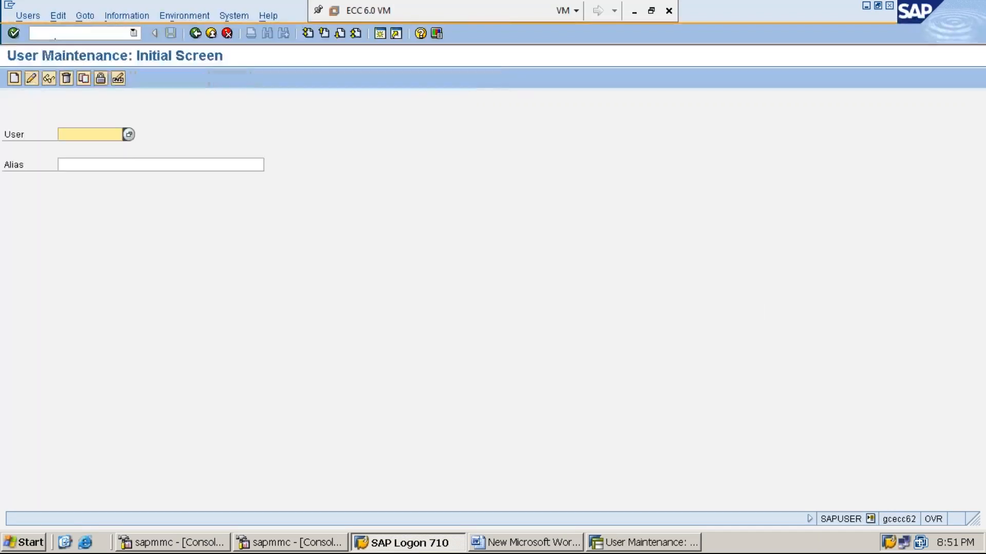
{"action": "type", "text": "M"}
{"action": "key", "text": "Return"}
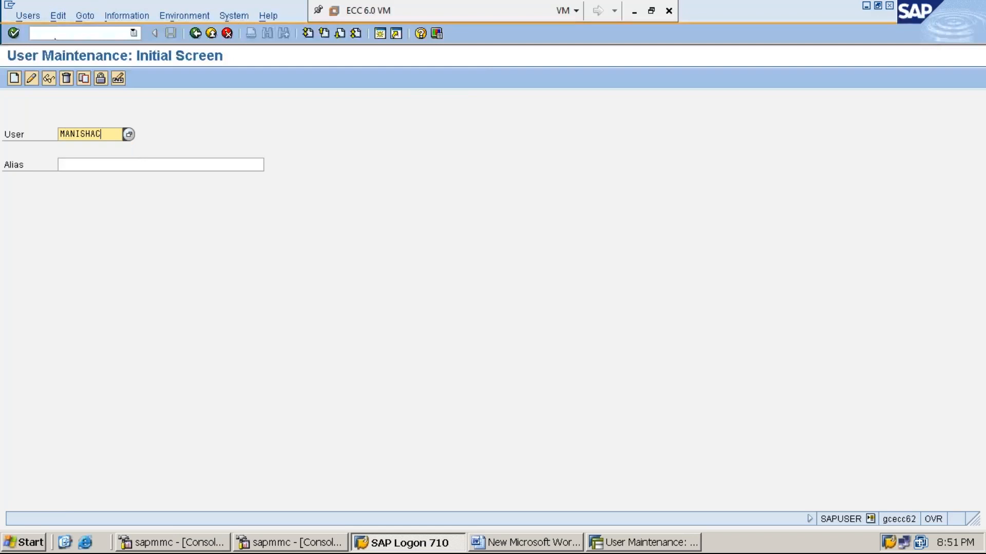
- Create the new user record with title Dr. and the user's last name entered
{"action": "left_click", "coordinate": [16, 81]}
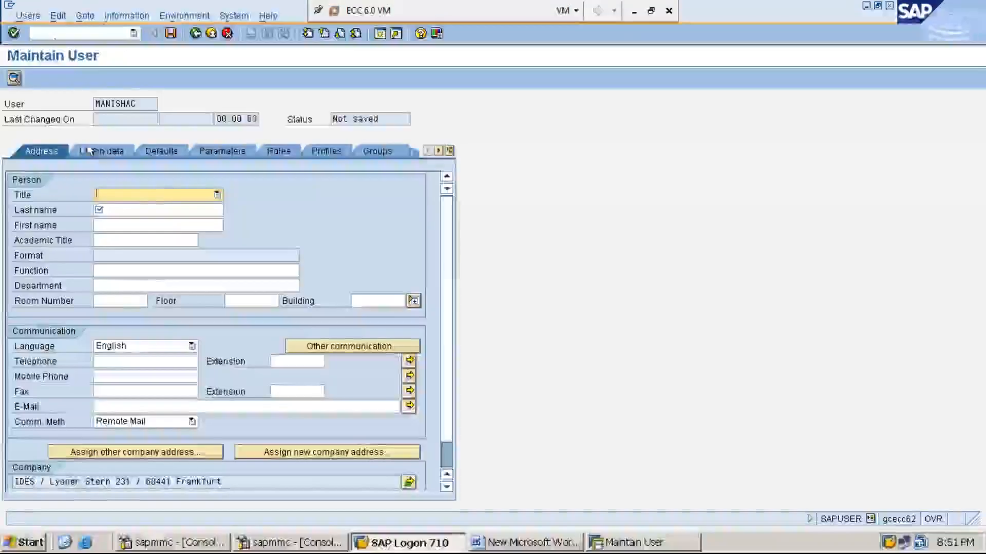
{"action": "left_click", "coordinate": [217, 195]}
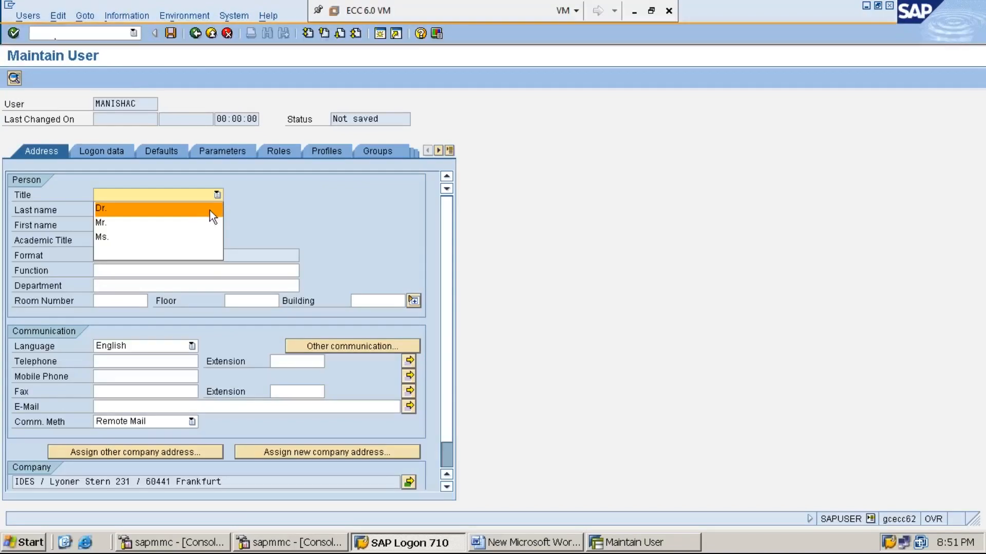
{"action": "left_click", "coordinate": [197, 209]}
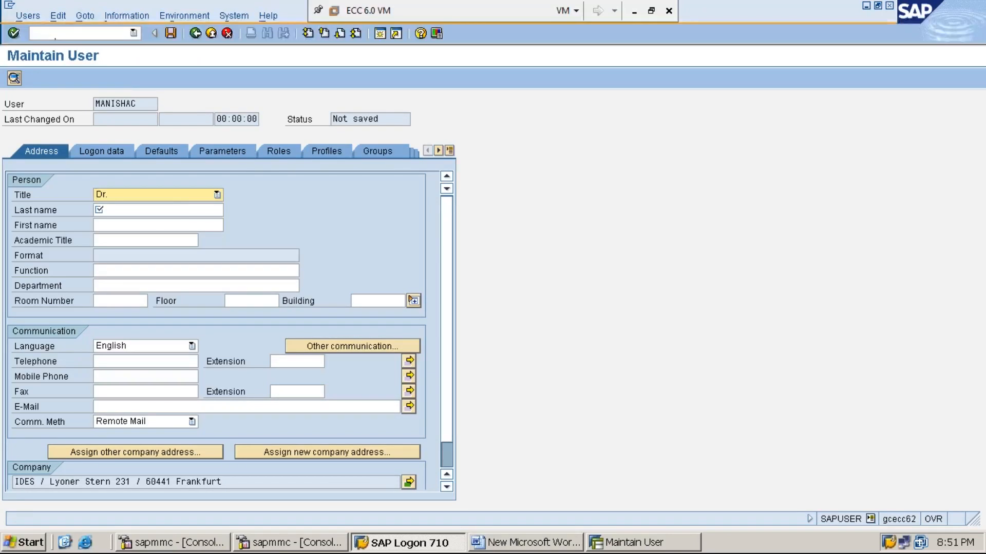
{"action": "left_click", "coordinate": [167, 209]}
{"action": "type", "text": "MANISHA"}
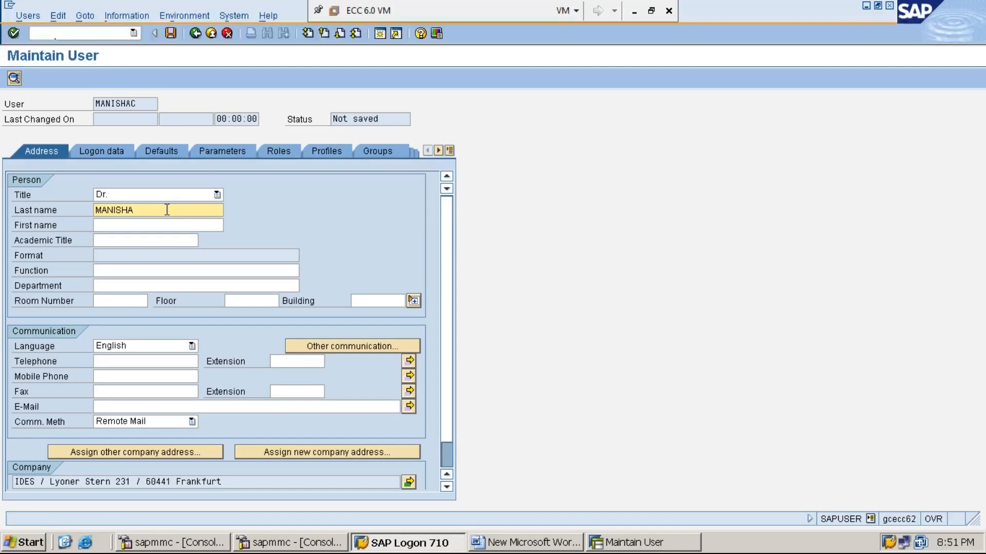
{"action": "left_click", "coordinate": [111, 153]}
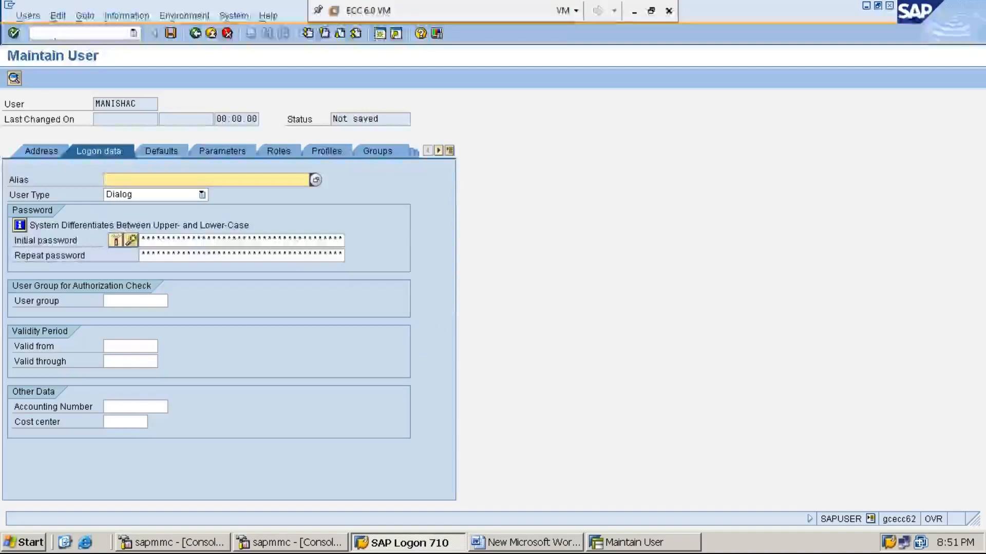
- Enter and repeat the new user's initial password on the Logon data tab
{"action": "left_click", "coordinate": [144, 240]}
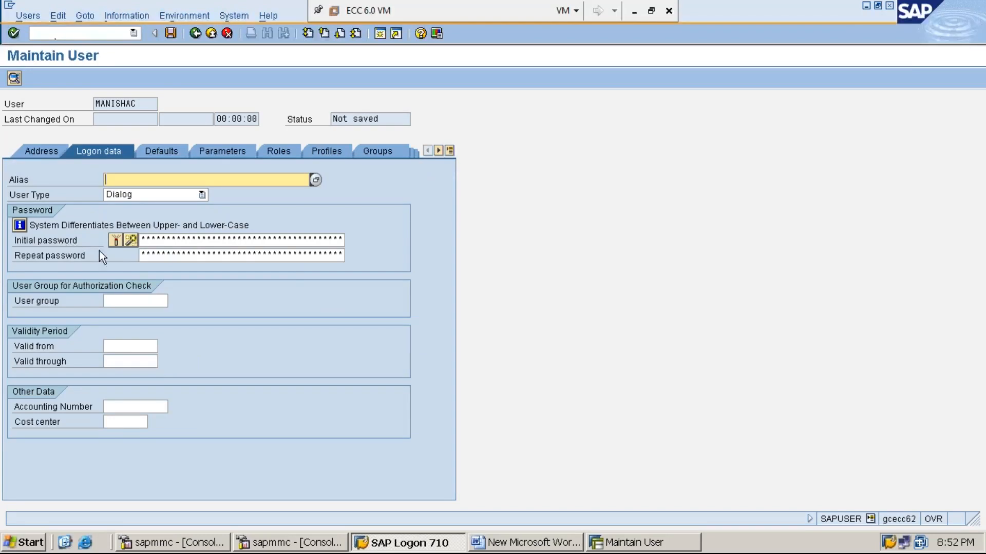
{"action": "left_click", "coordinate": [143, 238]}
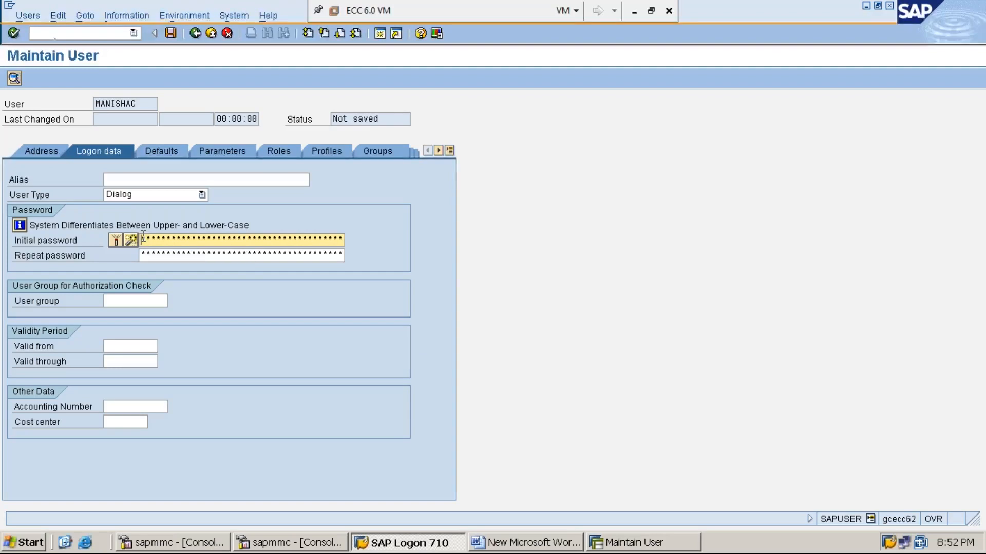
{"action": "type", "text": "*******"}
{"action": "key", "text": "Tab"}
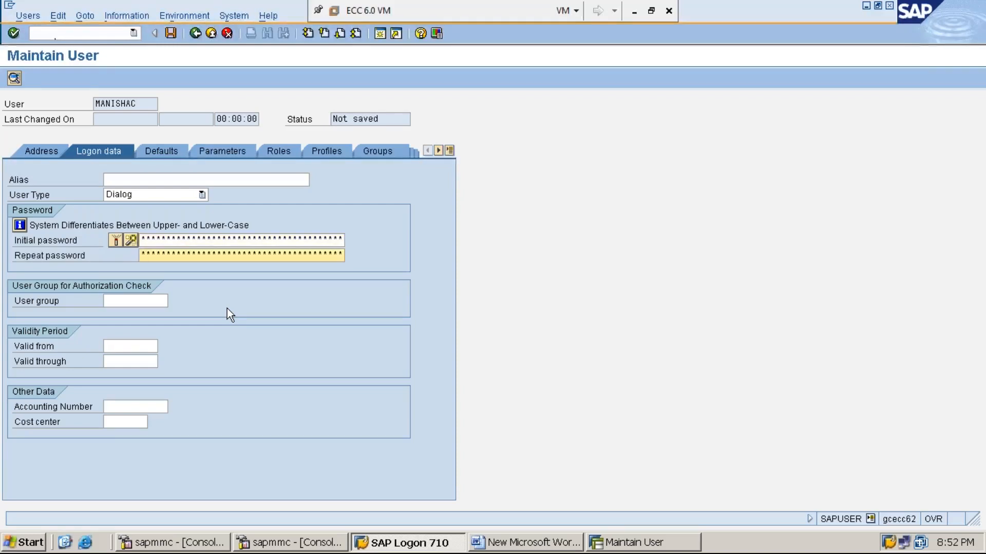
{"action": "type", "text": "********"}
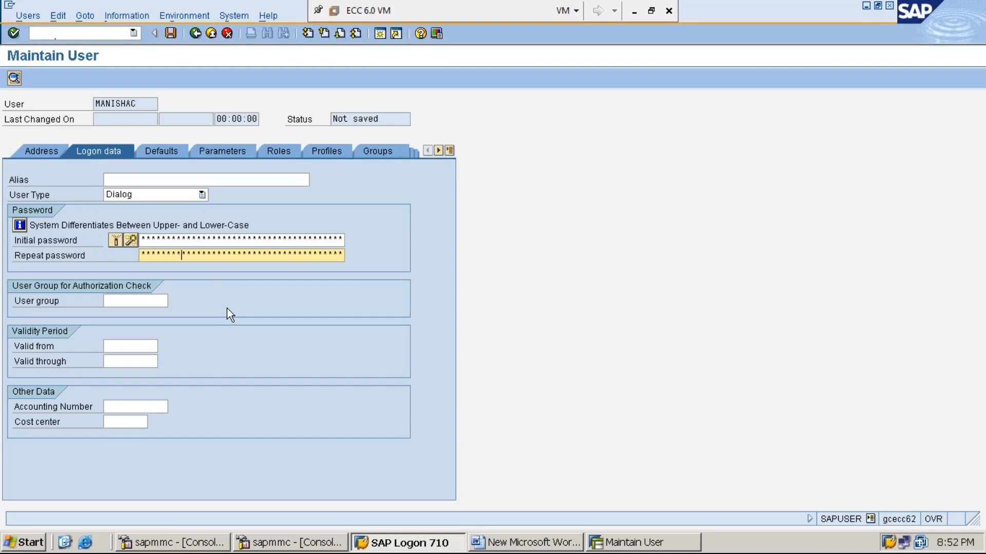
{"action": "left_click", "coordinate": [169, 152]}
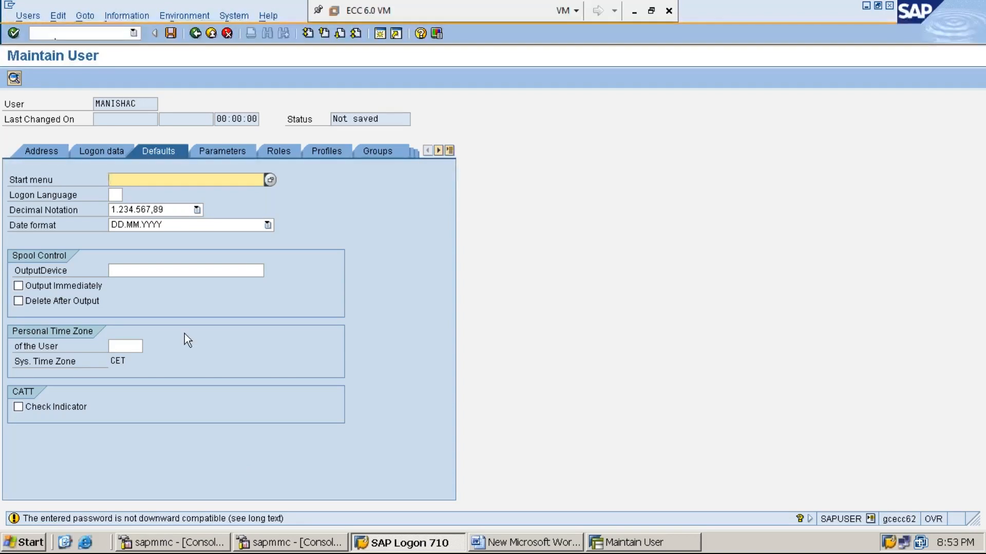
- Turn on Output Immediately and assign the sap_all profile to the new user
{"action": "left_click", "coordinate": [20, 285]}
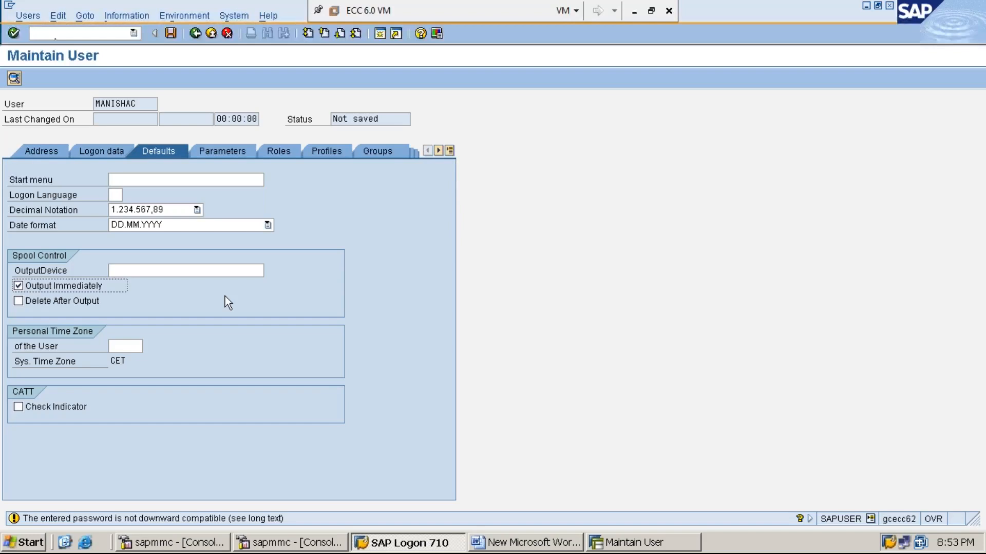
{"action": "left_click", "coordinate": [324, 152]}
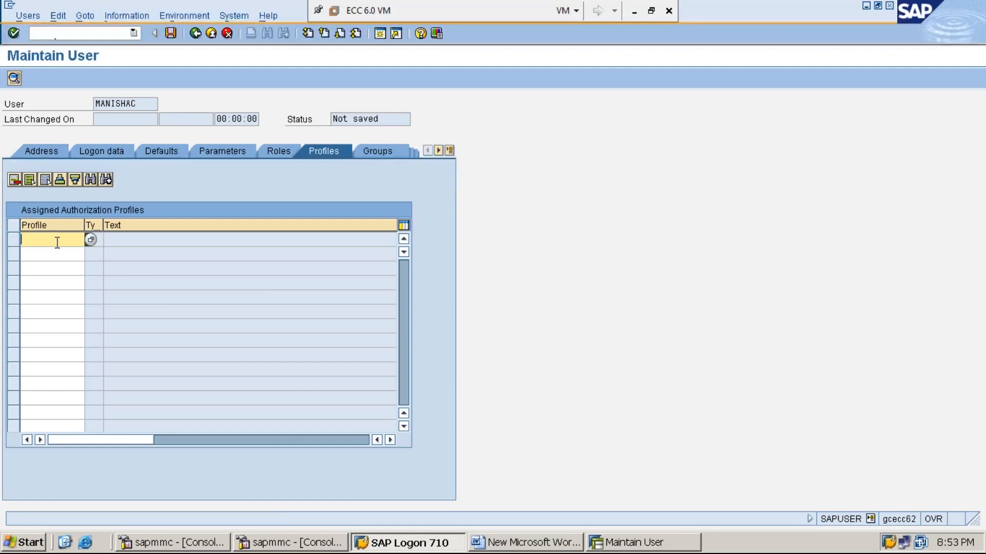
{"action": "type", "text": "s"}
{"action": "key", "text": "BackSpace"}
{"action": "left_click", "coordinate": [91, 240]}
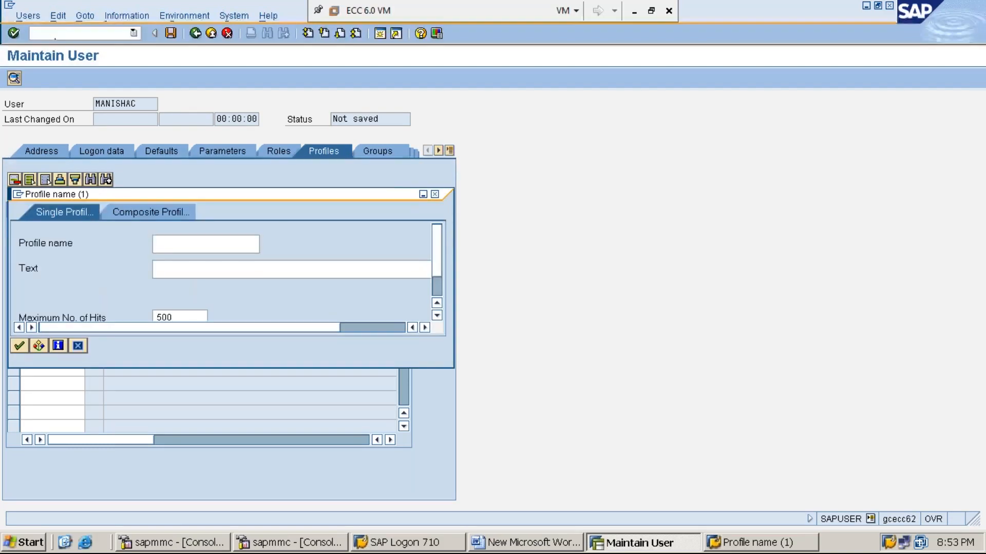
{"action": "left_click", "coordinate": [435, 195]}
{"action": "type", "text": "s"}
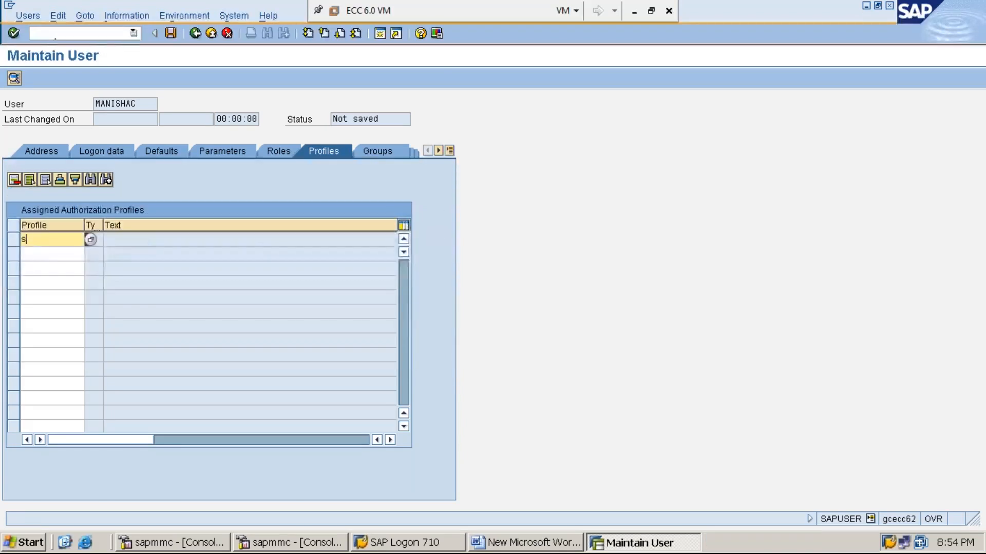
{"action": "type", "text": "ap_all"}
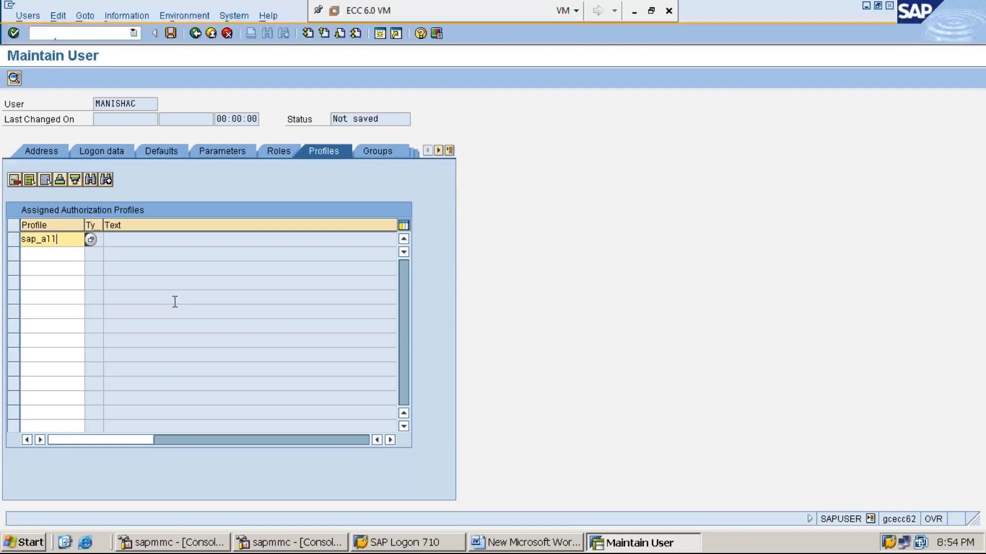
- Save the new user and return to the Easy Access menu with /n
{"action": "left_click", "coordinate": [171, 34]}
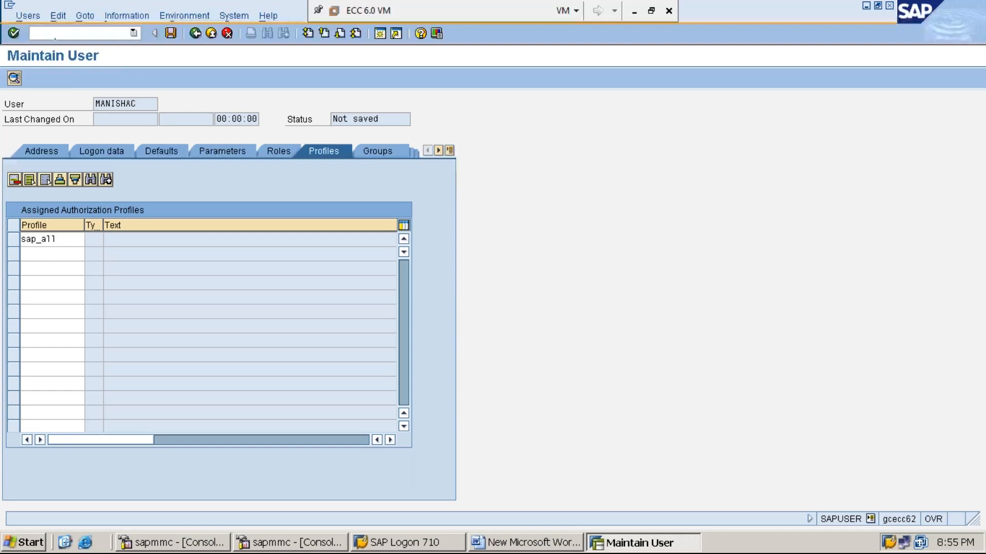
{"action": "key", "text": "ctrl+s"}
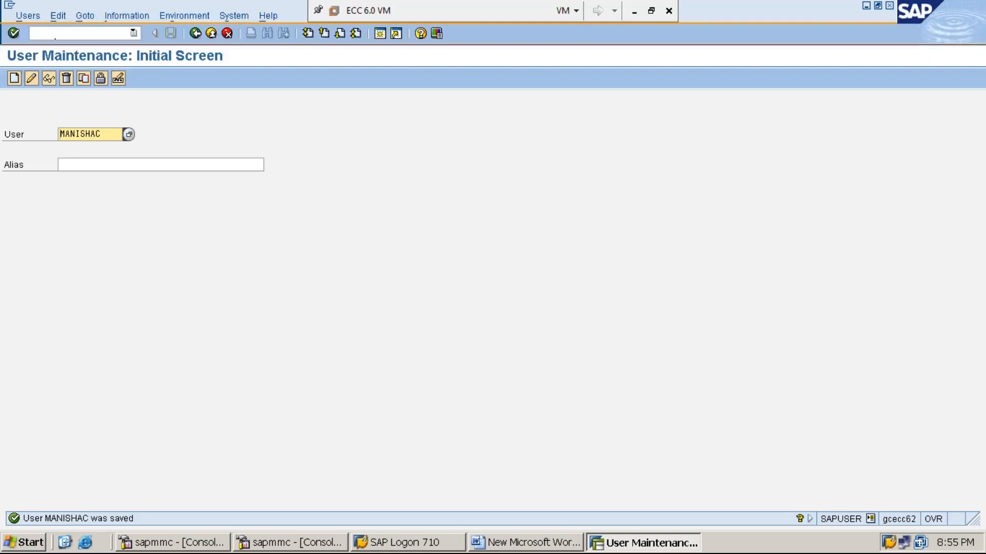
{"action": "left_click", "coordinate": [117, 33]}
{"action": "type", "text": "/n"}
{"action": "key", "text": "Return"}
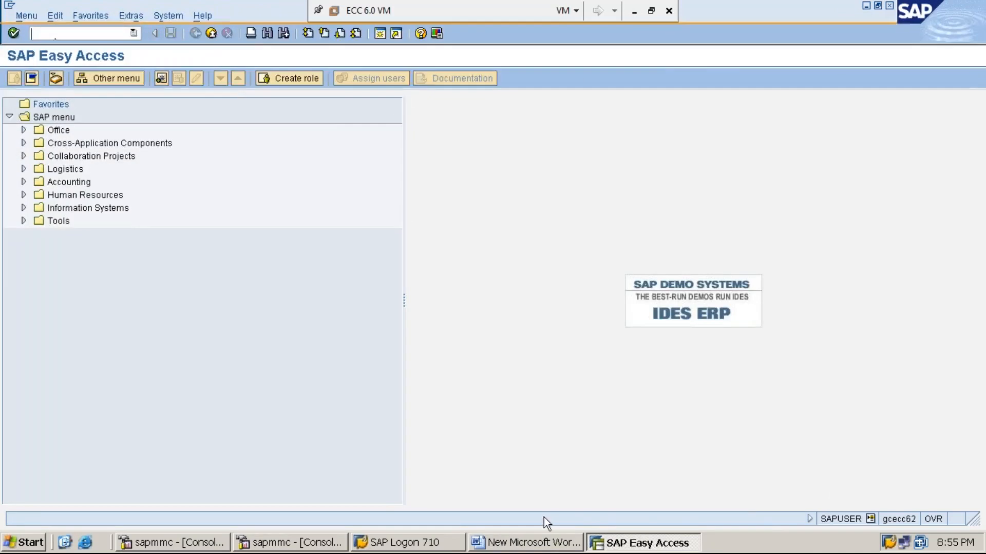
{"action": "left_click", "coordinate": [546, 546]}
- Start a STEP:2: line in the notes about creating the second user
{"action": "key", "text": "Return"}
{"action": "type", "text": "STEP:2: CREATE USER"}
{"action": "type", "text": "CALLED "}
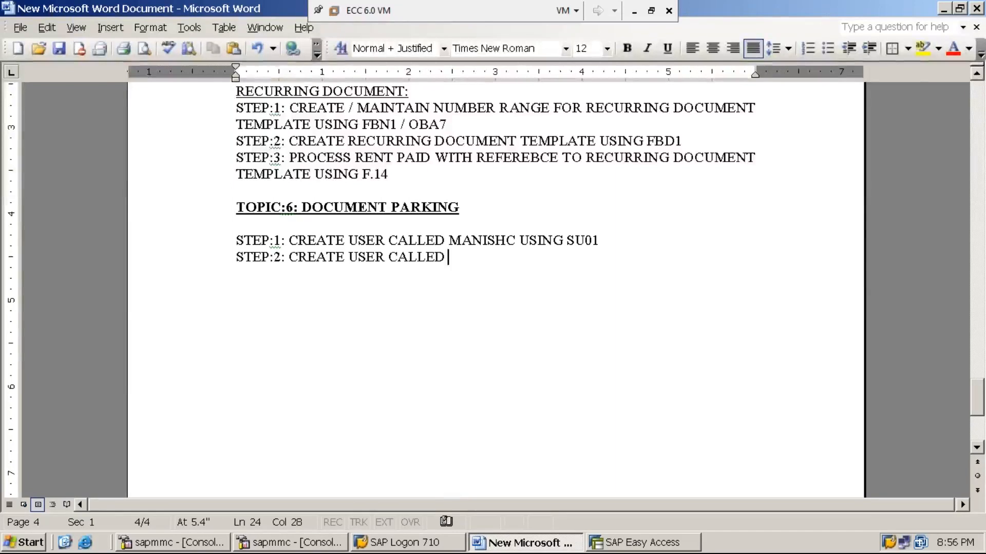
{"action": "type", "text": "MANISH"}
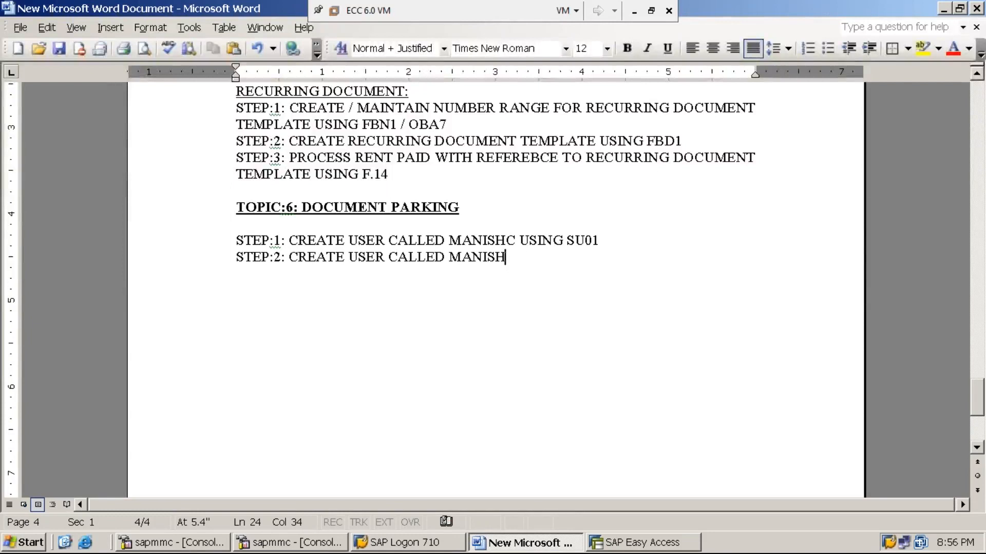
{"action": "type", "text": "AM"}
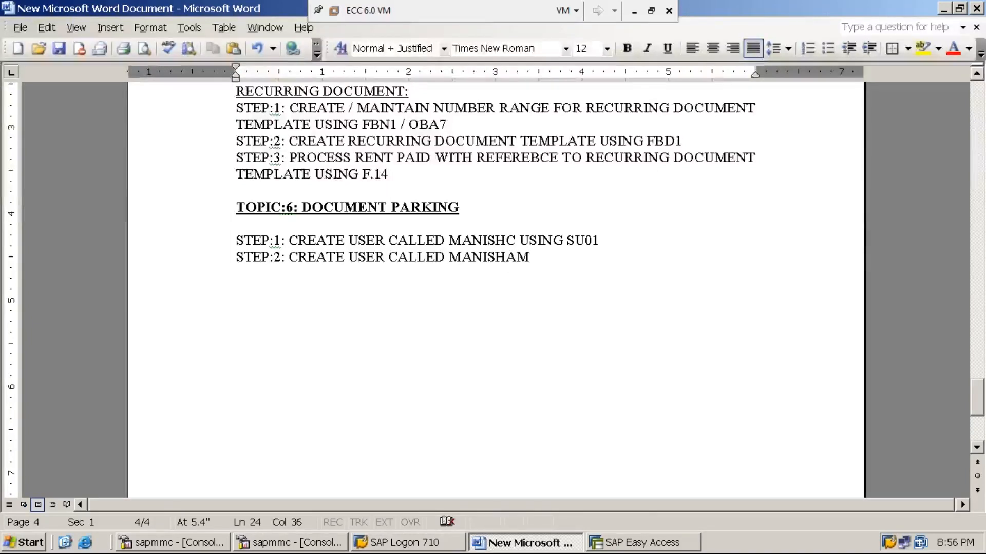
- Run SU01 in SAP, then go back to the main menu with /n
{"action": "left_click", "coordinate": [648, 543]}
{"action": "type", "text": "SU01"}
{"action": "key", "text": "Return"}
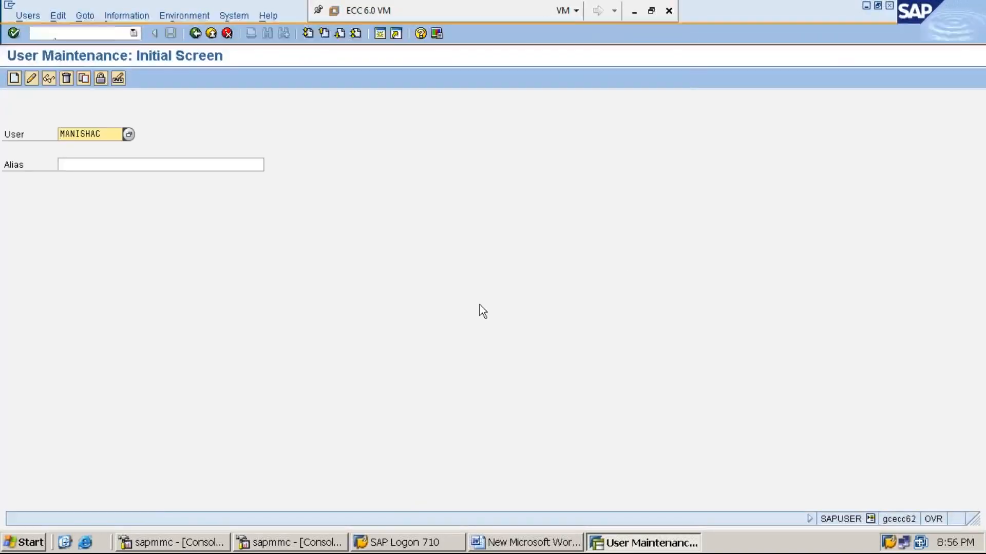
{"action": "left_click", "coordinate": [113, 34]}
{"action": "type", "text": "/n"}
{"action": "key", "text": "Return"}
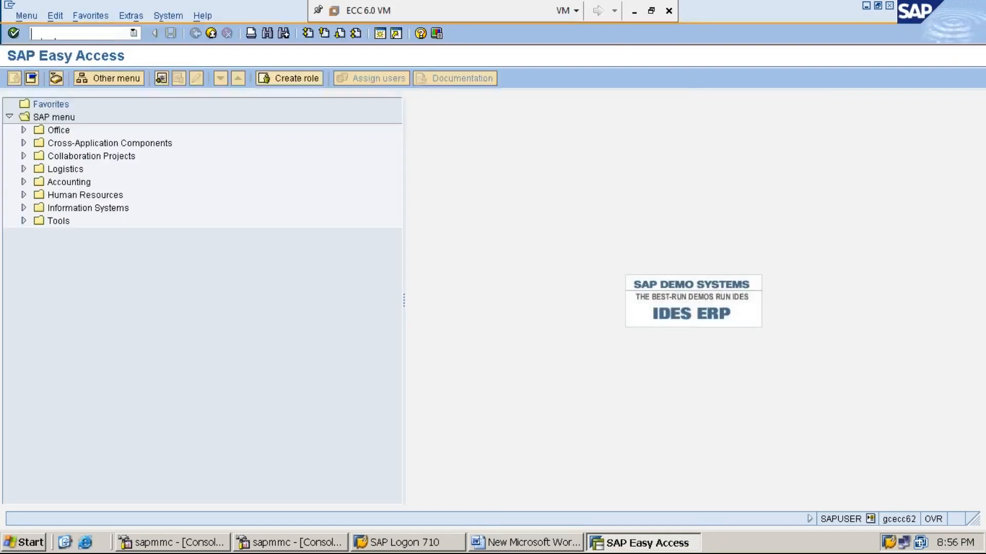
- Correct step 1's user name with an added 'A' and end step 2 with 'USING SU01'
{"action": "left_click", "coordinate": [534, 543]}
{"action": "left_click", "coordinate": [507, 240]}
{"action": "type", "text": "ATE USER CALLED MANISHAM"}
{"action": "left_click", "coordinate": [530, 257]}
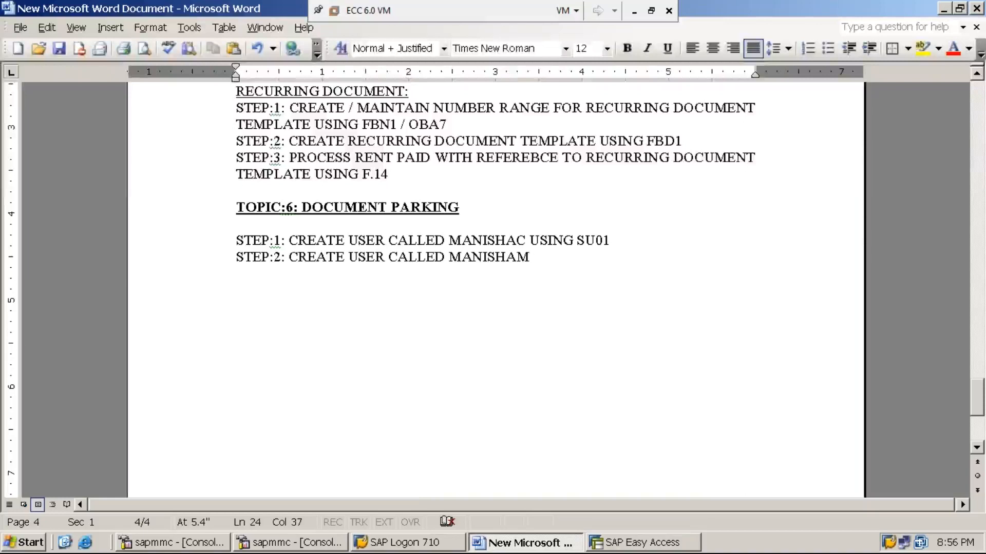
{"action": "type", "text": "USING SU01"}
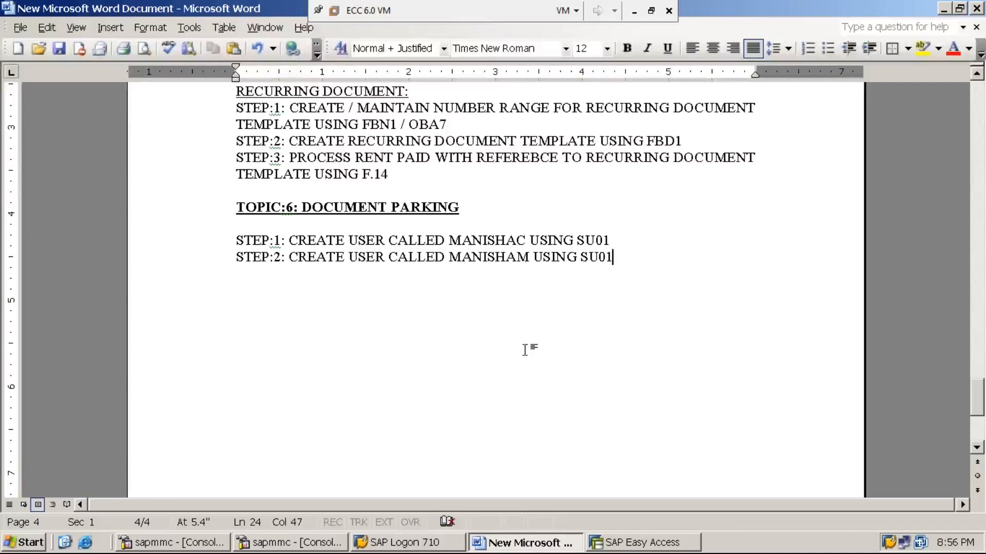
- Open SU01 user maintenance again in SAP
{"action": "left_click", "coordinate": [645, 546]}
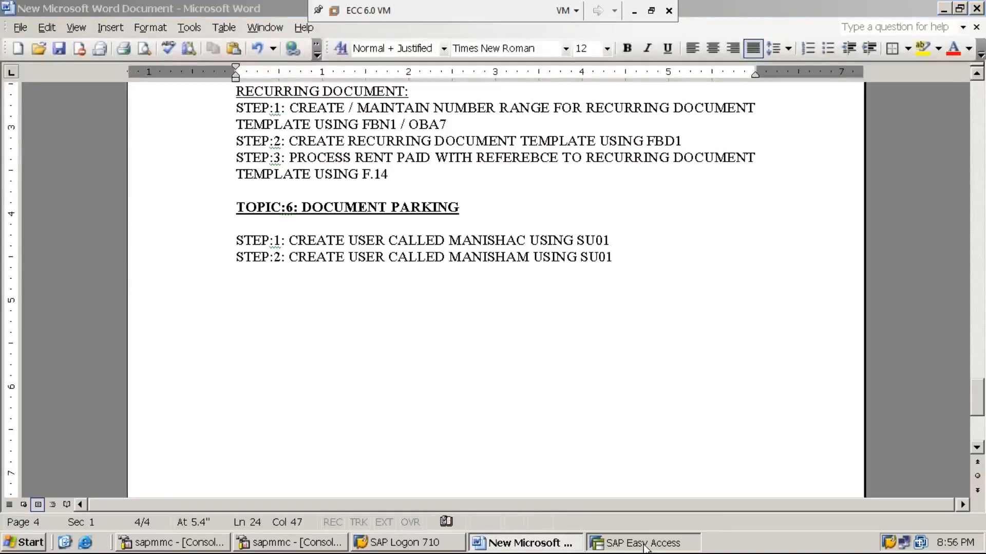
{"action": "type", "text": "SU01"}
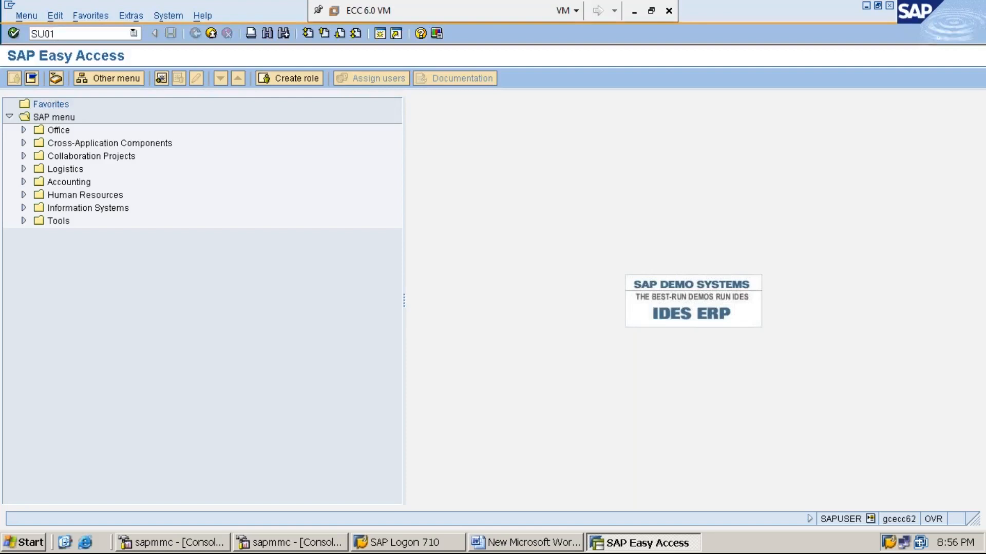
{"action": "key", "text": "Return"}
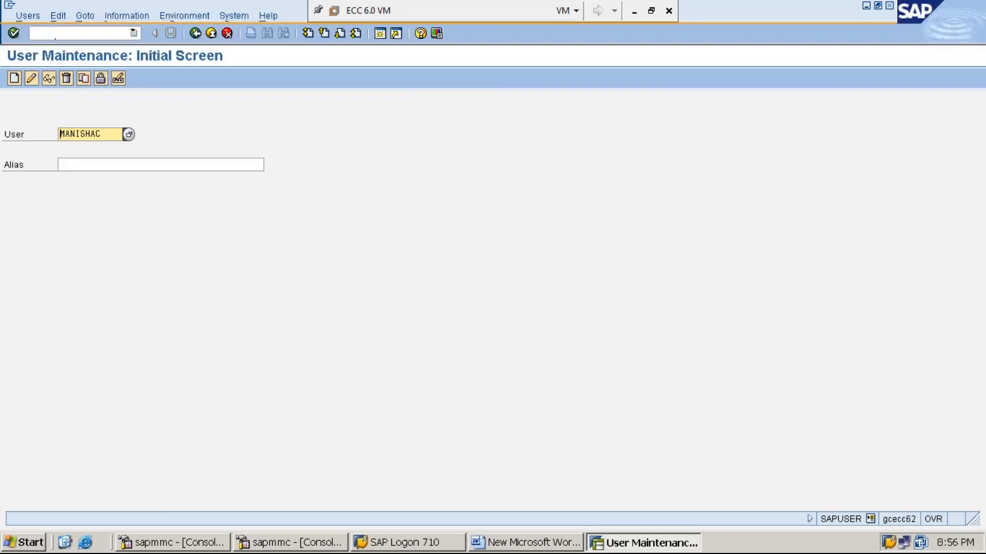
- Enter the second user's ID, create it, and set title Dr. with the last name
{"action": "key", "text": "Delete"}
{"action": "key", "text": "Delete"}
{"action": "key", "text": "Delete"}
{"action": "key", "text": "Delete"}
{"action": "key", "text": "Delete"}
{"action": "key", "text": "Delete"}
{"action": "key", "text": "Delete"}
{"action": "key", "text": "Delete"}
{"action": "type", "text": "MANISHAM"}
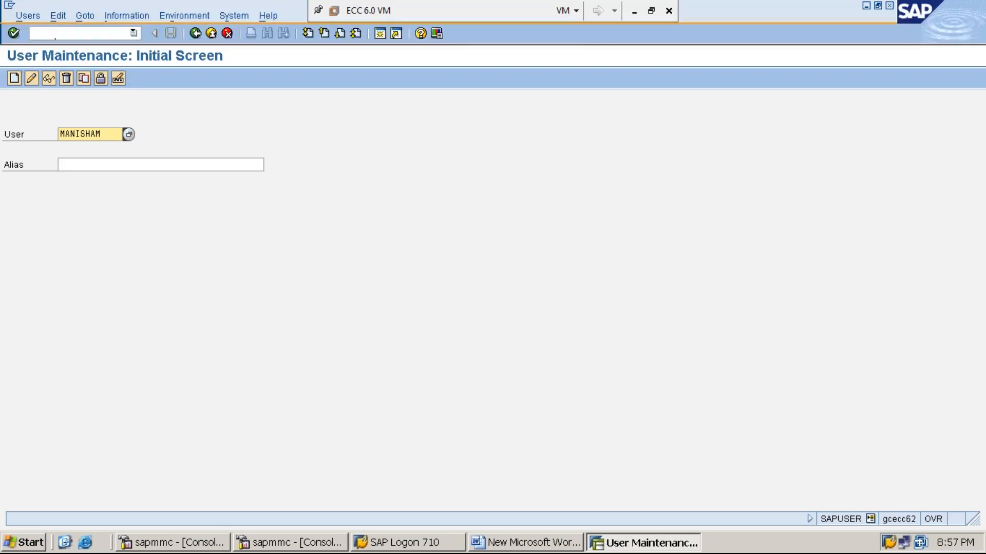
{"action": "left_click", "coordinate": [14, 78]}
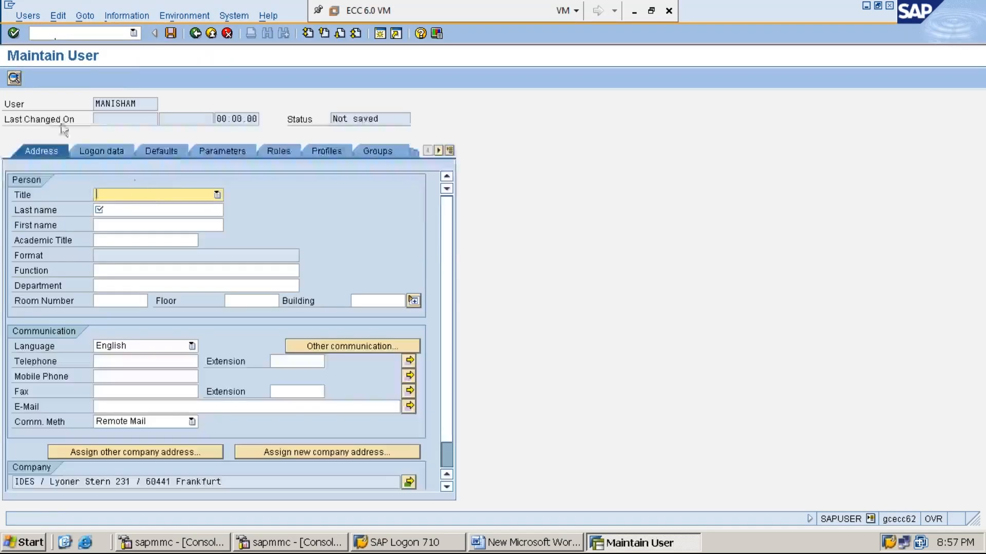
{"action": "left_click", "coordinate": [195, 196]}
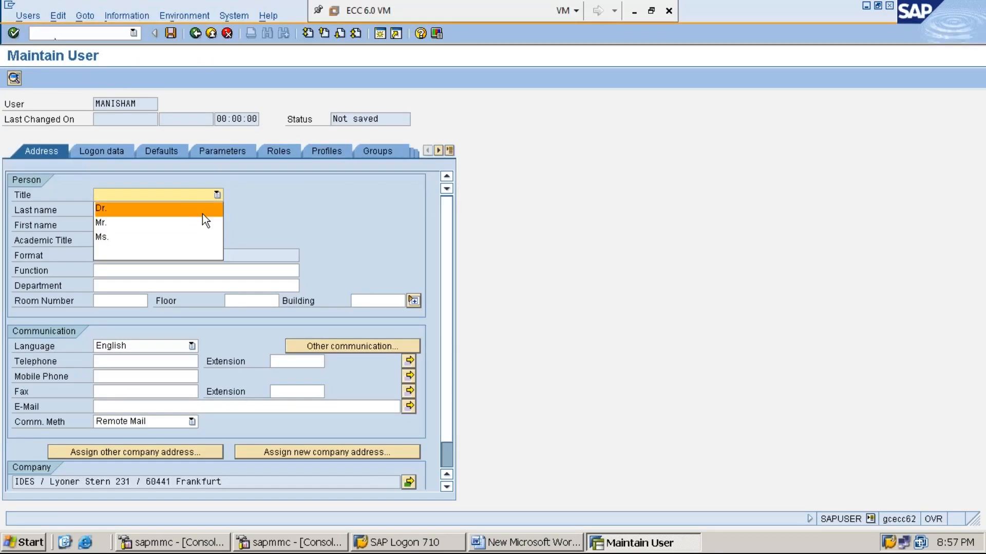
{"action": "left_click", "coordinate": [202, 213]}
{"action": "left_click", "coordinate": [160, 206]}
{"action": "type", "text": "MANIS"}
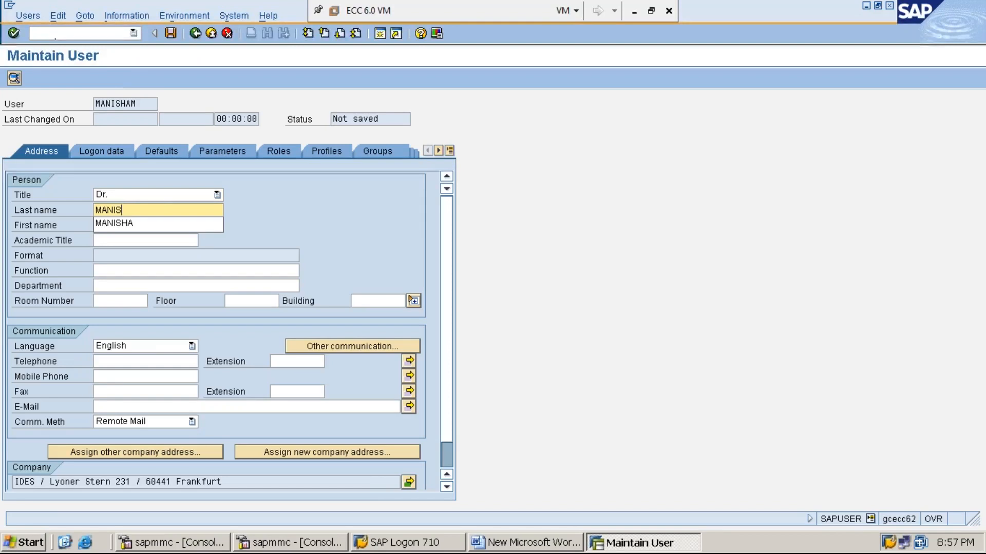
{"action": "type", "text": "HAM"}
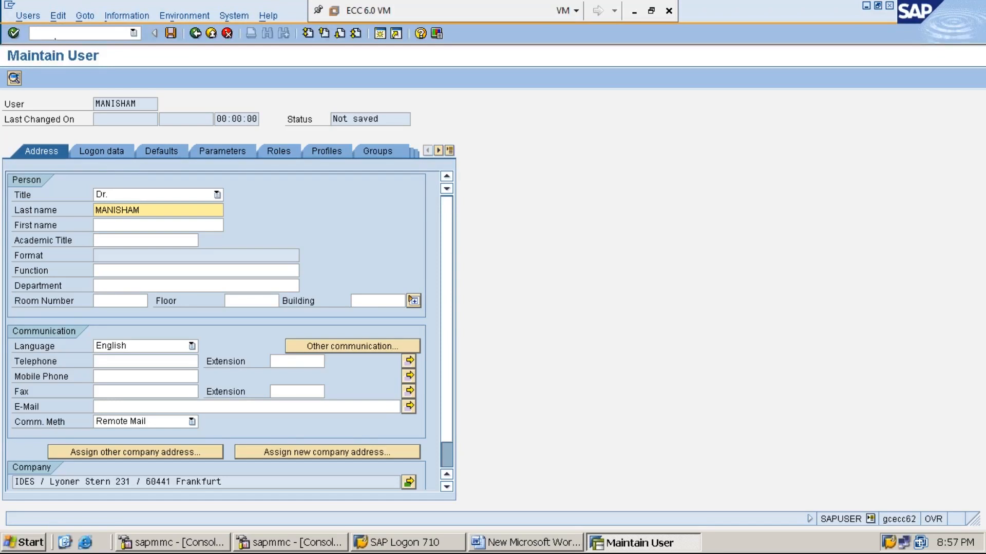
- Set and repeat the second user's initial password on the Logon data tab
{"action": "left_click", "coordinate": [110, 155]}
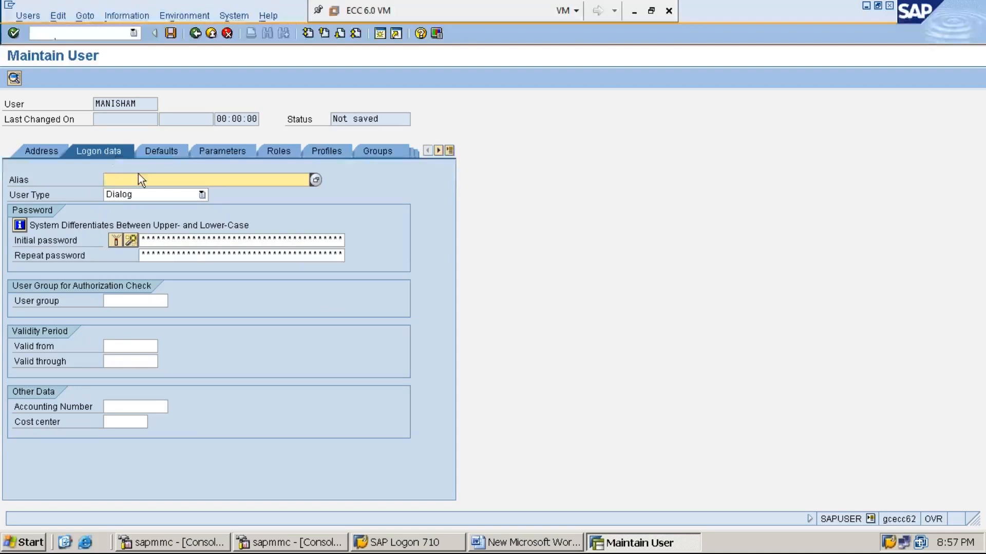
{"action": "left_click", "coordinate": [143, 235]}
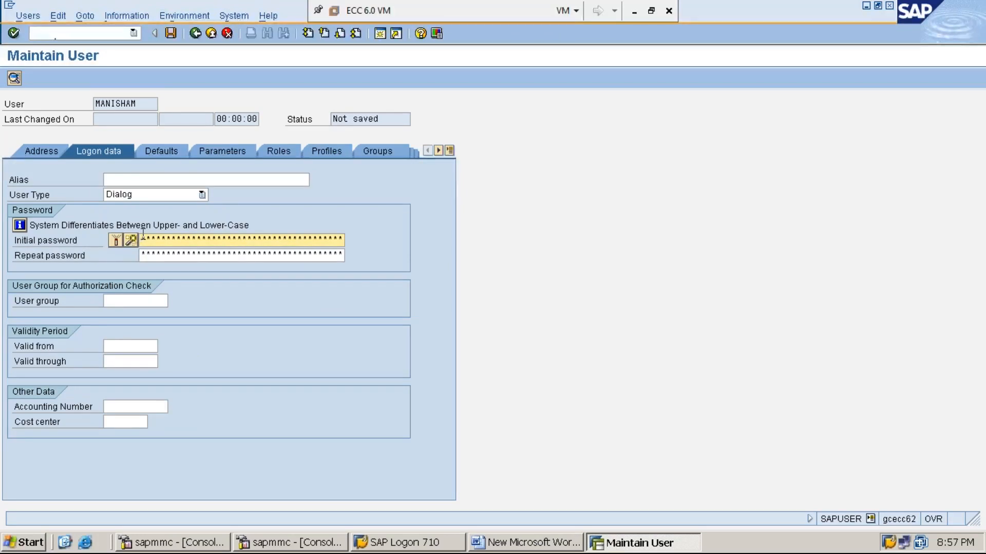
{"action": "type", "text": "***"}
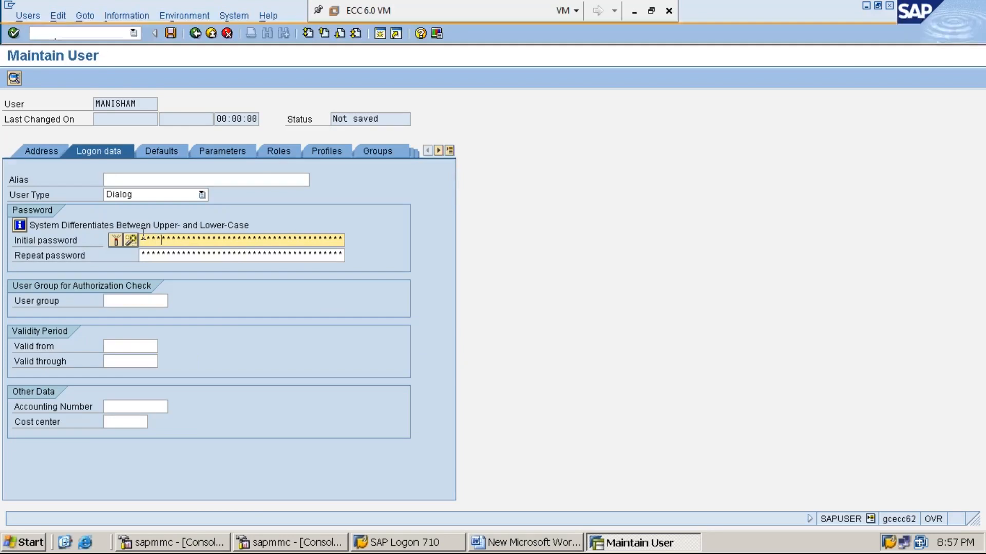
{"action": "type", "text": "***"}
{"action": "key", "text": "Tab"}
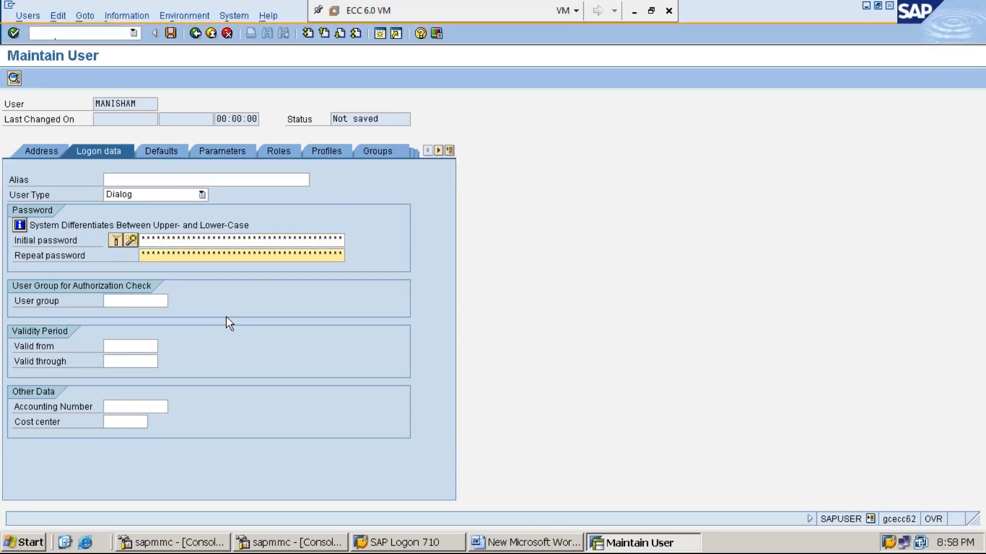
{"action": "type", "text": "********"}
{"action": "left_click", "coordinate": [165, 152]}
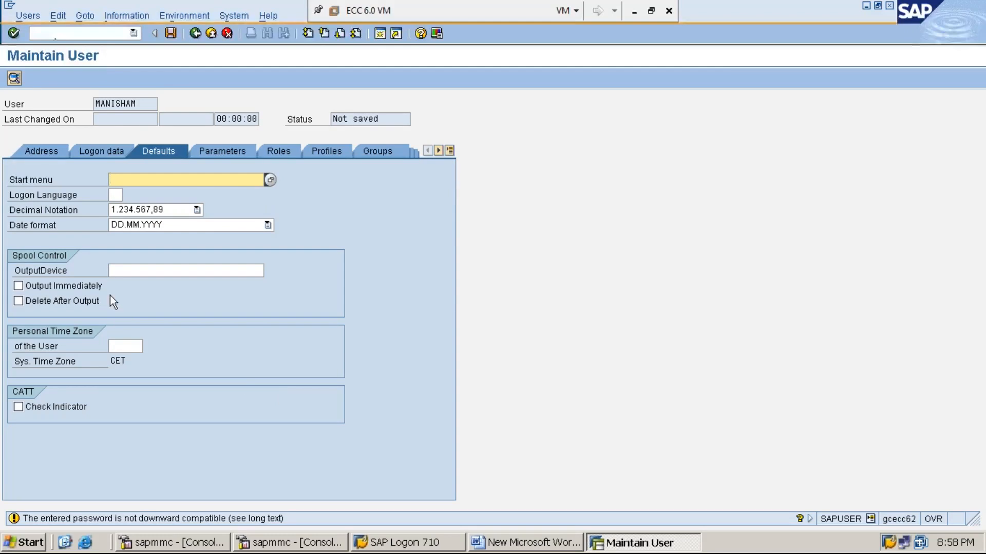
- Turn on Output Immediately, assign the sap_all profile, and save the second user
{"action": "left_click", "coordinate": [19, 285]}
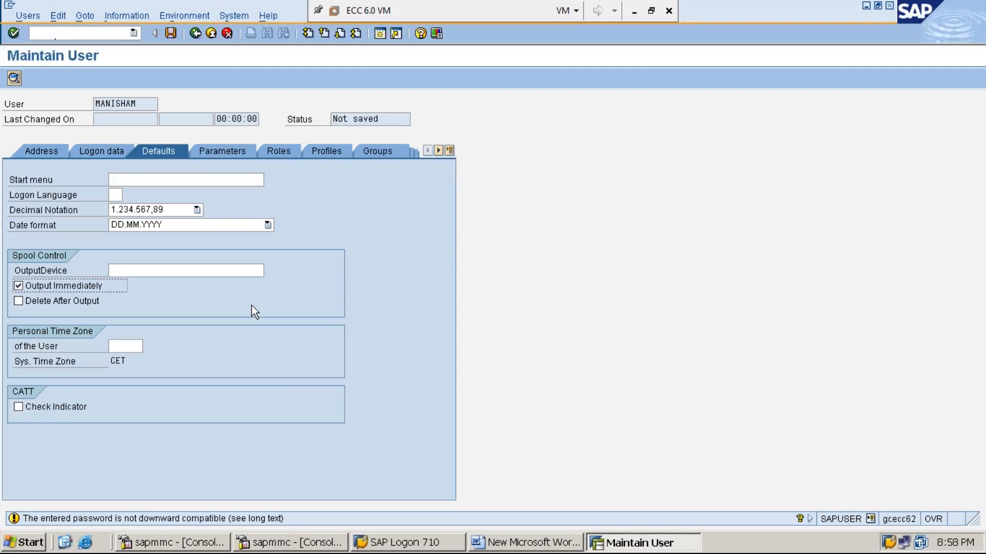
{"action": "left_click", "coordinate": [325, 153]}
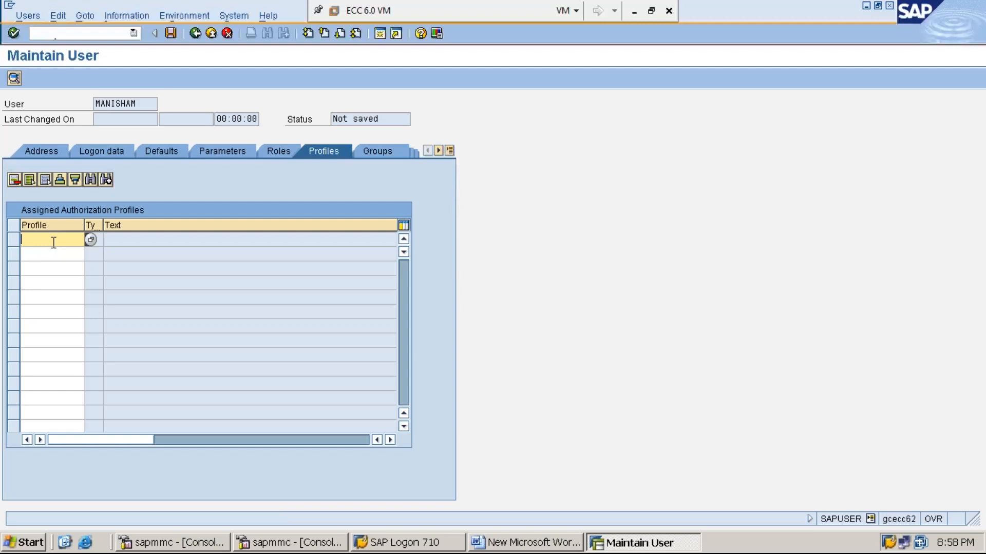
{"action": "type", "text": "s"}
{"action": "key", "text": "Down"}
{"action": "key", "text": "Return"}
{"action": "left_click", "coordinate": [170, 32]}
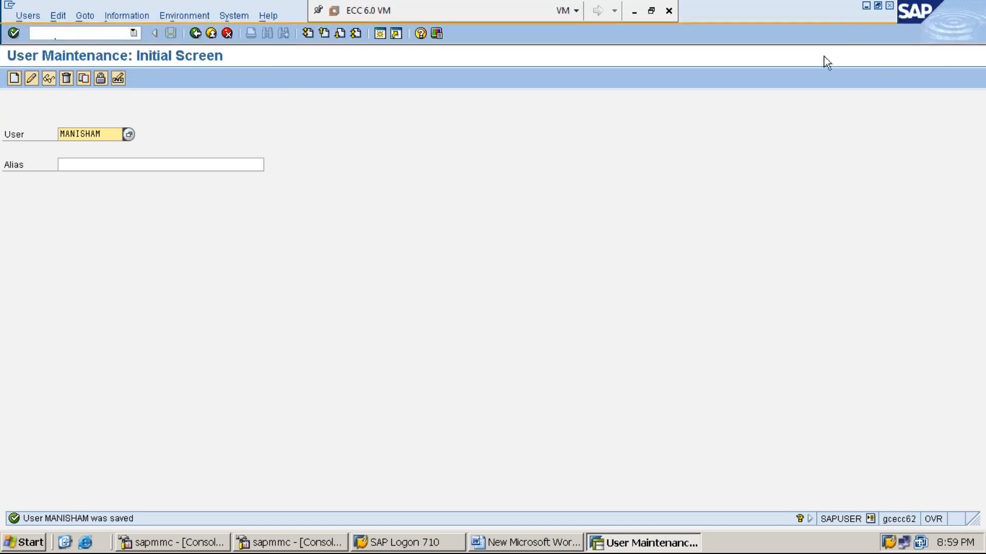
{"action": "left_click", "coordinate": [867, 6]}
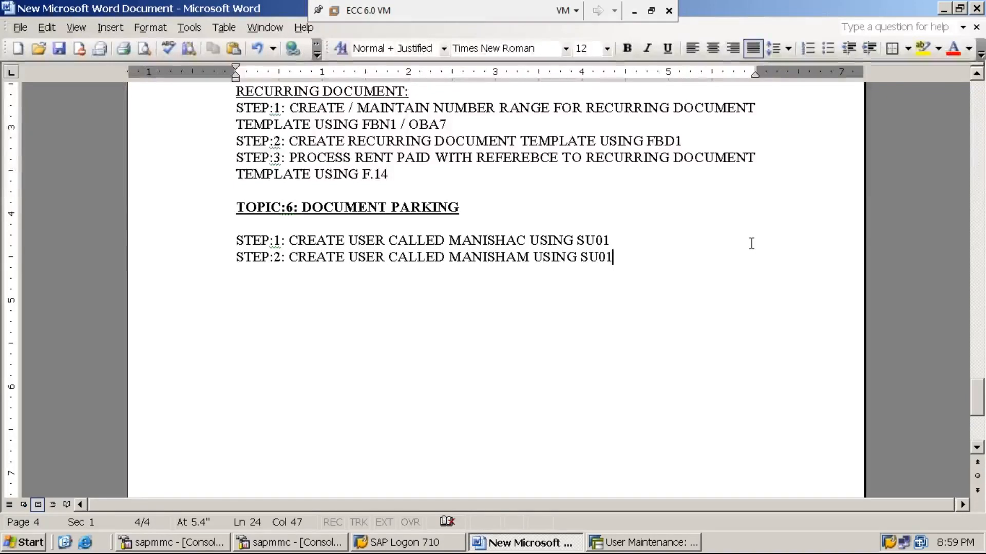
- Add the STEP:3 line: create a cashier tolerance group using OBA4 with a RS.50,000/- monetary limit
{"action": "key", "text": "Return"}
{"action": "type", "text": "step"}
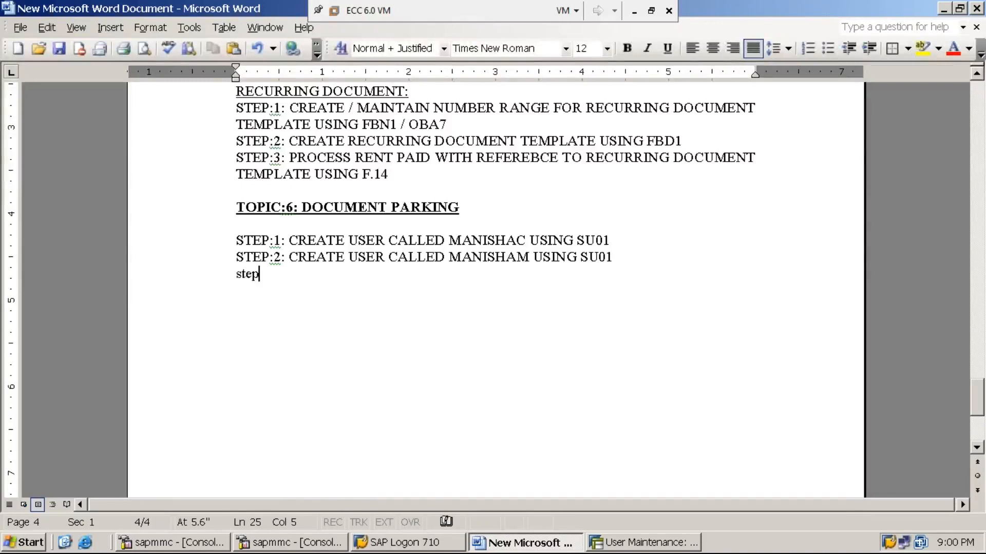
{"action": "key", "text": "BackSpace"}
{"action": "key", "text": "BackSpace"}
{"action": "key", "text": "BackSpace"}
{"action": "key", "text": "BackSpace"}
{"action": "type", "text": "STEP:3: "}
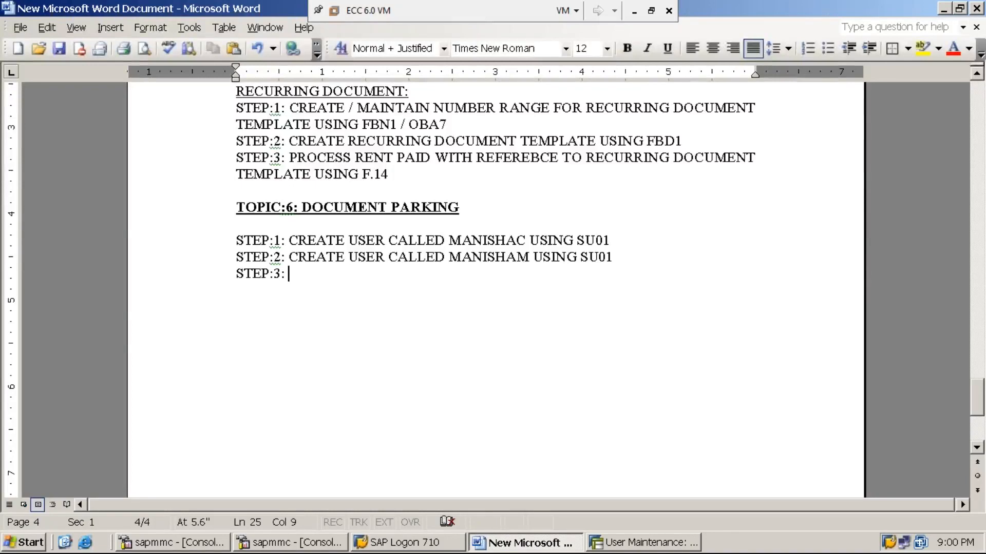
{"action": "type", "text": "CREATE TOLERANCE GROUP FOR CASHIERS USING OBA4"}
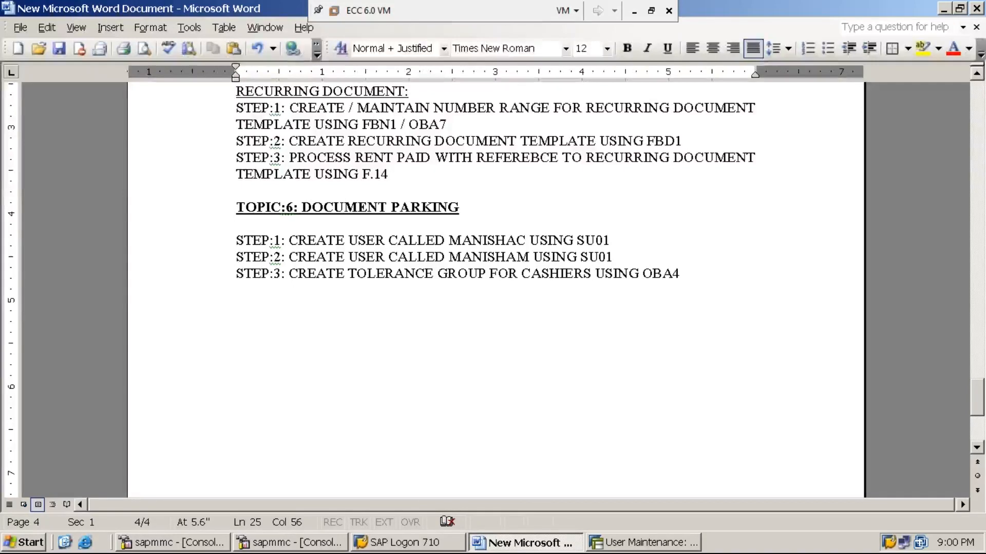
{"action": "type", "text": "WITH A MO"}
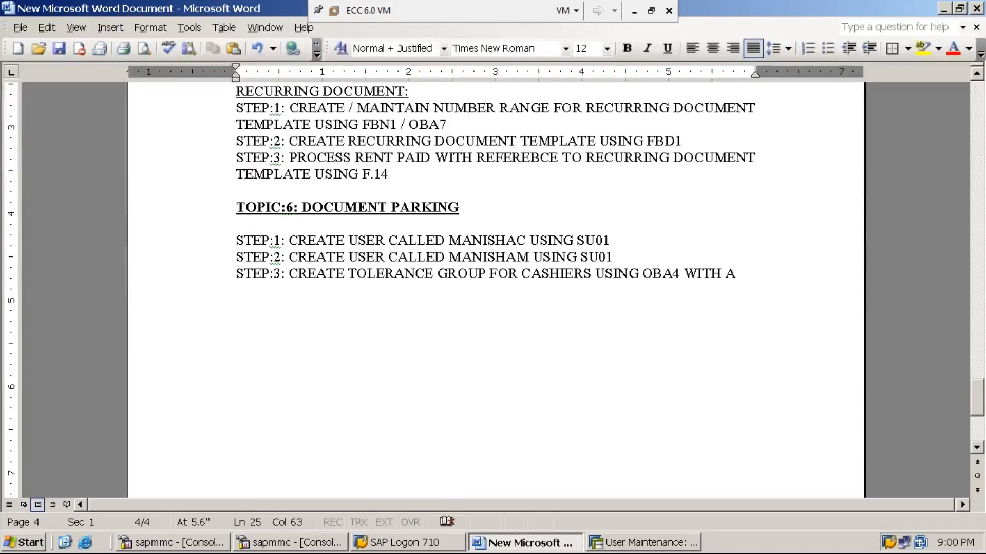
{"action": "type", "text": "NET"}
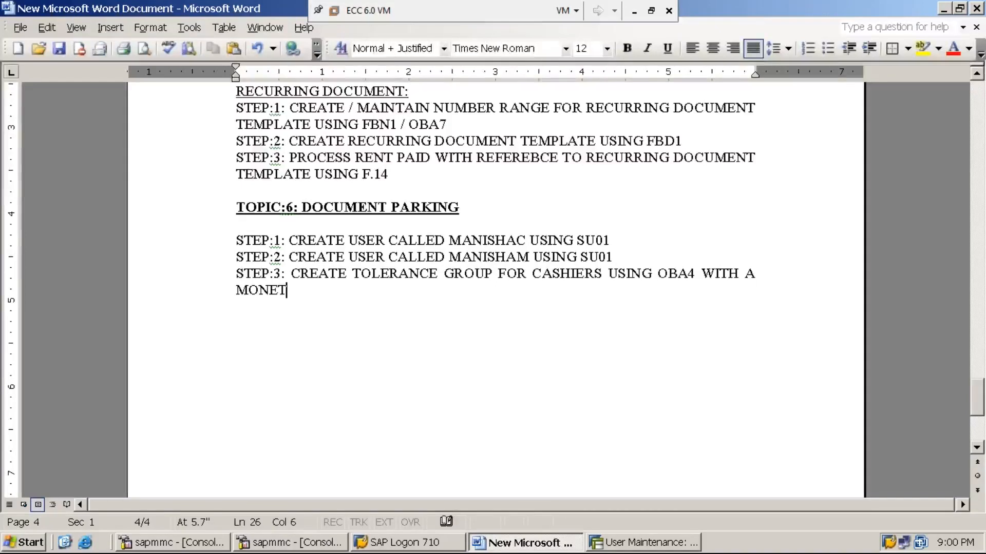
{"action": "type", "text": "ARY LIM"}
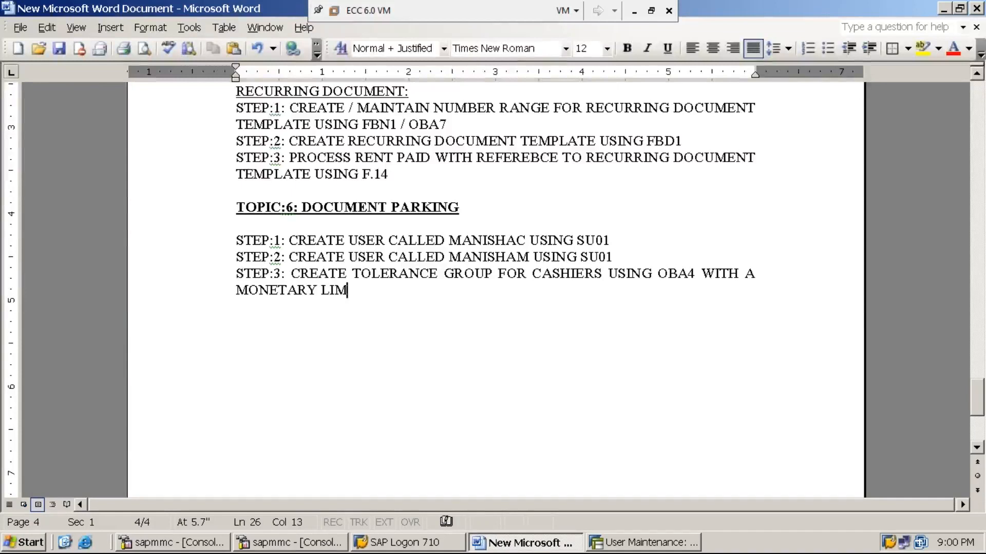
{"action": "type", "text": "IT ("}
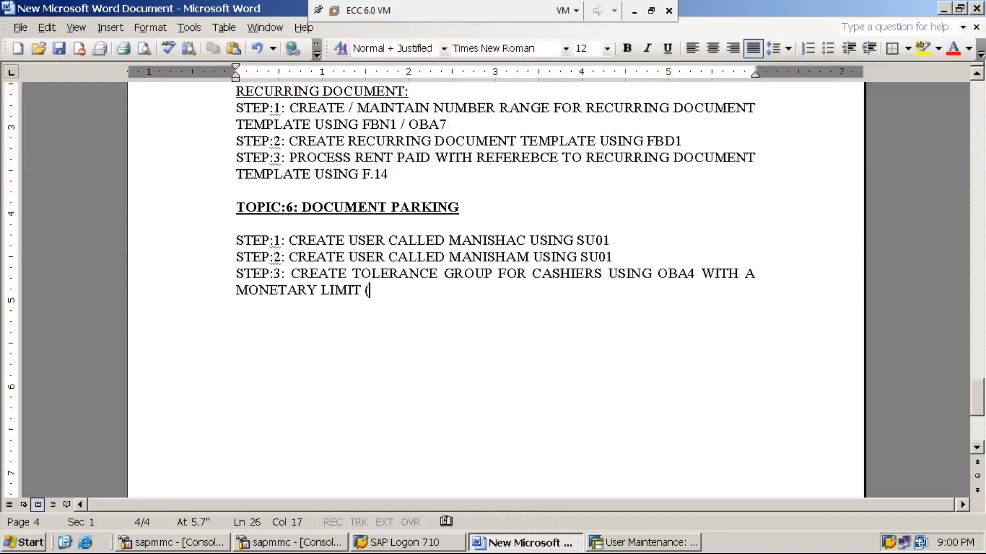
{"action": "type", "text": "i.e., "}
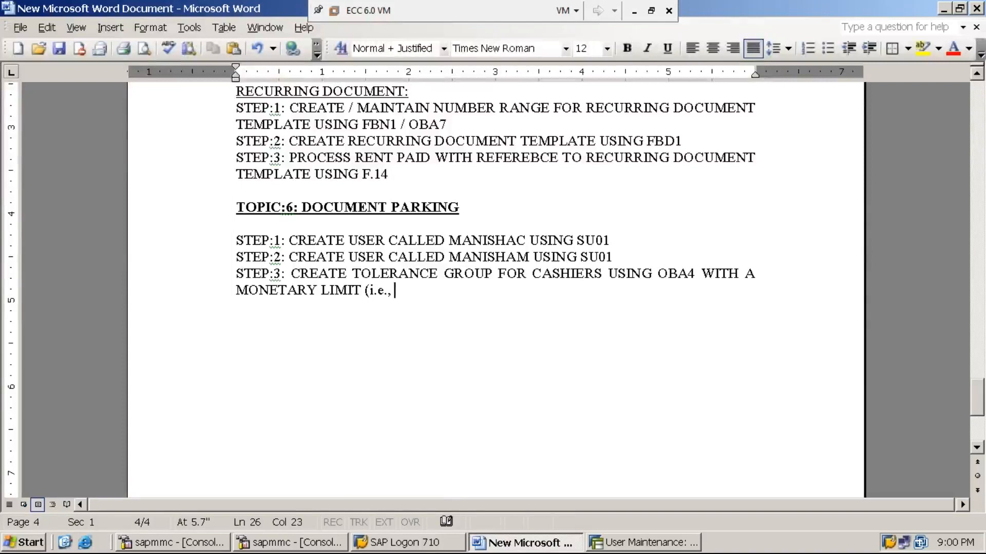
{"action": "type", "text": "TOLERNANCE LIMIT) OF RS."}
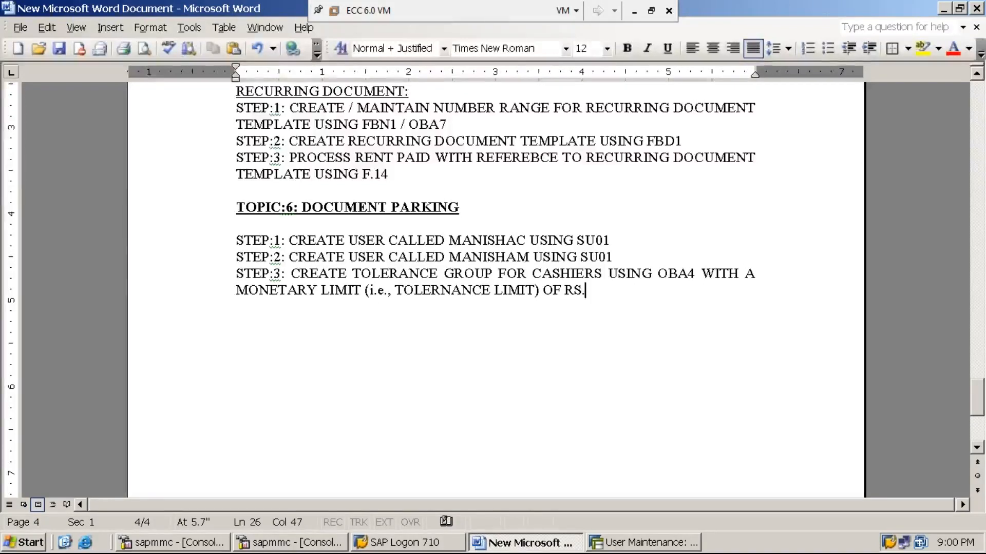
{"action": "type", "text": "50,000"}
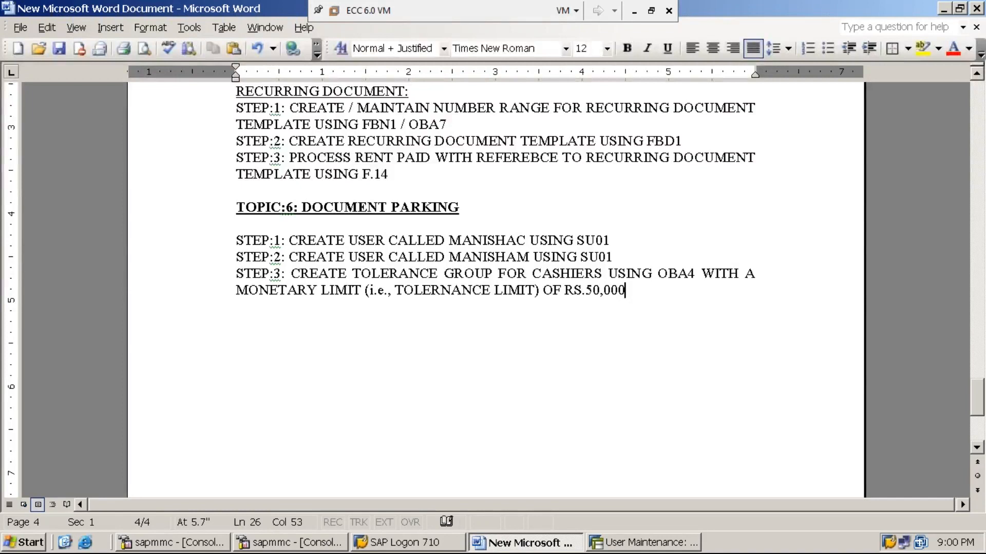
{"action": "type", "text": "/-"}
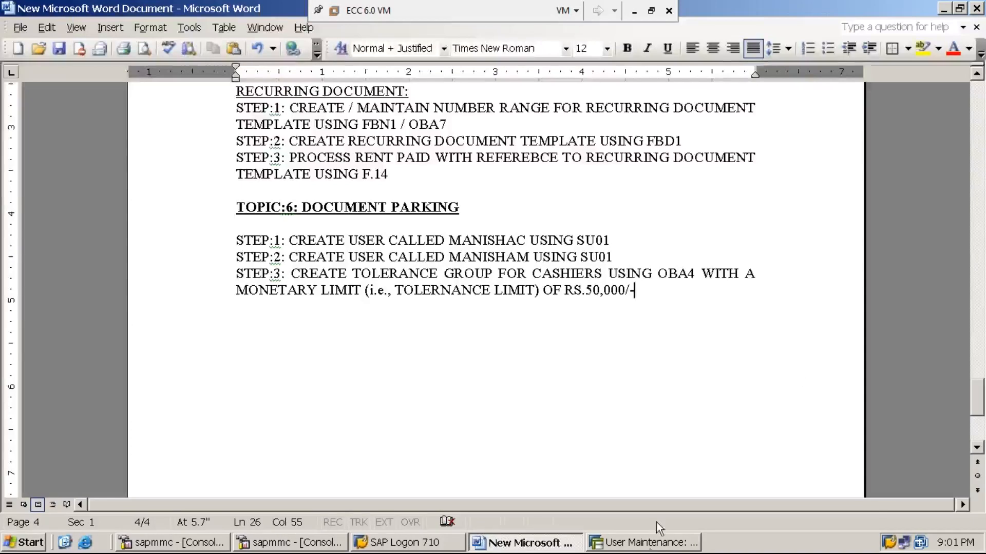
{"action": "left_click", "coordinate": [660, 548]}
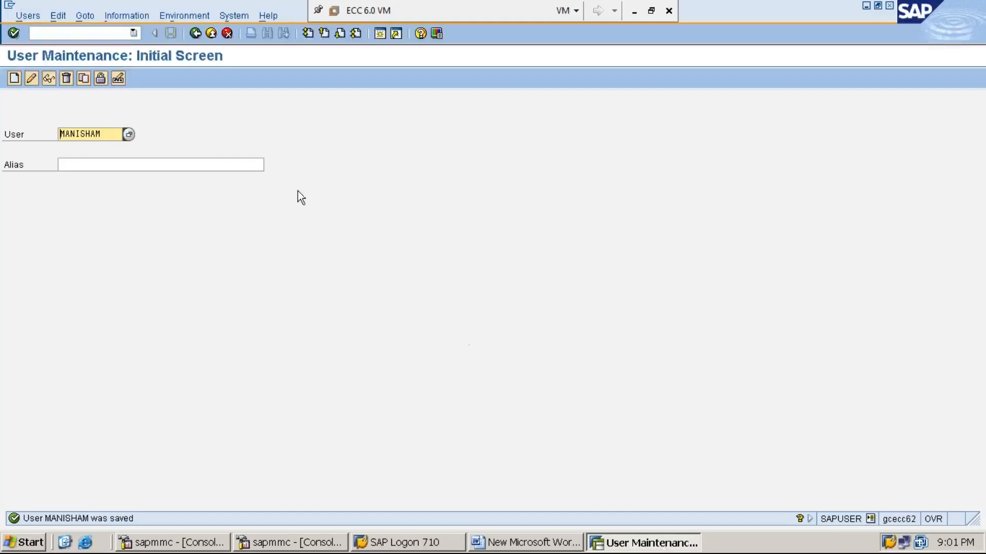
- Leave user maintenance with /N and run transaction OBA4 to see the user tolerance groups
{"action": "left_click", "coordinate": [120, 31]}
{"action": "type", "text": "/NO"}
{"action": "key", "text": "BackSpace"}
{"action": "key", "text": "BackSpace"}
{"action": "key", "text": "BackSpace"}
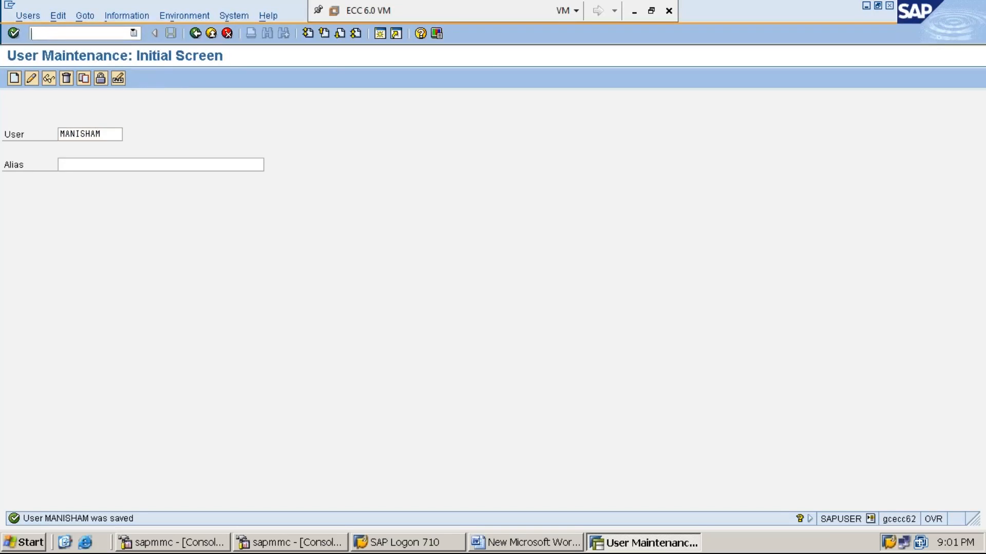
{"action": "type", "text": "/N"}
{"action": "key", "text": "Return"}
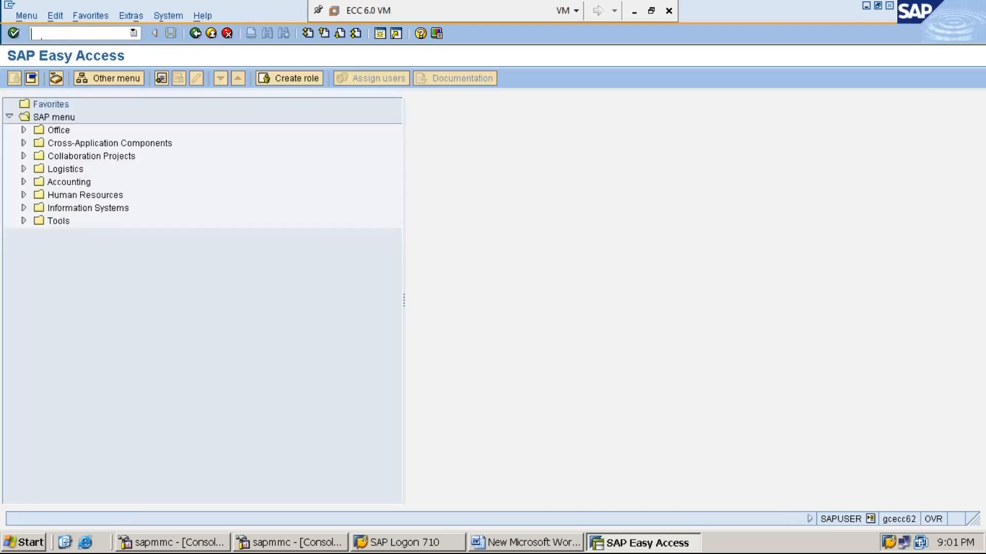
{"action": "type", "text": "OBA4"}
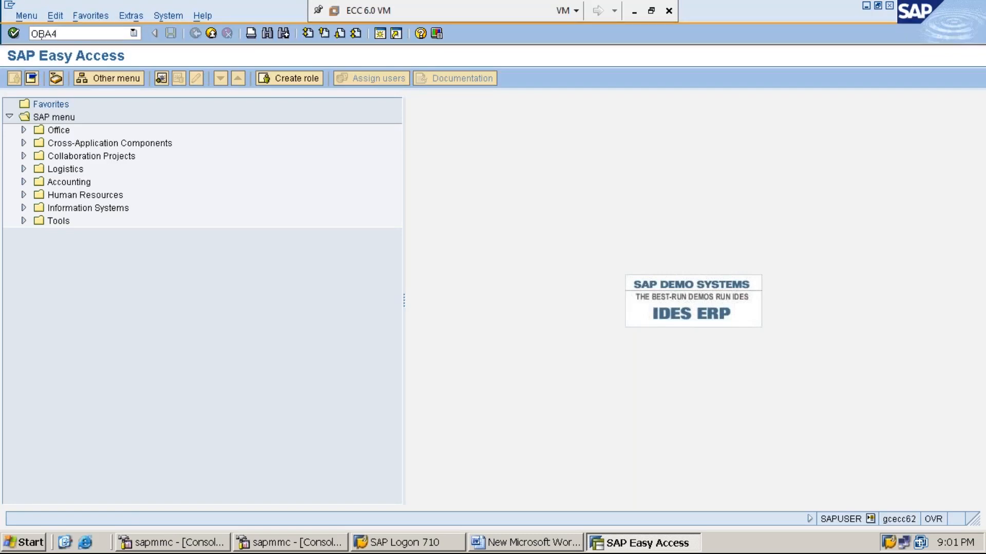
{"action": "key", "text": "Return"}
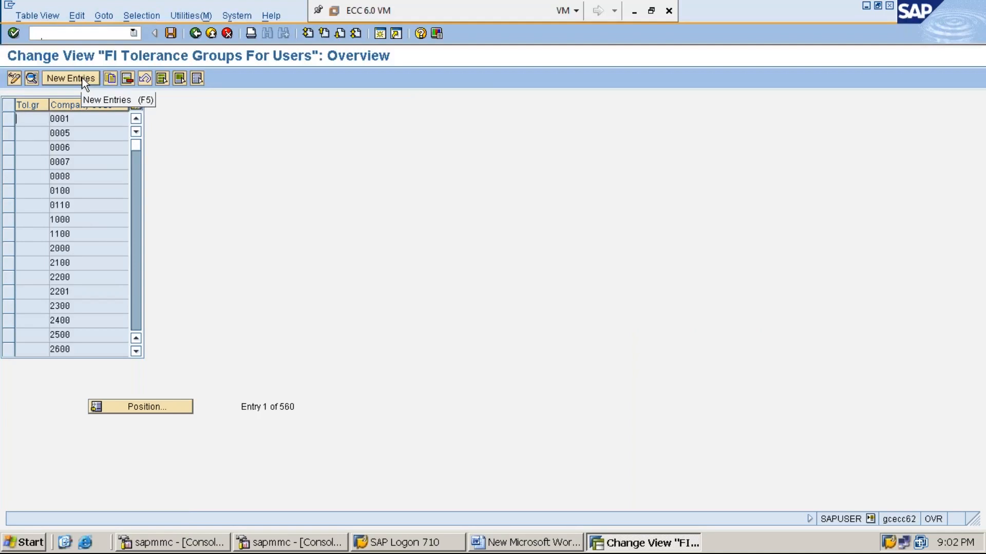
- Add a new entry: group CASH, company code MMI1, 50000 per document and per open item, 5% discount
{"action": "left_click", "coordinate": [82, 80]}
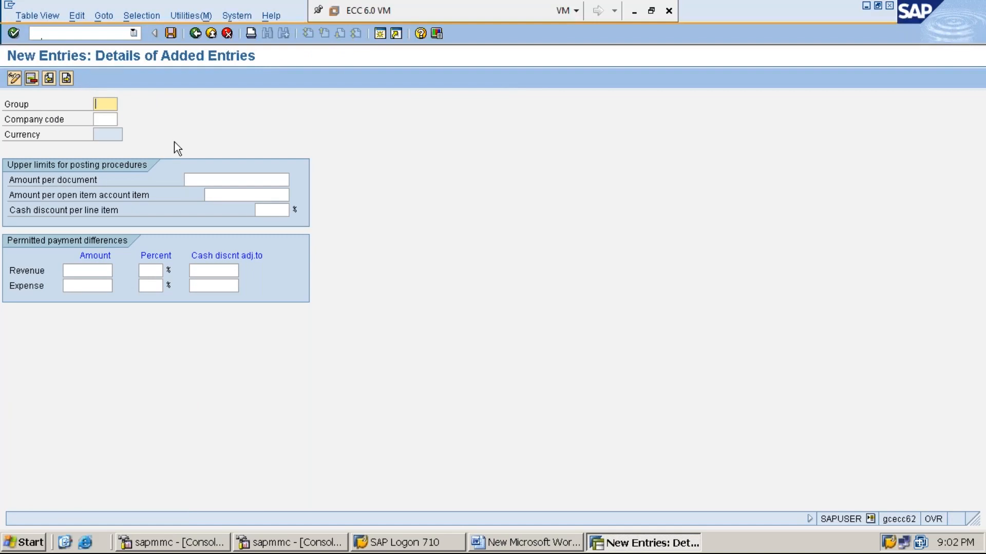
{"action": "type", "text": "CASH"}
{"action": "key", "text": "Tab"}
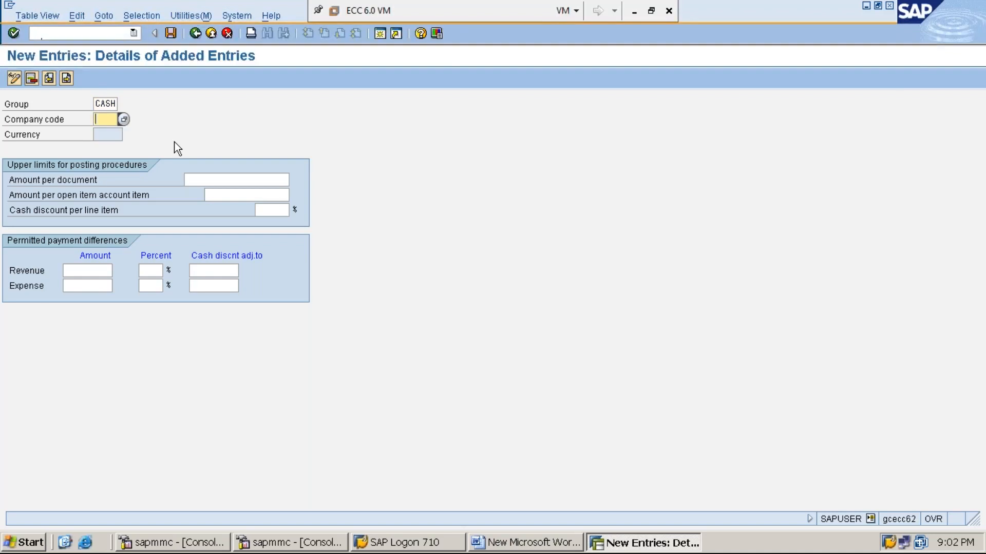
{"action": "type", "text": "MMI1"}
{"action": "left_click", "coordinate": [221, 176]}
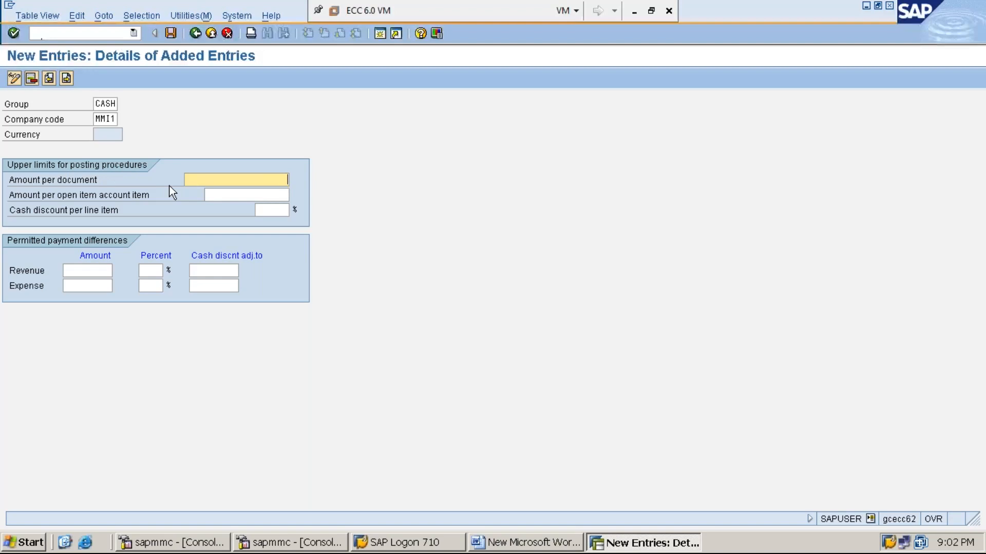
{"action": "type", "text": "50000"}
{"action": "key", "text": "Tab"}
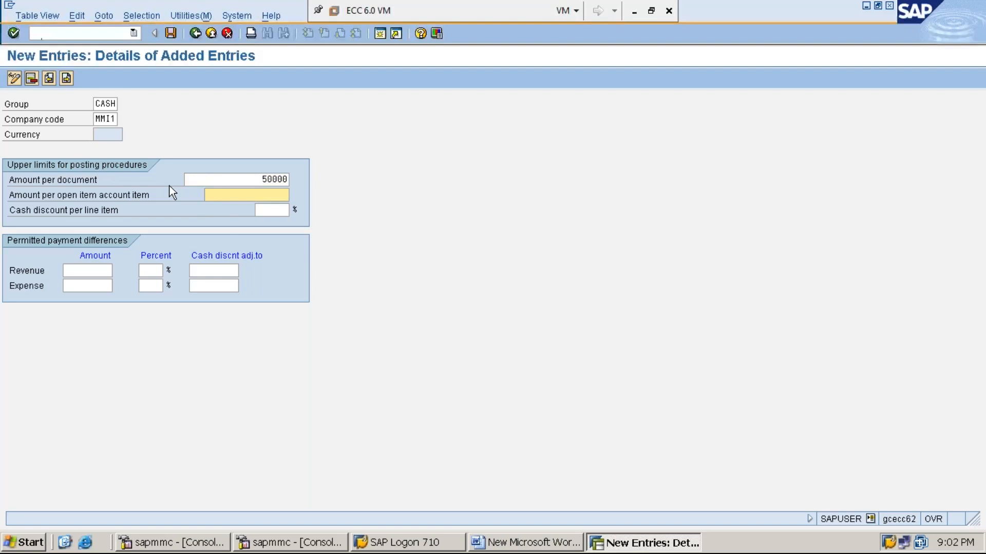
{"action": "type", "text": "50000"}
{"action": "left_click", "coordinate": [268, 210]}
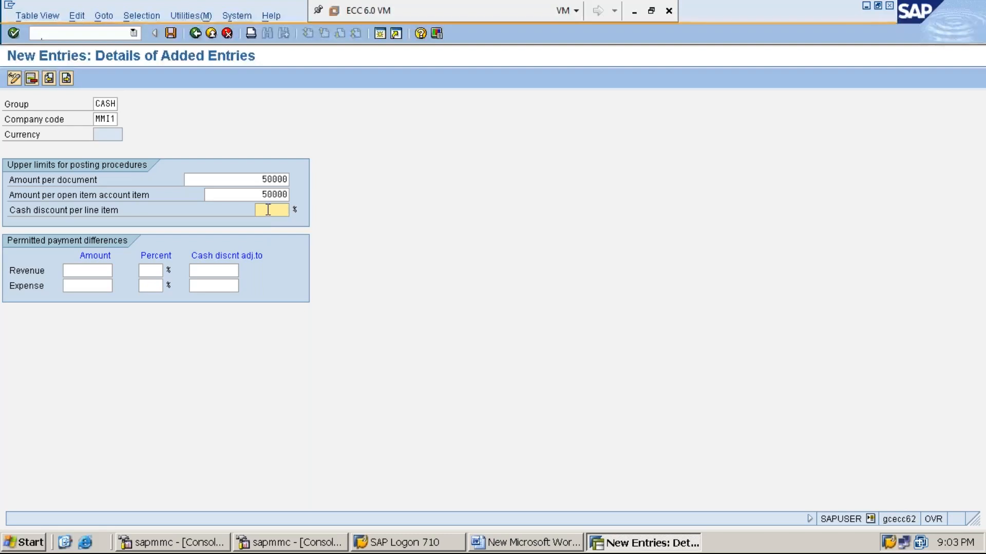
{"action": "type", "text": "5"}
- Save the CASH group under the customizing request and bring the Word notes back to the front
{"action": "left_click", "coordinate": [169, 34]}
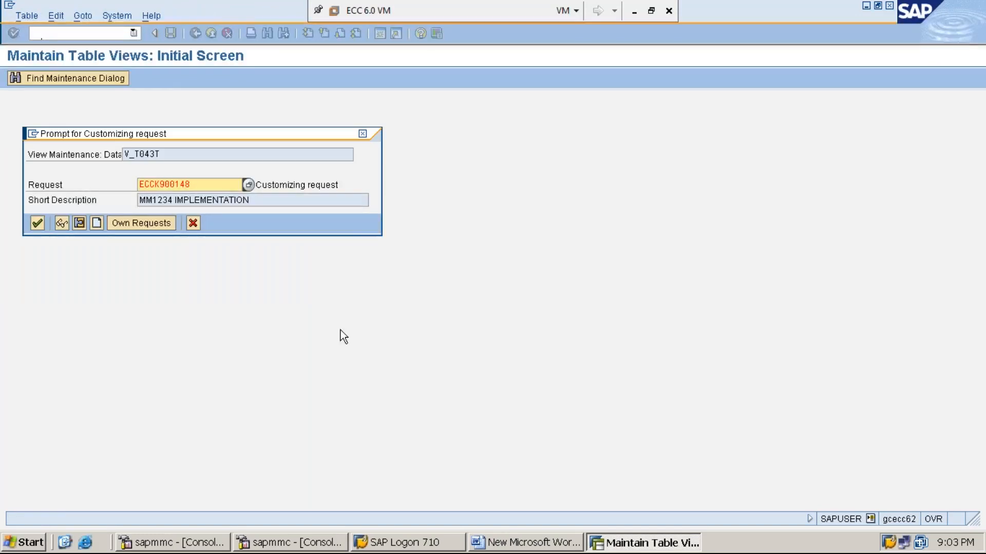
{"action": "key", "text": "Return"}
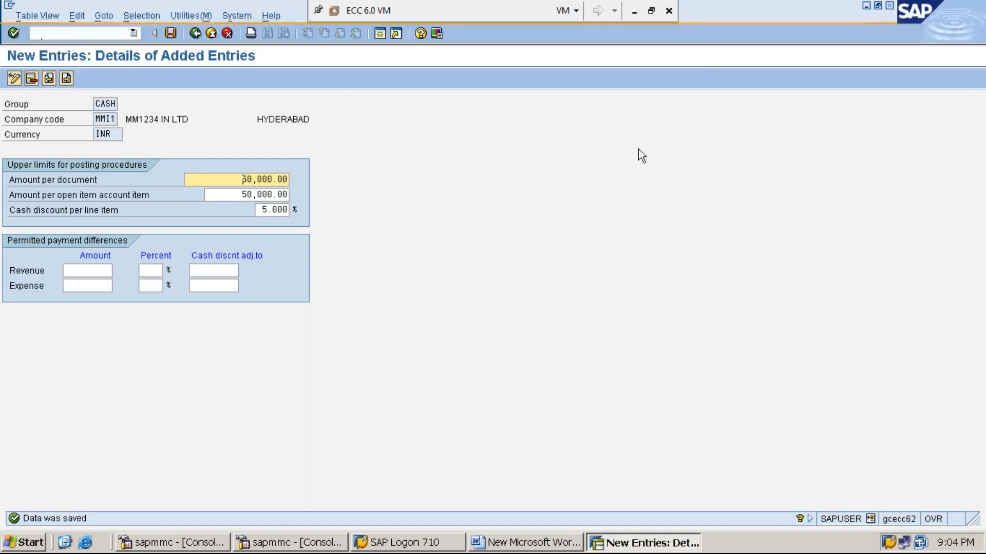
{"action": "left_click", "coordinate": [866, 7]}
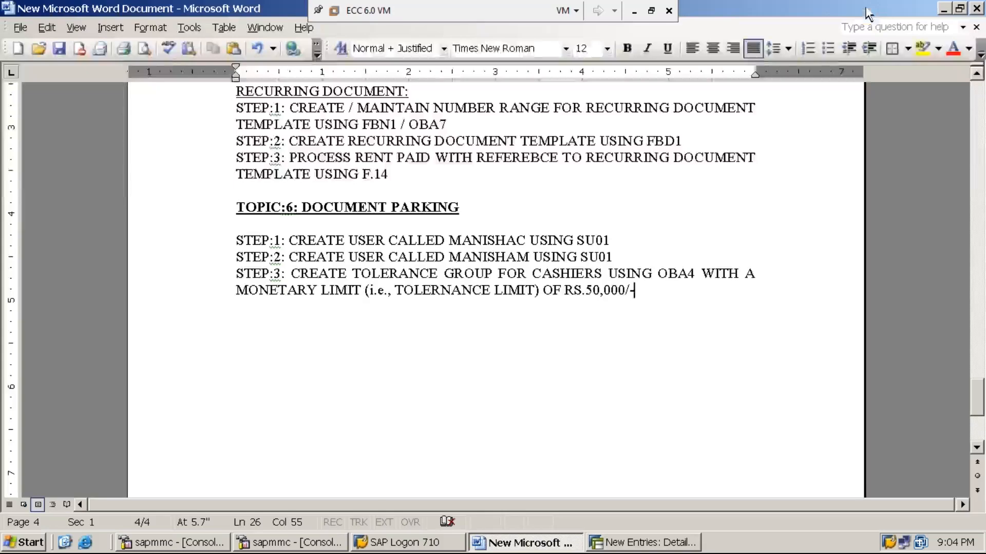
- Type the STEP:4 line about a managers' tolerance group via OBA4 with a RS.5,00,000/- limit
{"action": "key", "text": "Return"}
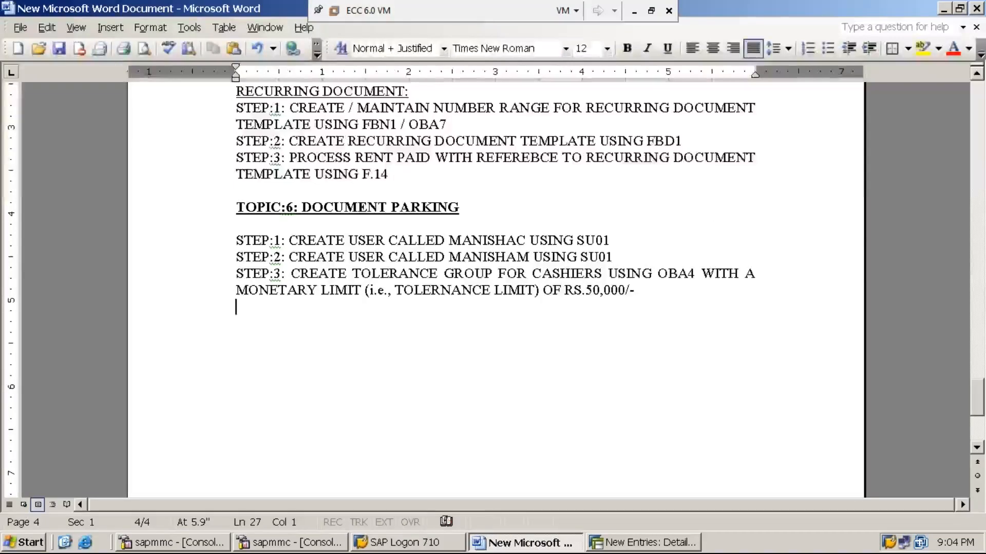
{"action": "type", "text": "STEP"}
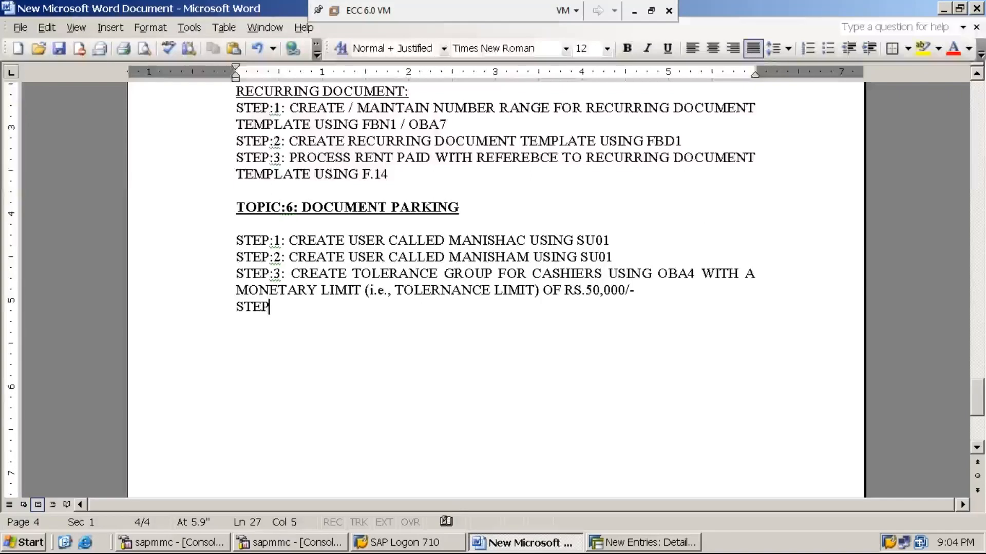
{"action": "type", "text": ":4: CR"}
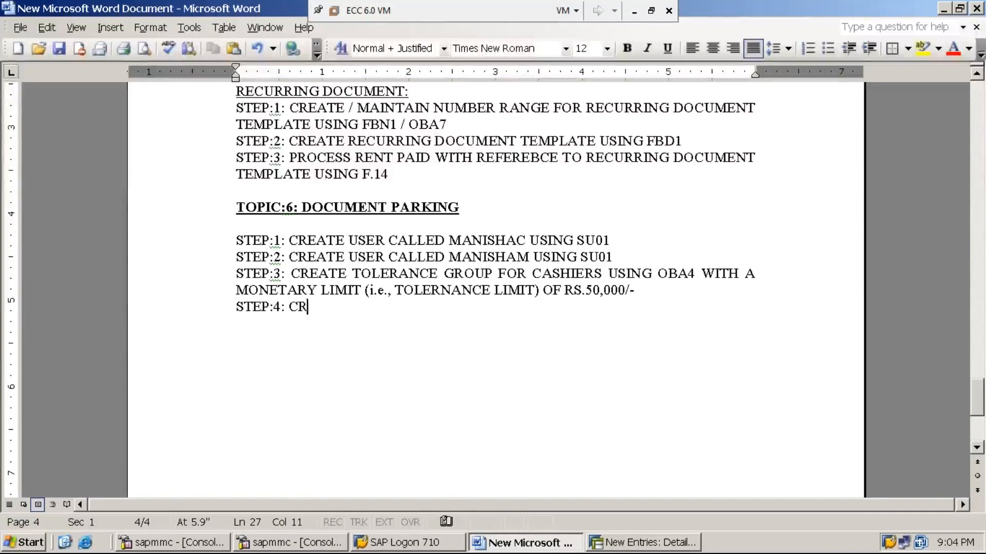
{"action": "type", "text": "EATE TOLERA"}
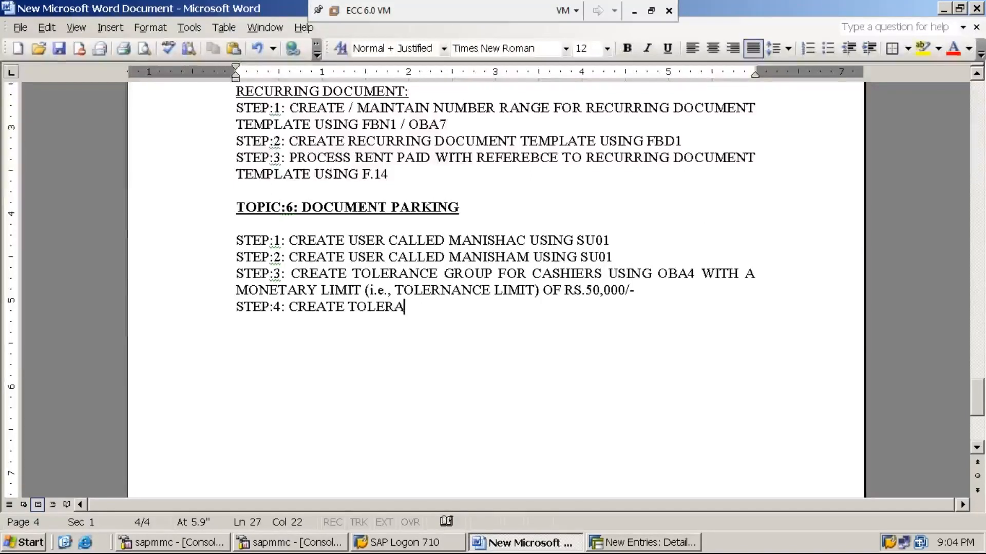
{"action": "type", "text": "NE GROUP "}
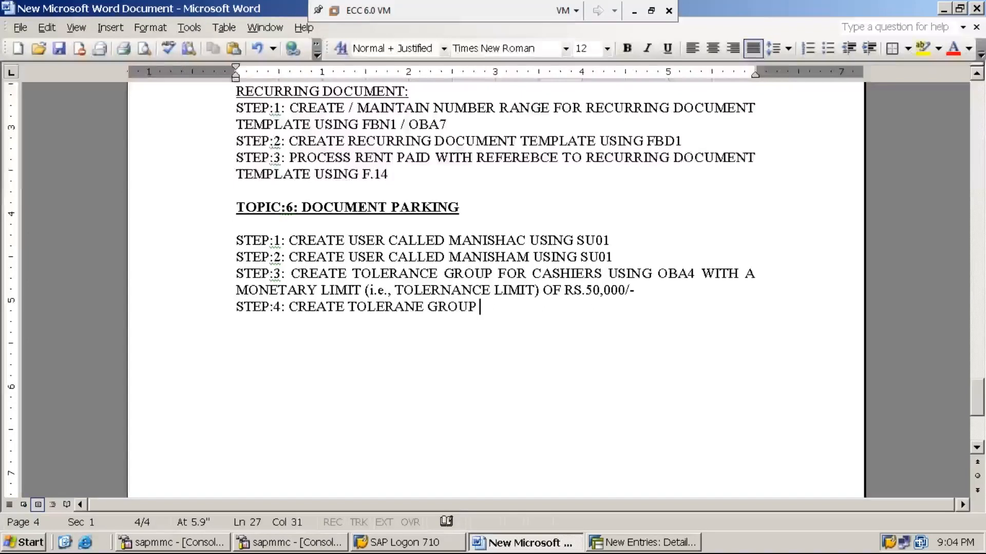
{"action": "type", "text": "FOR "}
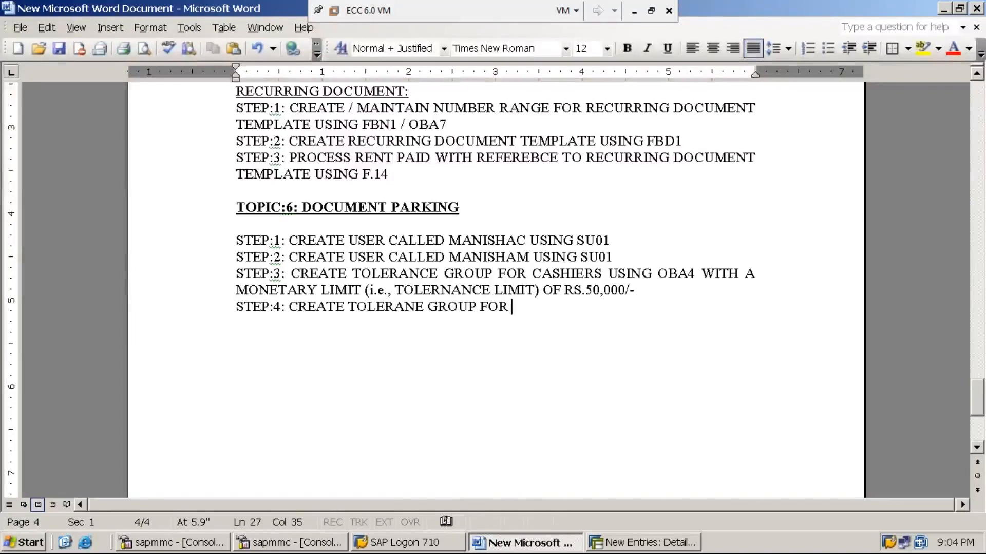
{"action": "type", "text": "MANAGERS "}
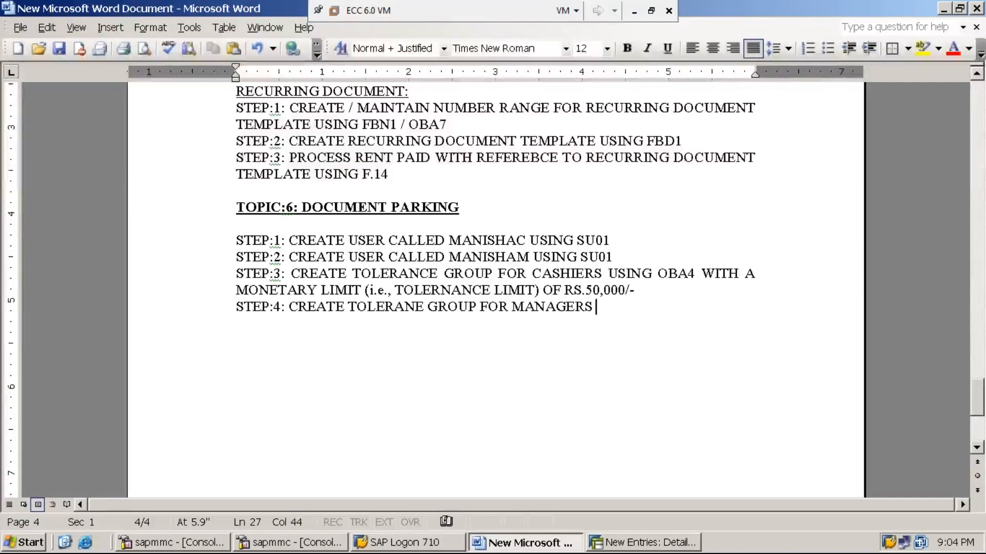
{"action": "type", "text": "USING OB"}
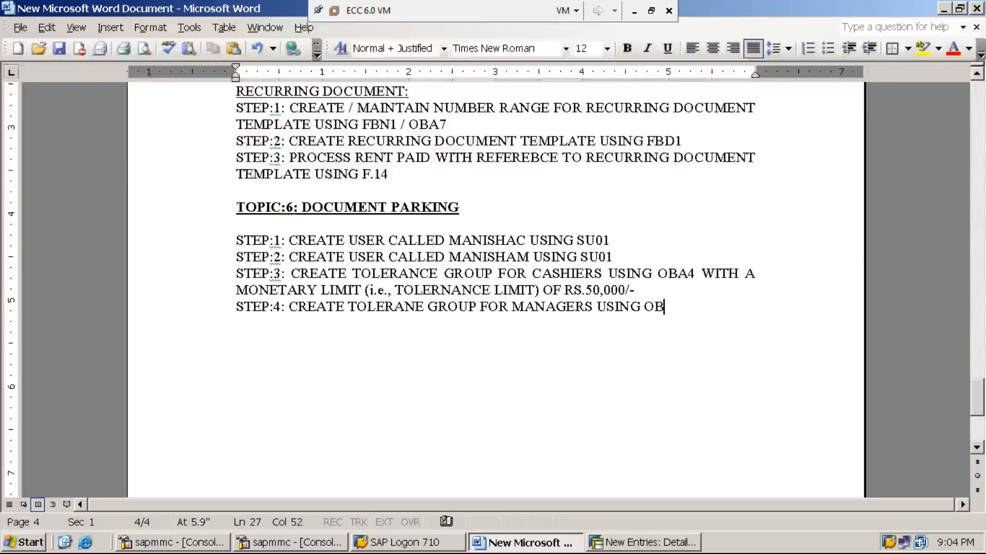
{"action": "type", "text": "A4 WITH"}
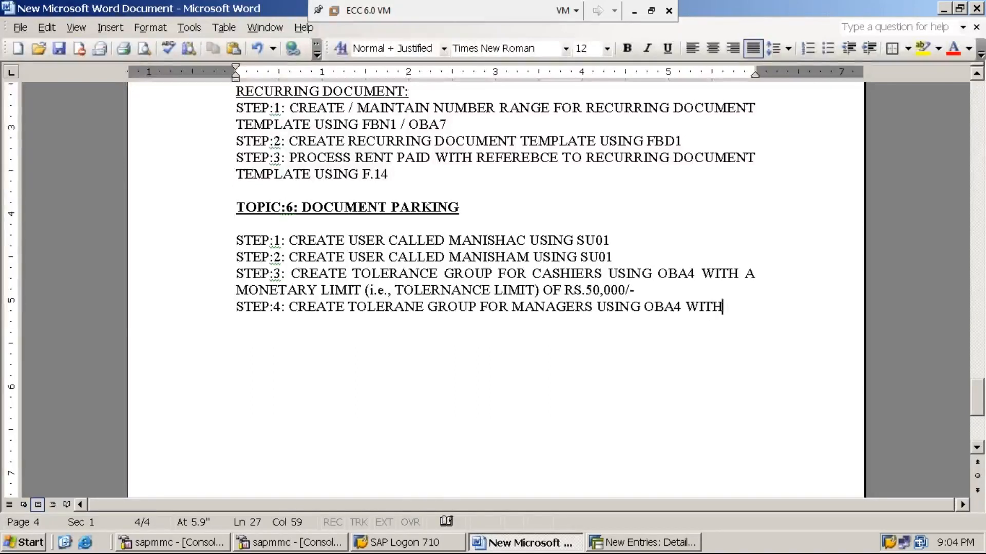
{"action": "type", "text": " A MONE"}
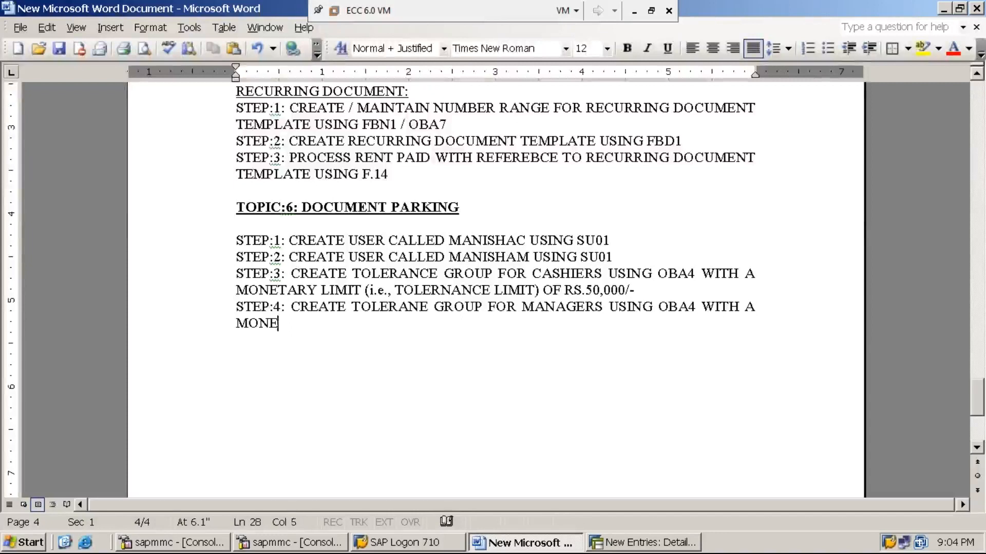
{"action": "type", "text": "TARY LIME"}
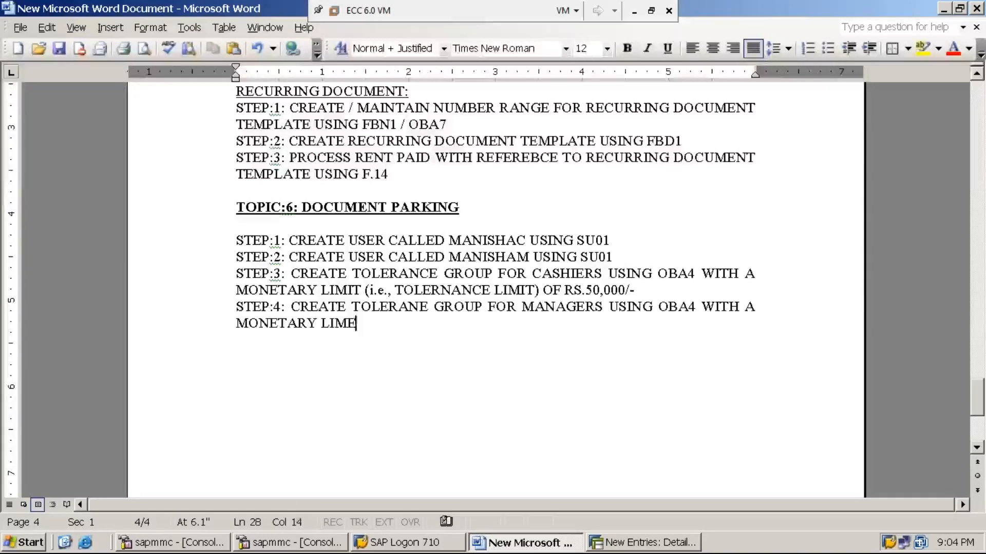
{"action": "type", "text": "T OF RS"}
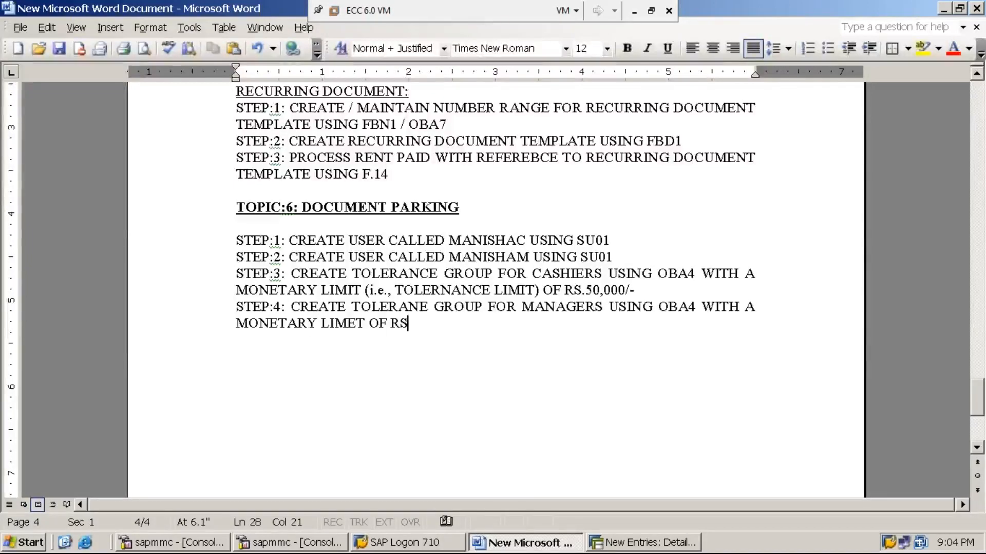
{"action": "type", "text": "."}
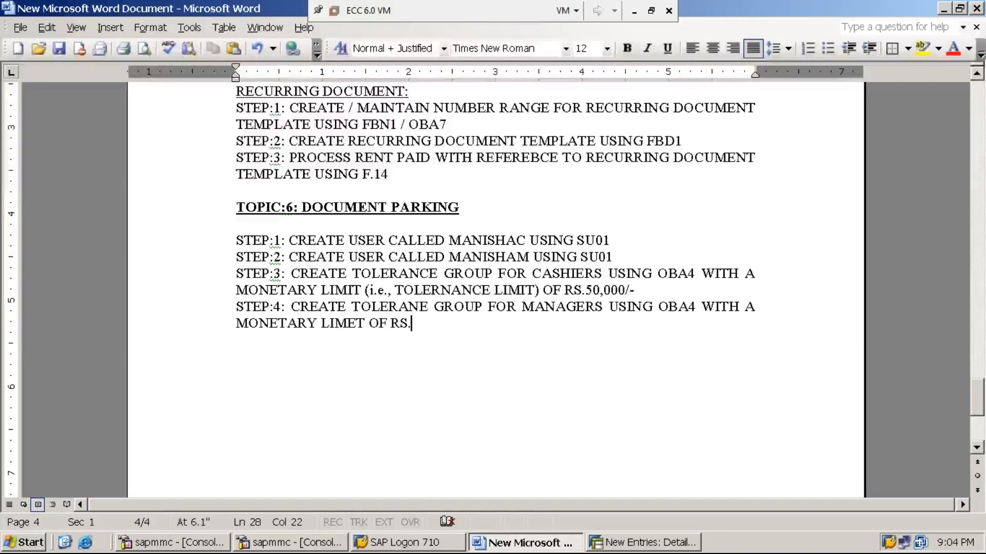
{"action": "type", "text": "5,00"}
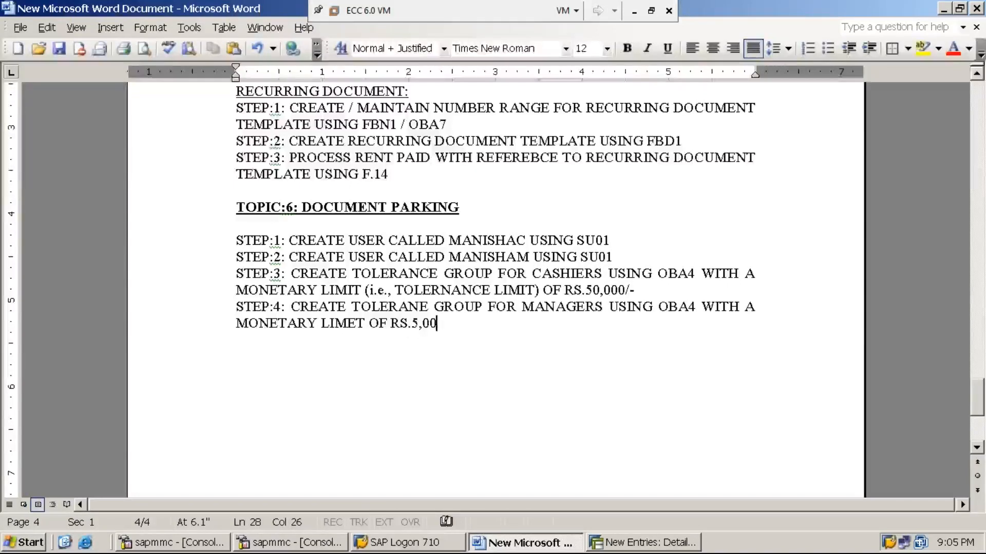
{"action": "type", "text": ",00"}
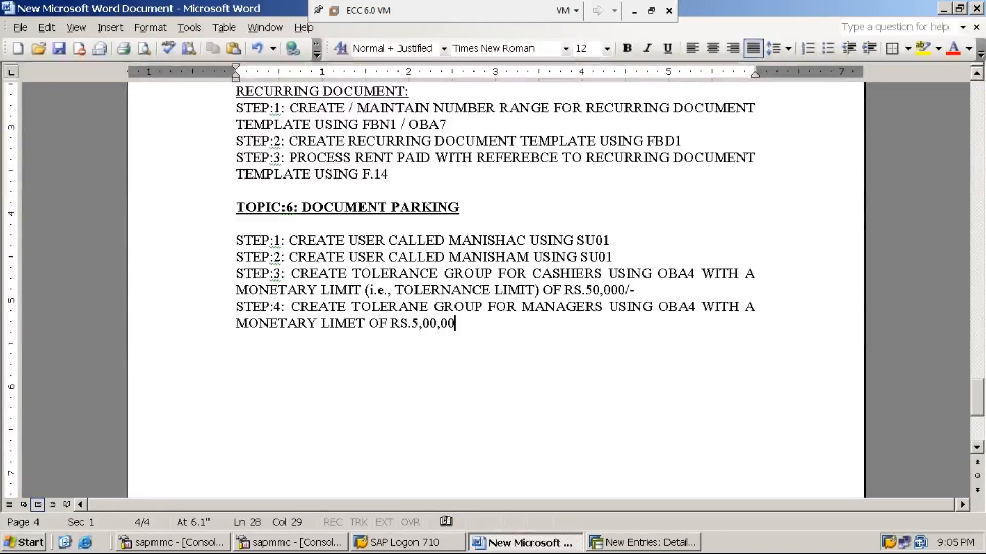
{"action": "type", "text": "0/-"}
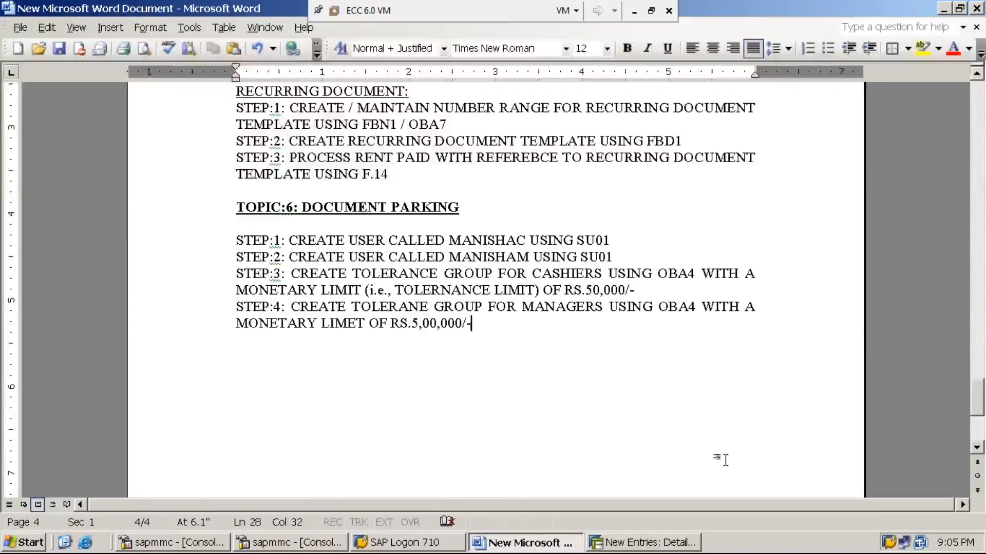
- Return to SAP, leave the entry screen with /n and rerun OBA4 to reach the overview list
{"action": "left_click", "coordinate": [661, 543]}
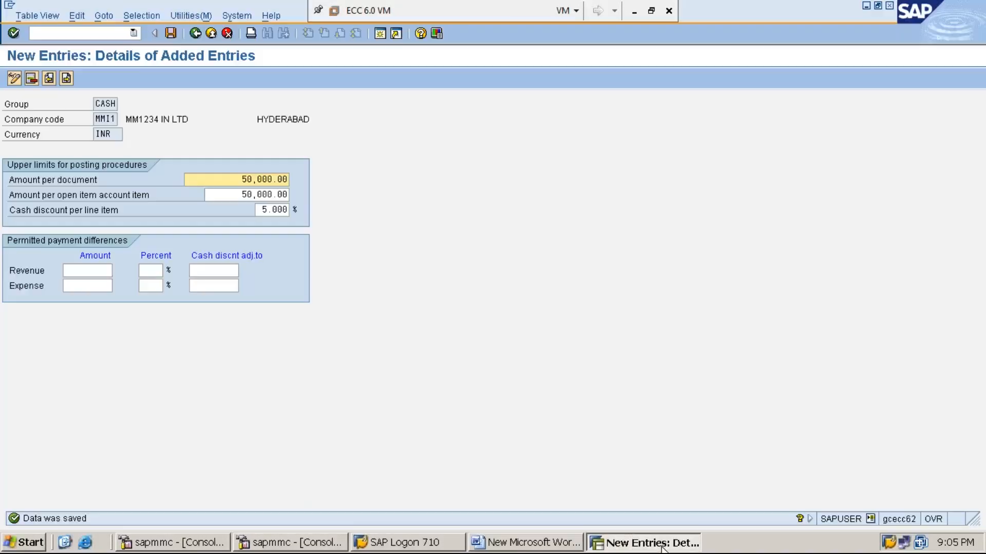
{"action": "left_click", "coordinate": [118, 32]}
{"action": "type", "text": "/n"}
{"action": "key", "text": "Return"}
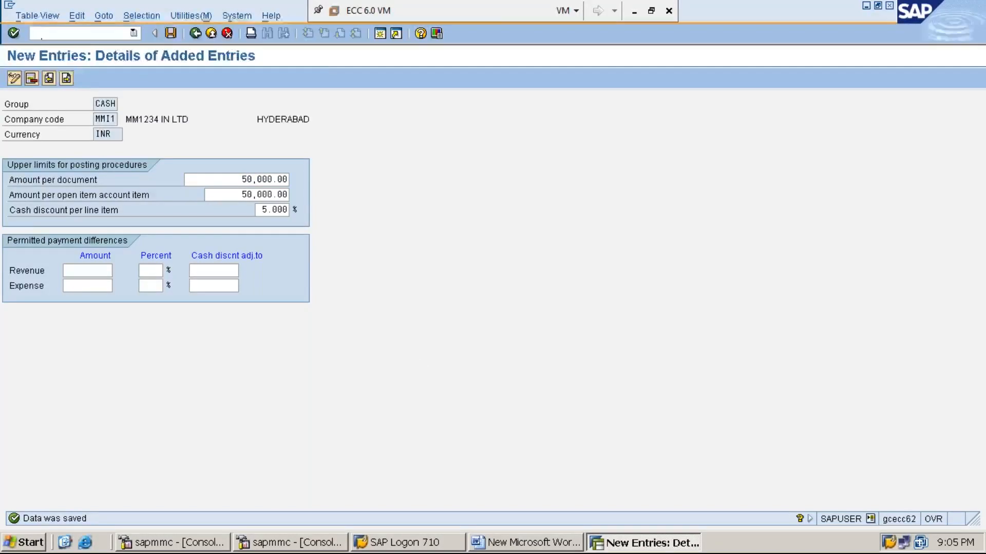
{"action": "type", "text": "OBA4"}
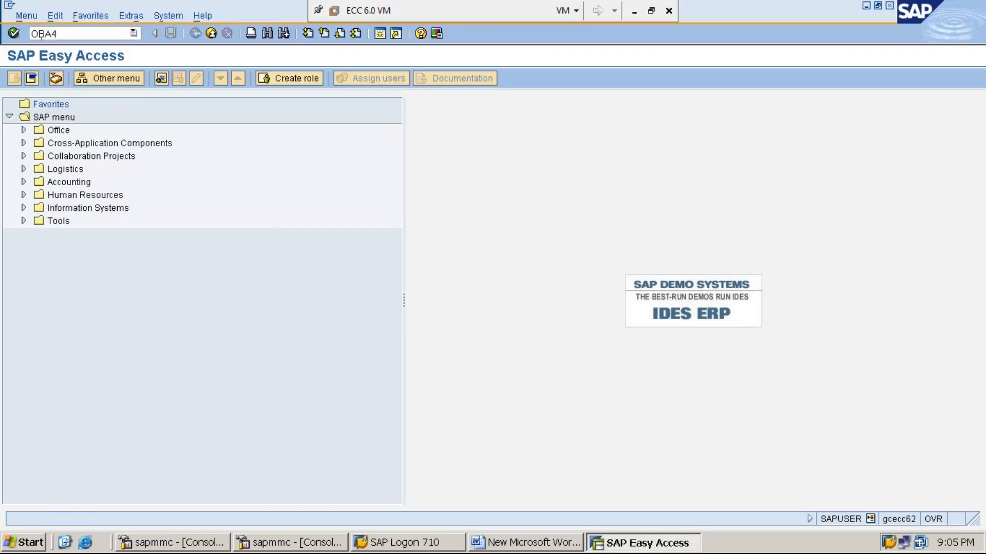
{"action": "key", "text": "Return"}
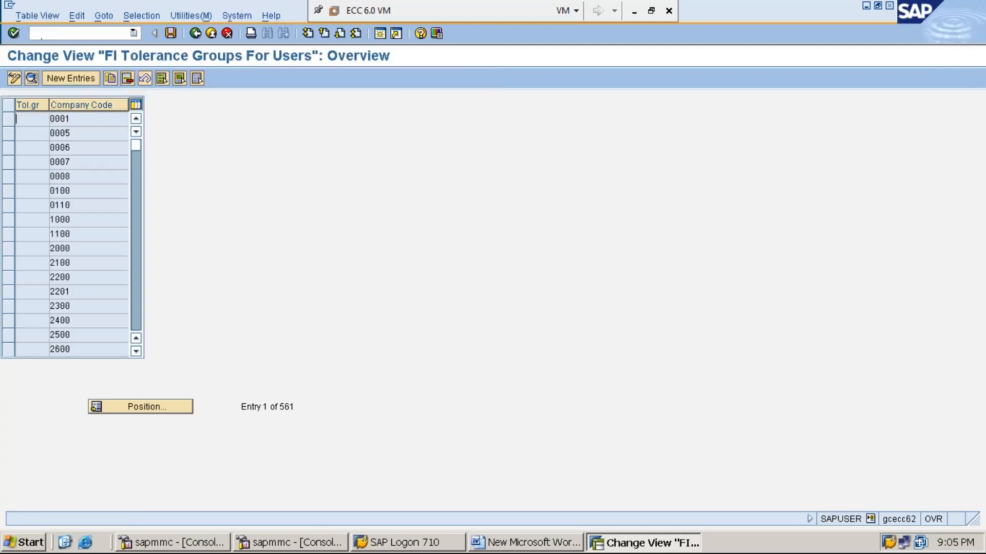
- Create a new tolerance group entry and enter MANA as the group name
{"action": "left_click", "coordinate": [77, 79]}
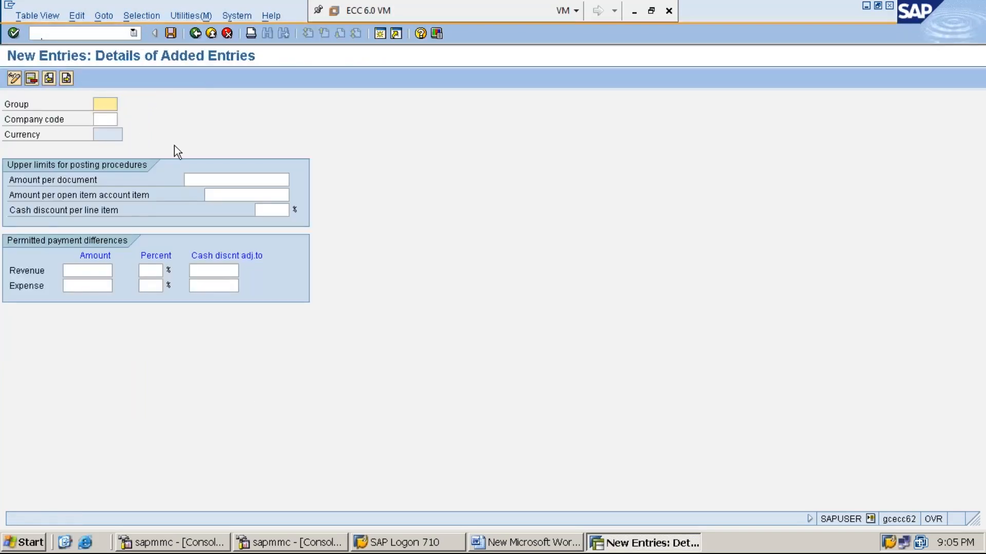
{"action": "type", "text": "MANA"}
- Enter company code MMI1, 500000 for both amount limits, and 10% cash discount per line item
{"action": "left_click", "coordinate": [111, 121]}
{"action": "type", "text": "M"}
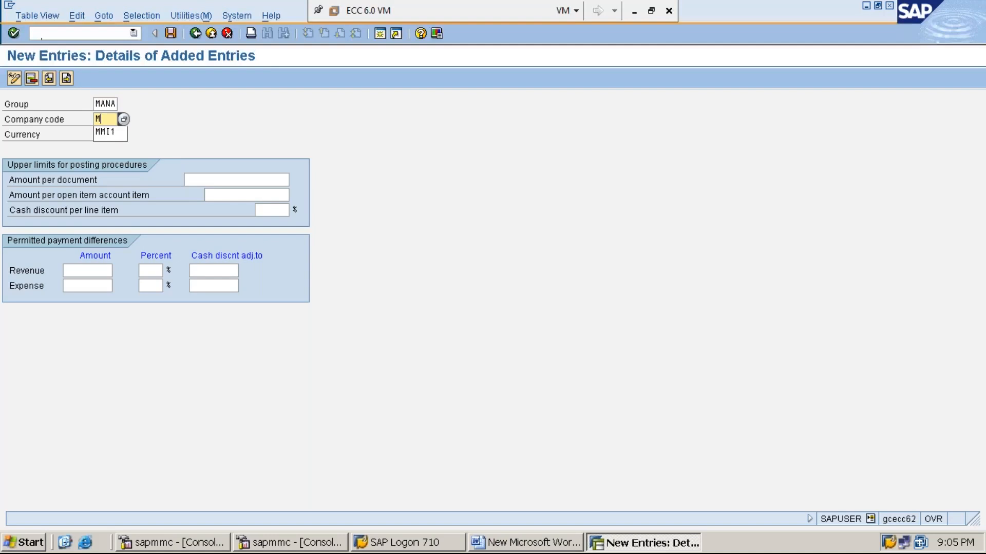
{"action": "type", "text": "MI1"}
{"action": "left_click", "coordinate": [236, 179]}
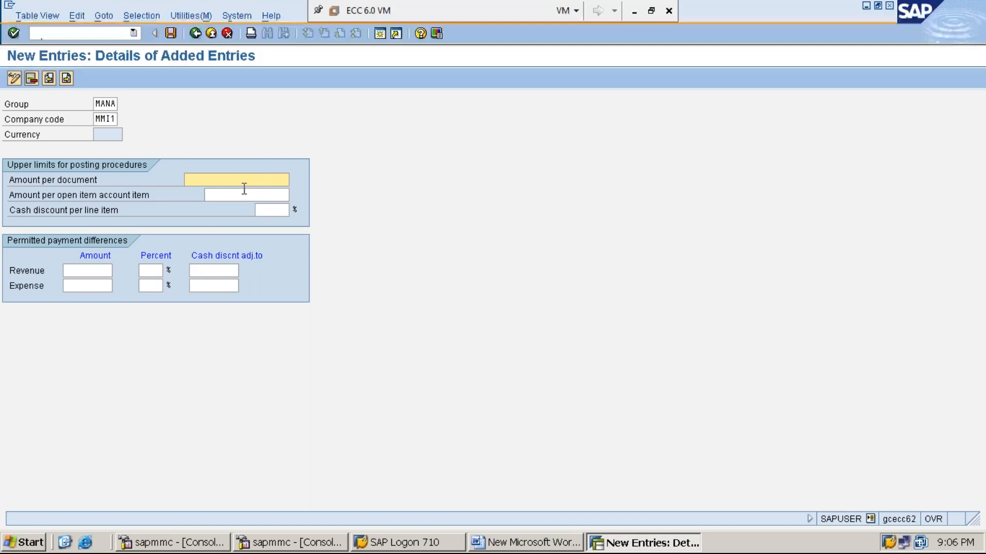
{"action": "type", "text": "500000"}
{"action": "key", "text": "Tab"}
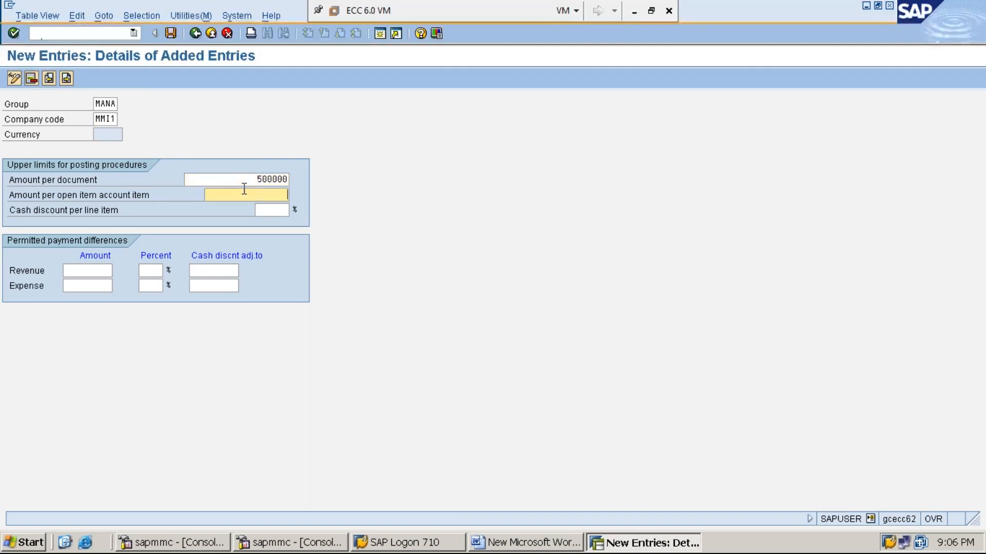
{"action": "type", "text": "500000"}
{"action": "key", "text": "Tab"}
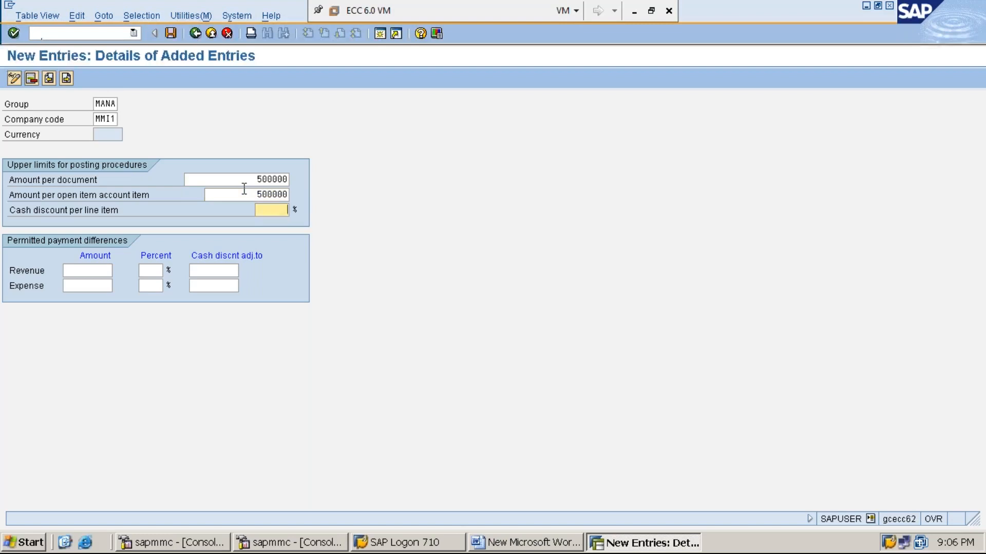
{"action": "type", "text": "10"}
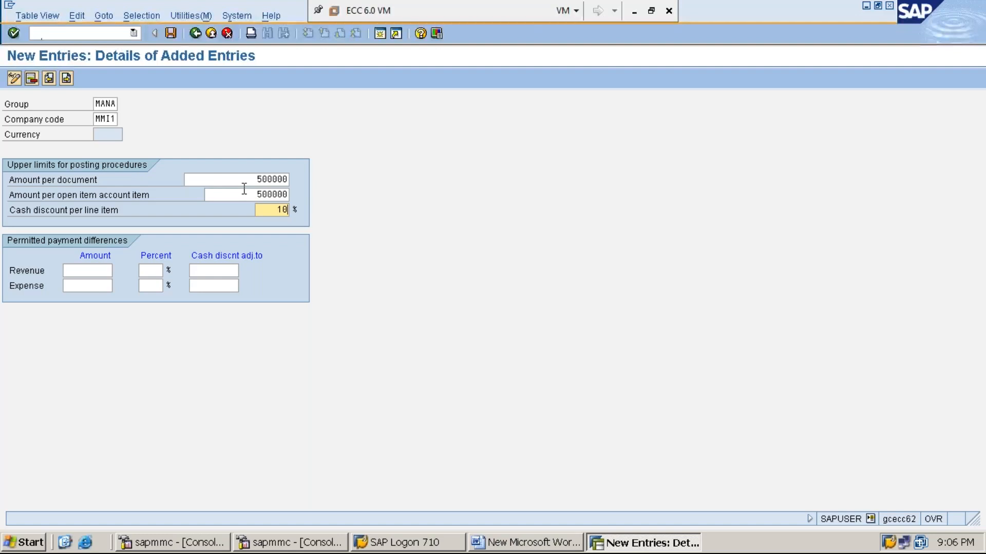
- Save the MANA group under the customizing request and go back to the overview list
{"action": "left_click", "coordinate": [171, 34]}
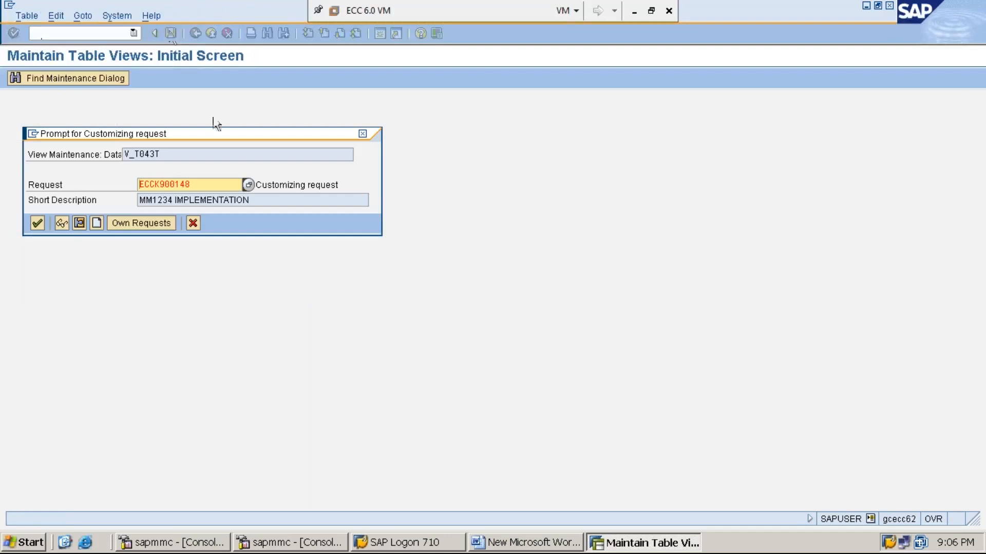
{"action": "key", "text": "Return"}
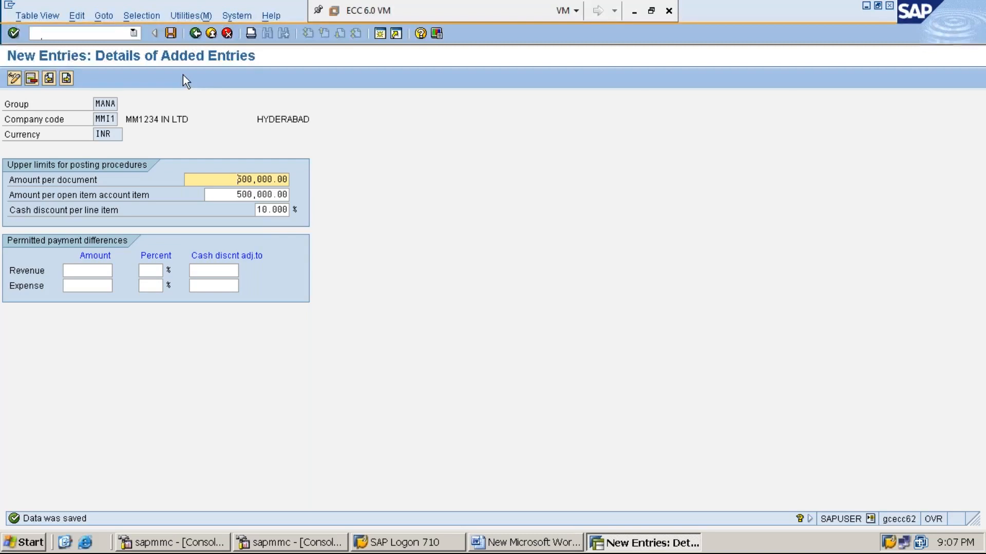
{"action": "left_click", "coordinate": [194, 35]}
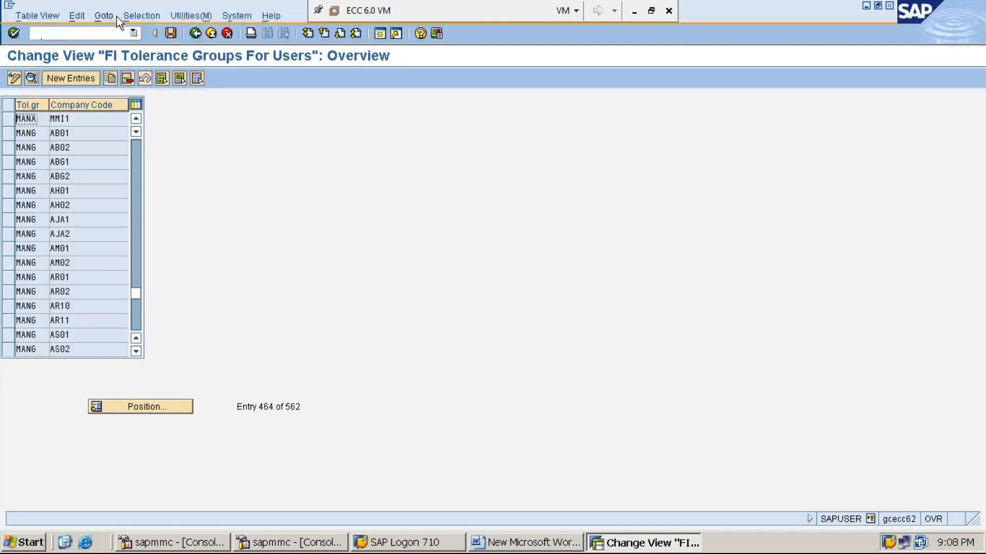
- Search the tolerance group list to jump to company code MMI1
{"action": "left_click", "coordinate": [146, 15]}
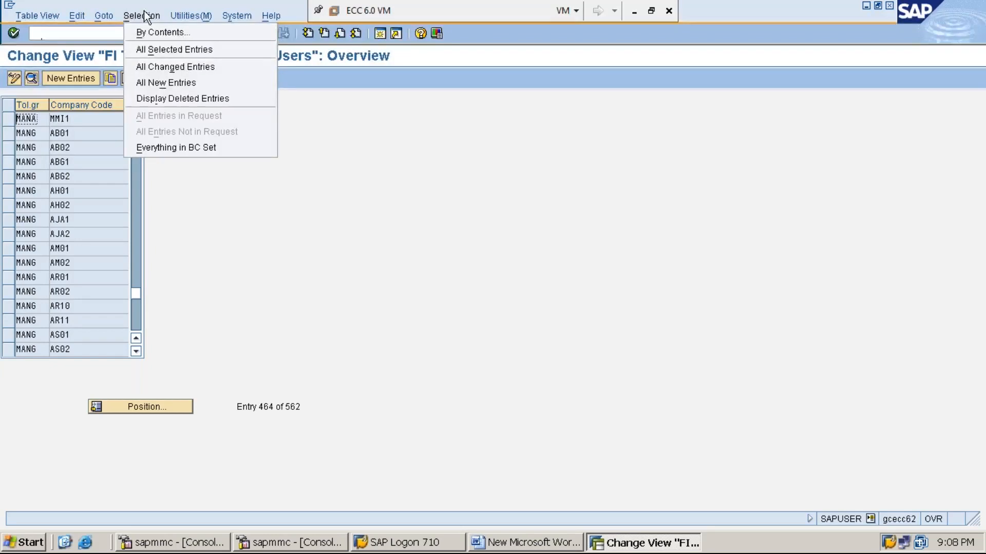
{"action": "left_click", "coordinate": [168, 406]}
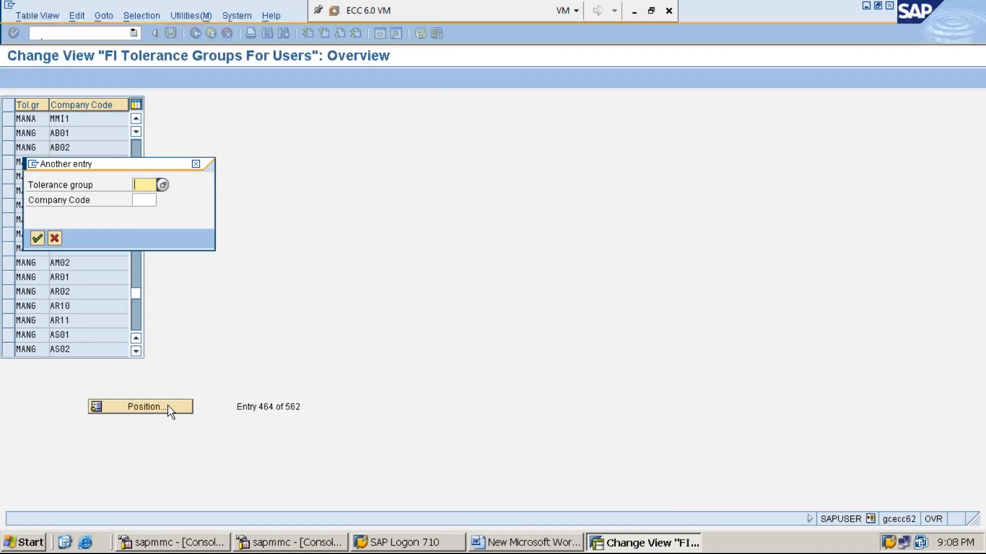
{"action": "key", "text": "Tab"}
{"action": "type", "text": "MMI1"}
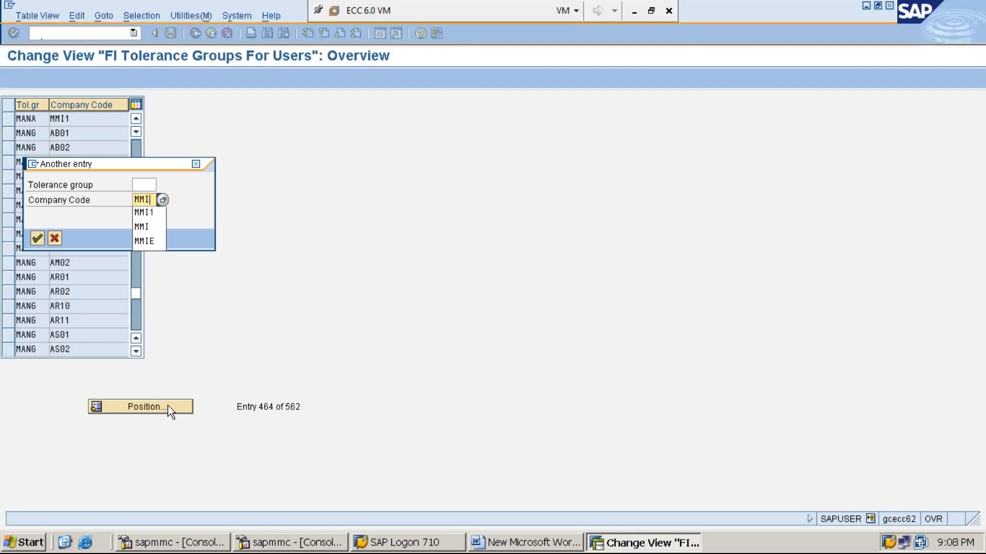
{"action": "key", "text": "Return"}
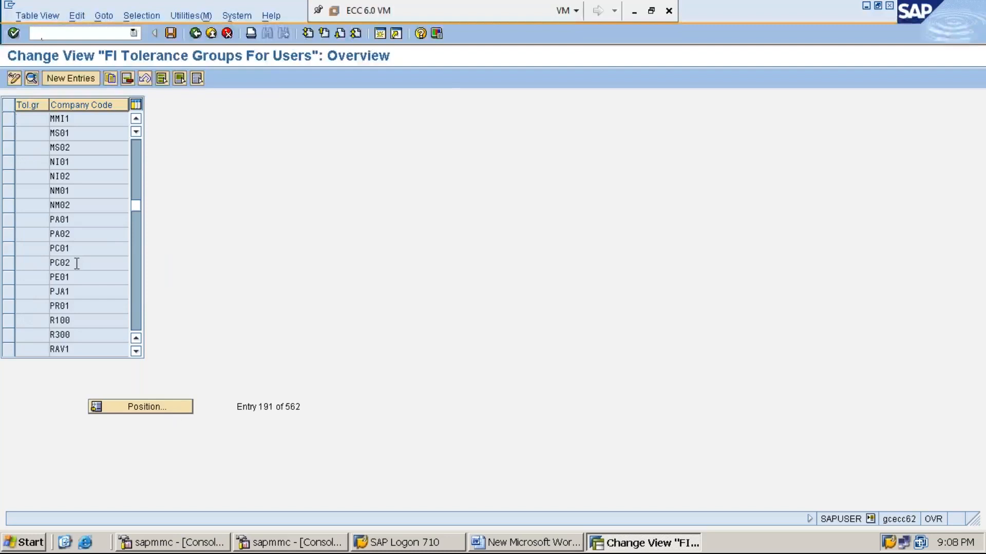
- Filter the list by contents on Company Code = MMI1
{"action": "left_click", "coordinate": [188, 16]}
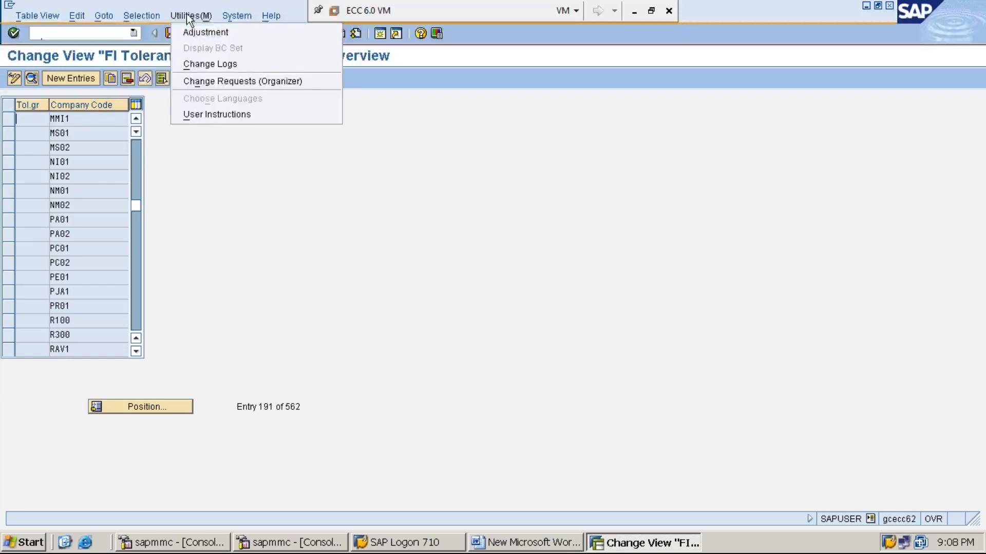
{"action": "mouse_move", "coordinate": [154, 14]}
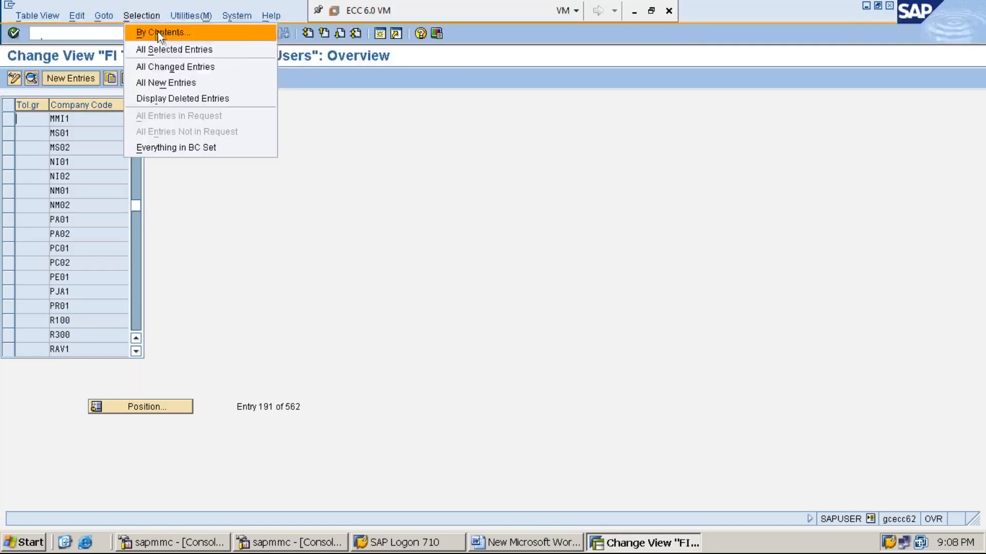
{"action": "left_click", "coordinate": [159, 31]}
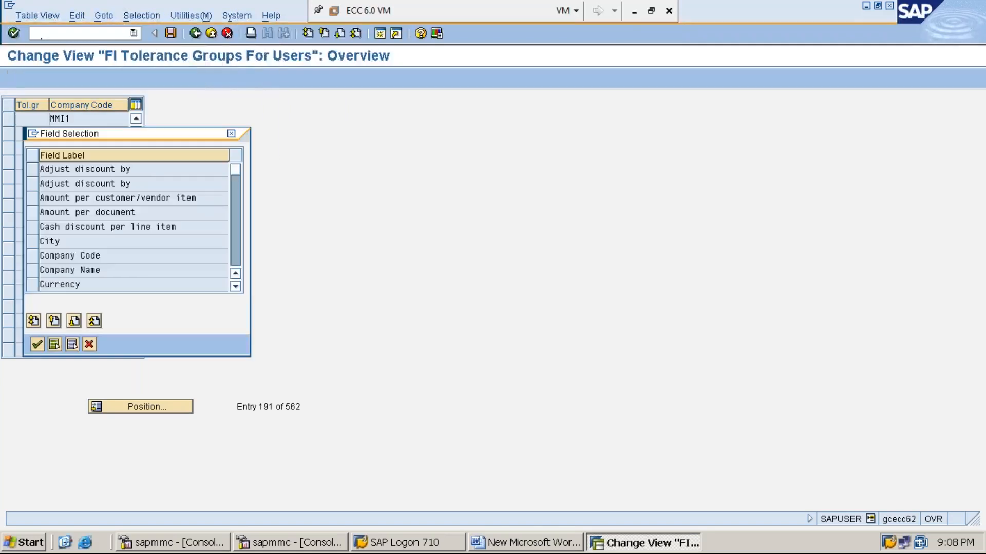
{"action": "left_click", "coordinate": [31, 255]}
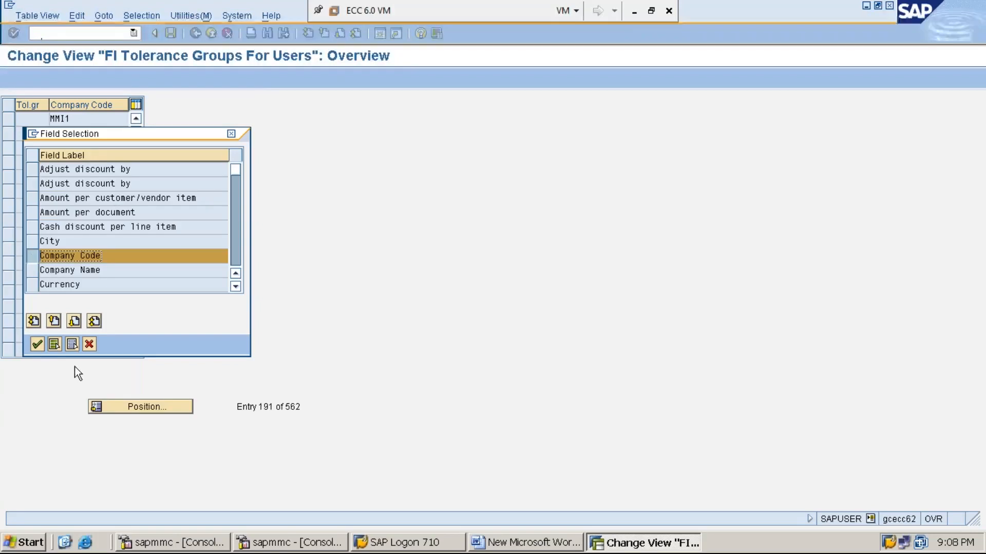
{"action": "left_click", "coordinate": [37, 344]}
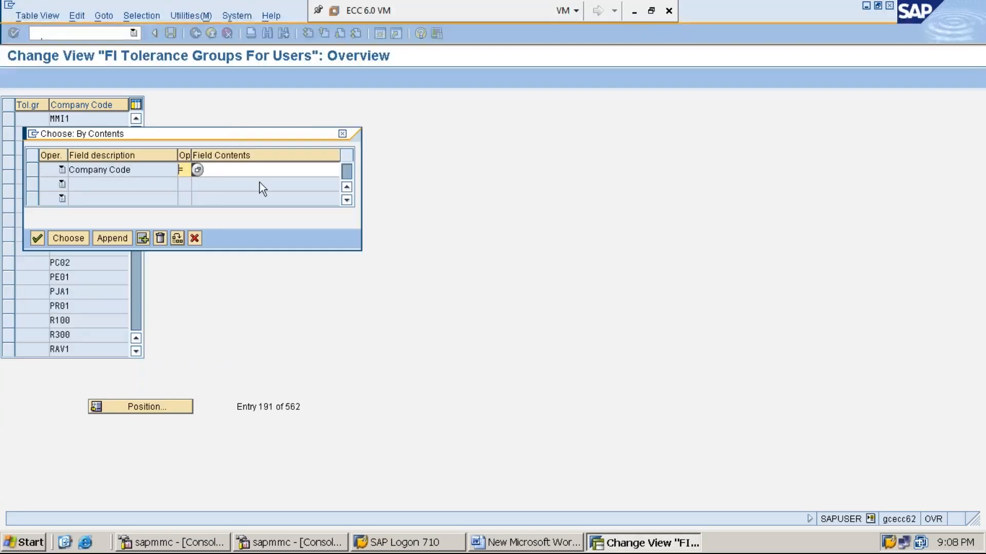
{"action": "left_click", "coordinate": [234, 170]}
{"action": "type", "text": "MMI1"}
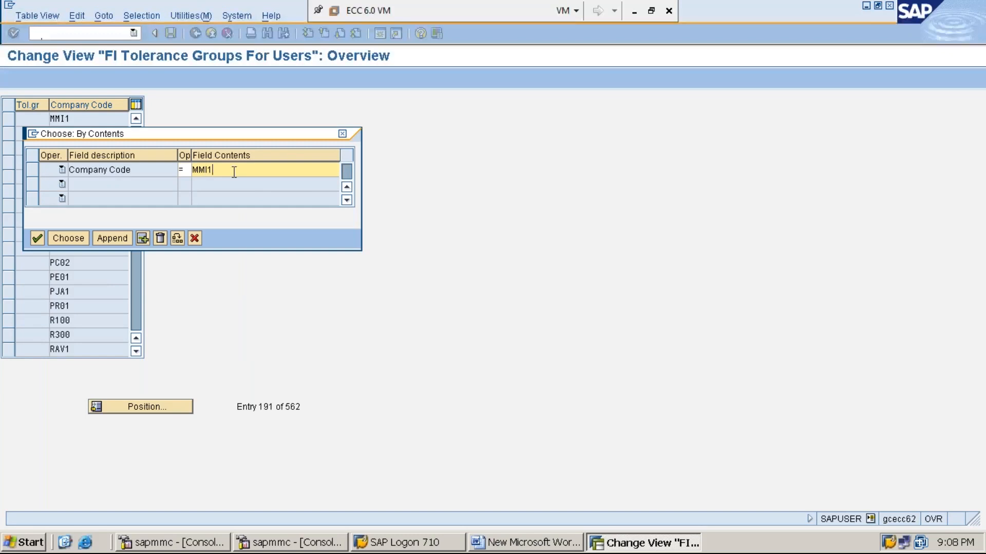
{"action": "left_click", "coordinate": [68, 238]}
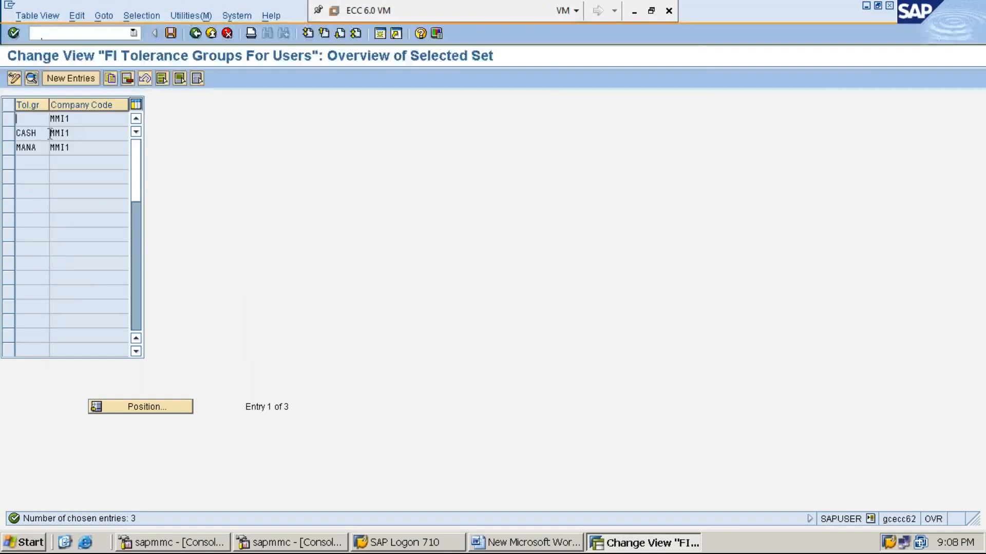
- Open the CASH tolerance group's details for company code MMI1
{"action": "left_click", "coordinate": [32, 134]}
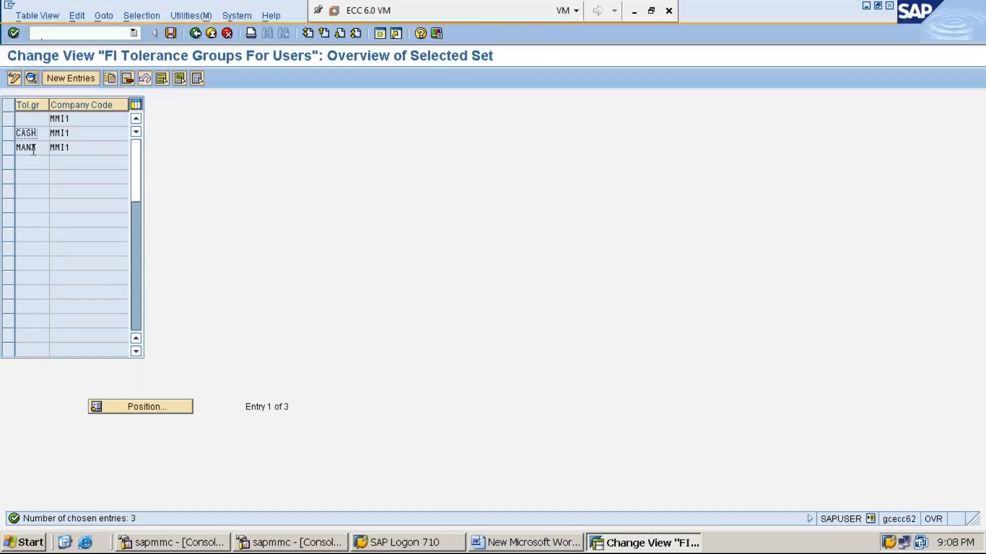
{"action": "left_click", "coordinate": [32, 149]}
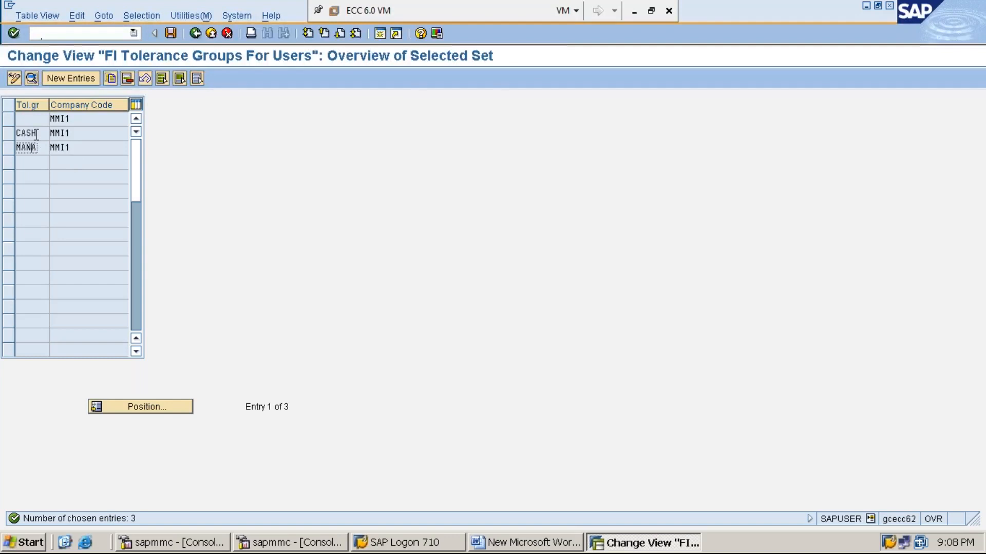
{"action": "left_click", "coordinate": [11, 134]}
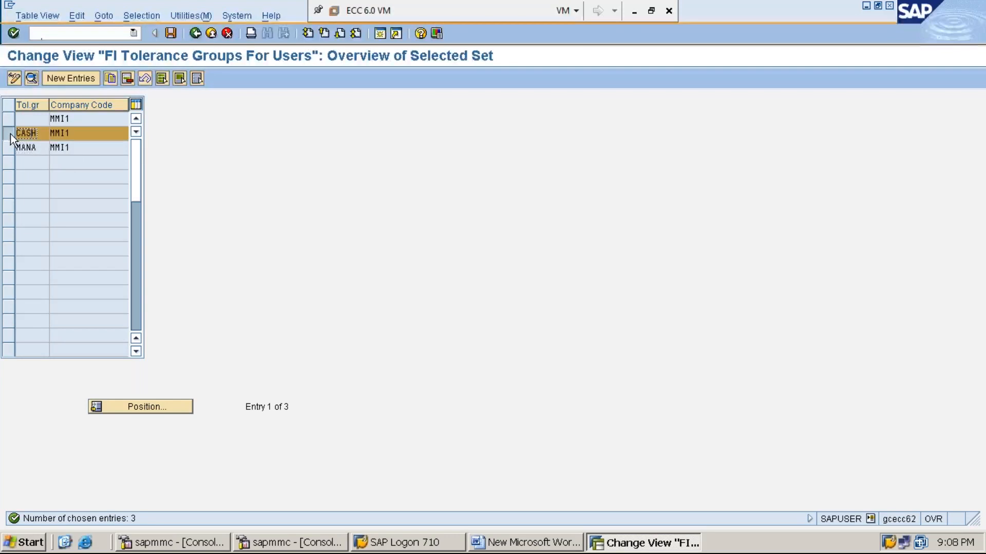
{"action": "left_click", "coordinate": [31, 79]}
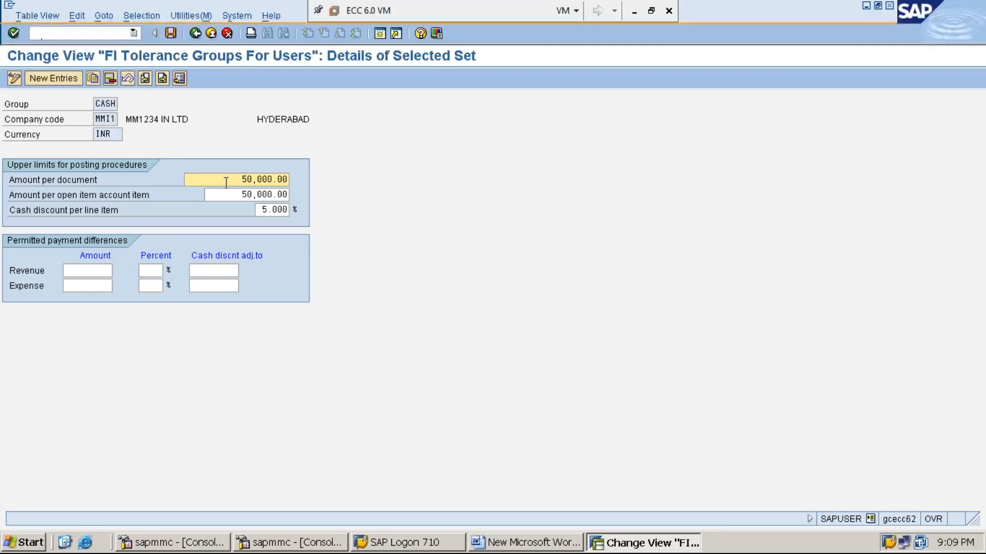
{"action": "left_click", "coordinate": [162, 80]}
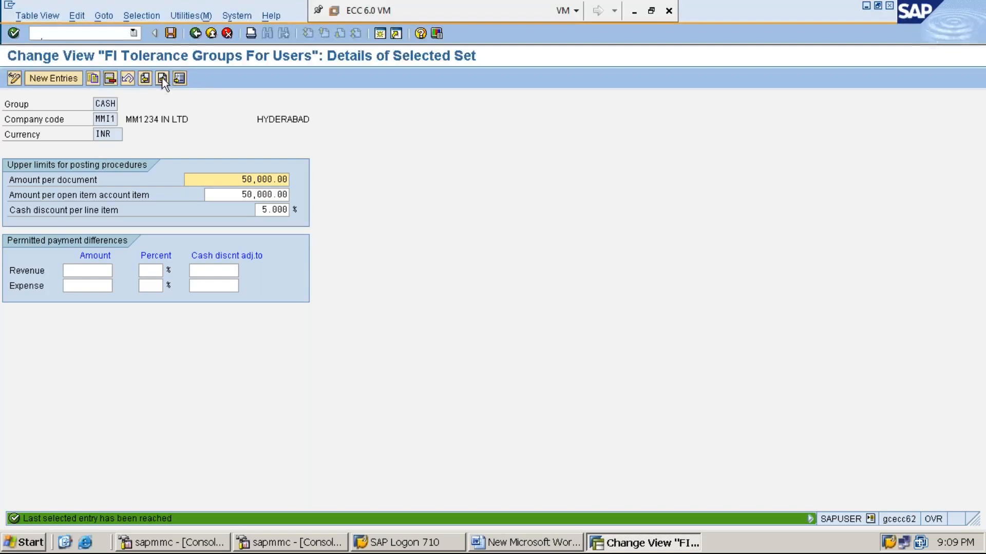
- Select CASH and MANA together and advance to MANA's 500,000.00 limits and 10% discount
{"action": "left_click", "coordinate": [195, 34]}
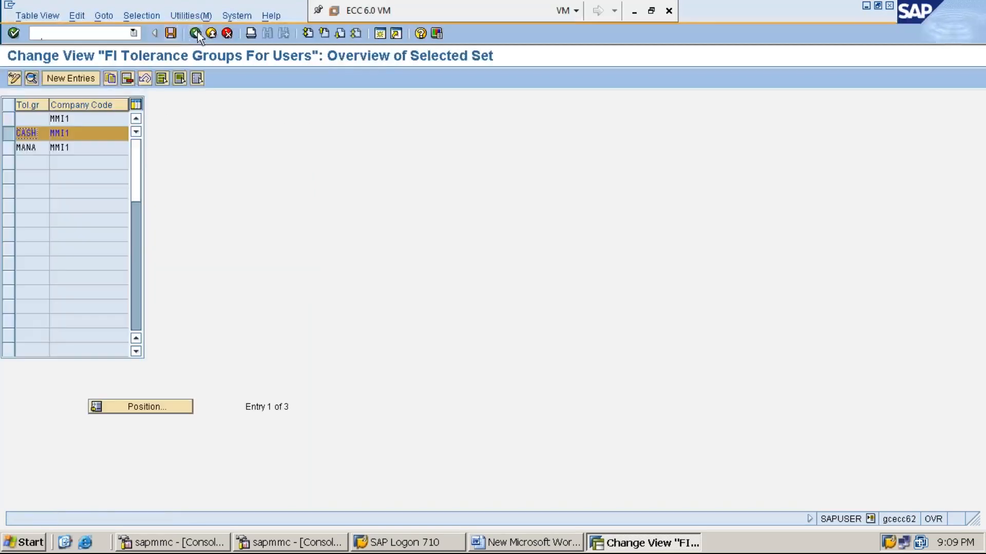
{"action": "left_click", "coordinate": [10, 148]}
{"action": "left_click", "coordinate": [30, 77]}
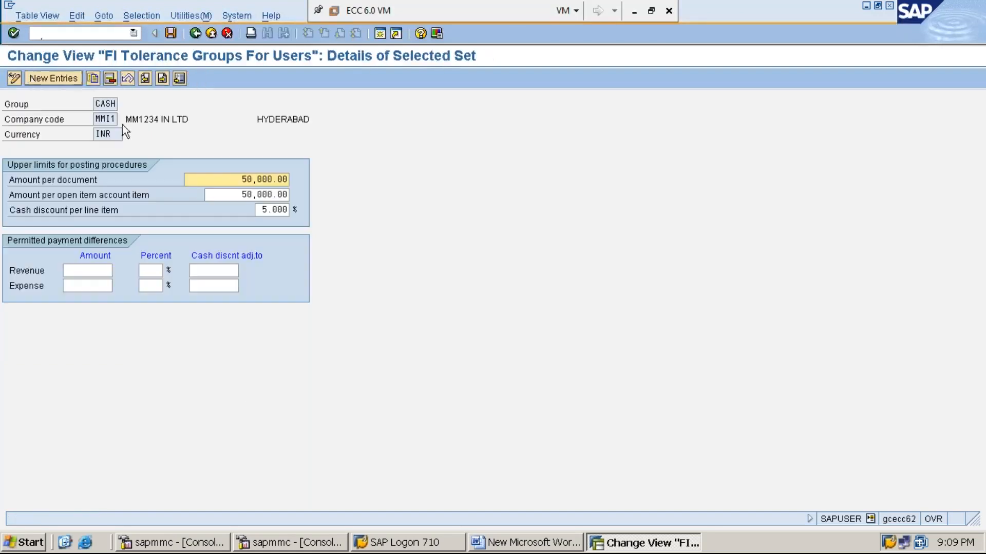
{"action": "left_click", "coordinate": [163, 80]}
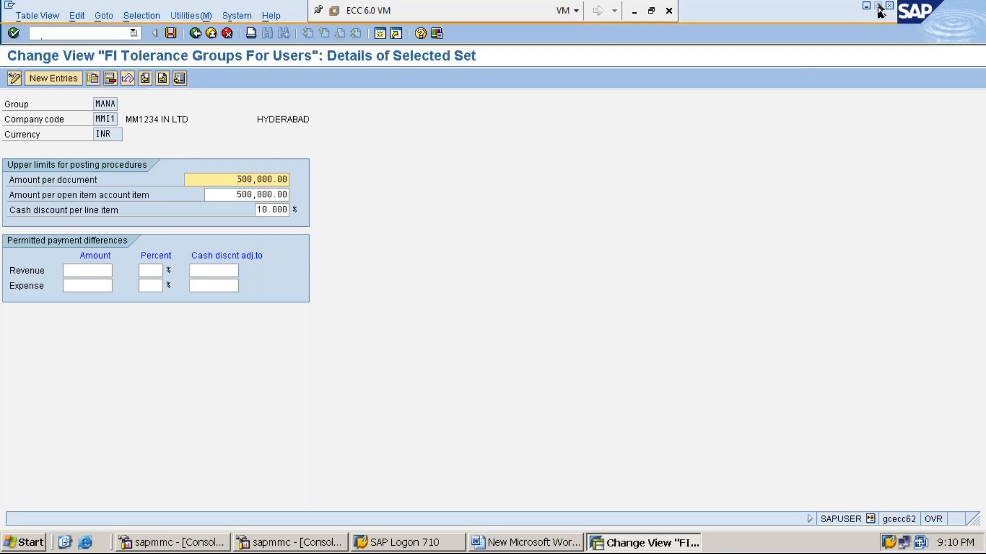
- Add the Word line 'STEP:5: ASSIGN USERS TO TOLERANE GROUPS USING OB57', then return to SAP
{"action": "left_click", "coordinate": [866, 6]}
{"action": "key", "text": "Return"}
{"action": "type", "text": "STEP"}
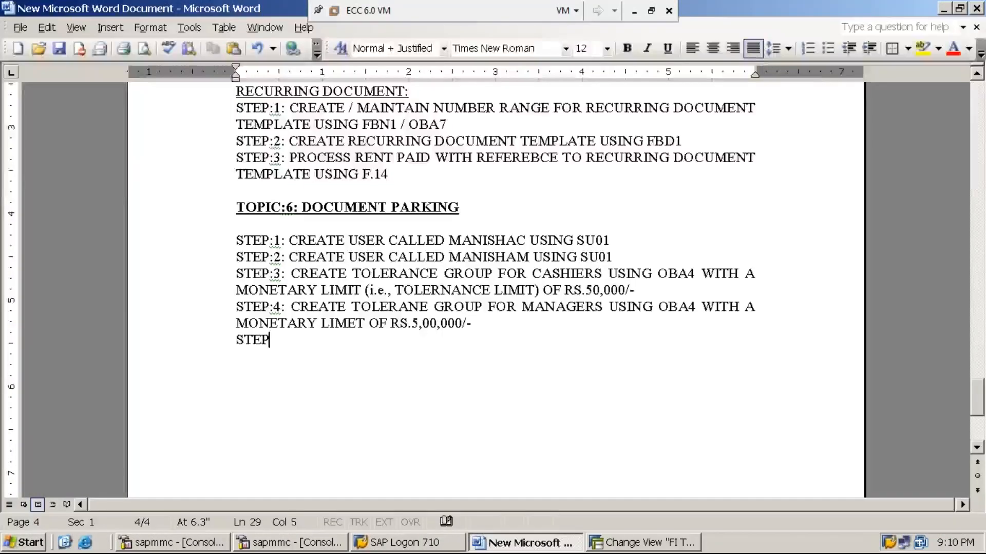
{"action": "type", "text": ":5: ASS"}
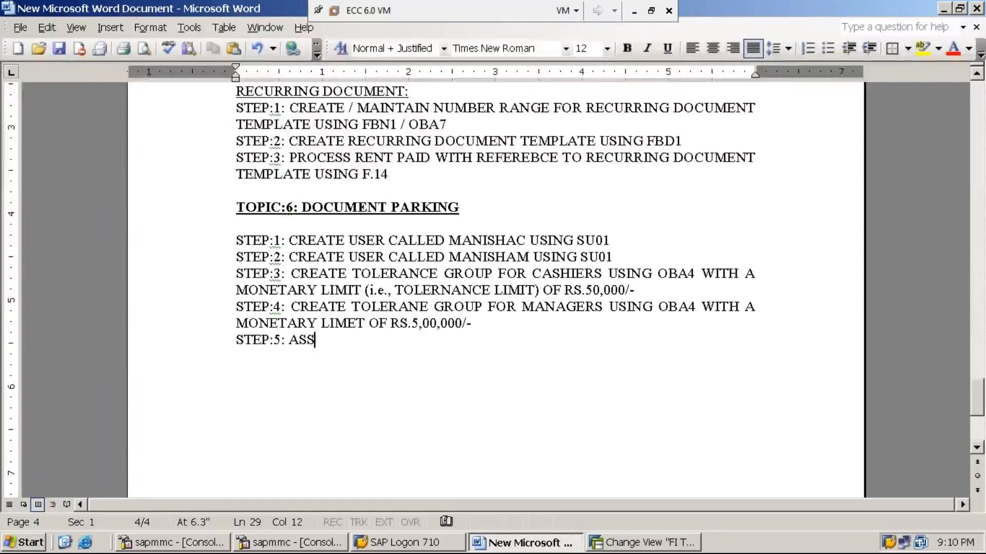
{"action": "type", "text": "IGN USER"}
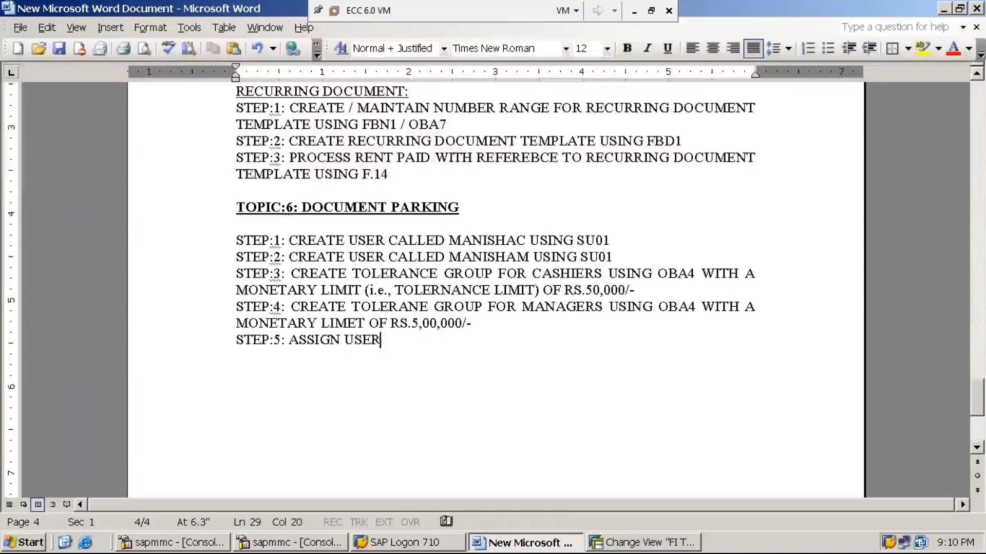
{"action": "type", "text": "S TO TO"}
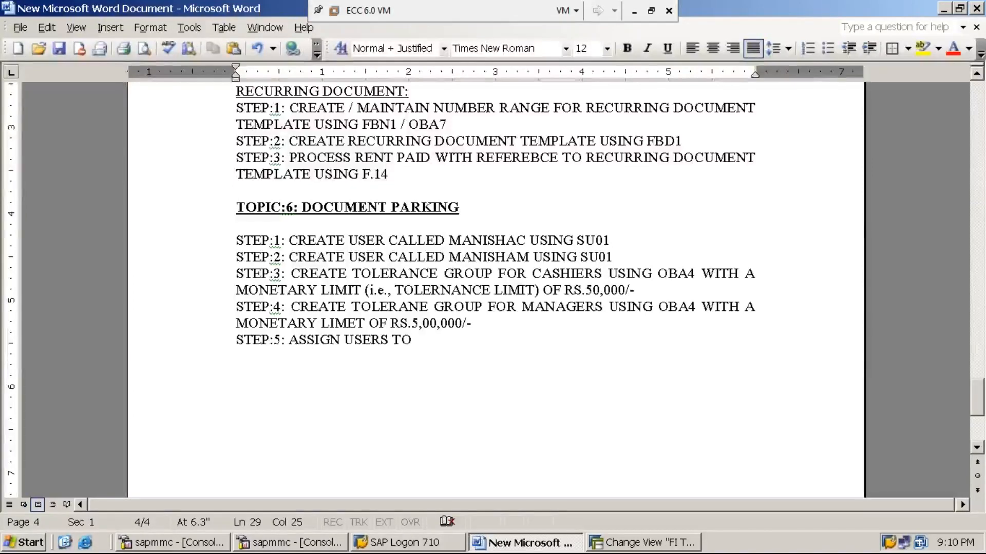
{"action": "type", "text": "TOLERANE "}
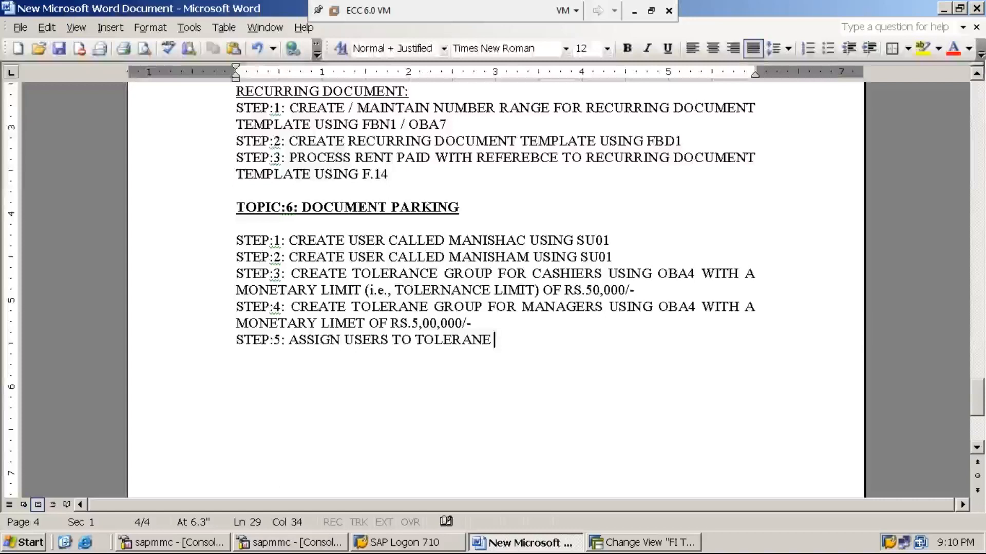
{"action": "type", "text": "GROUPS "}
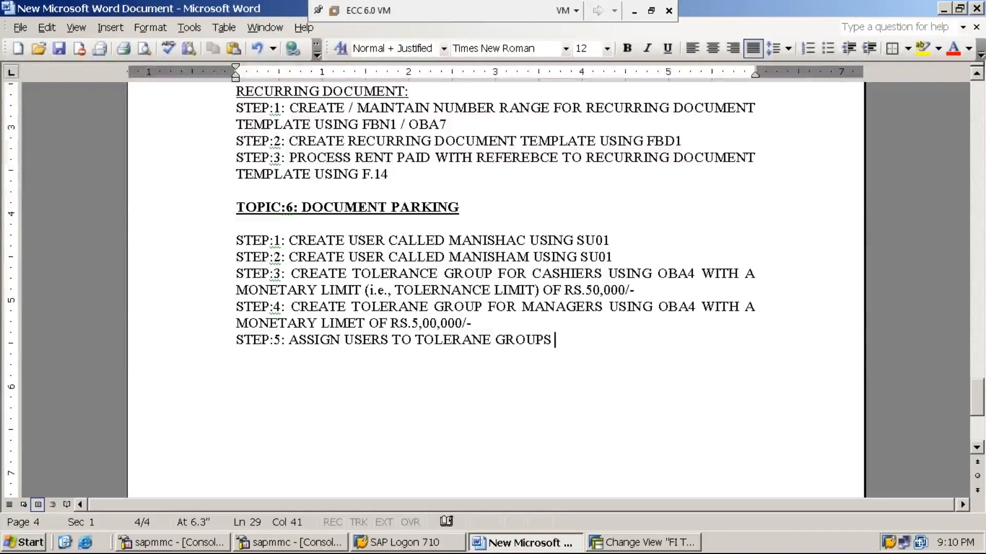
{"action": "type", "text": "USING"}
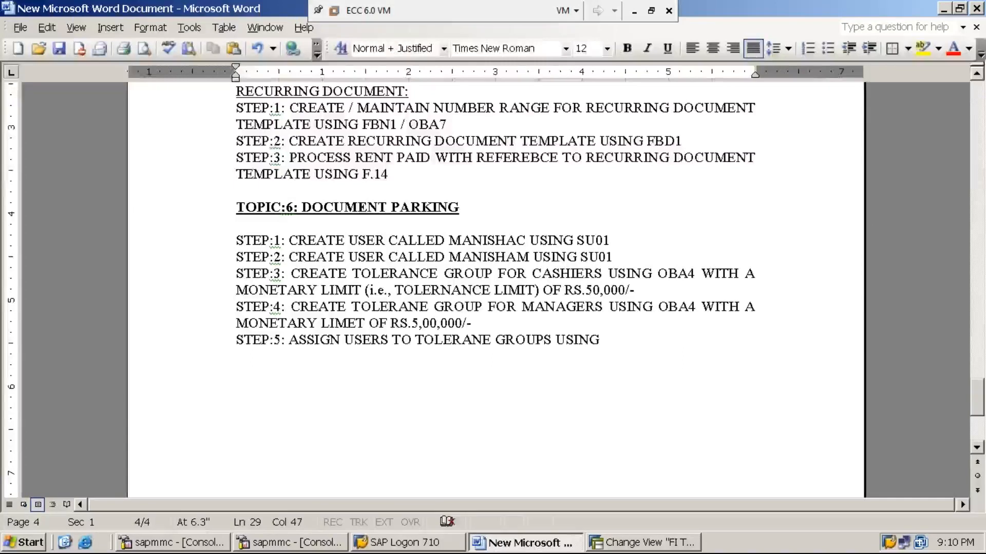
{"action": "type", "text": "OB57"}
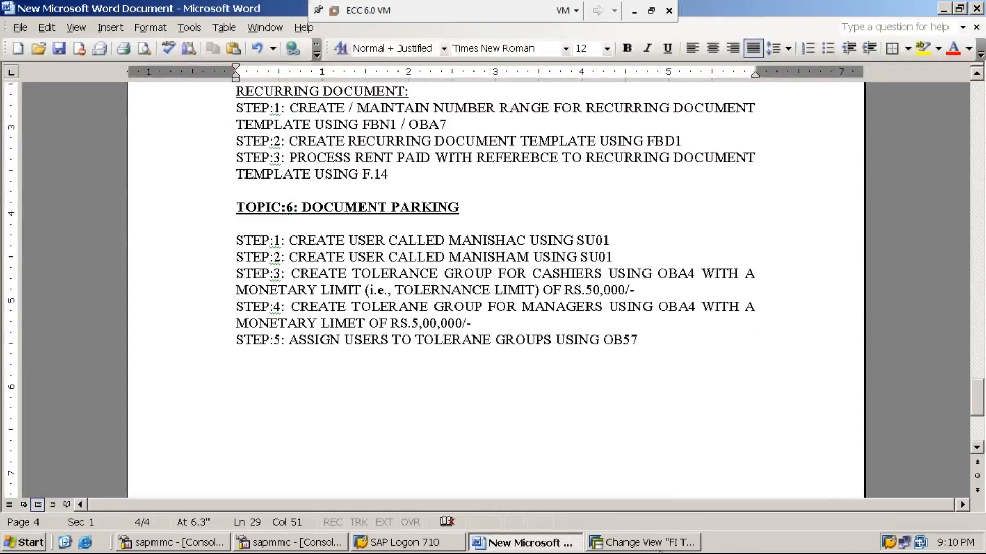
{"action": "left_click", "coordinate": [644, 543]}
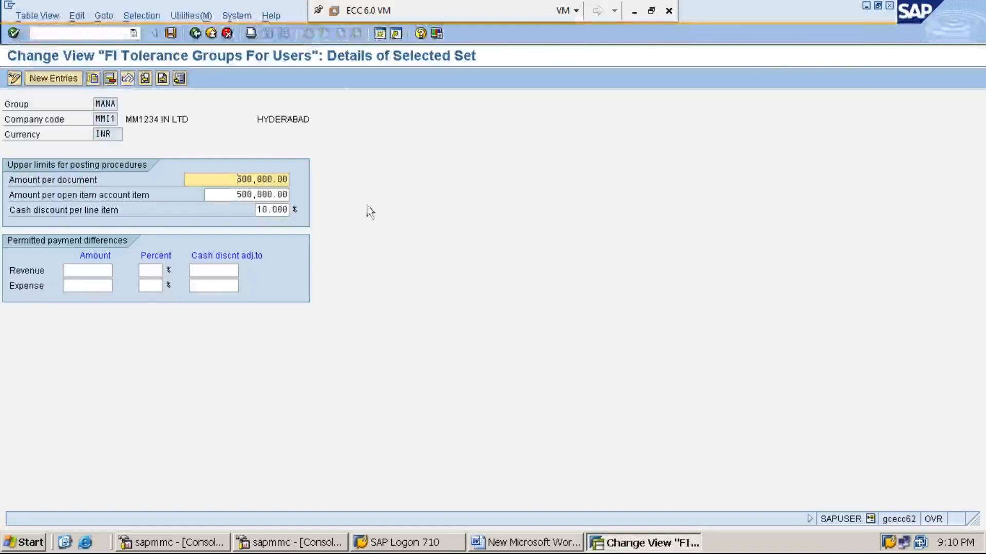
- End the current transaction with /n and start transaction SPRO
{"action": "left_click", "coordinate": [119, 33]}
{"action": "type", "text": "/n"}
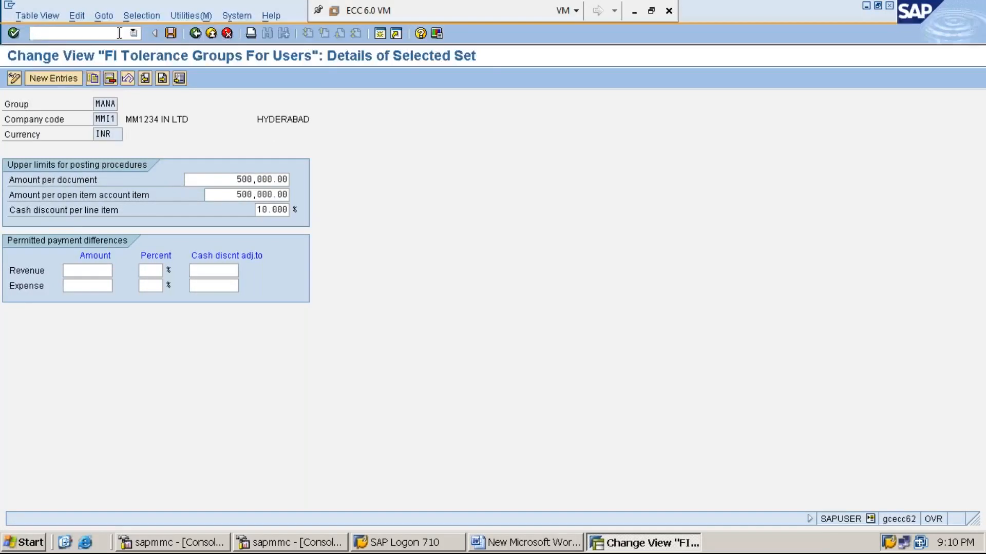
{"action": "key", "text": "Return"}
{"action": "type", "text": "SPRO"}
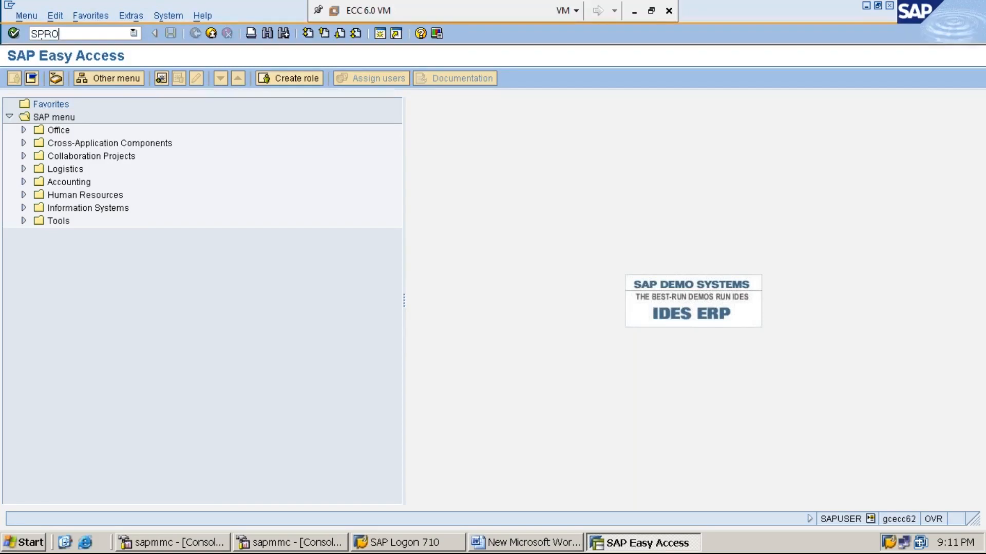
{"action": "key", "text": "Return"}
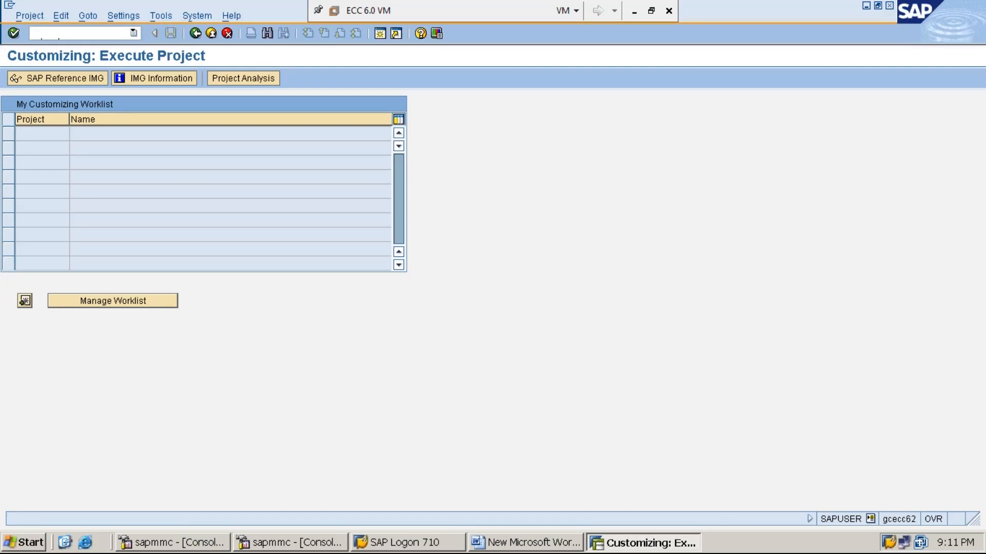
- In the SAP Reference IMG, expand Financial Accounting down to Financial Accounting Global Settings
{"action": "left_click", "coordinate": [83, 81]}
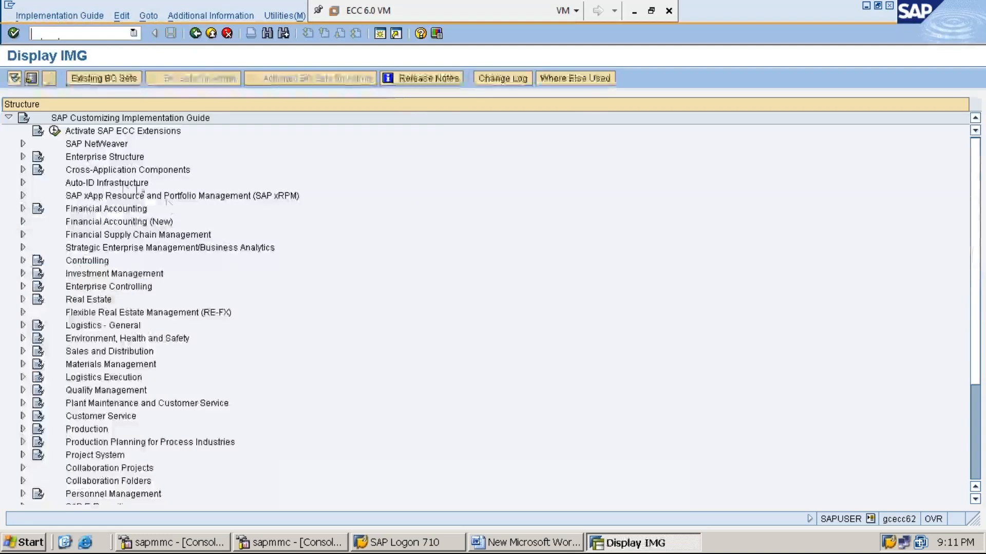
{"action": "left_click", "coordinate": [133, 211]}
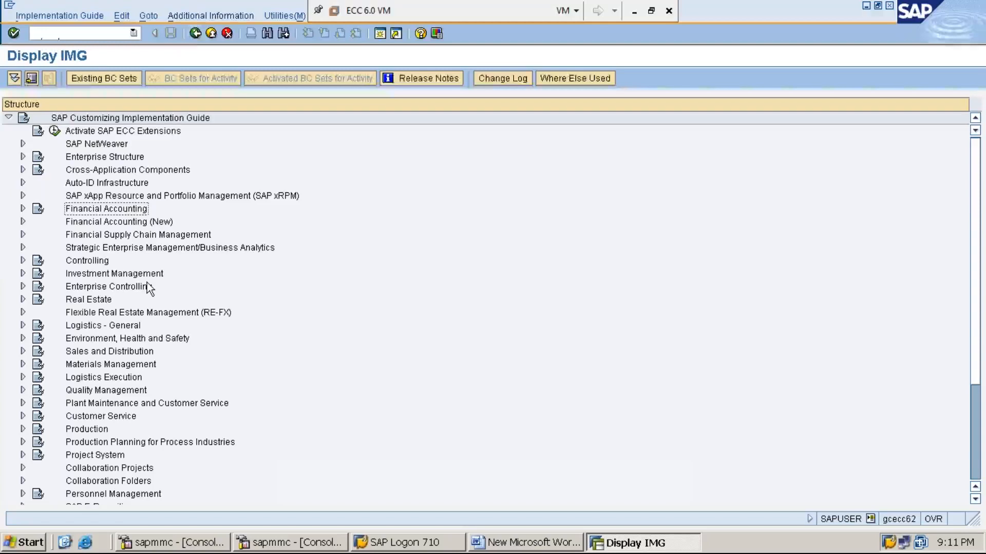
{"action": "key", "text": "Right"}
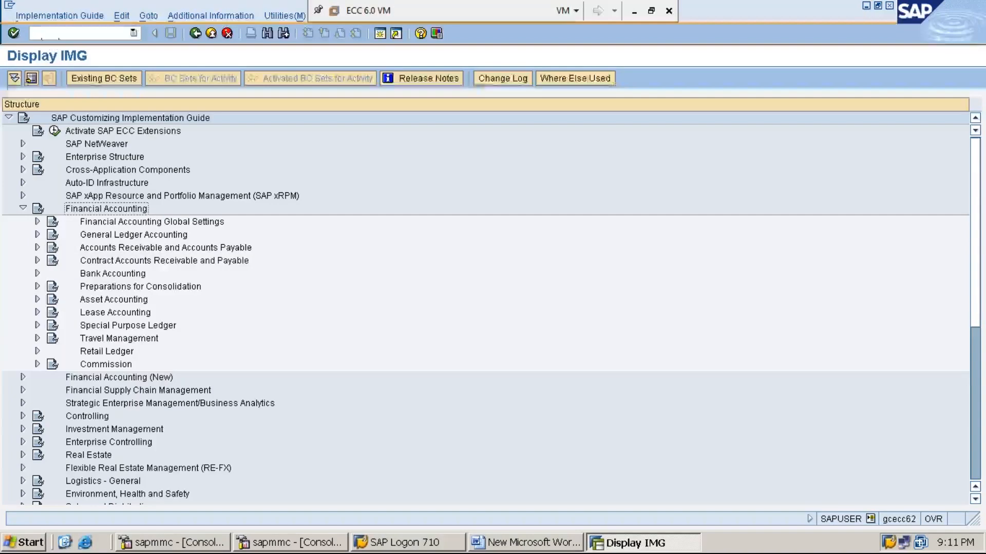
{"action": "left_click", "coordinate": [37, 221]}
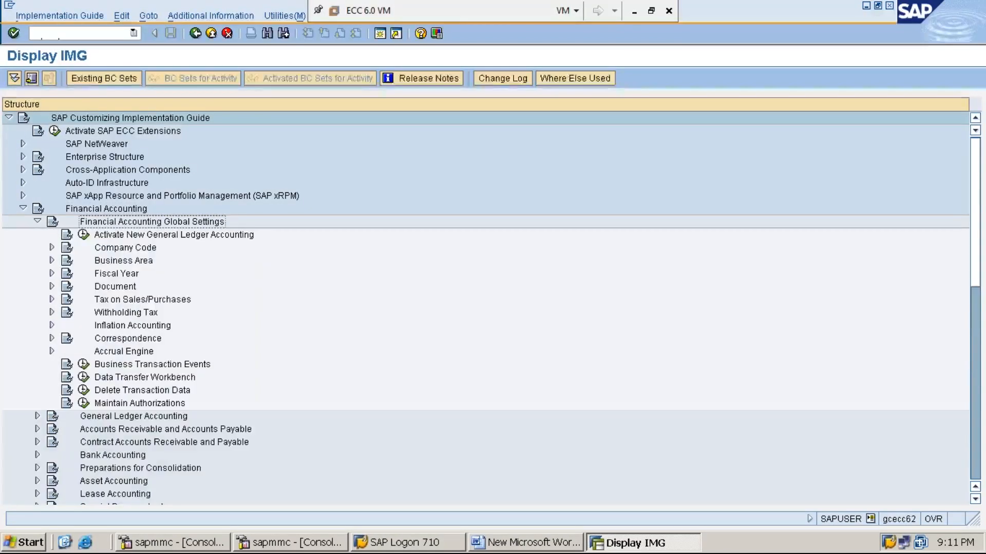
- Turn on display of IMG activity keys beside the tree entries
{"action": "left_click", "coordinate": [215, 17]}
{"action": "key", "text": "Right"}
{"action": "key", "text": "Down"}
{"action": "key", "text": "Right"}
{"action": "key", "text": "Down"}
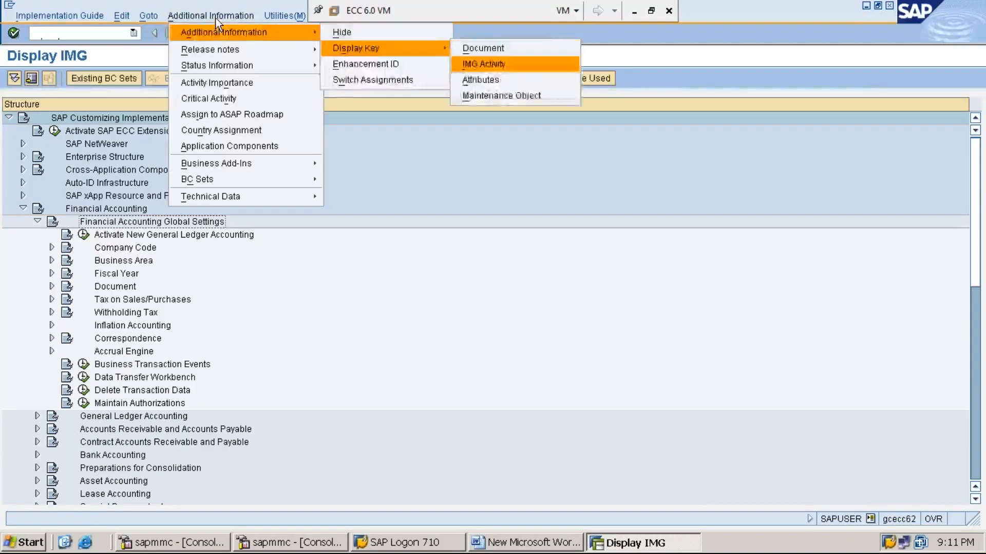
{"action": "key", "text": "Return"}
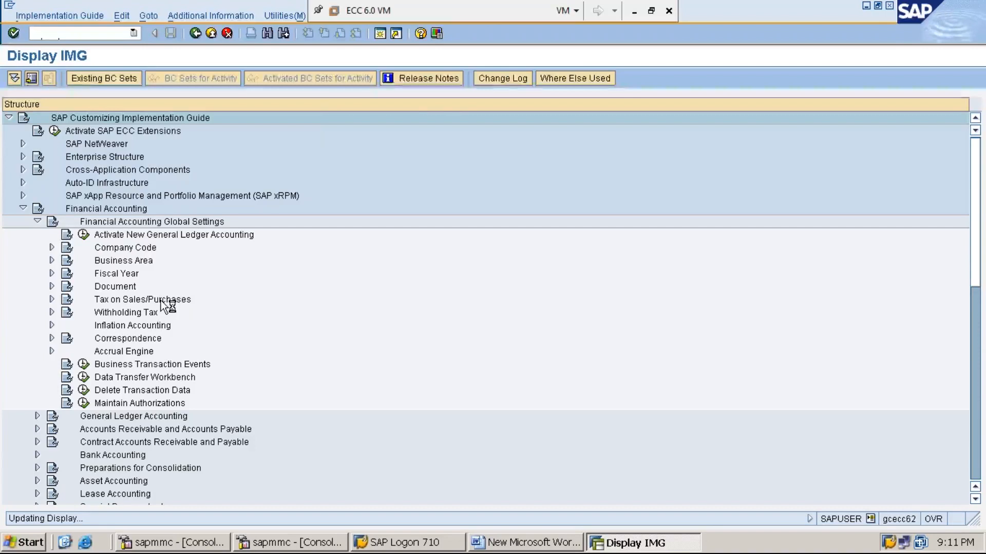
- Expand Document > Line Item to reveal the Assign User/Tolerance Groups activity
{"action": "left_click", "coordinate": [124, 289]}
{"action": "double_click", "coordinate": [125, 289]}
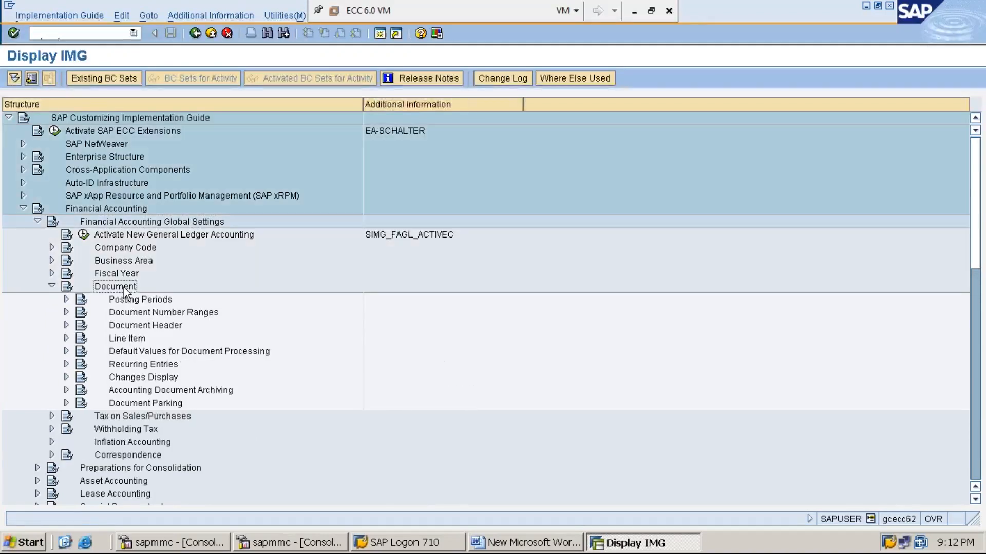
{"action": "key", "text": "Down"}
{"action": "key", "text": "Down"}
{"action": "key", "text": "Down"}
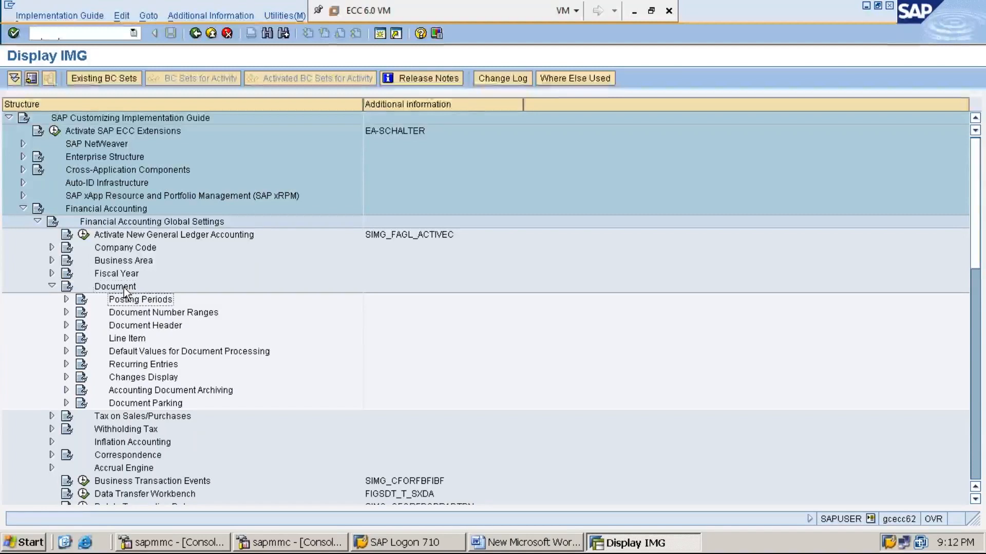
{"action": "key", "text": "Down"}
{"action": "key", "text": "Right"}
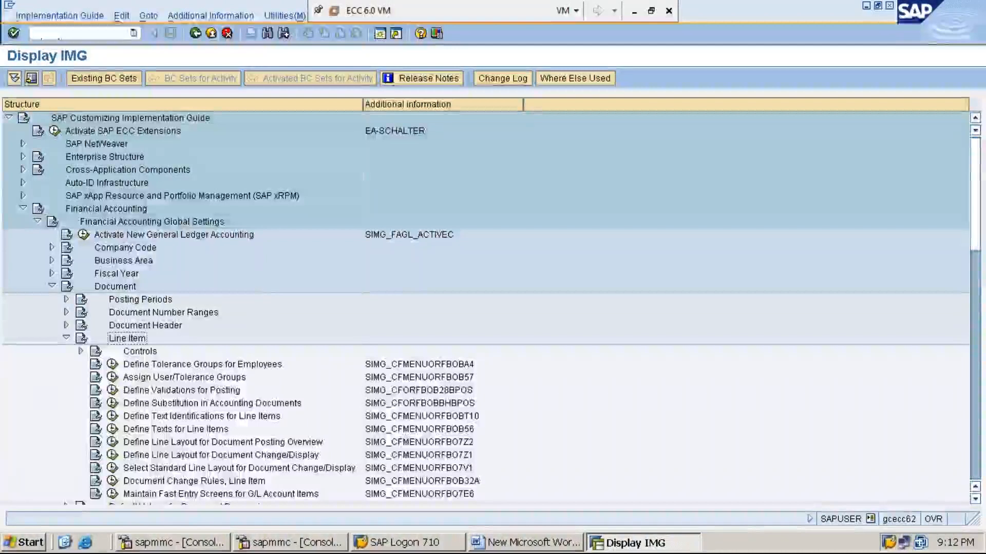
{"action": "key", "text": "Left"}
{"action": "key", "text": "Right"}
{"action": "key", "text": "Left"}
{"action": "key", "text": "Right"}
{"action": "key", "text": "Left"}
{"action": "key", "text": "Right"}
{"action": "key", "text": "Left"}
{"action": "key", "text": "Left"}
{"action": "key", "text": "Left"}
{"action": "key", "text": "Right"}
{"action": "key", "text": "Down"}
{"action": "key", "text": "Down"}
{"action": "key", "text": "Down"}
{"action": "key", "text": "Right"}
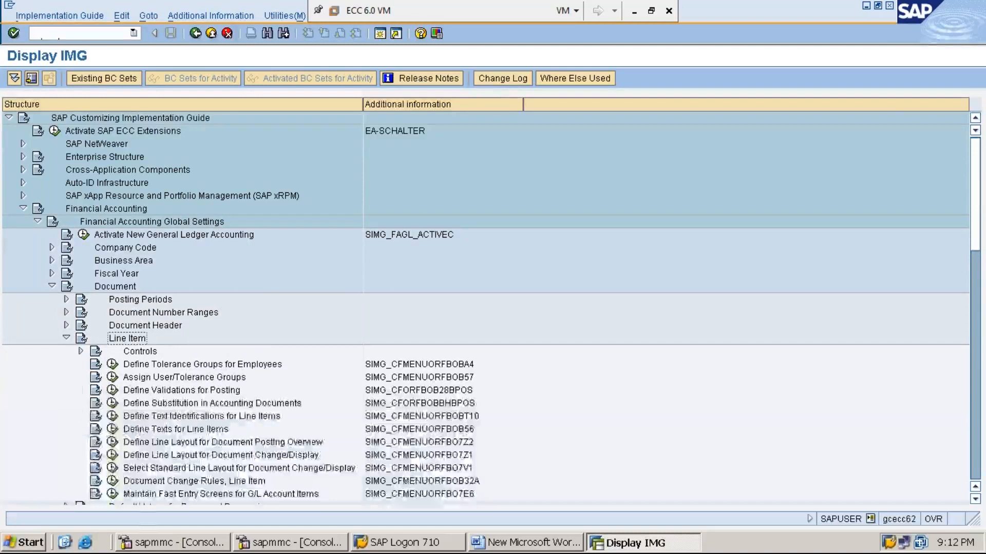
{"action": "key", "text": "Down"}
{"action": "key", "text": "Down"}
{"action": "key", "text": "Down"}
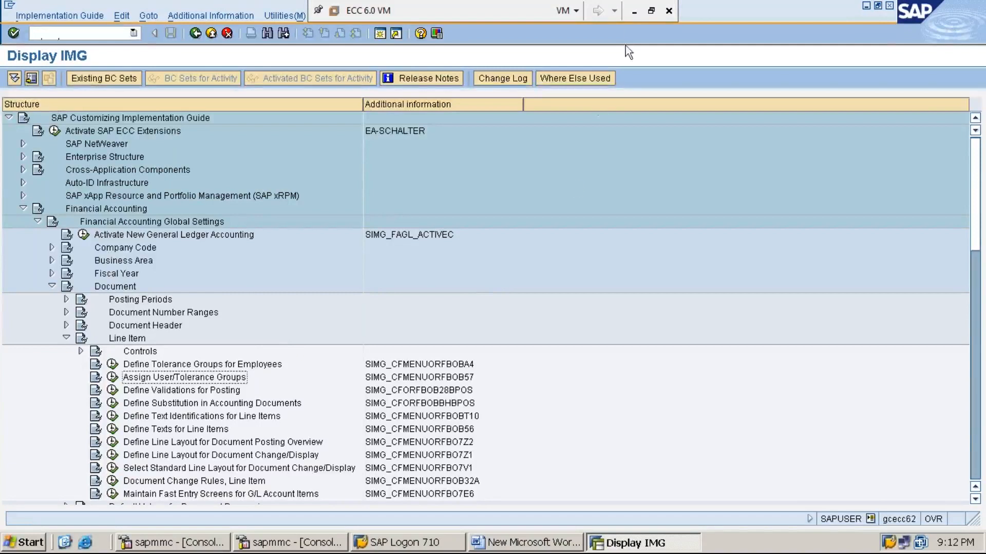
- Execute the Assign User/Tolerance Groups (OB57) activity
{"action": "left_click", "coordinate": [633, 15]}
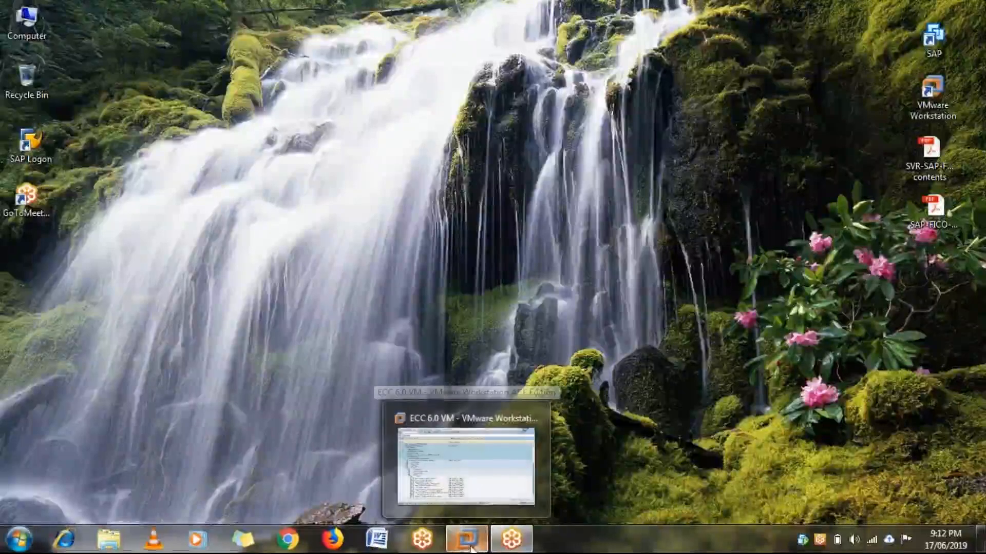
{"action": "left_click", "coordinate": [479, 493]}
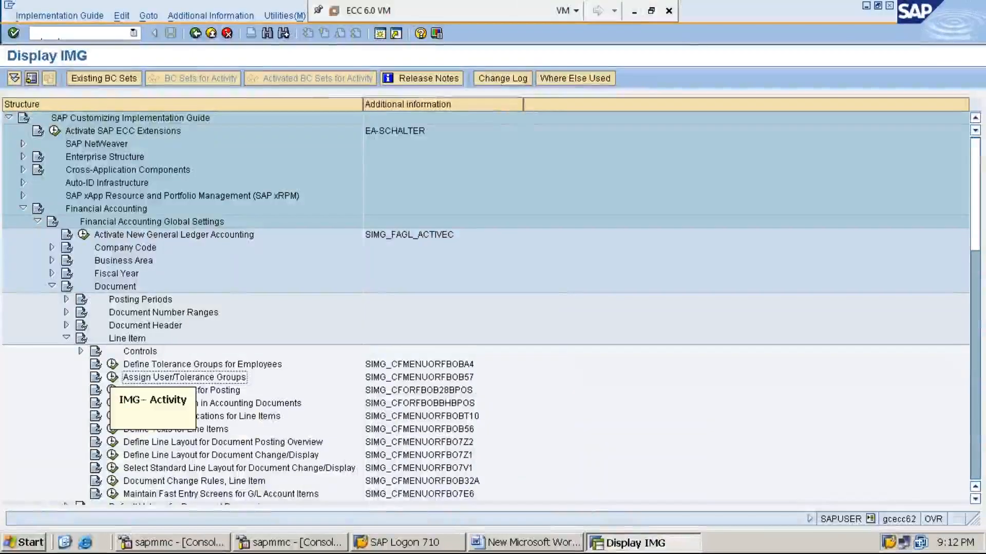
{"action": "left_click", "coordinate": [112, 377]}
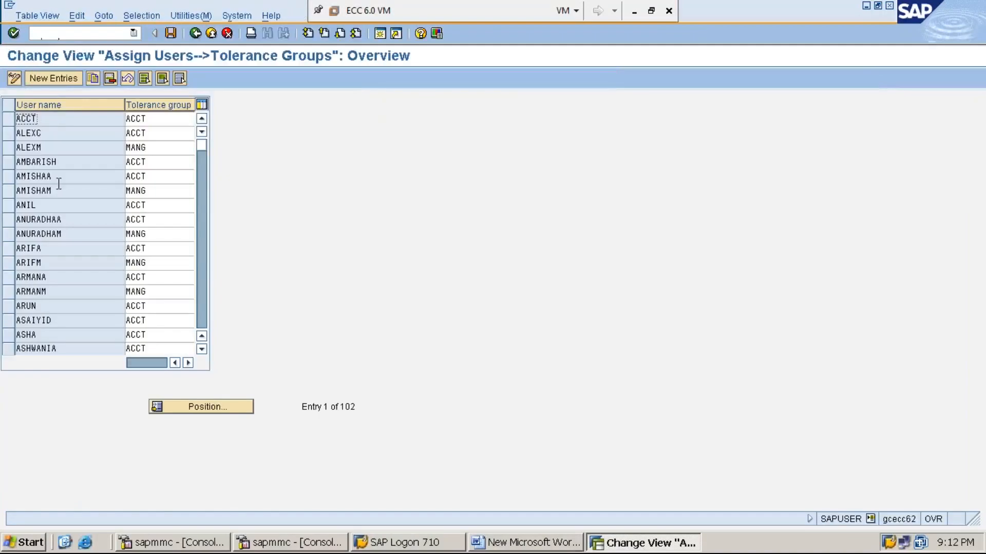
- Create a new entry with the first user's ID, correcting a typo, and narrow the User name column
{"action": "left_click", "coordinate": [53, 78]}
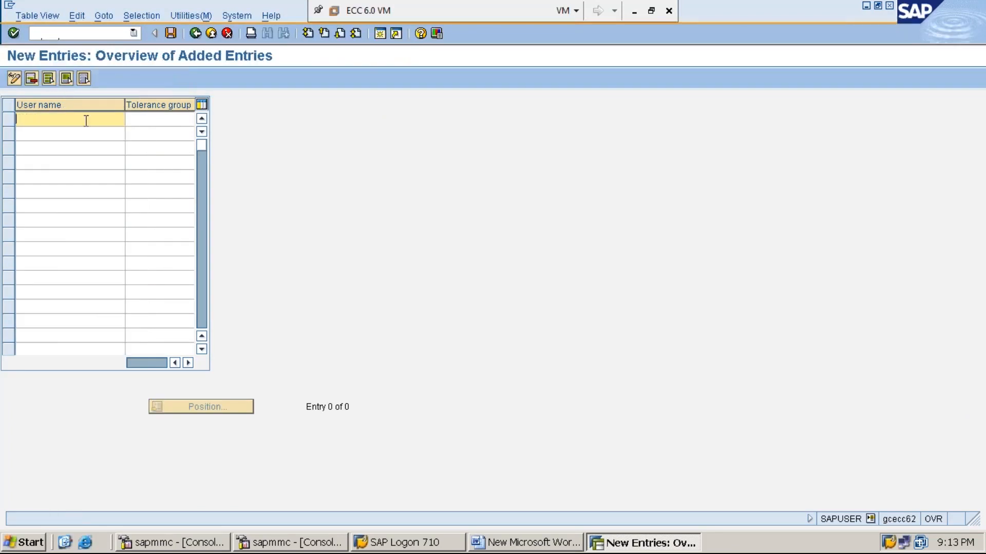
{"action": "type", "text": "MANISHAC"}
{"action": "left_click", "coordinate": [149, 121]}
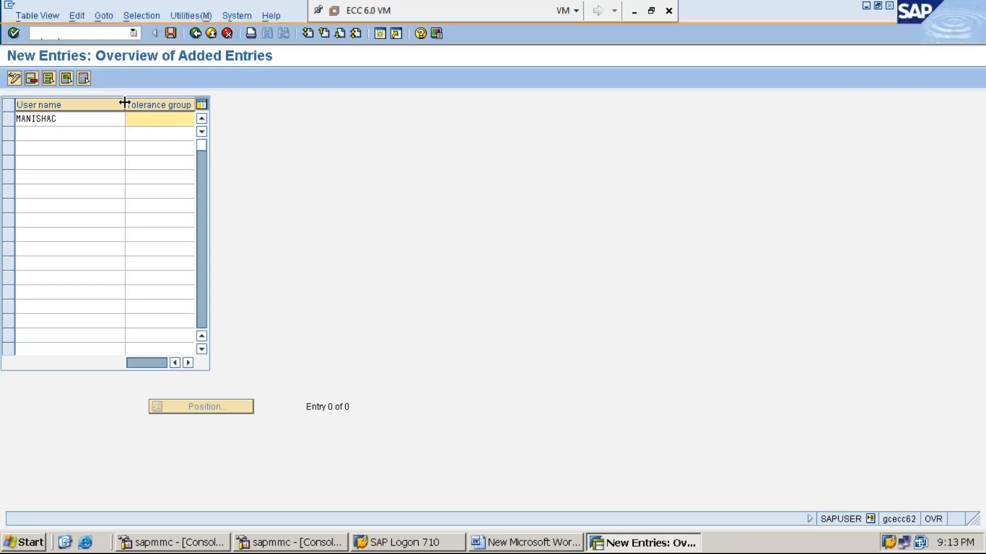
{"action": "left_click_drag", "start_coordinate": [124, 103], "coordinate": [90, 102]}
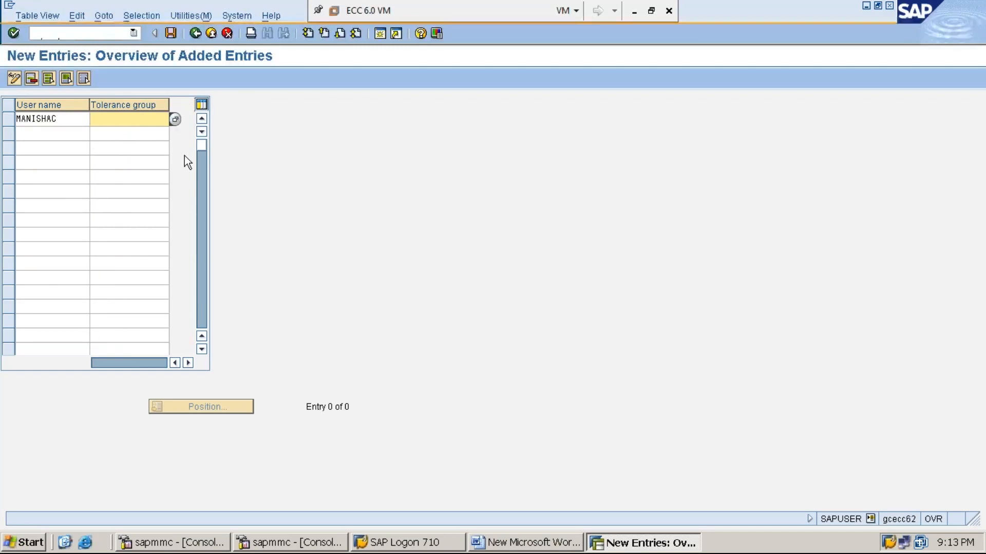
{"action": "left_click", "coordinate": [175, 120]}
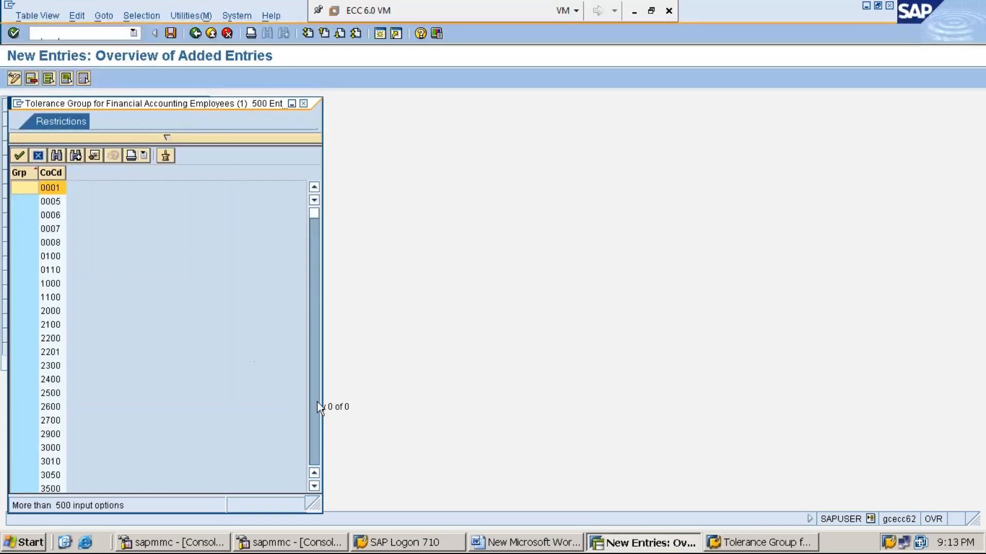
- Scroll the tolerance group value list and pick CASH for the first user
{"action": "scroll", "coordinate": [311, 356], "scroll_direction": "down", "scroll_amount": 15}
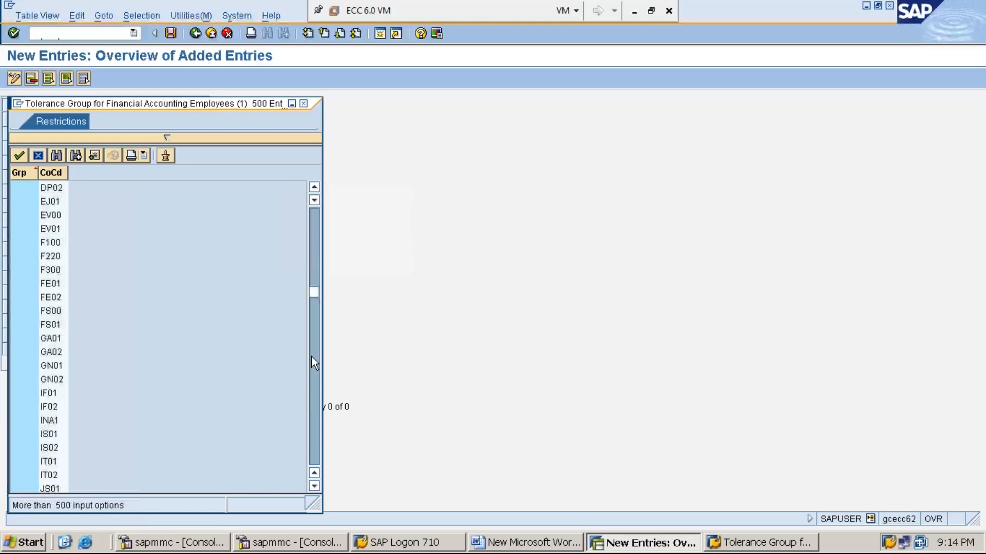
{"action": "scroll", "coordinate": [311, 357], "scroll_direction": "down", "scroll_amount": 8}
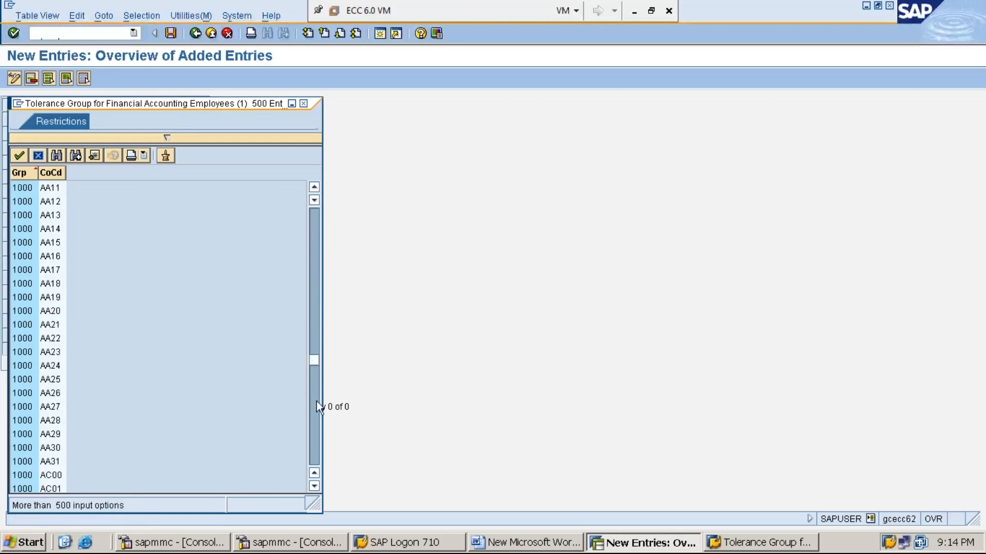
{"action": "scroll", "coordinate": [319, 402], "scroll_direction": "down", "scroll_amount": 15}
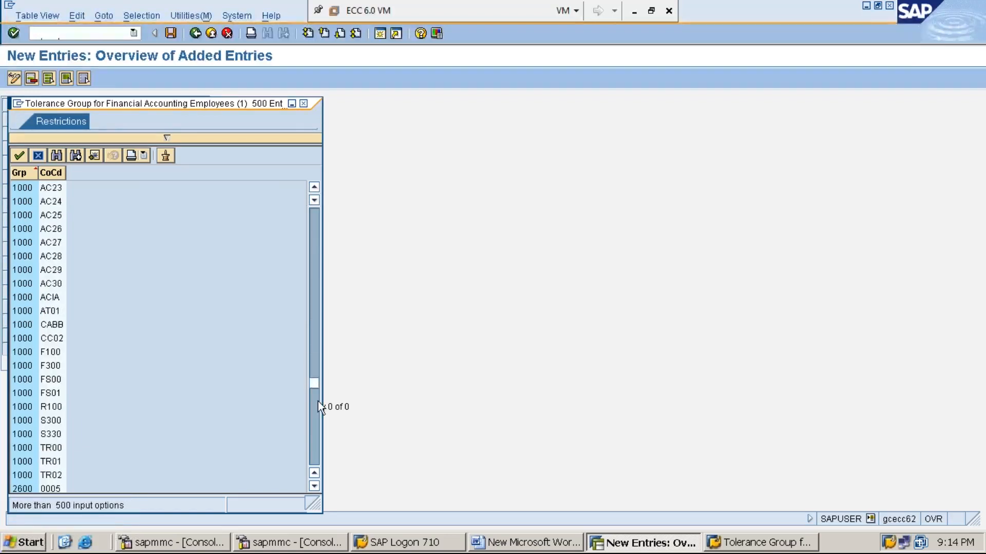
{"action": "left_click", "coordinate": [317, 420]}
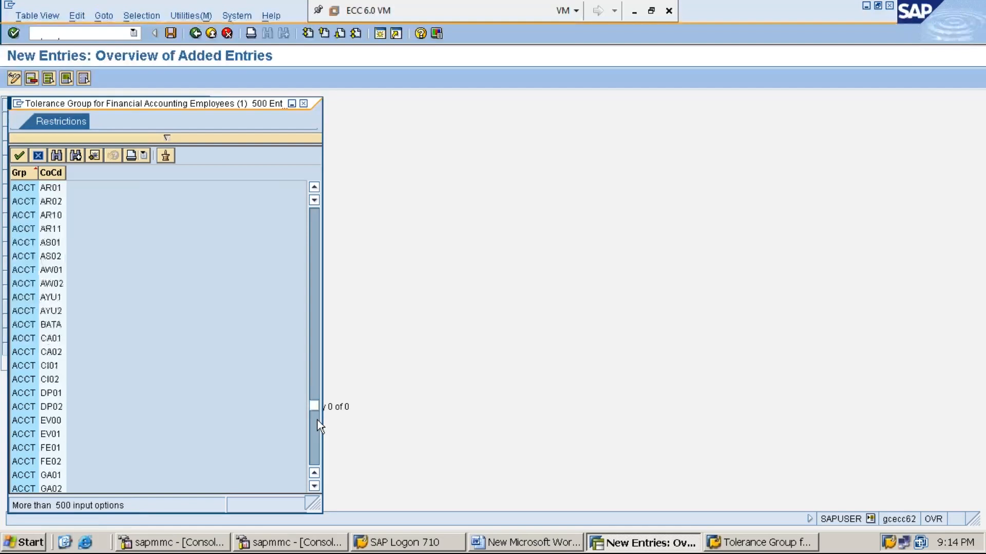
{"action": "left_click", "coordinate": [317, 421]}
{"action": "left_click", "coordinate": [315, 442]}
{"action": "left_click", "coordinate": [317, 447]}
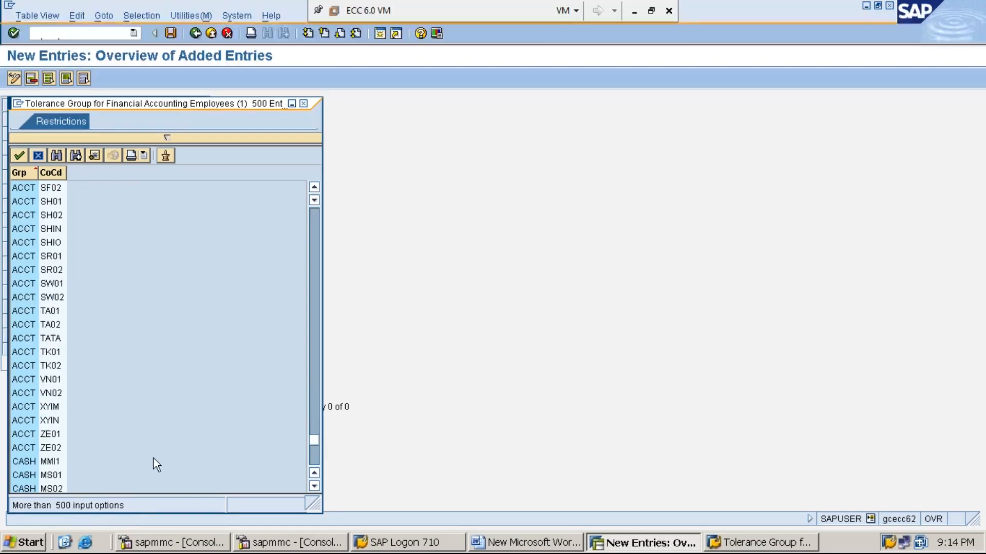
{"action": "double_click", "coordinate": [56, 461]}
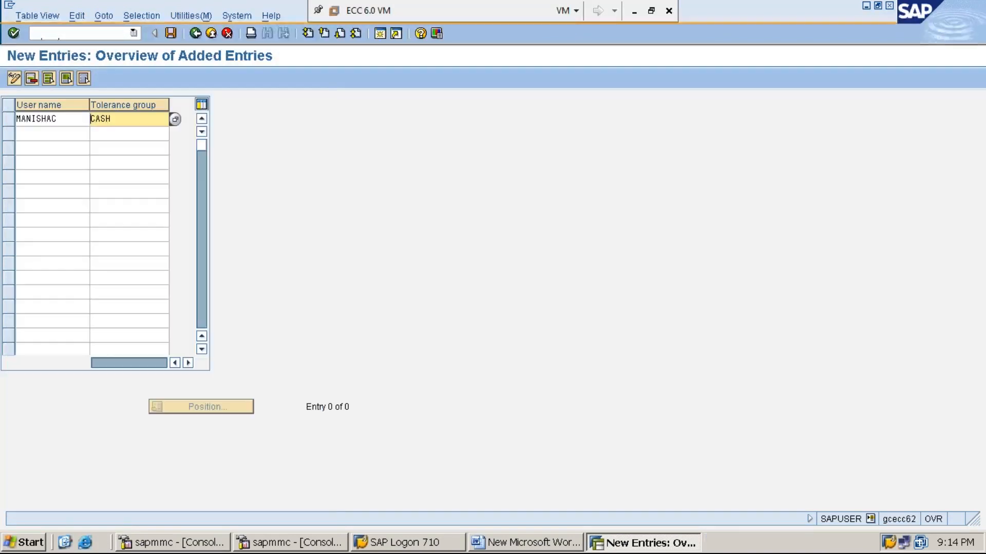
- Enter the second user's ID in the second row
{"action": "left_click", "coordinate": [53, 135]}
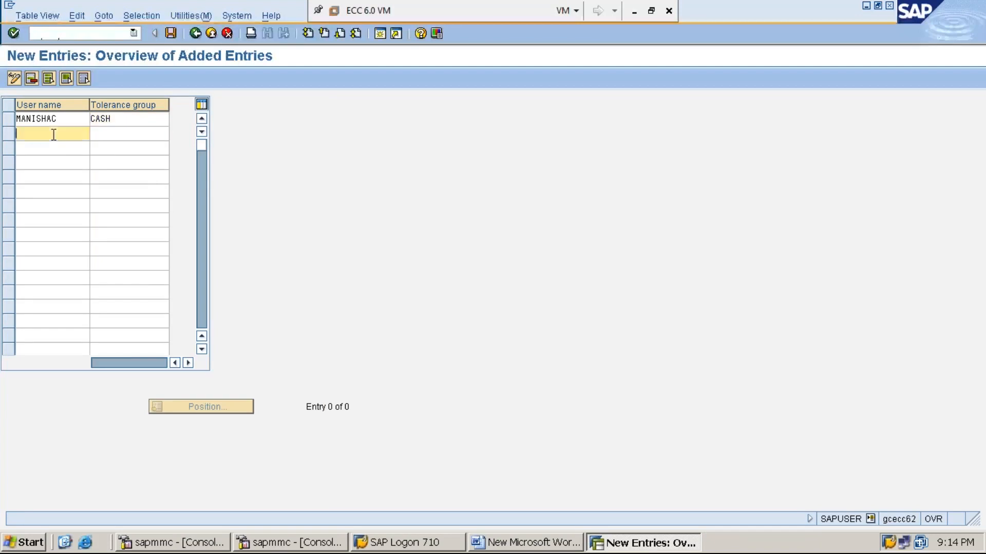
{"action": "type", "text": "MANISHA"}
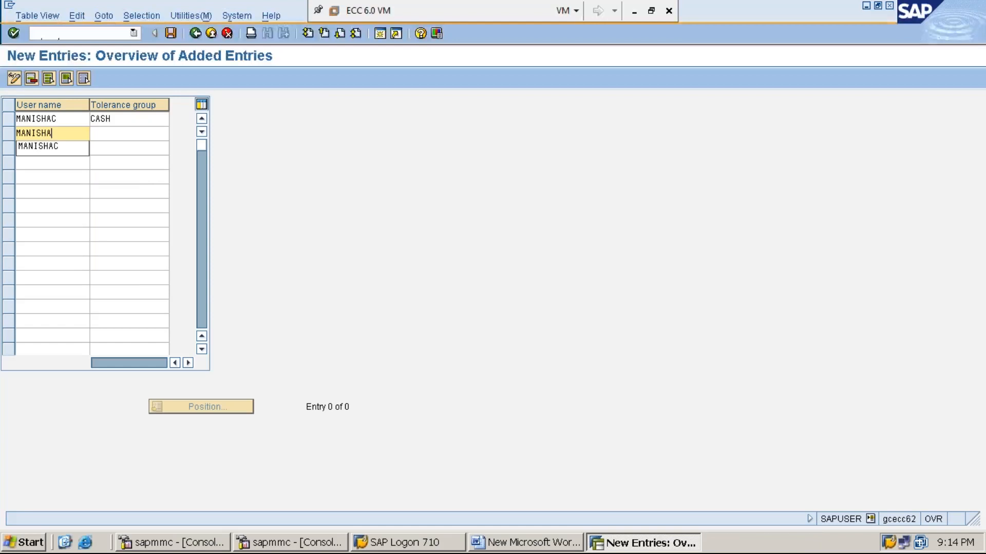
{"action": "type", "text": "M"}
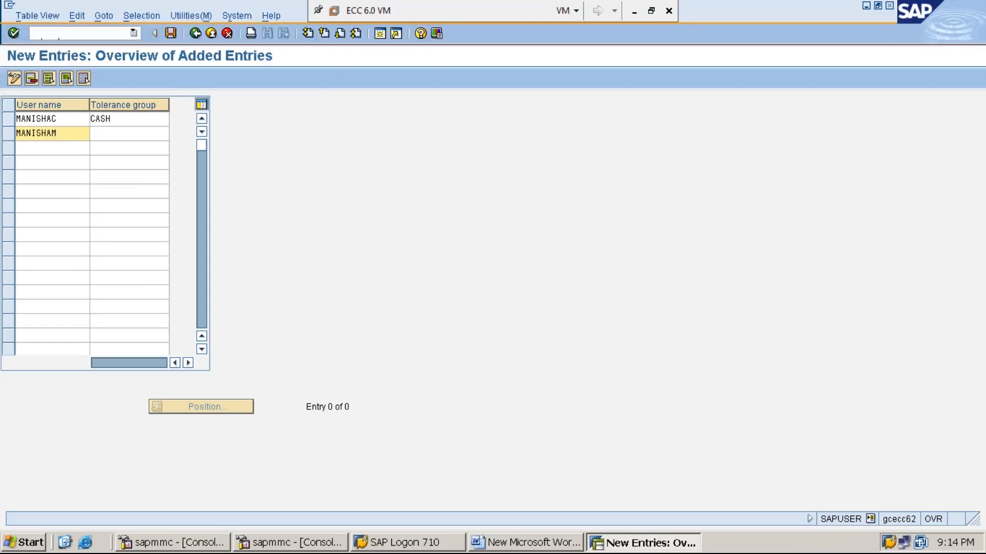
{"action": "left_click", "coordinate": [142, 139]}
- Page through the tolerance group value list and choose MANA for the second user
{"action": "key", "text": "F4"}
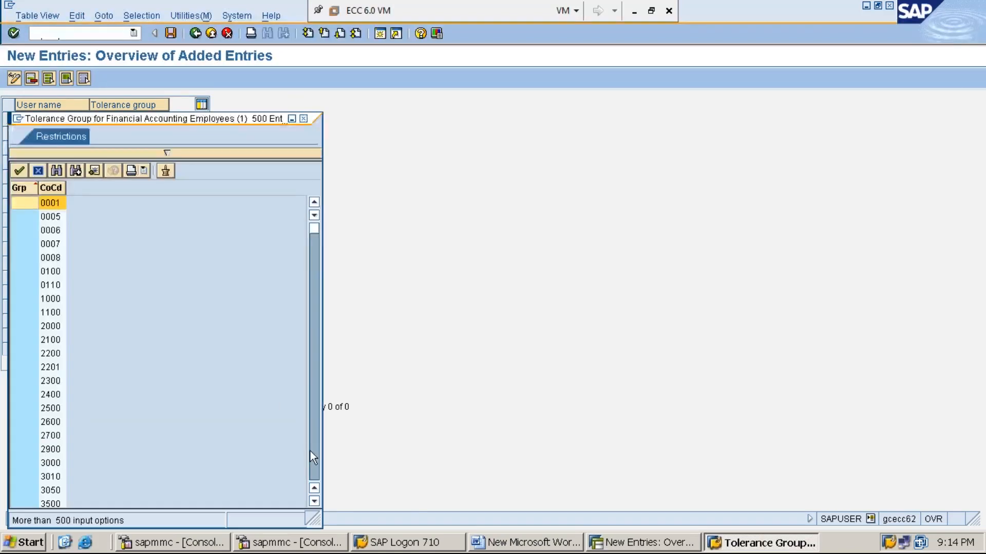
{"action": "left_click", "coordinate": [310, 451]}
{"action": "left_click", "coordinate": [310, 451]}
{"action": "left_click", "coordinate": [310, 451]}
{"action": "left_click", "coordinate": [310, 452]}
{"action": "left_click", "coordinate": [310, 452]}
{"action": "left_click", "coordinate": [310, 451]}
{"action": "left_click", "coordinate": [310, 451]}
{"action": "left_click", "coordinate": [310, 451]}
{"action": "left_click", "coordinate": [310, 451]}
{"action": "left_click", "coordinate": [310, 451]}
{"action": "left_click", "coordinate": [315, 468]}
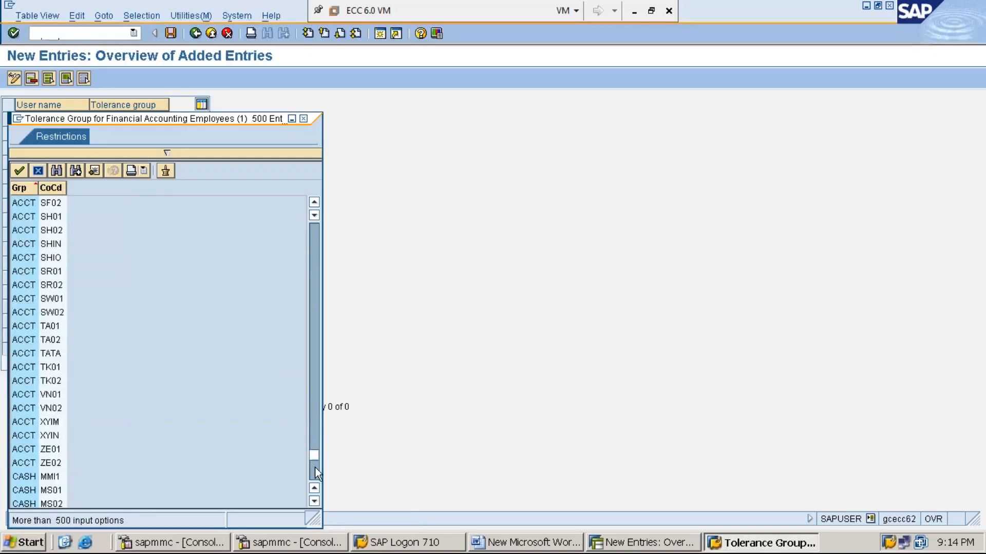
{"action": "left_click", "coordinate": [315, 468]}
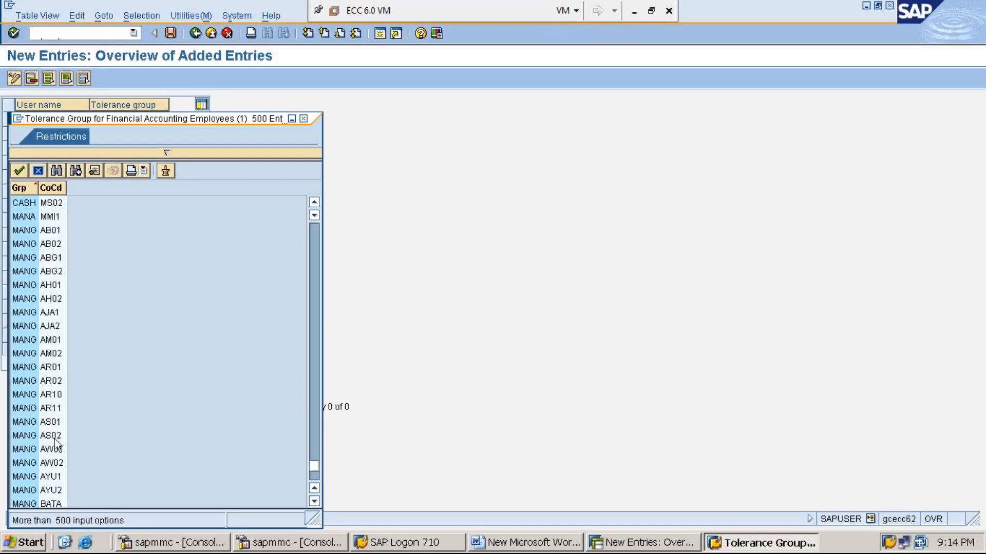
{"action": "left_click", "coordinate": [32, 218]}
{"action": "double_click", "coordinate": [32, 217]}
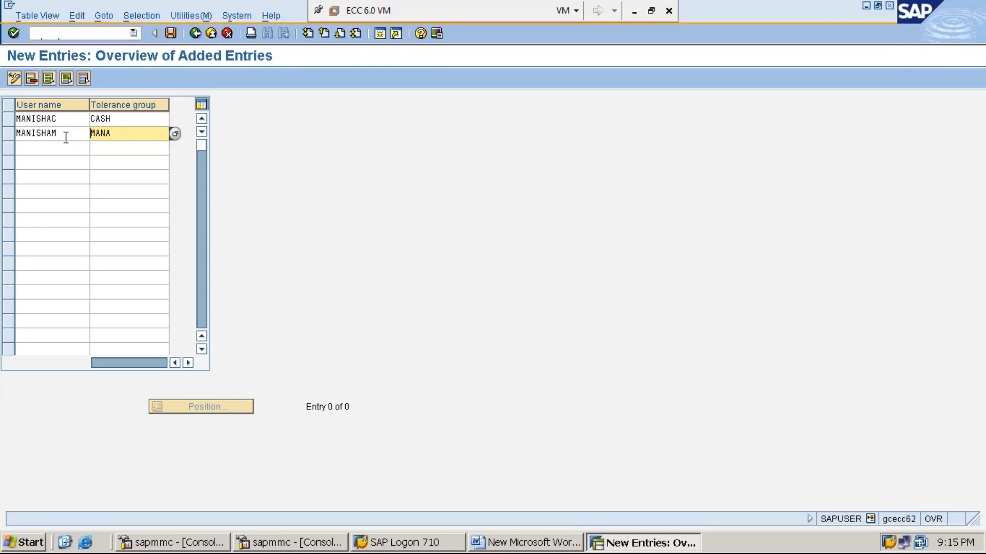
- Save the CASH and MANA user tolerance group assignments under the customizing request
{"action": "left_click", "coordinate": [172, 34]}
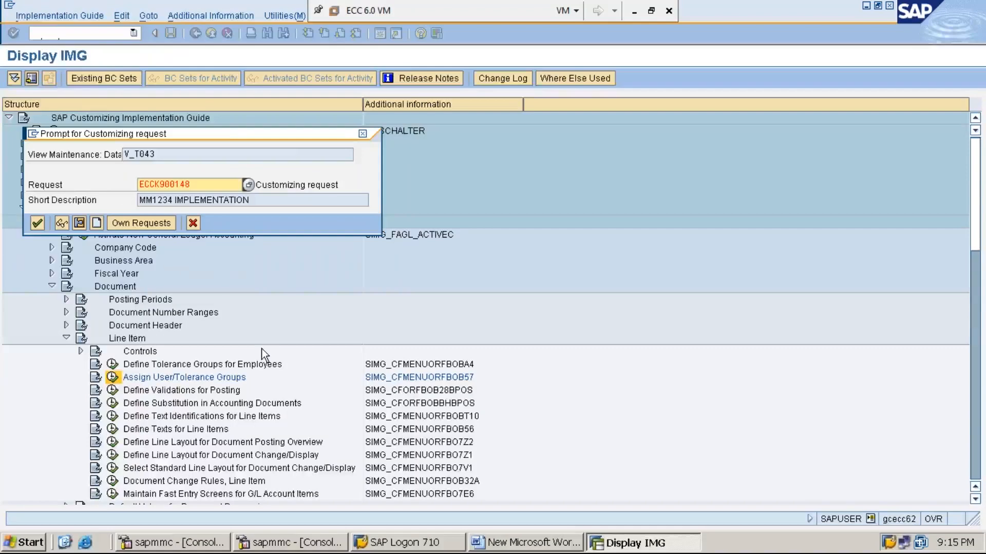
{"action": "key", "text": "Return"}
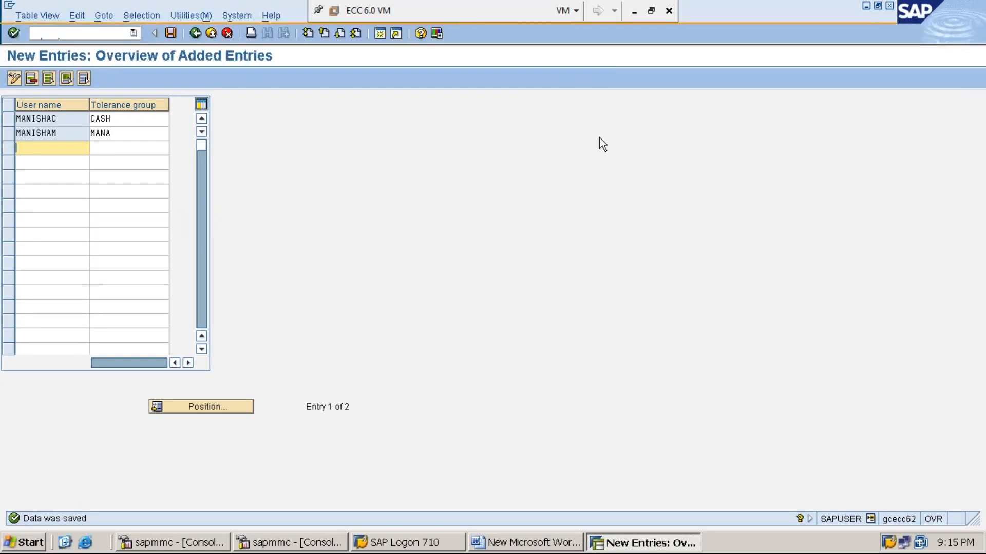
{"action": "left_click", "coordinate": [865, 8]}
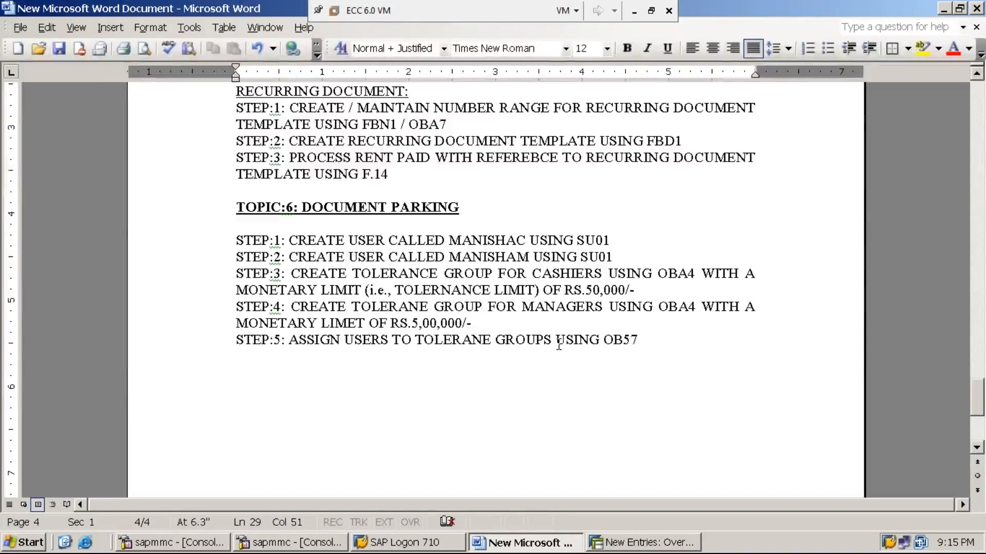
- Start step 6 in the Word notes as 'STEP:6: LOGOUT', correcting the typos
{"action": "key", "text": "Return"}
{"action": "type", "text": "STEP:6"}
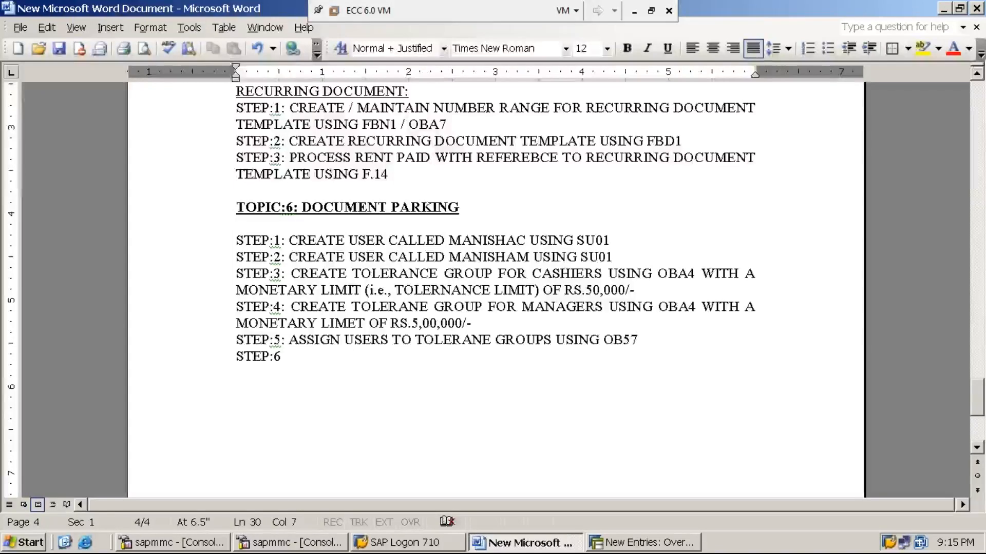
{"action": "type", "text": ": "}
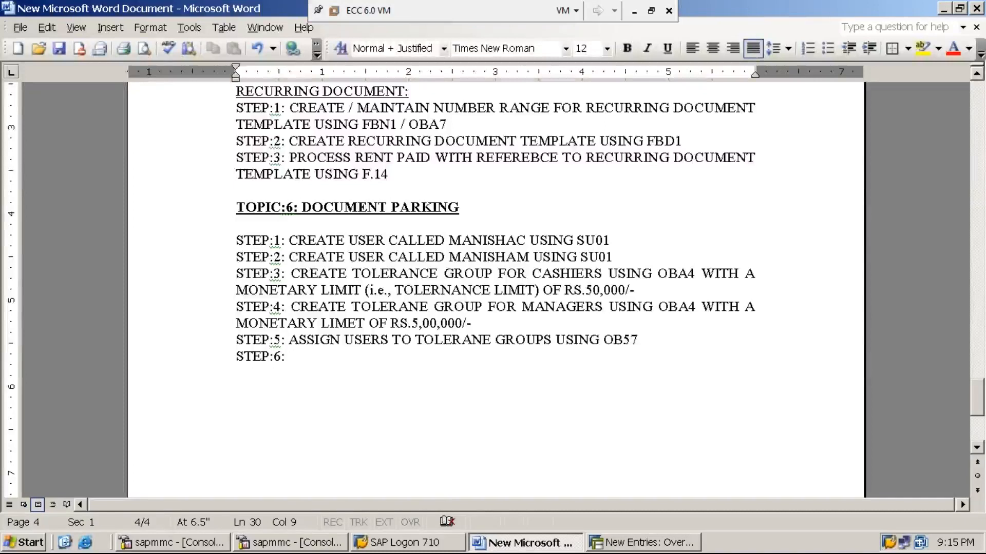
{"action": "type", "text": "LOGOUR"}
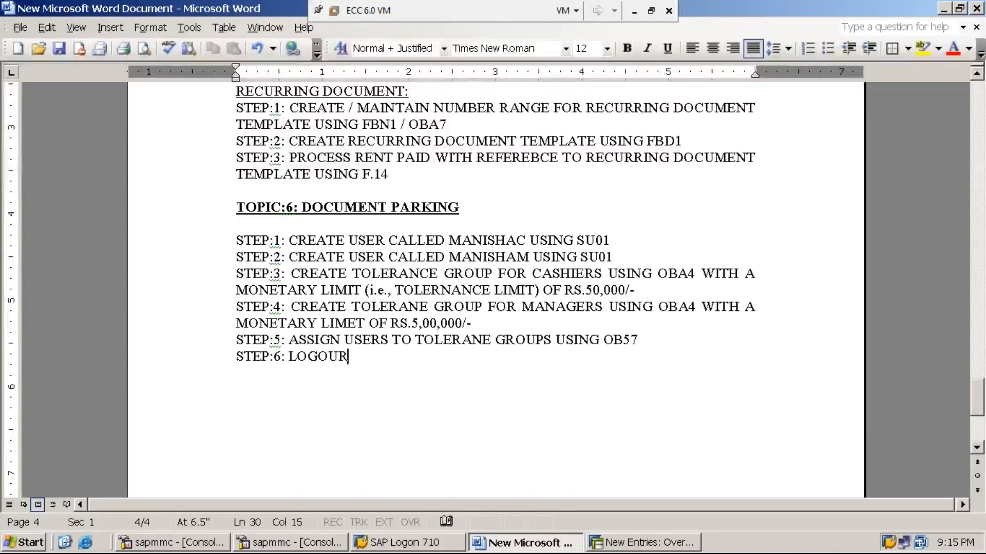
{"action": "key", "text": "BackSpace"}
{"action": "type", "text": "T"}
{"action": "left_click", "coordinate": [554, 340]}
{"action": "type", "text": "FROM"}
{"action": "key", "text": "BackSpace"}
{"action": "type", "text": "M"}
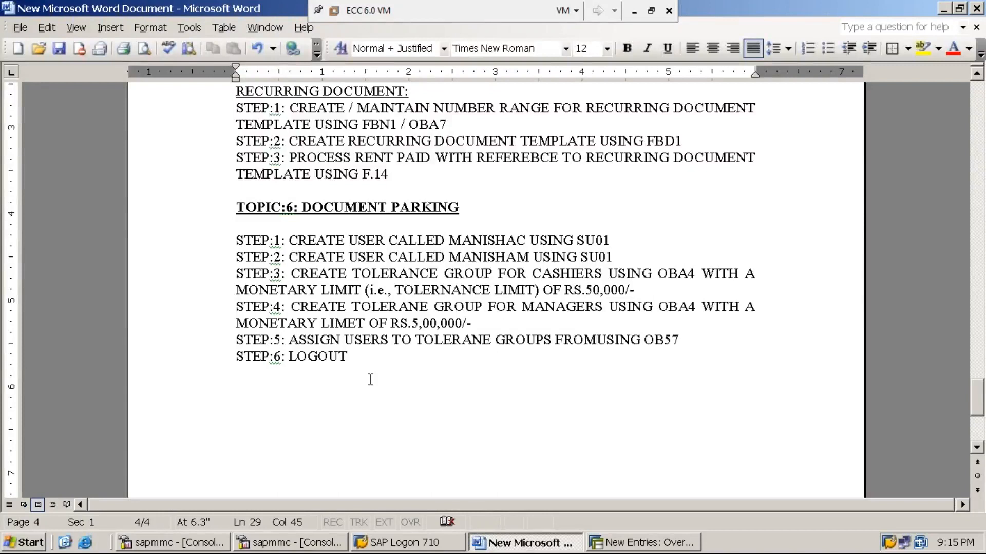
{"action": "key", "text": "BackSpace"}
{"action": "key", "text": "BackSpace"}
{"action": "key", "text": "BackSpace"}
{"action": "key", "text": "BackSpace"}
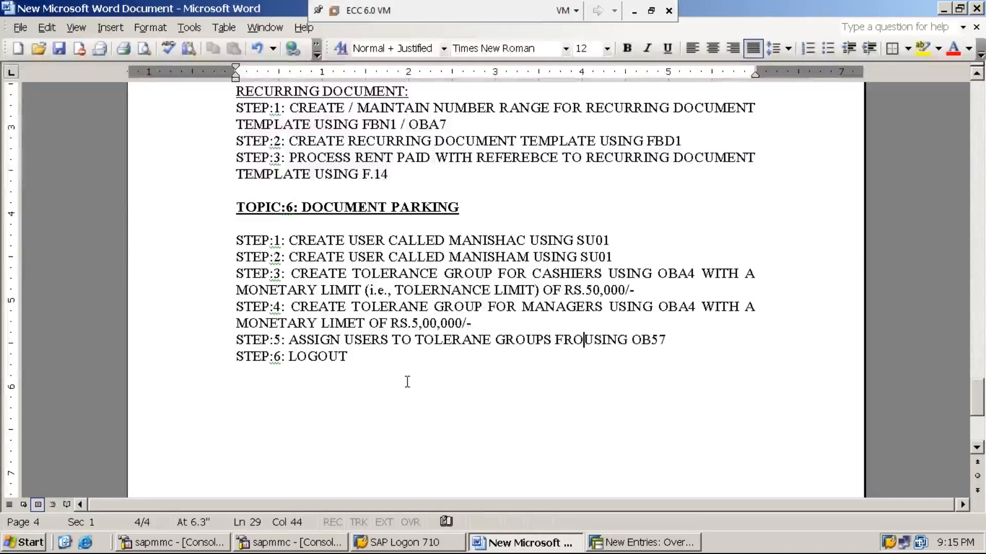
- Complete step 6 to read 'LOGOUT FROM EXISTING USER USING /NEX'
{"action": "left_click", "coordinate": [349, 359]}
{"action": "type", "text": "FRO"}
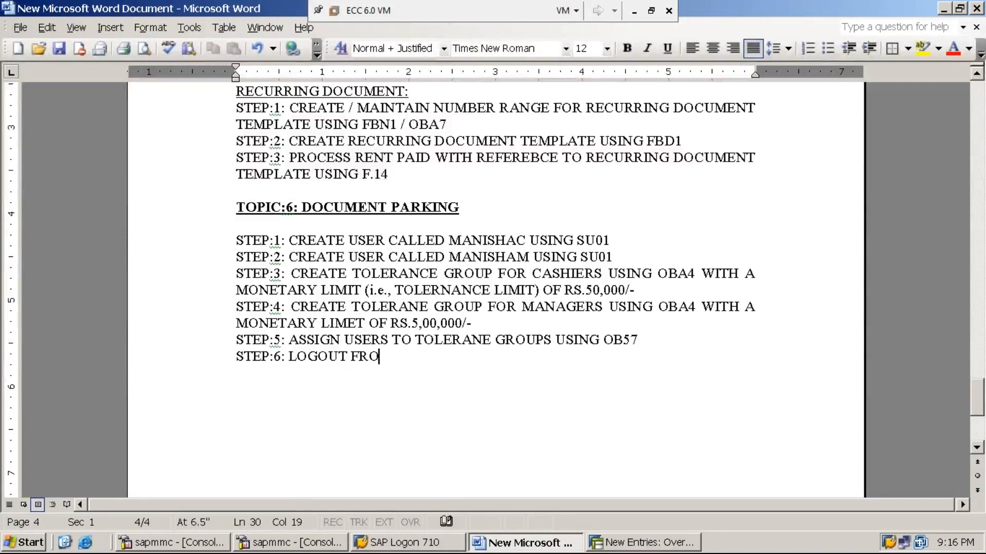
{"action": "type", "text": "M EXIS"}
{"action": "type", "text": "TING USE"}
{"action": "type", "text": "R O"}
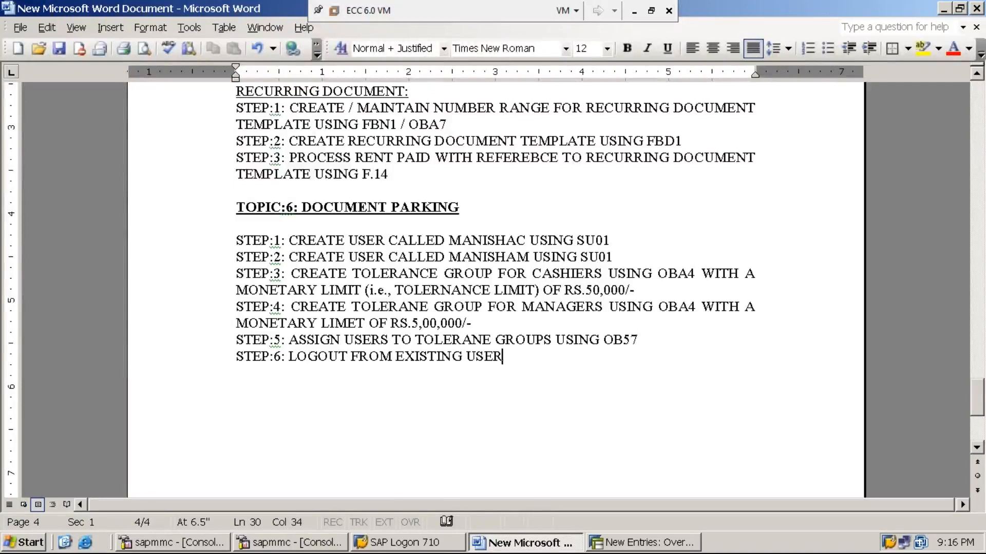
{"action": "key", "text": "BackSpace"}
{"action": "type", "text": "USING /NEX"}
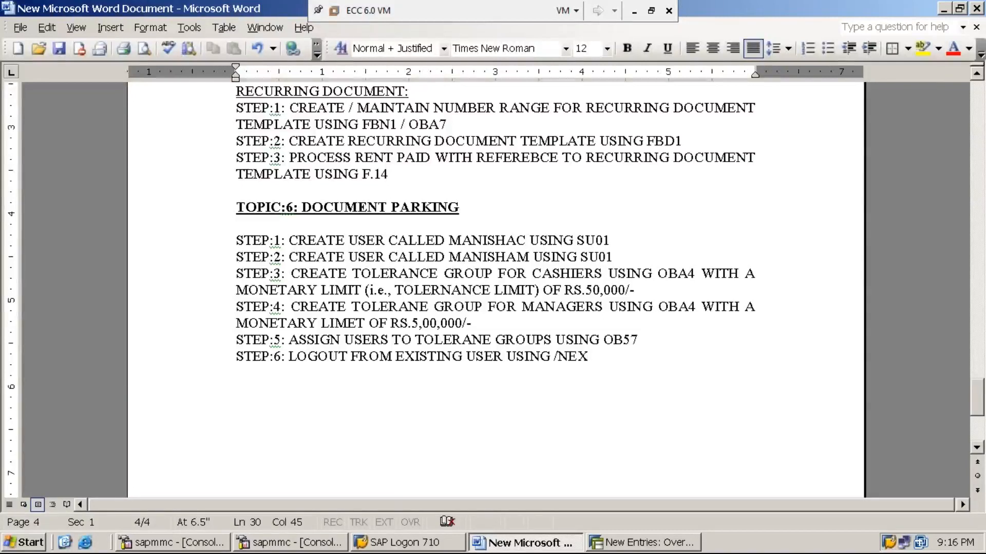
{"action": "left_click", "coordinate": [634, 544]}
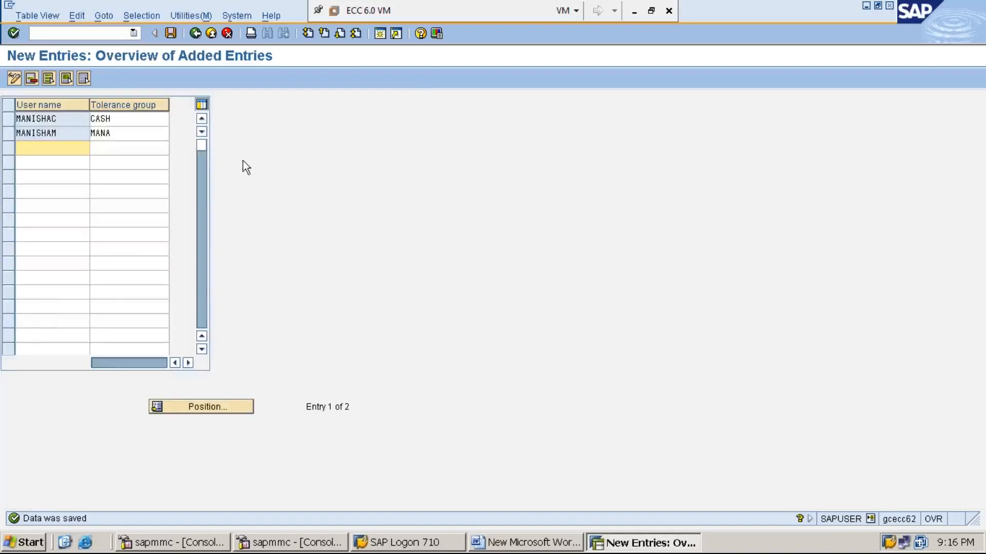
- Log off the SAP session with /NEX, leaving the SAP Logon pad showing
{"action": "left_click", "coordinate": [118, 35]}
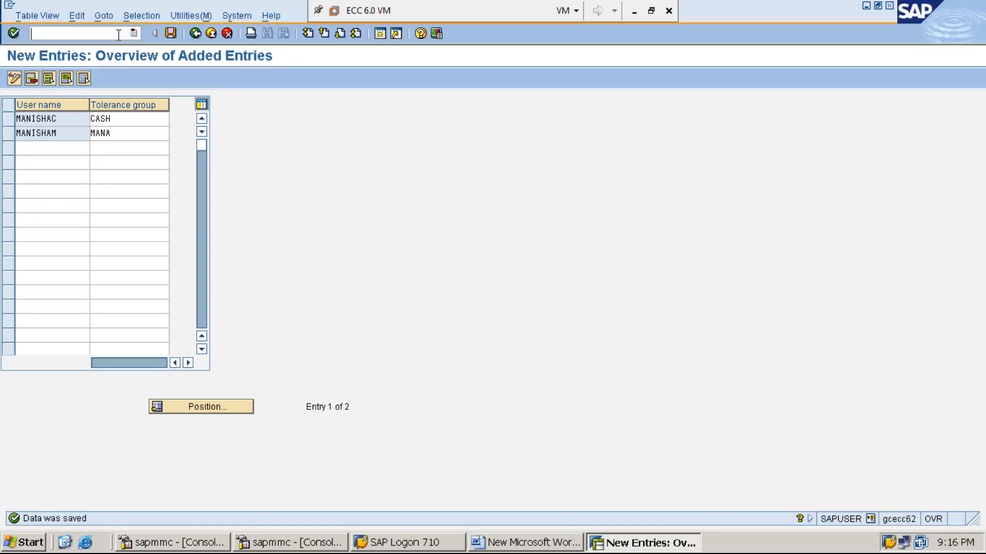
{"action": "type", "text": "/NEX"}
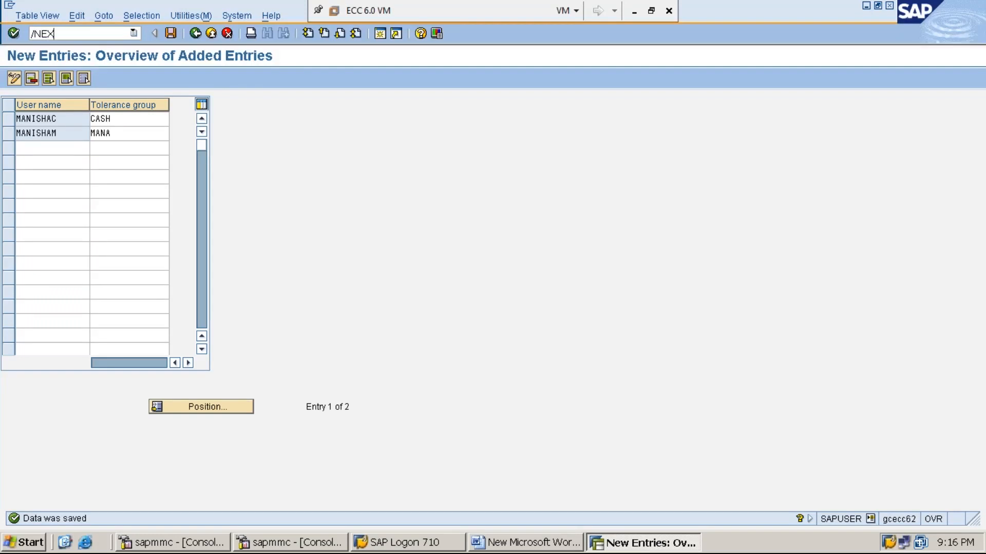
{"action": "key", "text": "Return"}
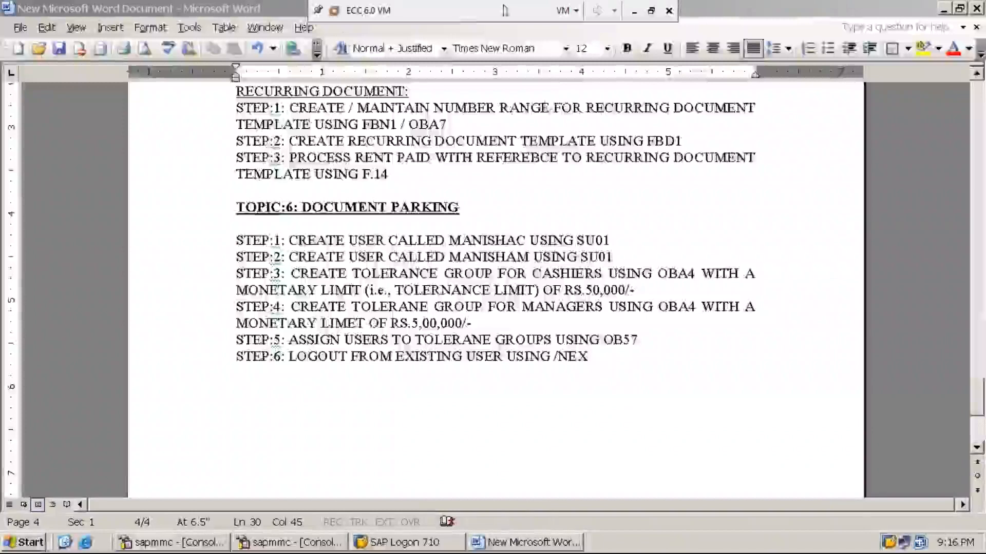
{"action": "left_click", "coordinate": [943, 9]}
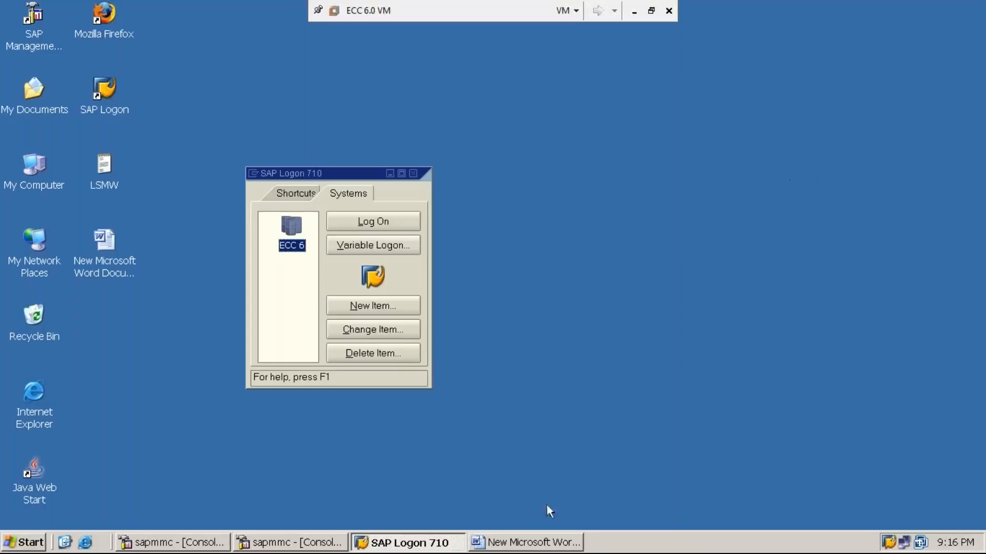
- Add 'STEP:7: LOG INTO SAP SYSTEM AS A CASHIER' to the Word notes
{"action": "left_click", "coordinate": [536, 545]}
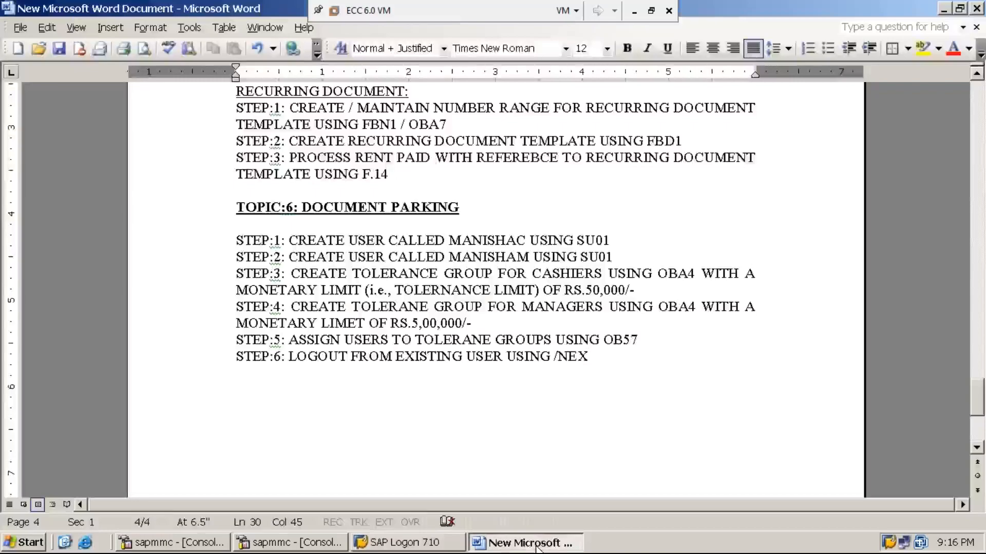
{"action": "key", "text": "Return"}
{"action": "type", "text": "STEP:7:"}
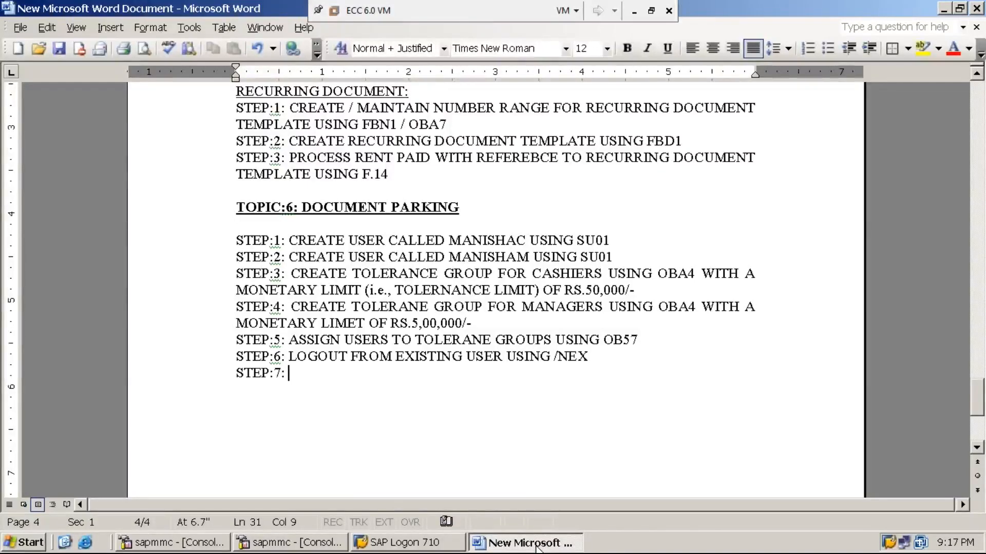
{"action": "type", "text": "LOG INTO SA"}
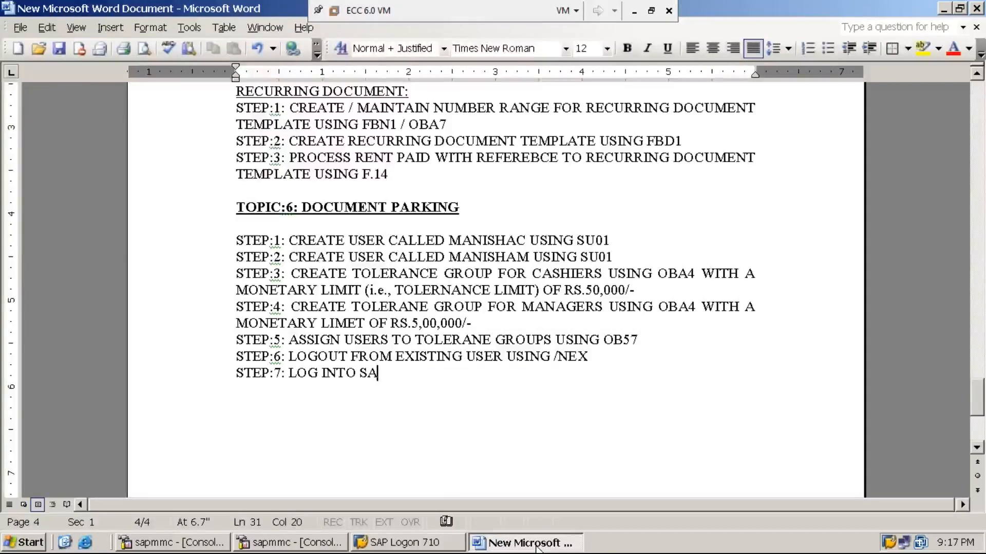
{"action": "type", "text": "P SY"}
{"action": "left_click", "coordinate": [536, 548]}
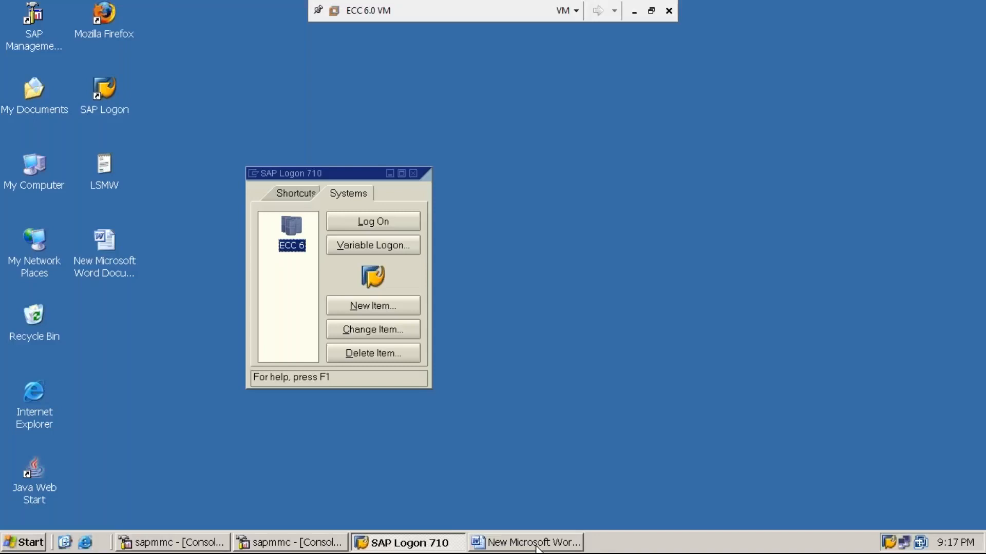
{"action": "left_click", "coordinate": [542, 548]}
{"action": "type", "text": "STE"}
{"action": "type", "text": "M AS"}
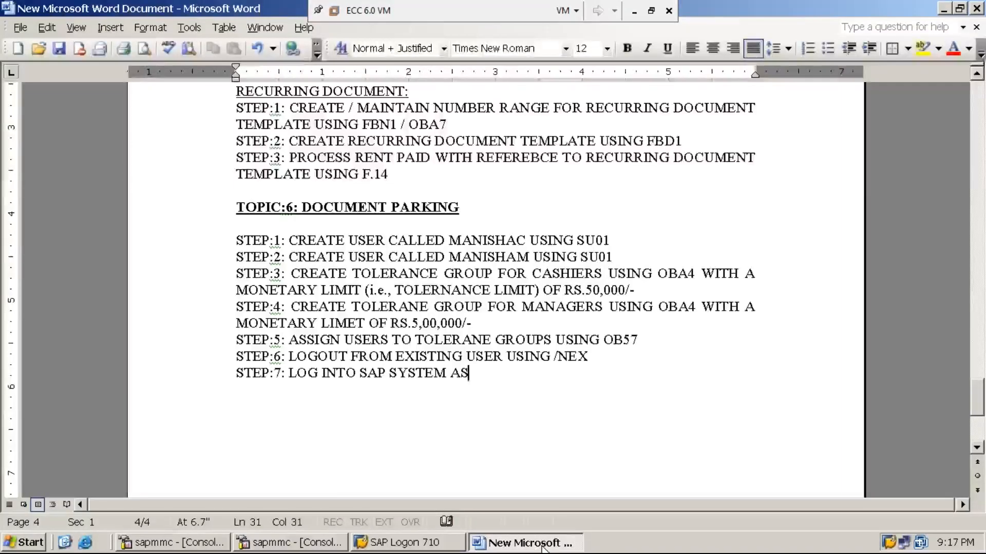
{"action": "type", "text": " A CA"}
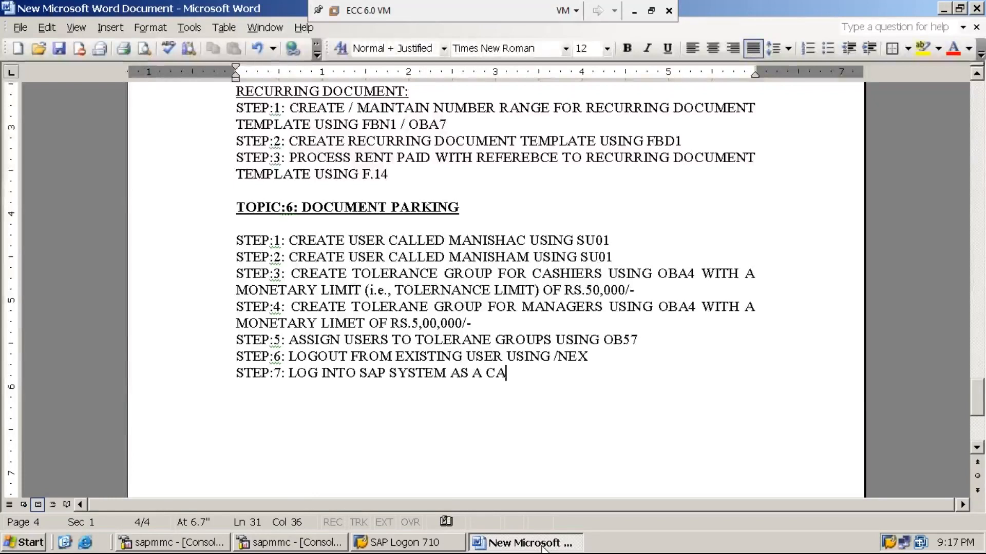
{"action": "type", "text": "SHIER"}
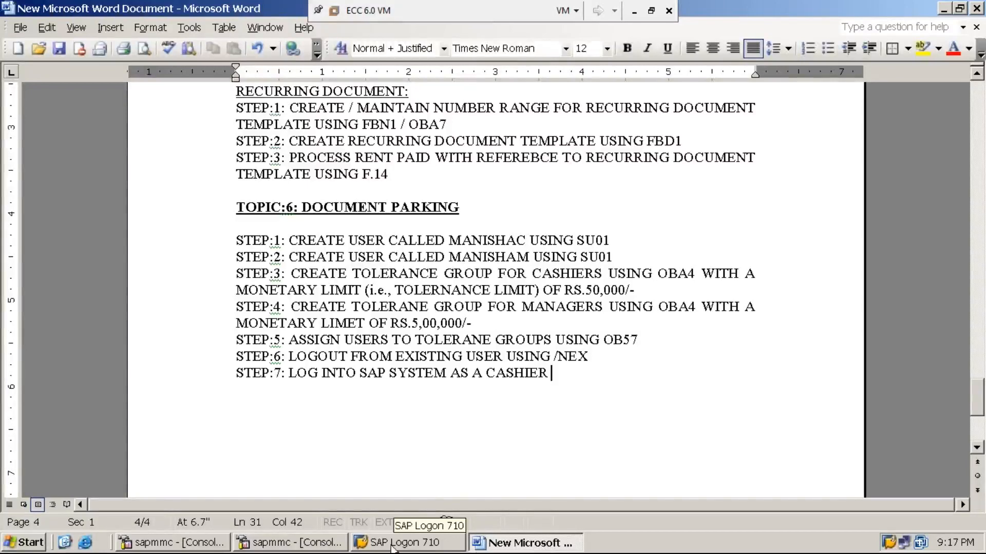
{"action": "left_click", "coordinate": [416, 546]}
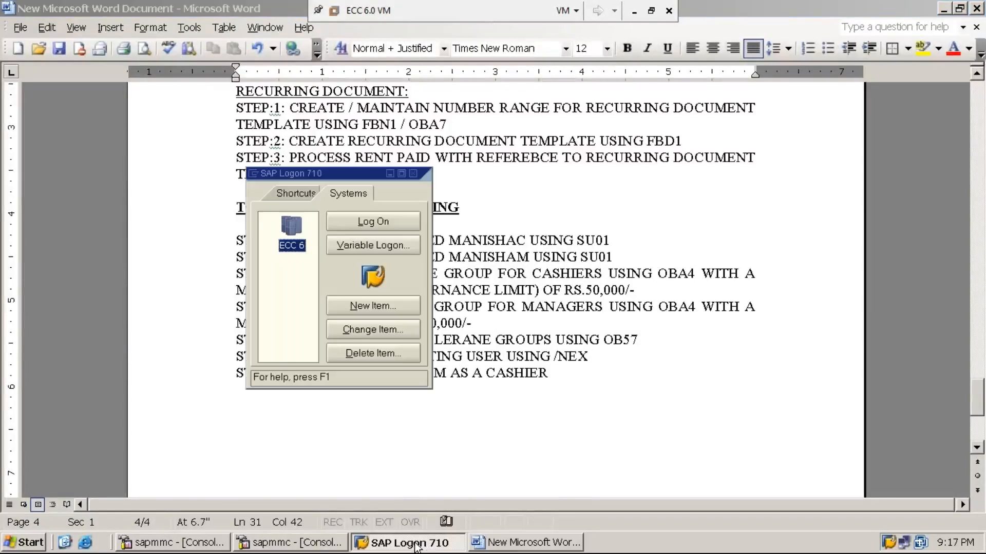
- Open the ECC 6 system and log on with the cashier's user ID and initial password
{"action": "left_click", "coordinate": [394, 224]}
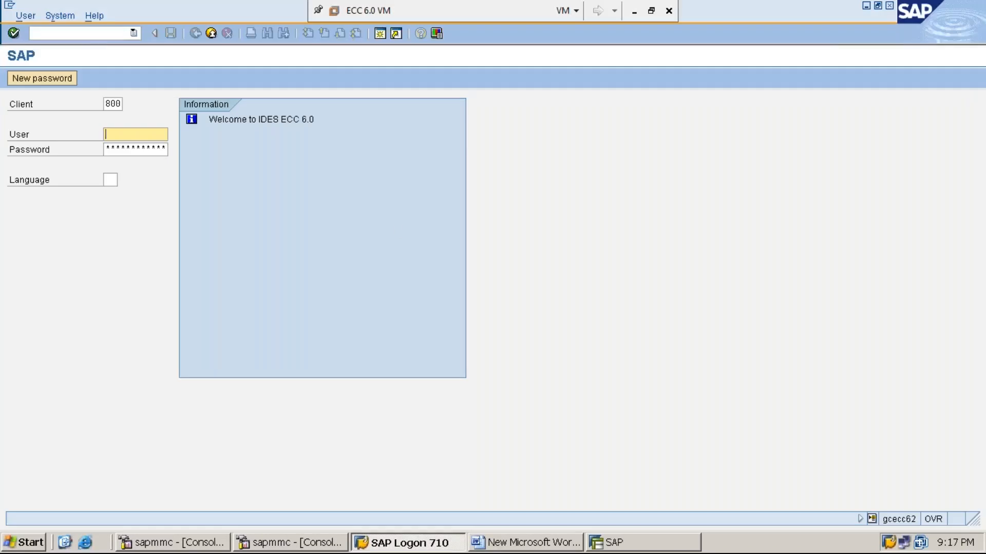
{"action": "left_click", "coordinate": [866, 6]}
{"action": "left_click", "coordinate": [552, 373]}
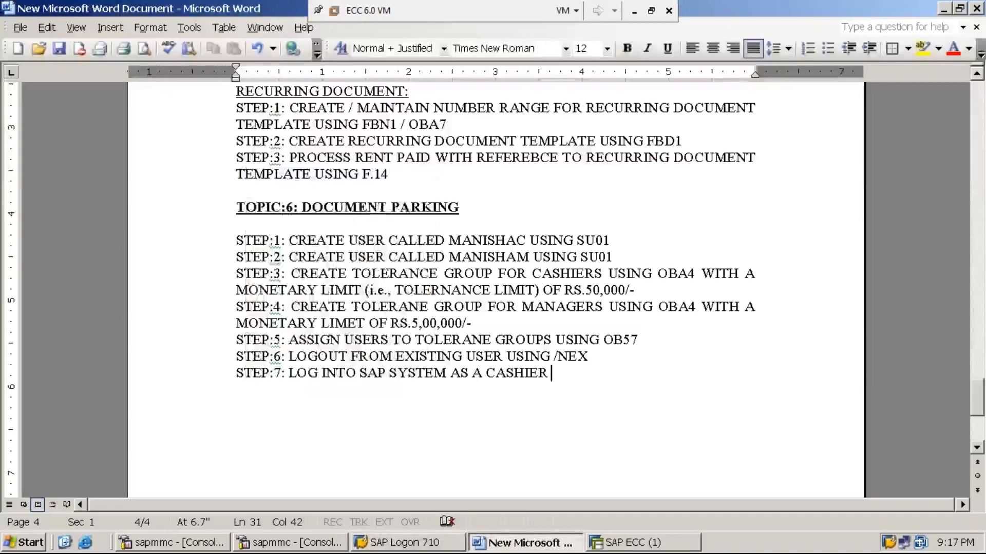
{"action": "left_click", "coordinate": [643, 547]}
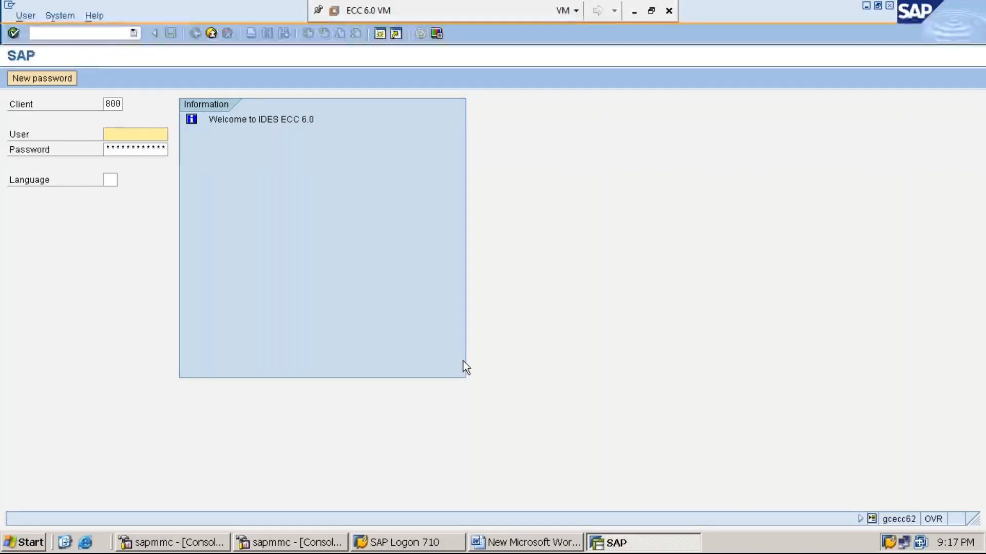
{"action": "type", "text": "MANISHAC"}
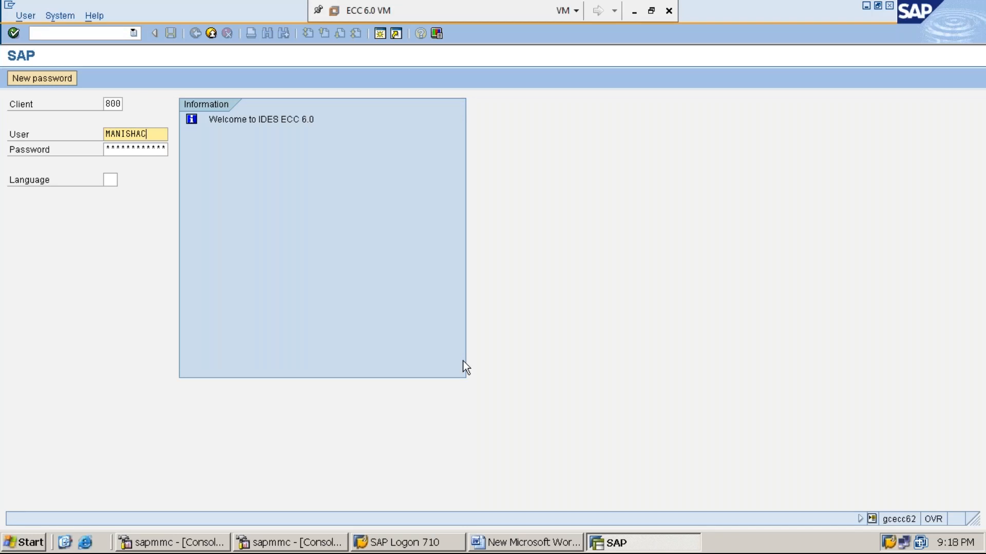
{"action": "key", "text": "Tab"}
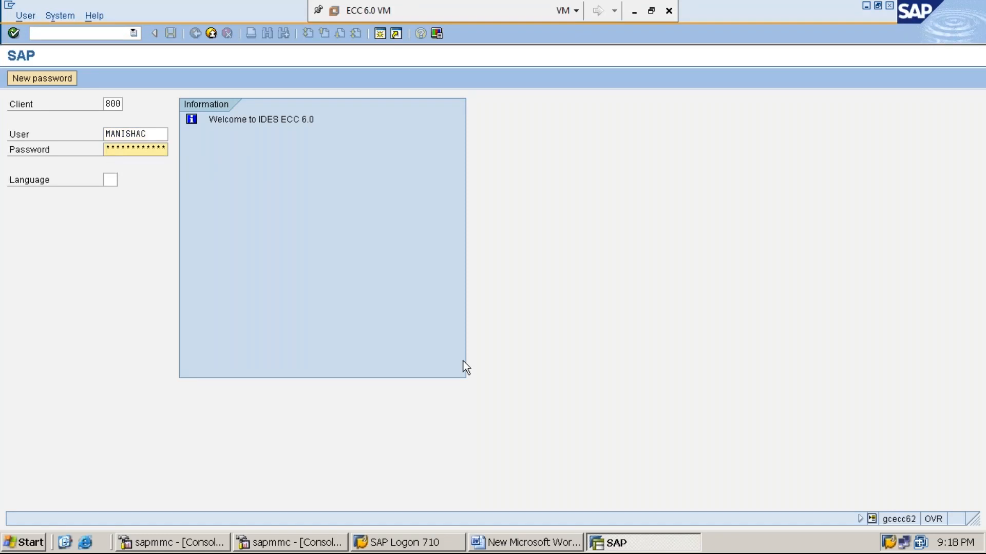
{"action": "type", "text": "******"}
{"action": "key", "text": "Return"}
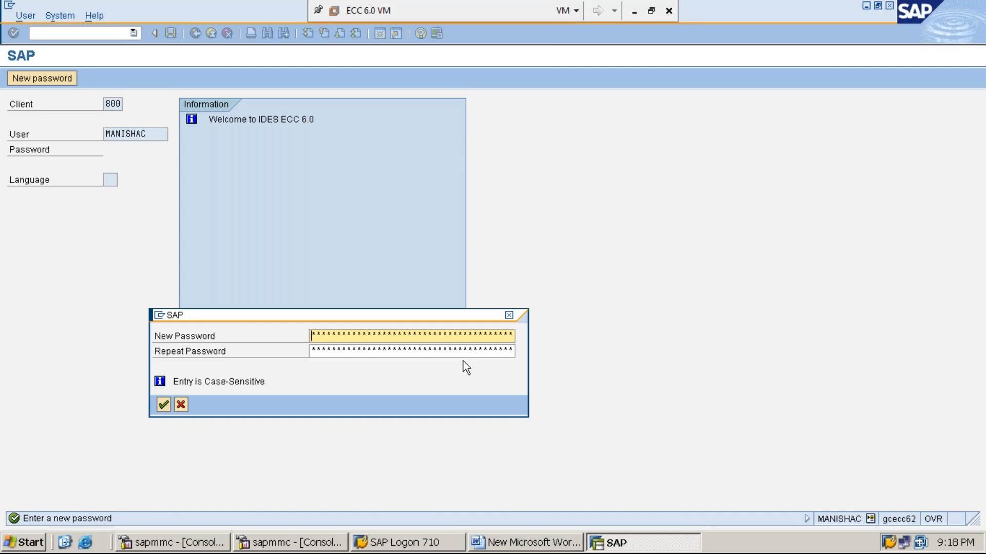
- Enter the cashier's new password in both fields and confirm it
{"action": "type", "text": "**********"}
{"action": "key", "text": "Tab"}
{"action": "type", "text": "**********"}
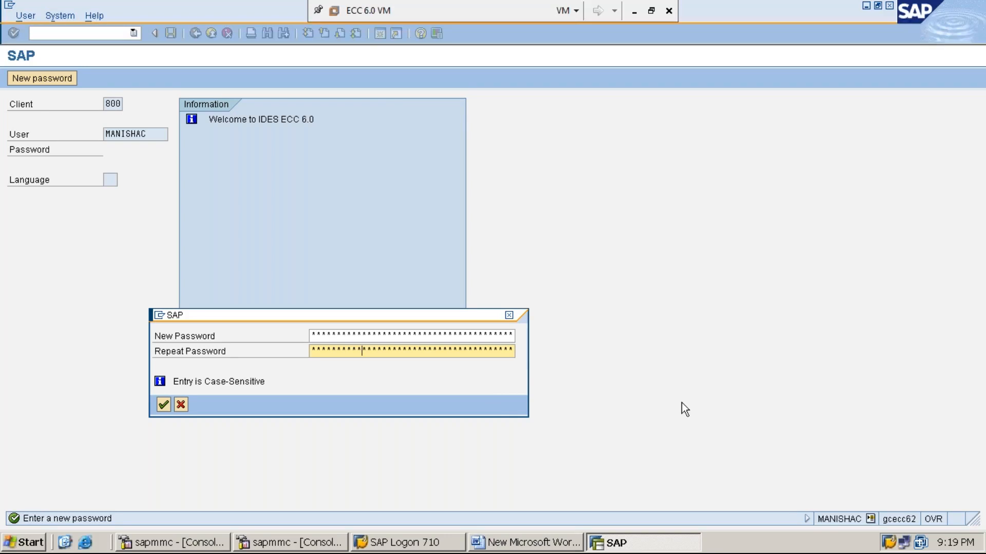
{"action": "key", "text": "Return"}
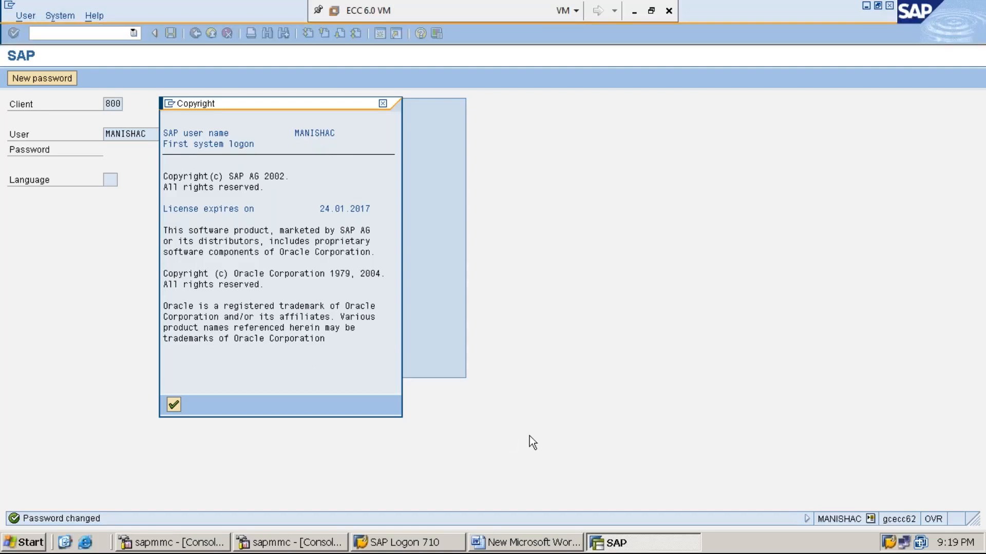
- Acknowledge the copyright notice, check the session's system details, then minimise SAP
{"action": "key", "text": "Return"}
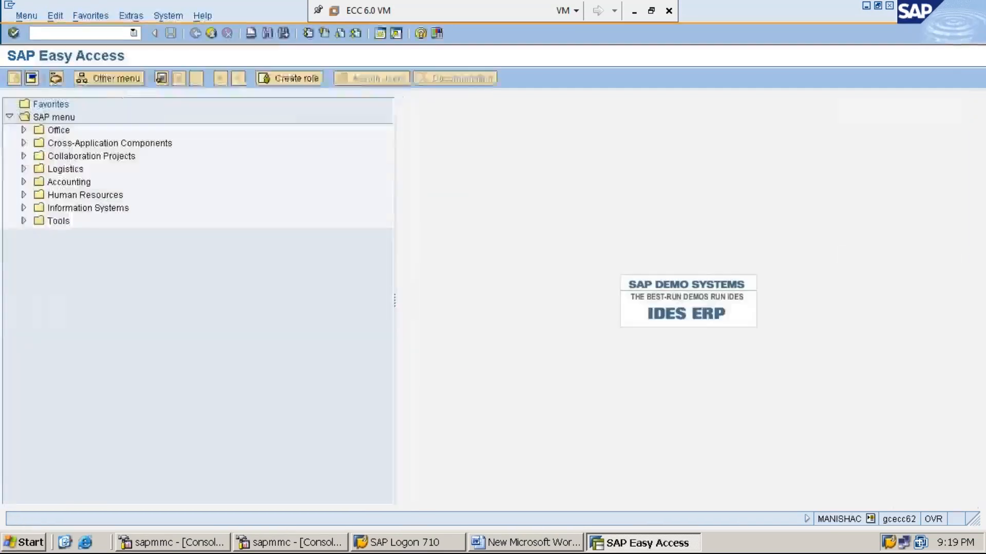
{"action": "left_click", "coordinate": [870, 520]}
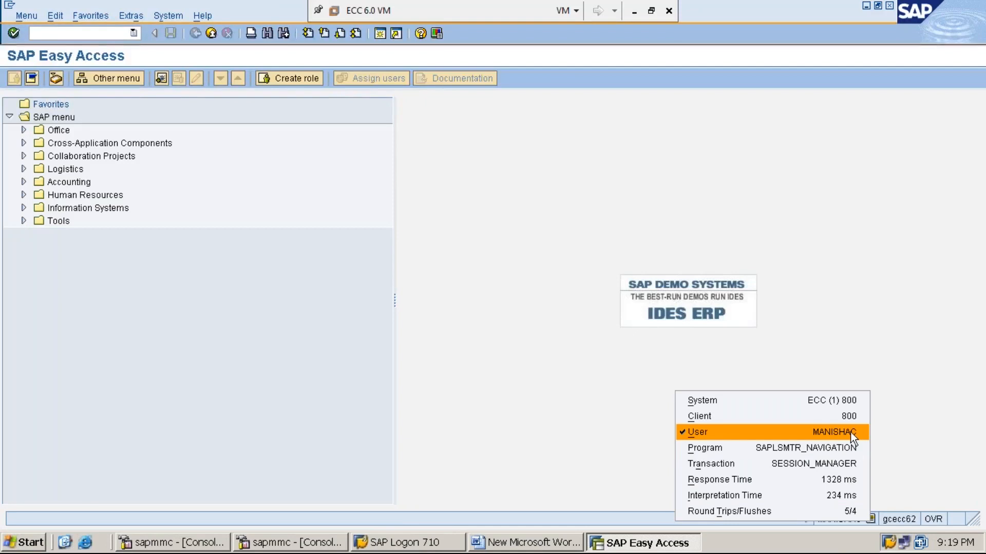
{"action": "left_click", "coordinate": [904, 458]}
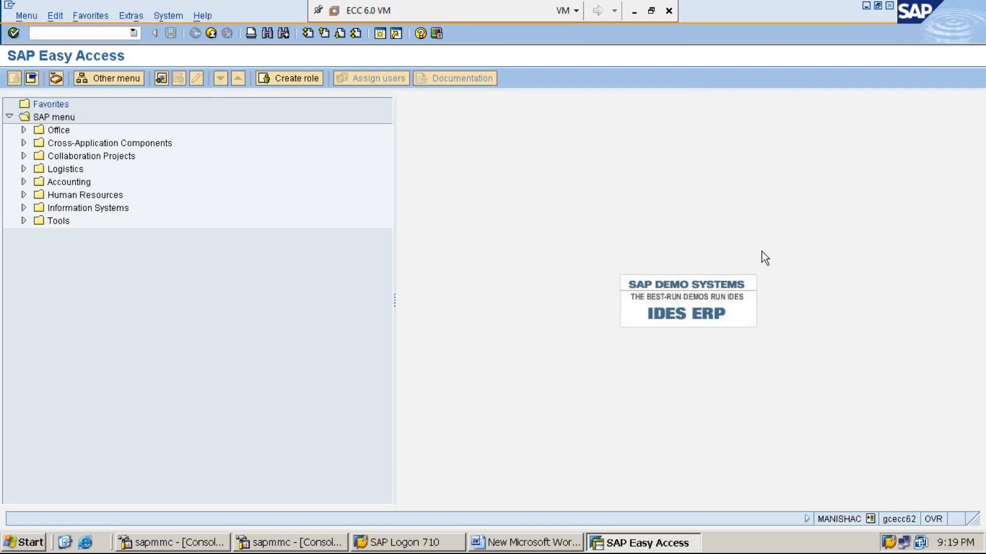
{"action": "left_click", "coordinate": [866, 6]}
- Add 'STEP:8: PROCESS RENT PAID OF RS.22,000/- USING F-02' to the Word notes
{"action": "key", "text": "Return"}
{"action": "type", "text": "step"}
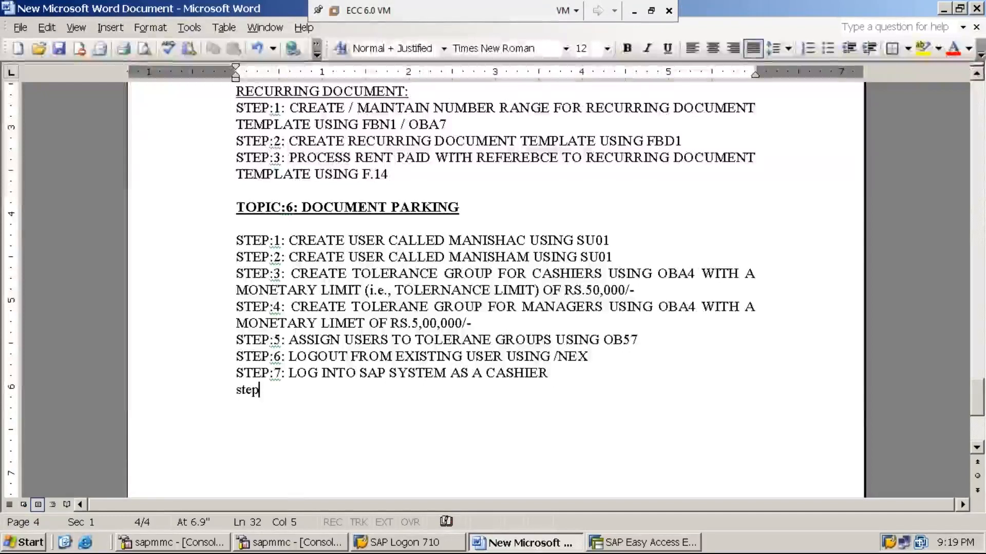
{"action": "type", "text": ":8"}
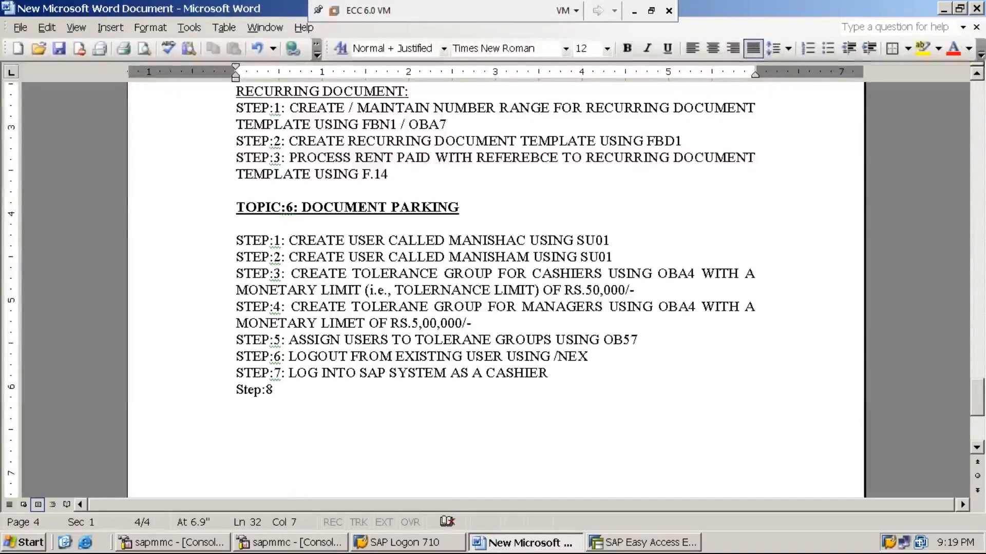
{"action": "key", "text": "BackSpace"}
{"action": "key", "text": "BackSpace"}
{"action": "key", "text": "BackSpace"}
{"action": "key", "text": "BackSpace"}
{"action": "key", "text": "BackSpace"}
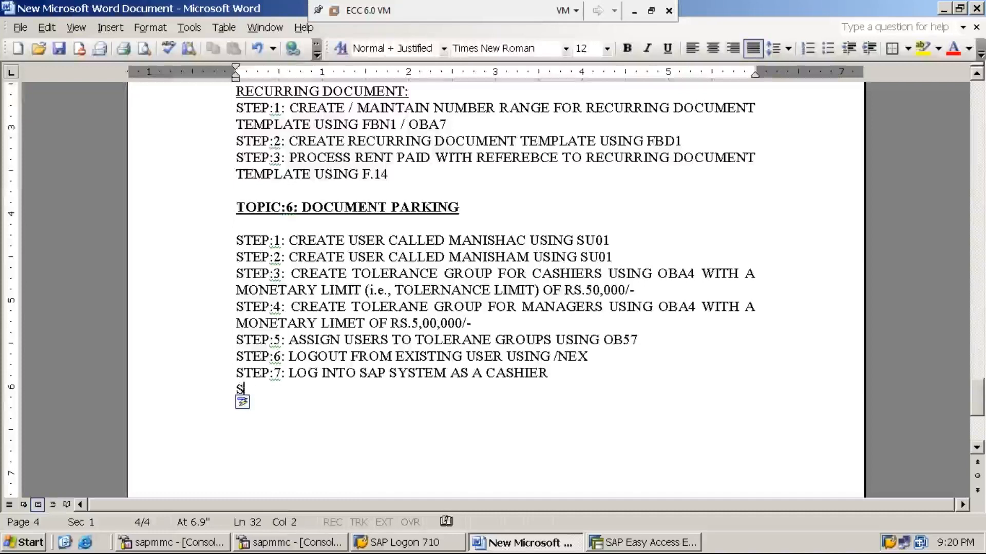
{"action": "type", "text": "TEP:8: "}
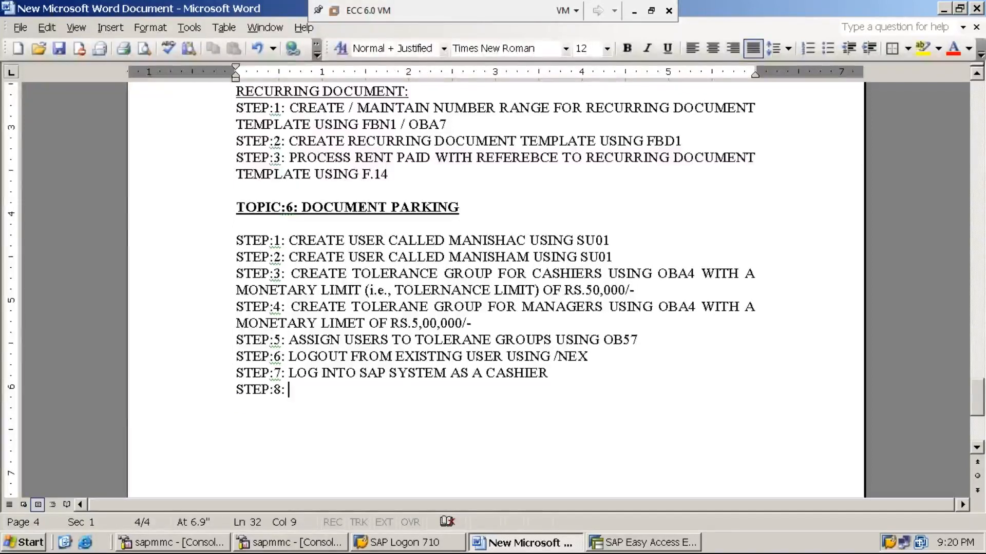
{"action": "type", "text": "PROCESS R"}
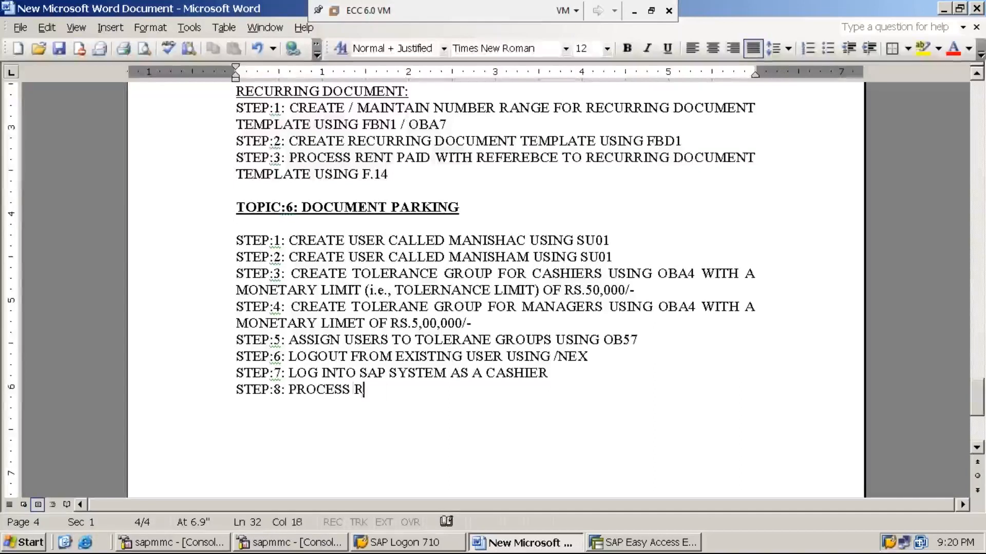
{"action": "type", "text": "ENT "}
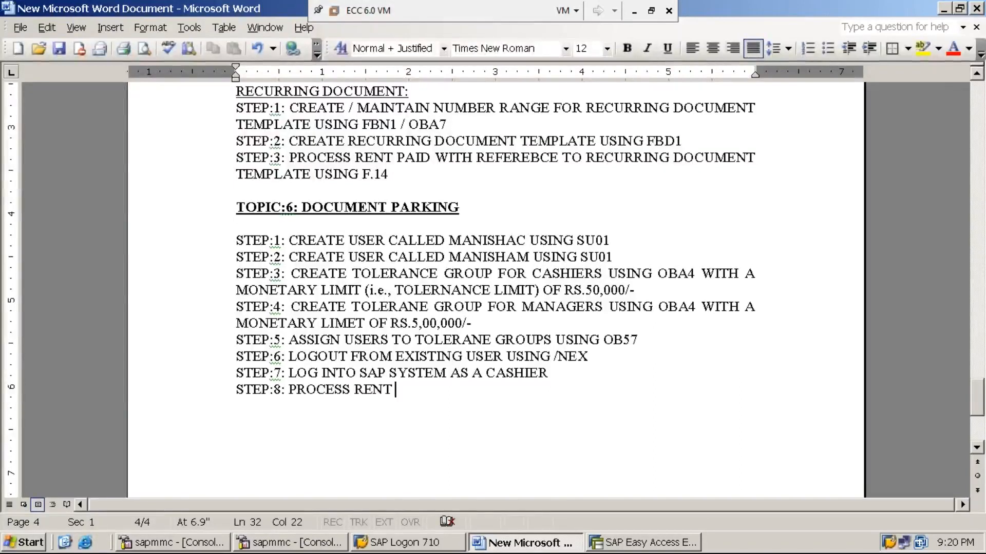
{"action": "type", "text": "PAID OF RS.20"}
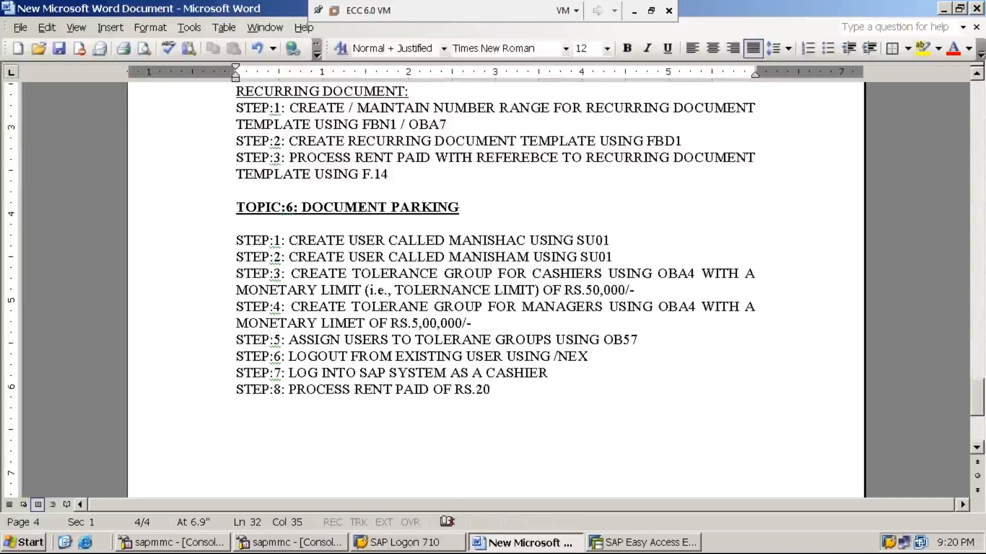
{"action": "key", "text": "BackSpace"}
{"action": "type", "text": "2"}
{"action": "type", "text": ",000"}
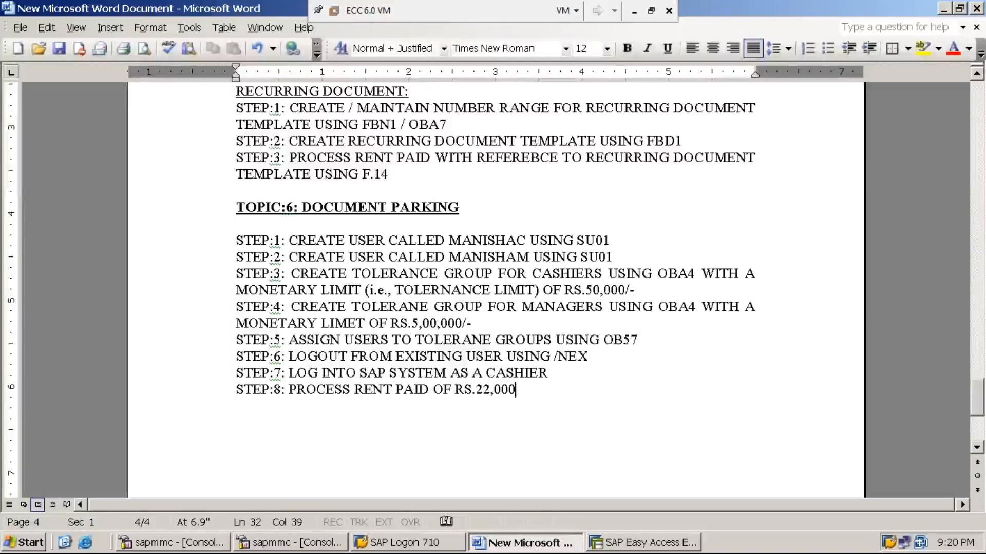
{"action": "type", "text": "/- USING"}
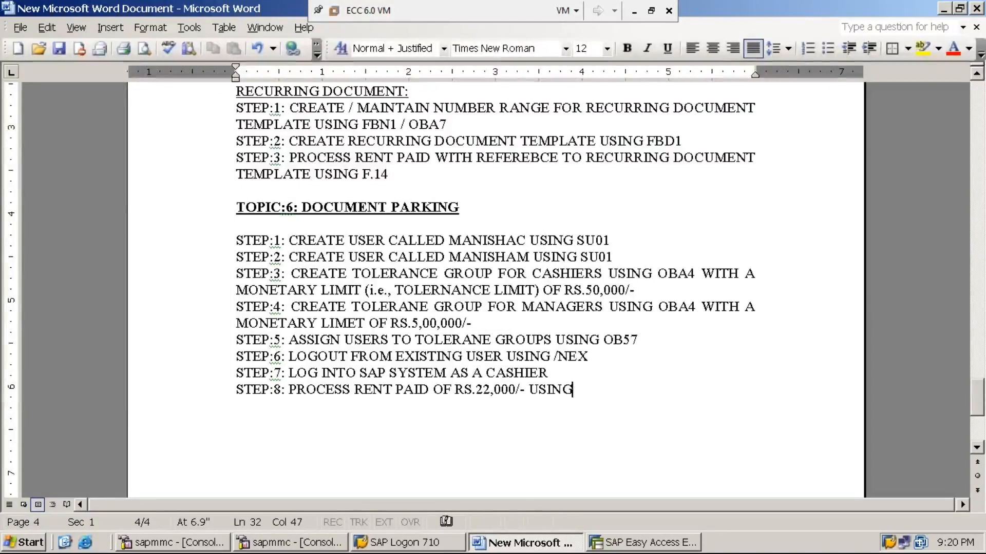
{"action": "type", "text": " F-02"}
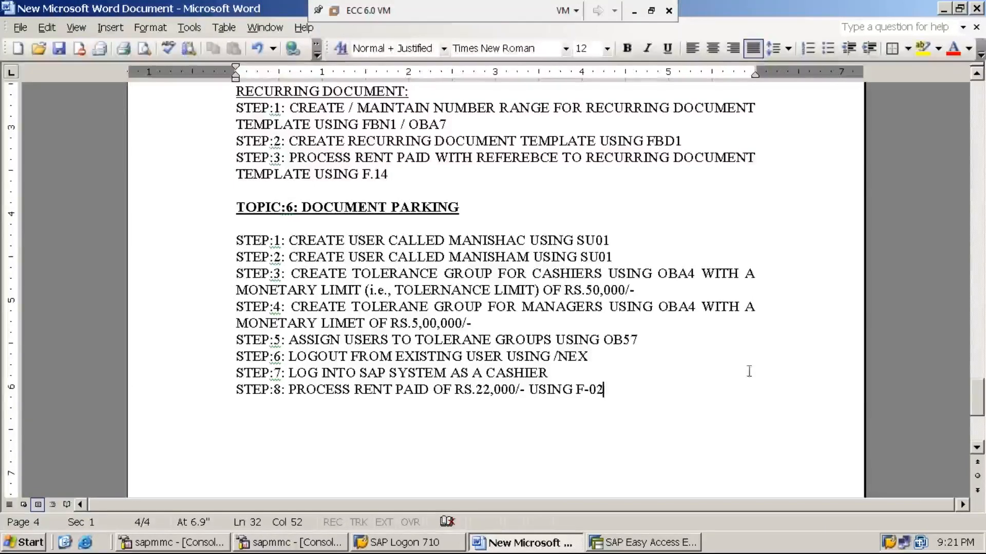
- Start an F-02 G/L posting with document date 17.06.2019
{"action": "left_click", "coordinate": [643, 543]}
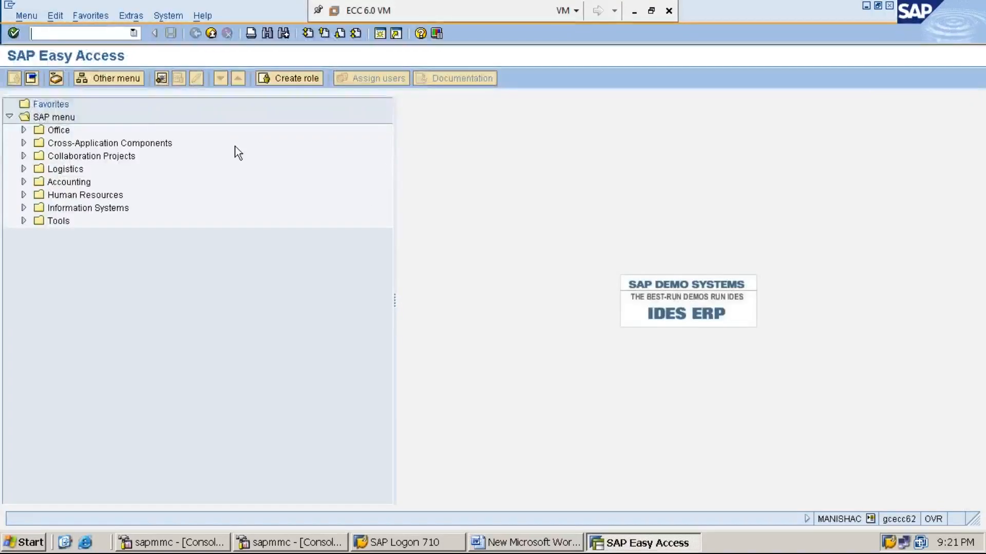
{"action": "type", "text": "F-02"}
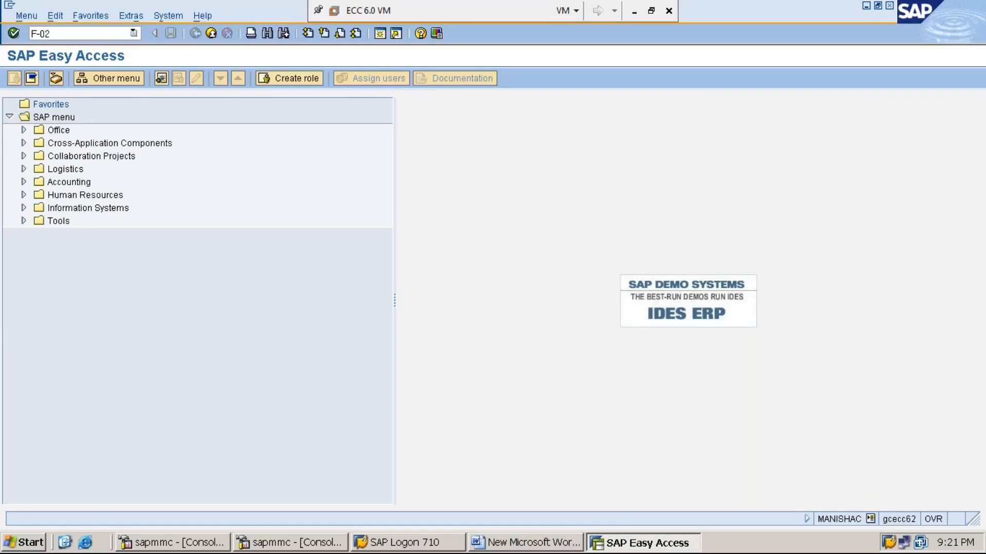
{"action": "key", "text": "Return"}
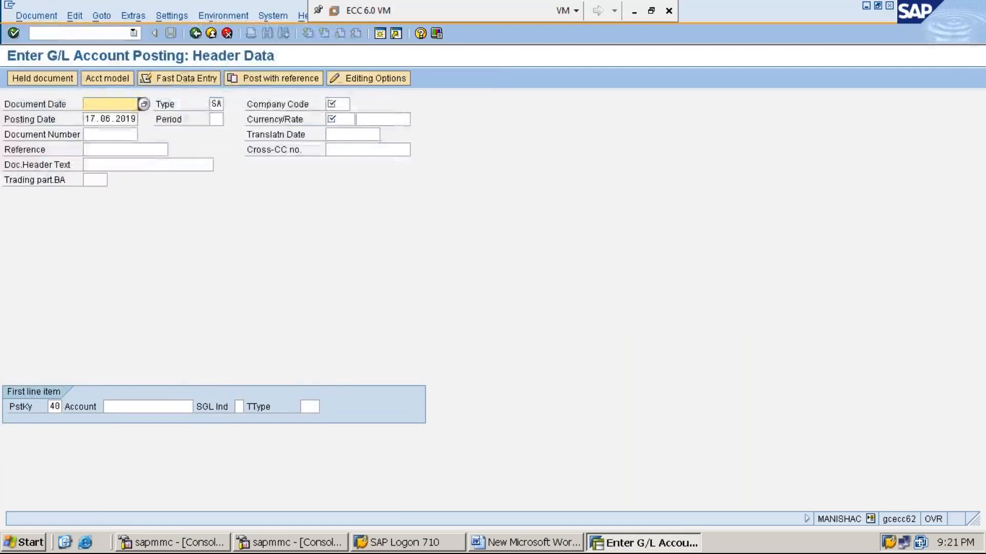
{"action": "key", "text": "F4"}
{"action": "key", "text": "Return"}
- Enter company code MMI1, period 3, currency INR, and rent account 300001 for the first line
{"action": "key", "text": "Tab"}
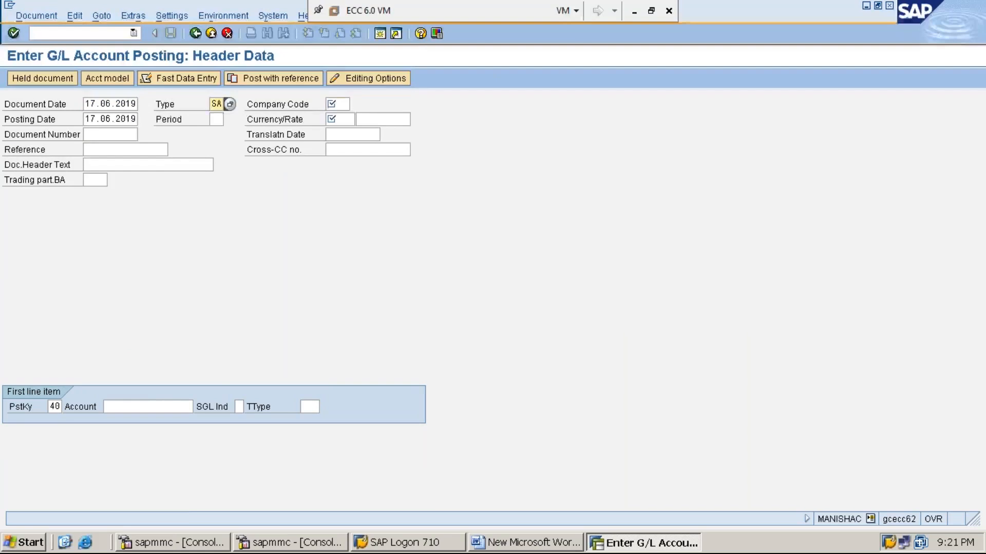
{"action": "key", "text": "Tab"}
{"action": "type", "text": "MMI1"}
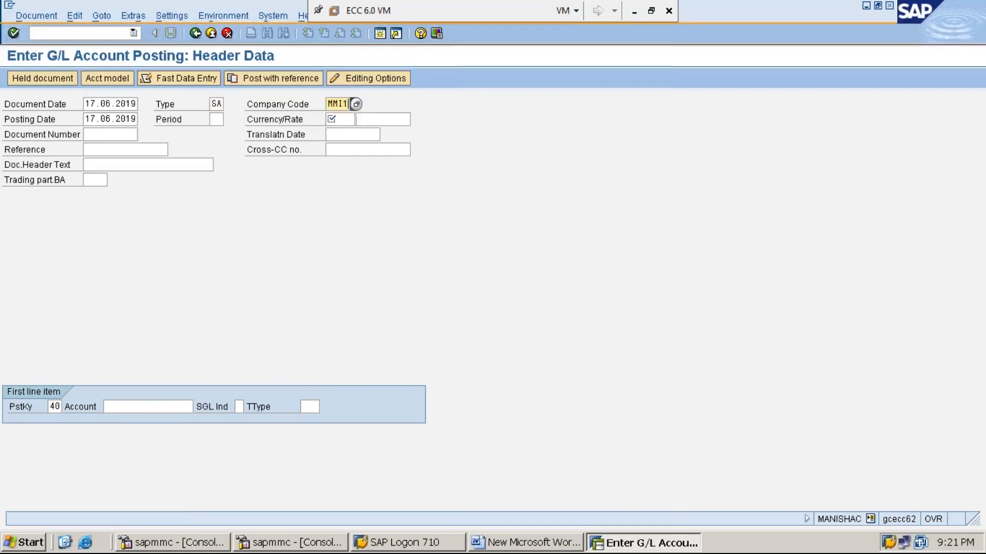
{"action": "key", "text": "Tab"}
{"action": "key", "text": "Tab"}
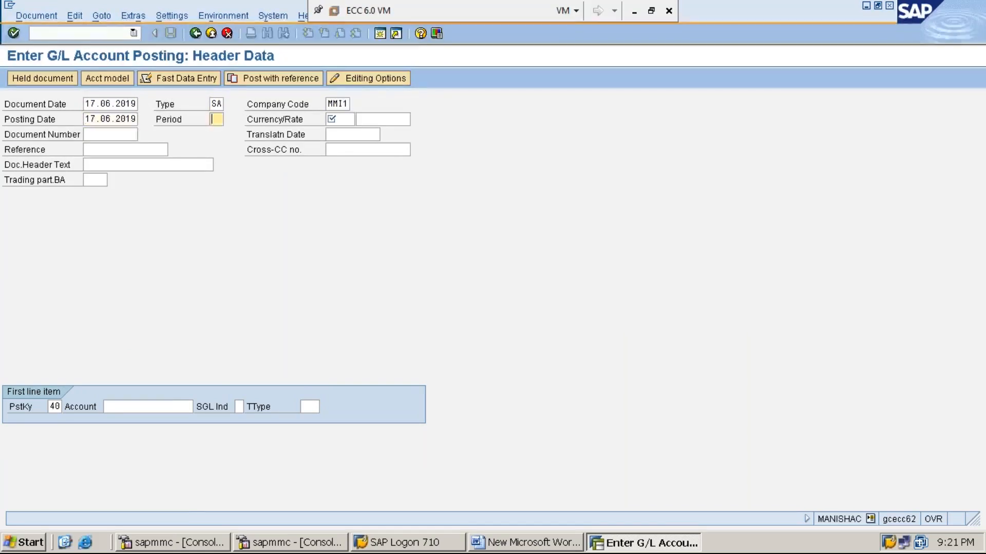
{"action": "type", "text": "3"}
{"action": "key", "text": "Tab"}
{"action": "type", "text": "INR"}
{"action": "key", "text": "Tab"}
{"action": "key", "text": "Tab"}
{"action": "key", "text": "Tab"}
{"action": "key", "text": "Tab"}
{"action": "key", "text": "Tab"}
{"action": "key", "text": "Tab"}
{"action": "key", "text": "Tab"}
{"action": "key", "text": "Tab"}
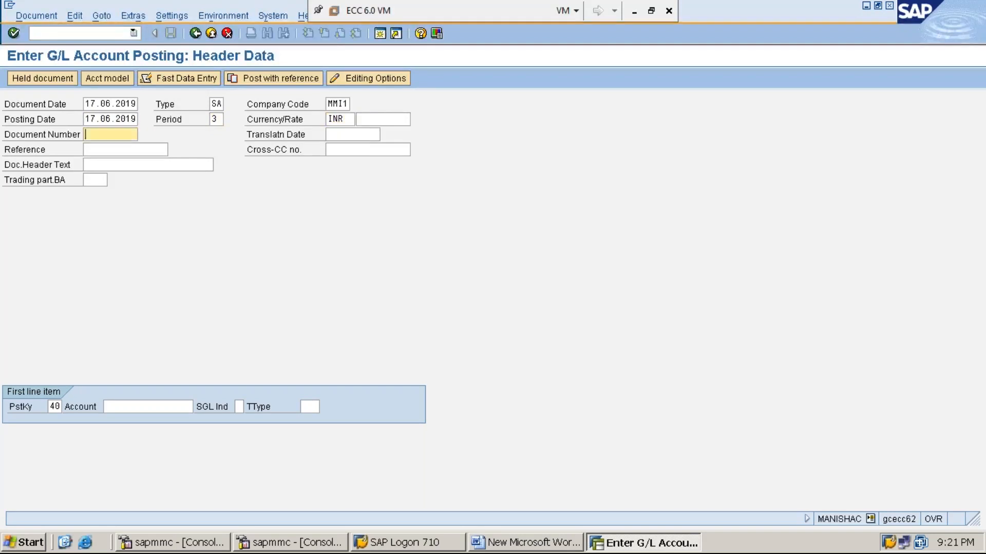
{"action": "key", "text": "Tab"}
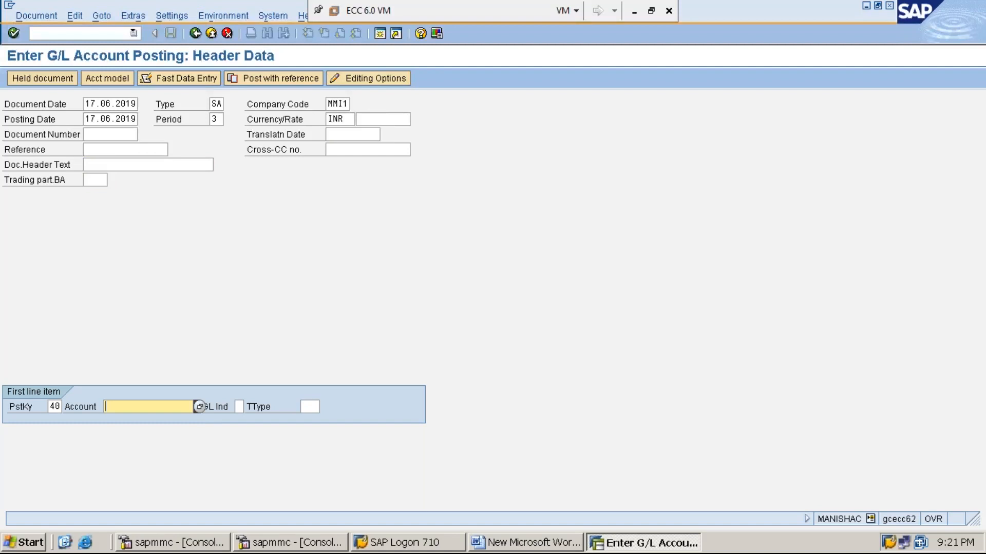
{"action": "type", "text": "3"}
{"action": "key", "text": "Down"}
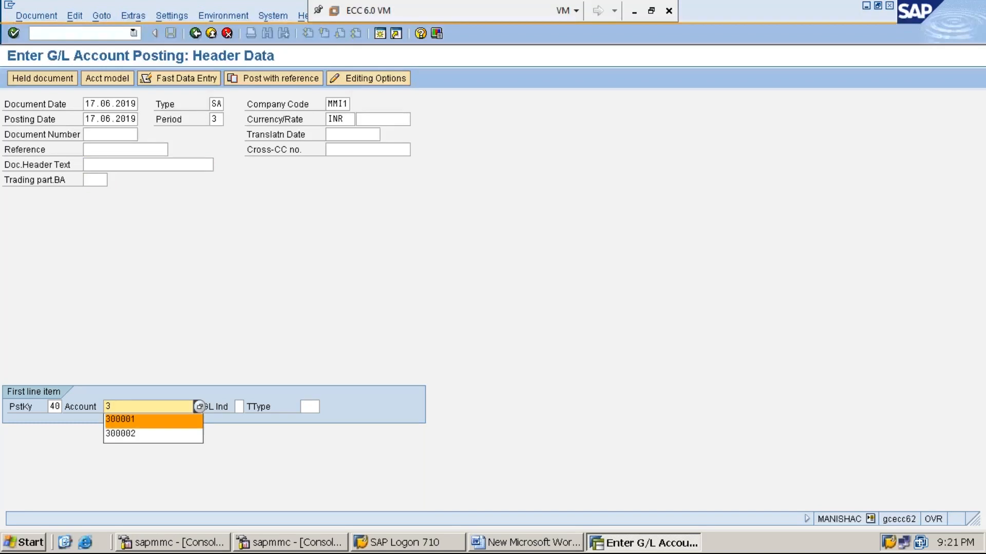
{"action": "key", "text": "Return"}
{"action": "key", "text": "Return"}
- Give the rent debit amount 22000 and text 'RENT PAID IN CASH-22000'
{"action": "type", "text": "22"}
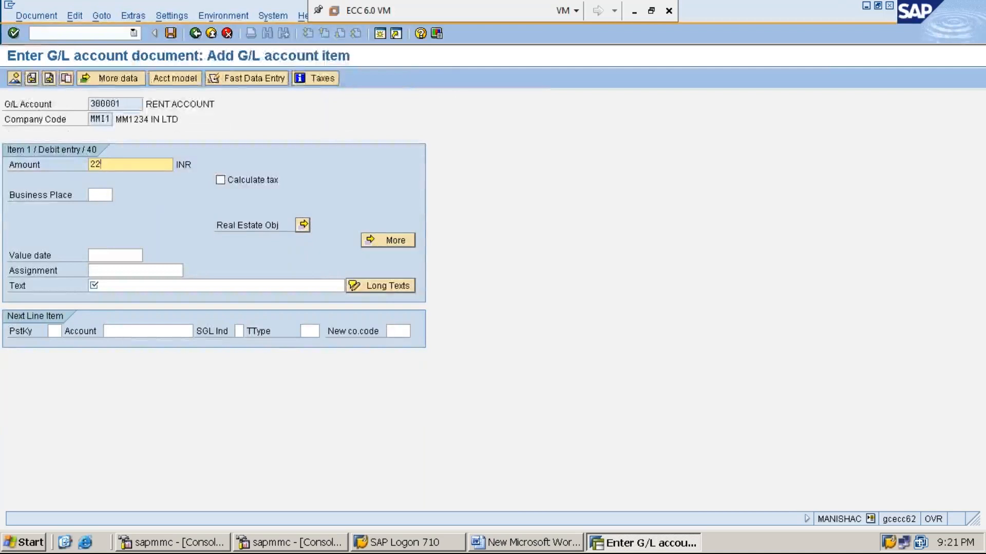
{"action": "type", "text": "000"}
{"action": "key", "text": "Tab"}
{"action": "key", "text": "Tab"}
{"action": "key", "text": "Tab"}
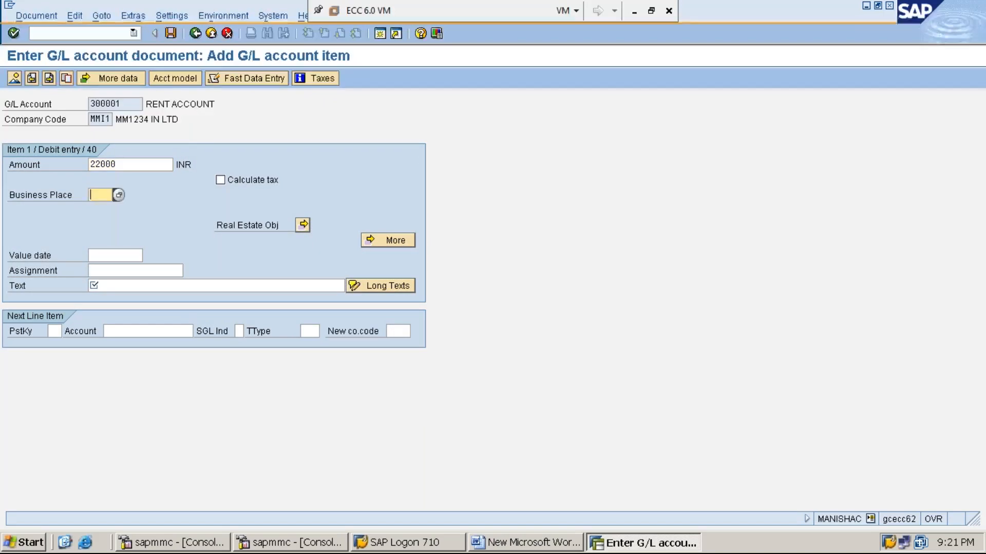
{"action": "key", "text": "Tab"}
{"action": "type", "text": "R"}
{"action": "key", "text": "Down"}
{"action": "key", "text": "Return"}
{"action": "type", "text": "-222"}
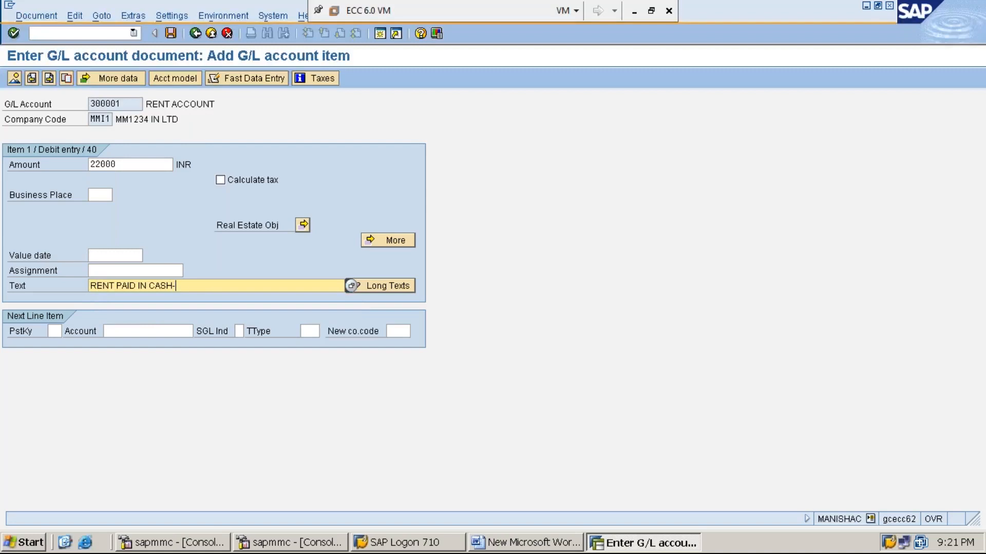
{"action": "key", "text": "BackSpace"}
{"action": "type", "text": "000"}
- Add a posting key 50 credit to cash account 100001 with amount * and text +
{"action": "left_click", "coordinate": [56, 331]}
{"action": "type", "text": "50"}
{"action": "key", "text": "Tab"}
{"action": "type", "text": "1"}
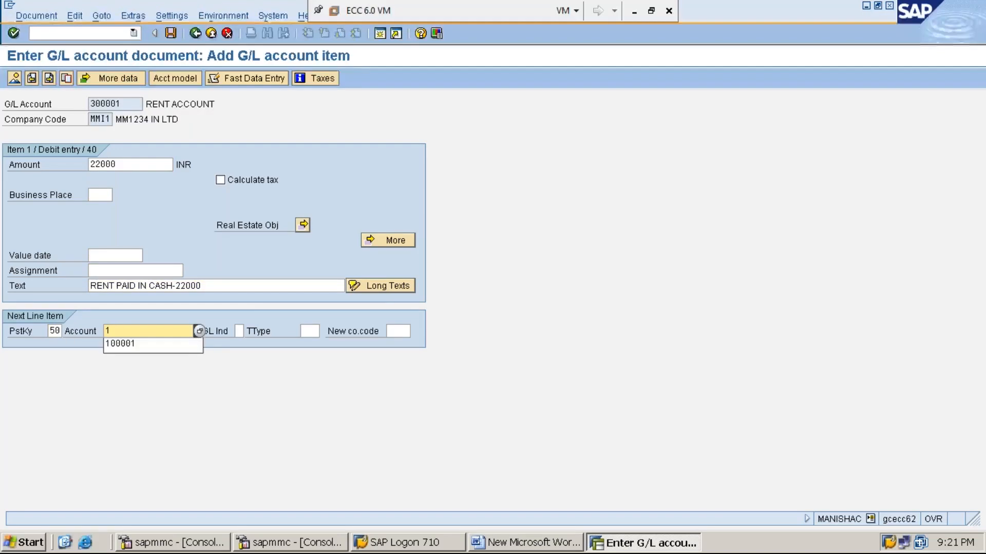
{"action": "key", "text": "Down"}
{"action": "key", "text": "Return"}
{"action": "key", "text": "Return"}
{"action": "type", "text": "*"}
{"action": "key", "text": "Tab"}
{"action": "key", "text": "Tab"}
{"action": "key", "text": "Tab"}
{"action": "key", "text": "Tab"}
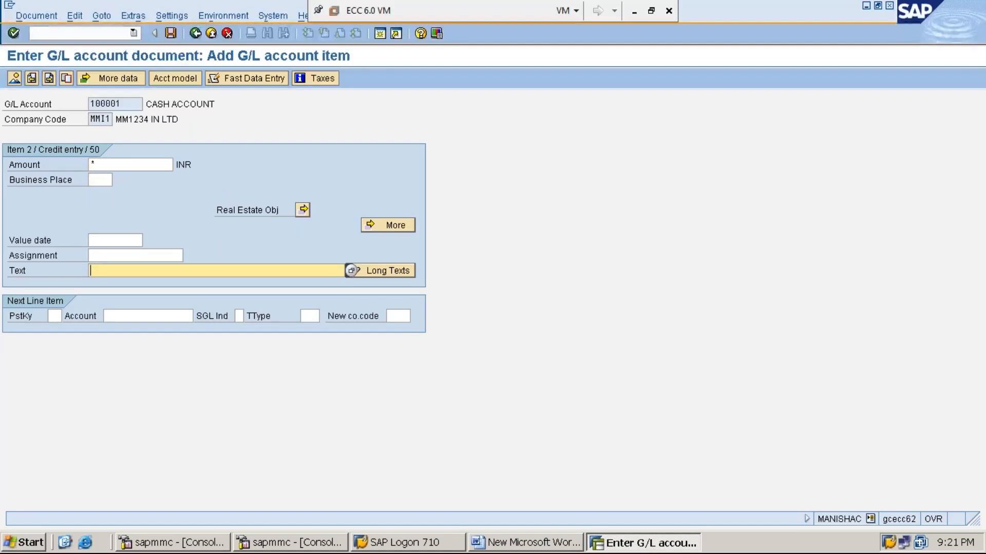
{"action": "type", "text": "+"}
- Simulate the two-line 22,000 rent-paid-in-cash entry, then post it as document 17
{"action": "left_click", "coordinate": [40, 15]}
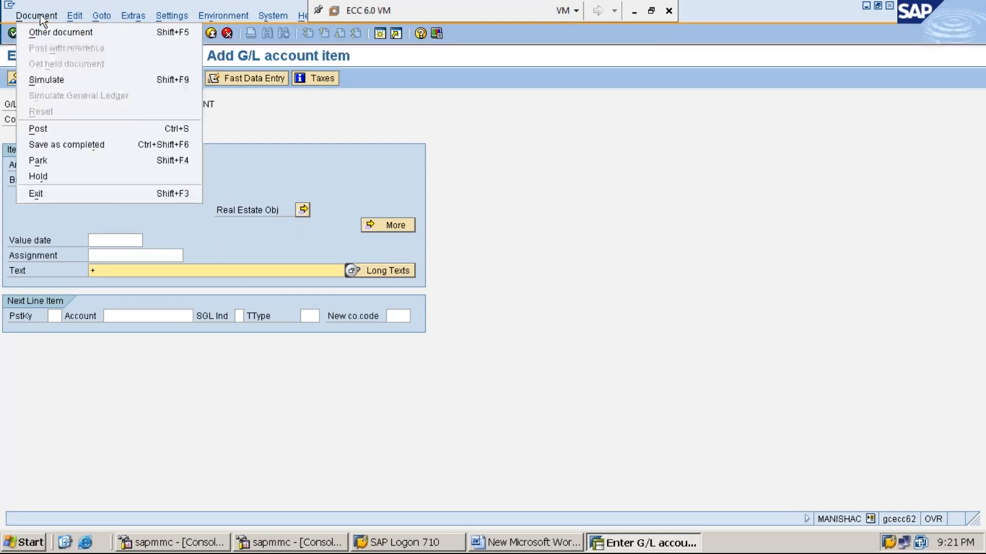
{"action": "left_click", "coordinate": [60, 80]}
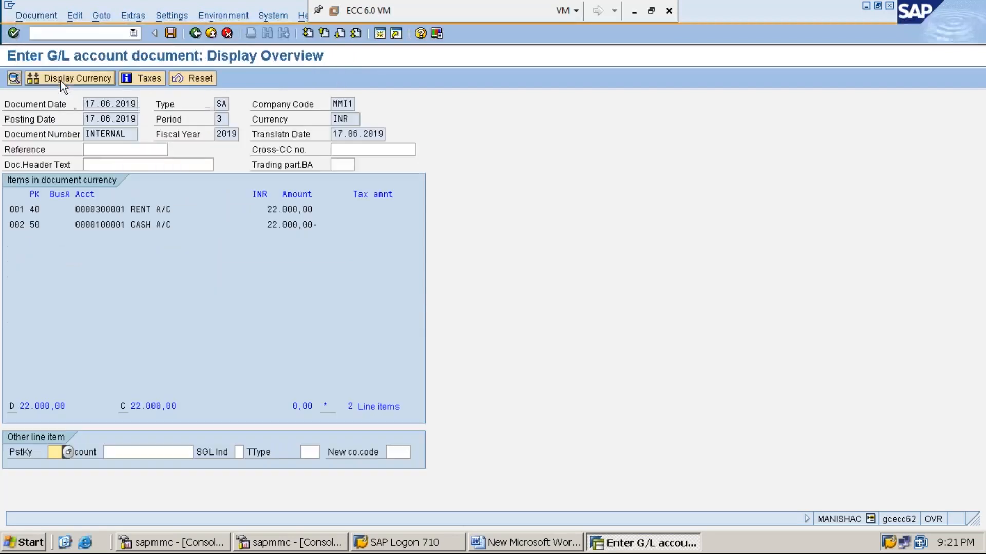
{"action": "left_click", "coordinate": [171, 34]}
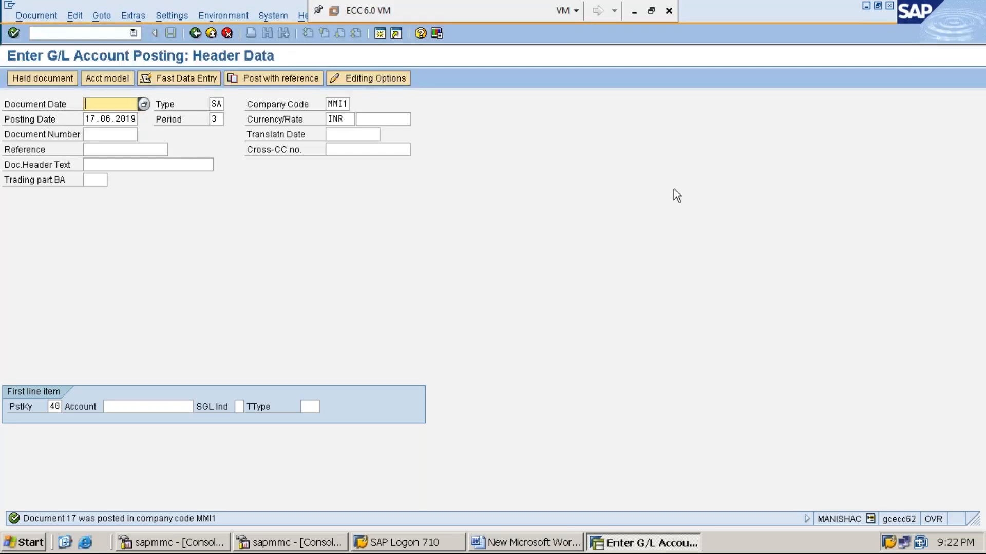
- Add the line '*STEP:9: PROCESS RENT PAID OF RS.55,000/- USING F-02' below step 8 in the Word notes
{"action": "left_click", "coordinate": [865, 6]}
{"action": "key", "text": "Return"}
{"action": "type", "text": "STEP:9:"}
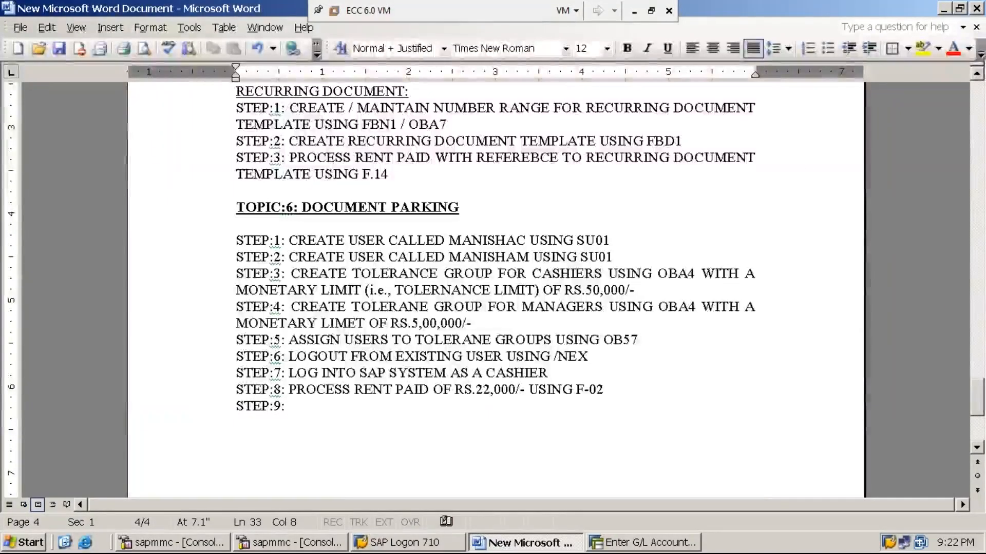
{"action": "key", "text": "Home"}
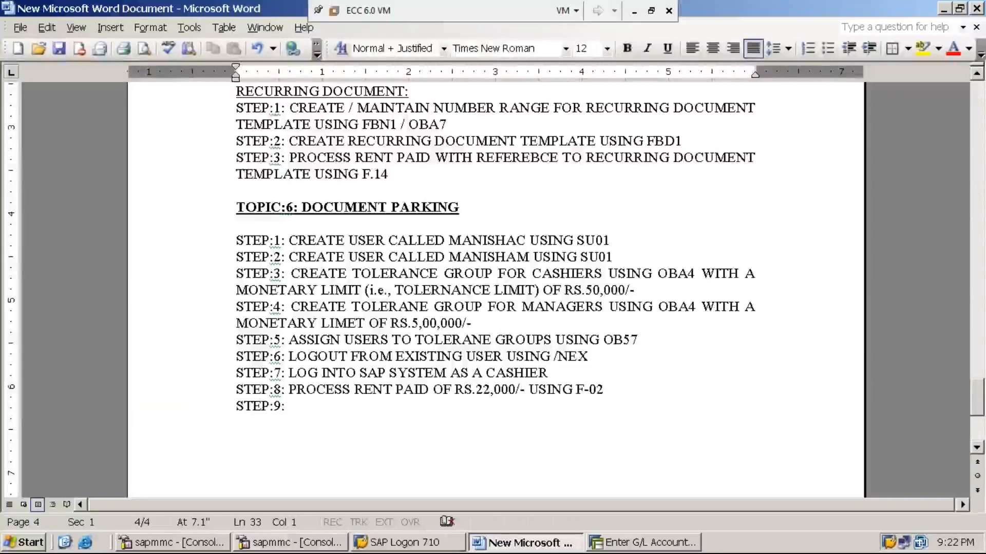
{"action": "type", "text": "*"}
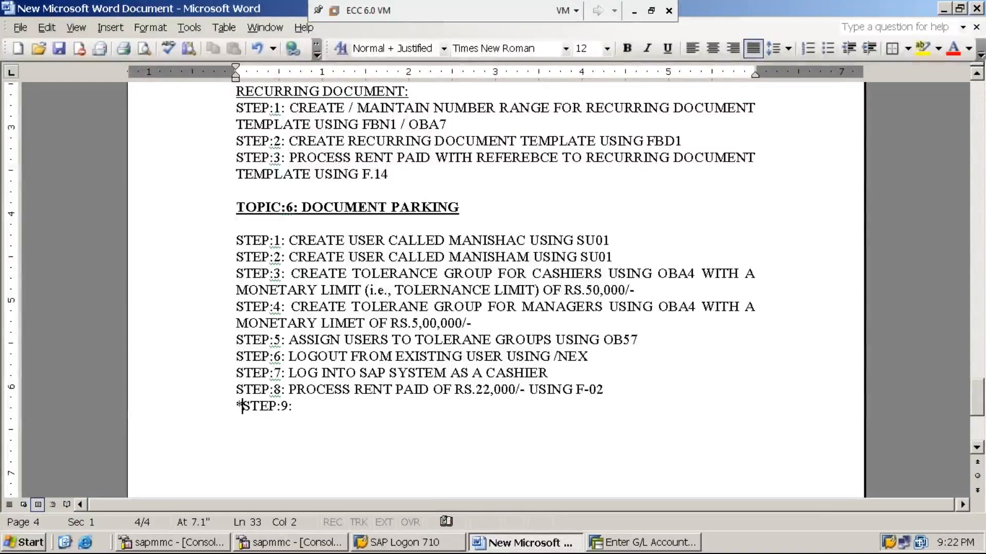
{"action": "key", "text": "End"}
{"action": "type", "text": "PRC"}
{"action": "type", "text": "C"}
{"action": "key", "text": "BackSpace"}
{"action": "key", "text": "BackSpace"}
{"action": "type", "text": "OCESS"}
{"action": "type", "text": " REN"}
{"action": "type", "text": "PAID"}
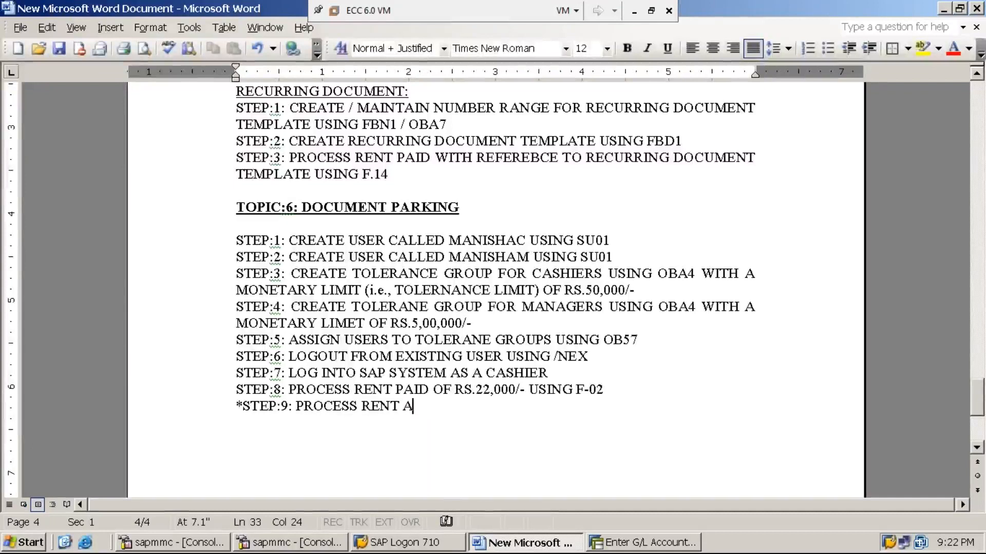
{"action": "type", "text": " OF "}
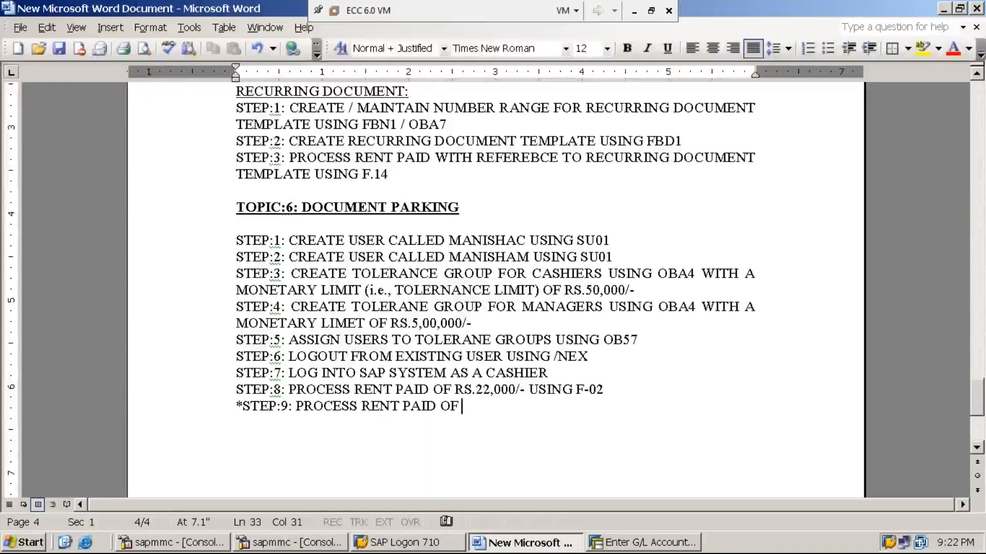
{"action": "type", "text": "RS."}
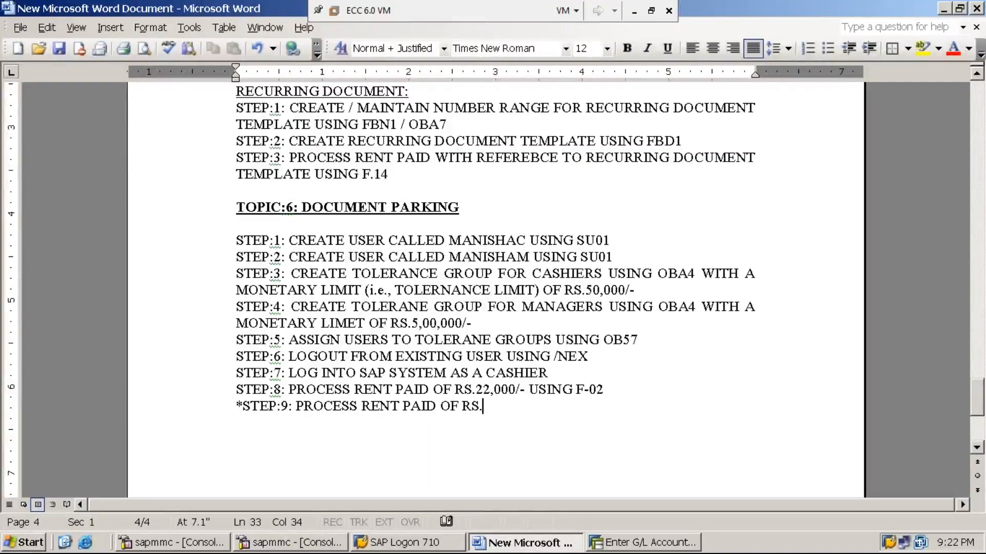
{"action": "type", "text": "55,000/"}
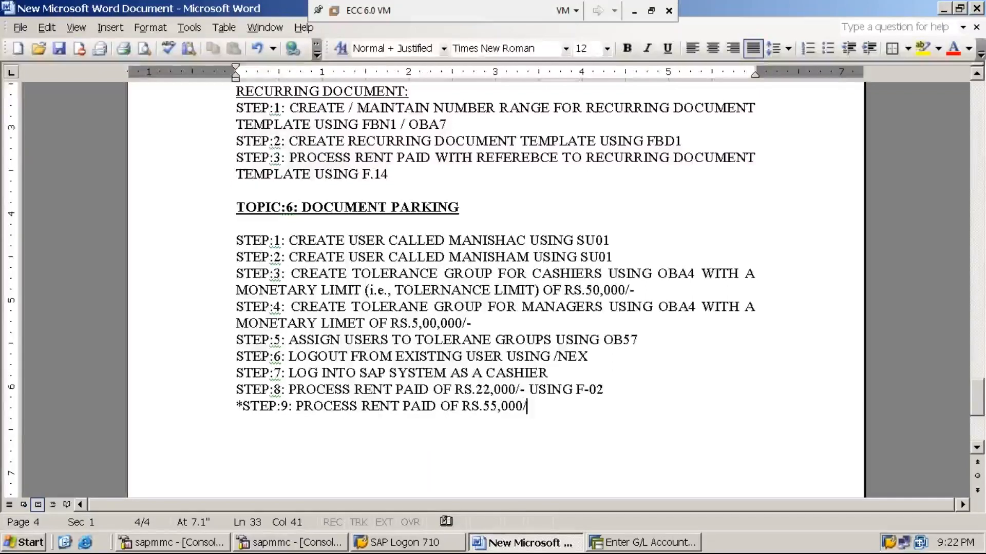
{"action": "type", "text": "- USING F-02"}
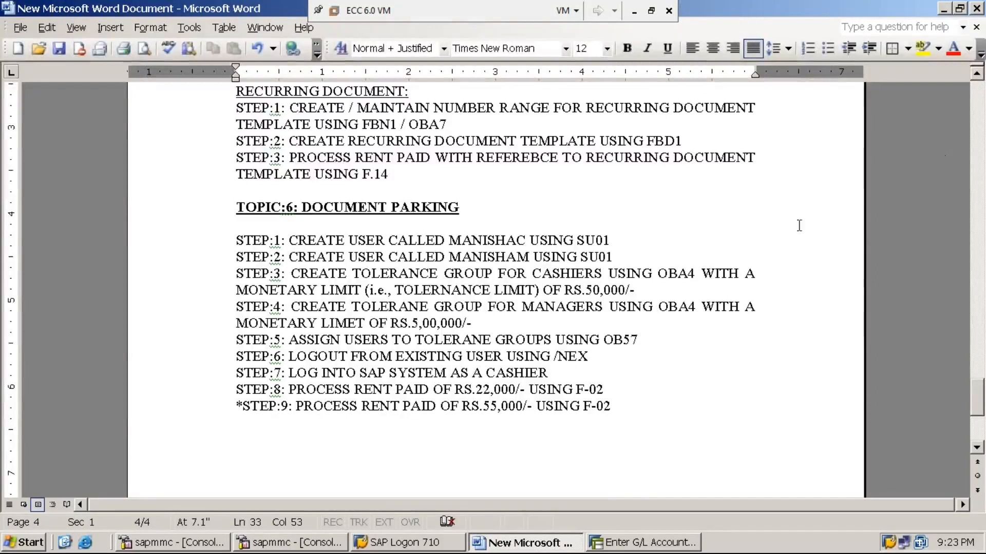
{"action": "left_click", "coordinate": [652, 543]}
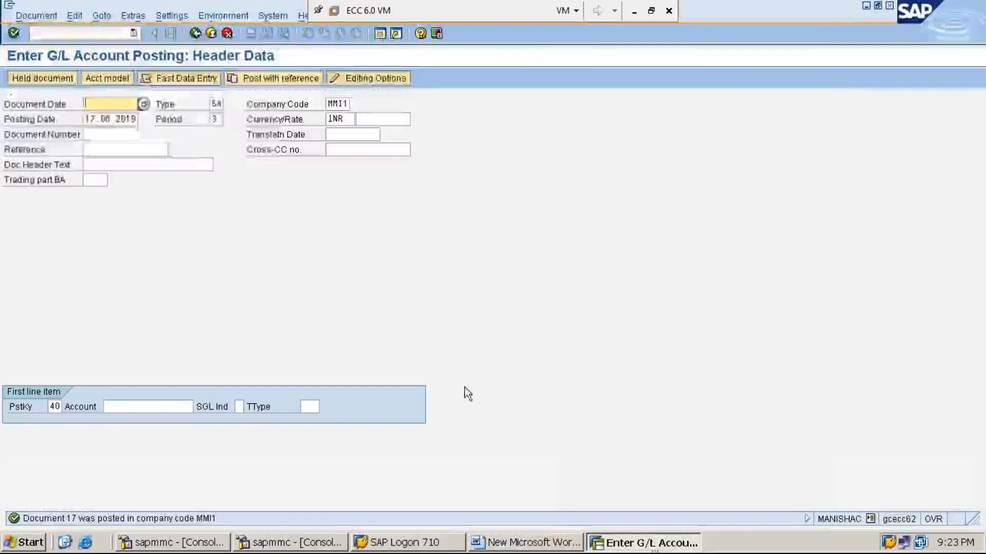
- Leave the current screen with /n and start transaction F-02
{"action": "left_click", "coordinate": [105, 34]}
{"action": "type", "text": "/n"}
{"action": "key", "text": "Return"}
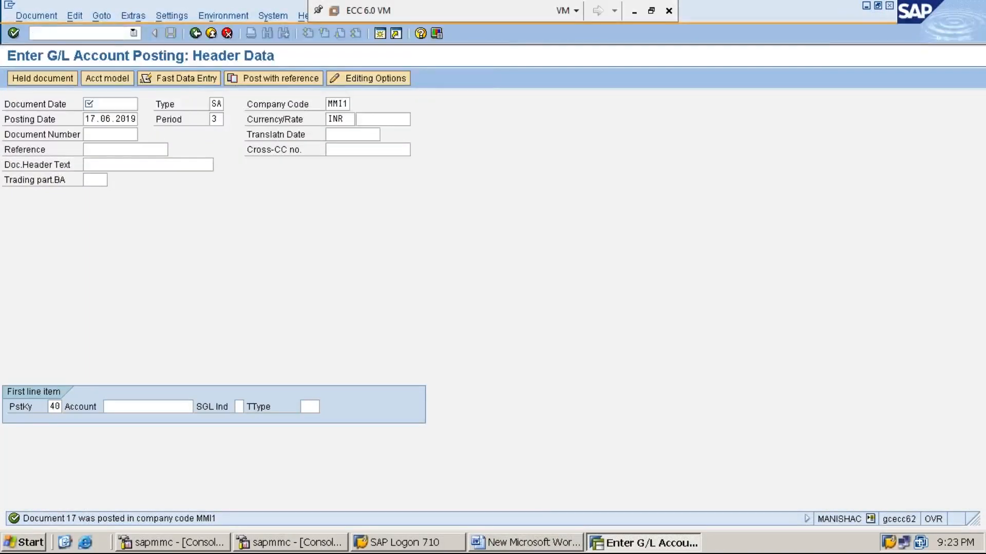
{"action": "type", "text": "F-02"}
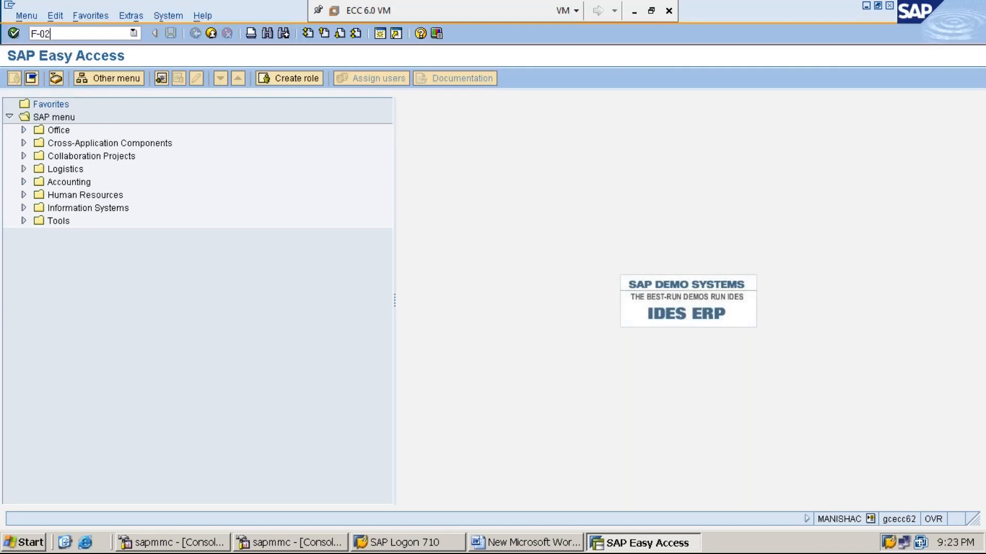
{"action": "key", "text": "Return"}
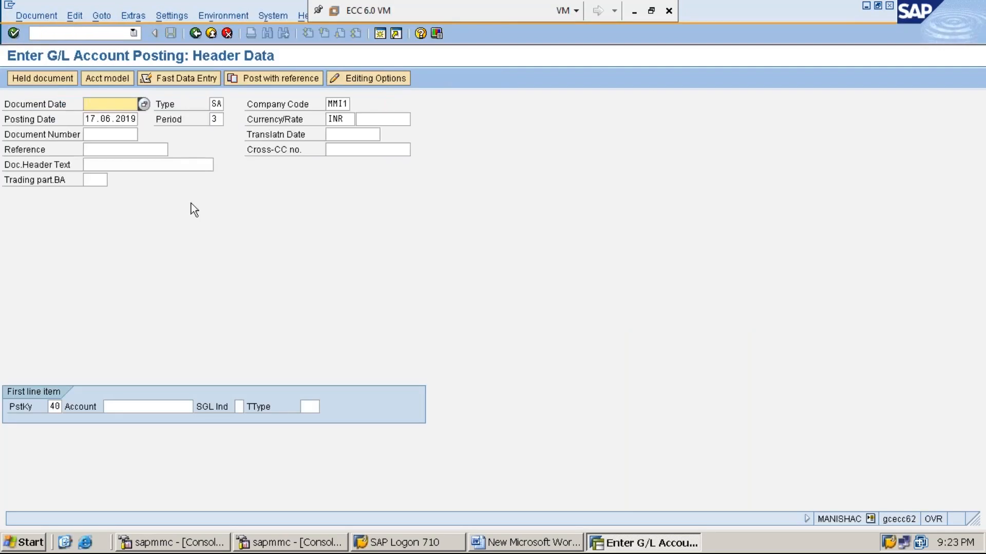
- Set the document date to 17.06.2019 and move through document type and company code
{"action": "key", "text": "F4"}
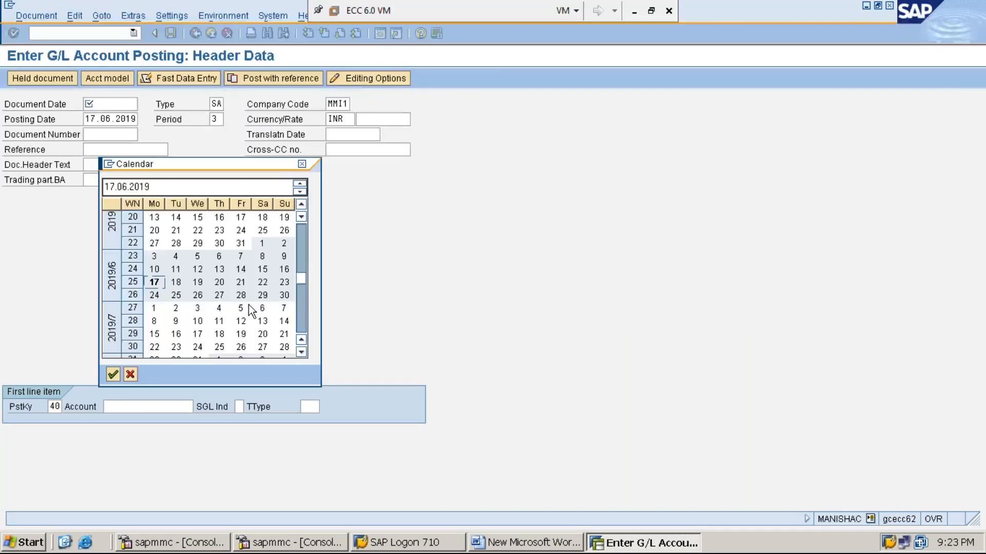
{"action": "key", "text": "Return"}
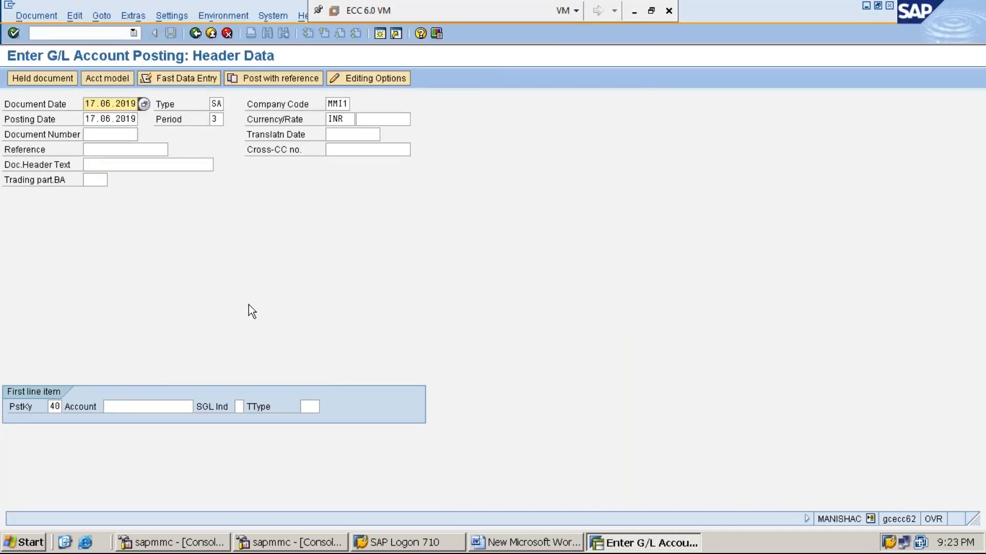
{"action": "left_click", "coordinate": [634, 15]}
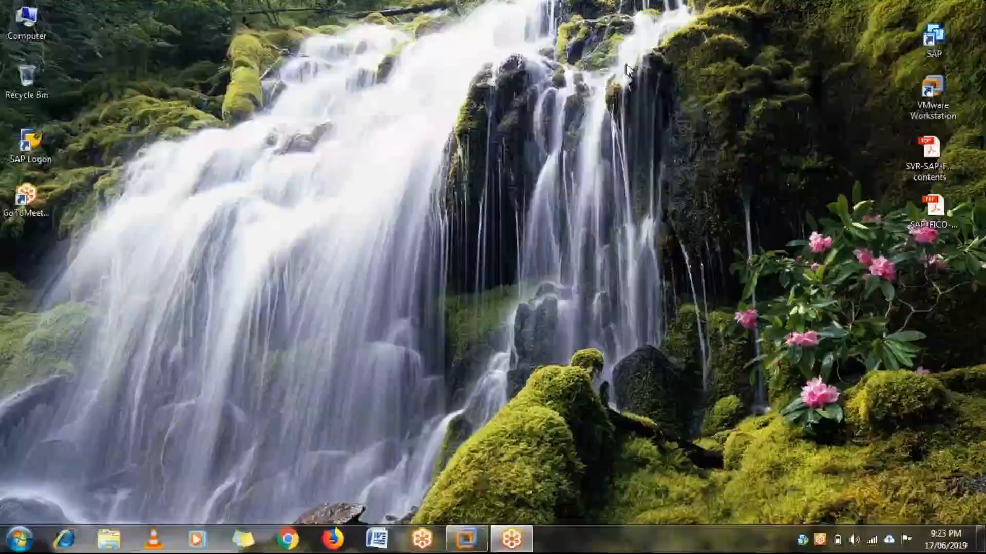
{"action": "left_click", "coordinate": [466, 539]}
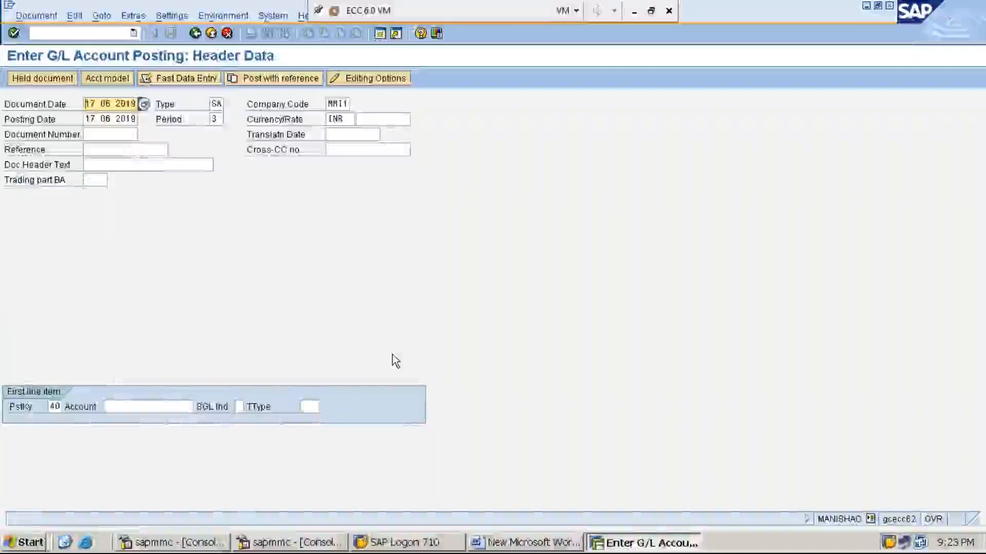
{"action": "key", "text": "Tab"}
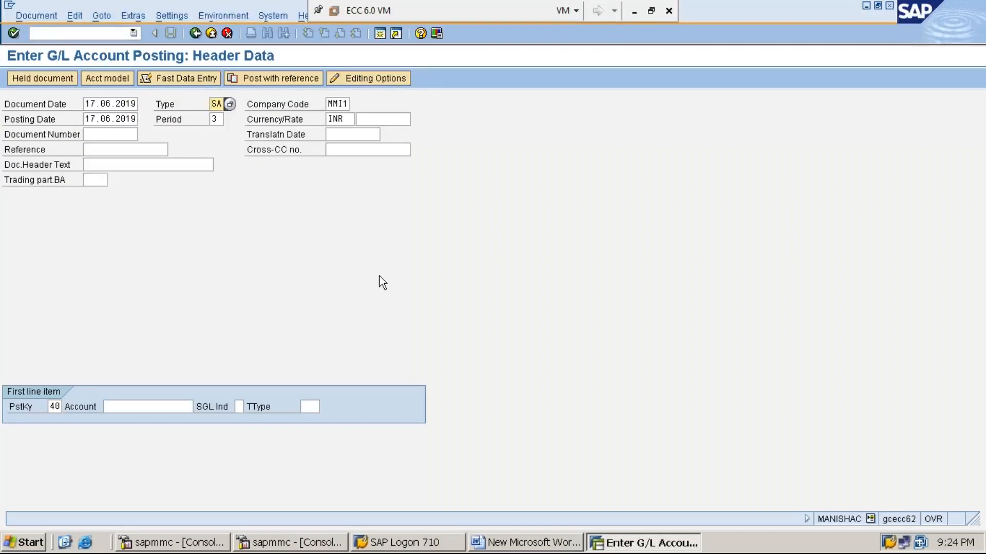
{"action": "key", "text": "Tab"}
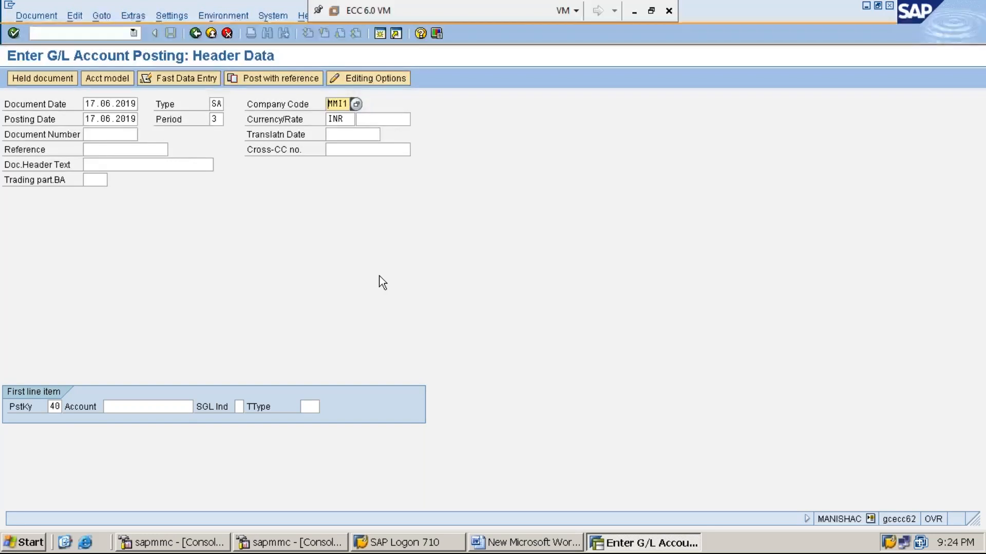
{"action": "key", "text": "Tab"}
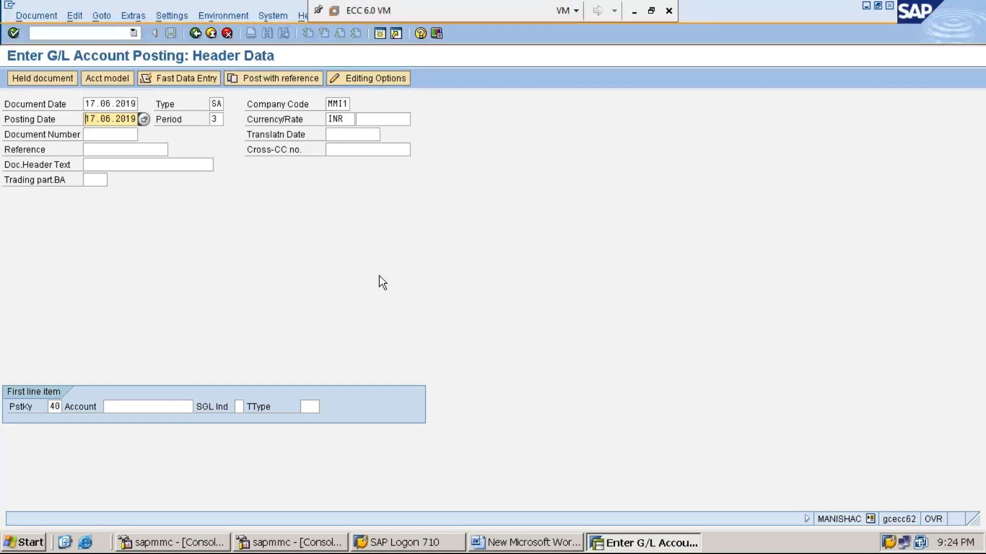
{"action": "key", "text": "Tab"}
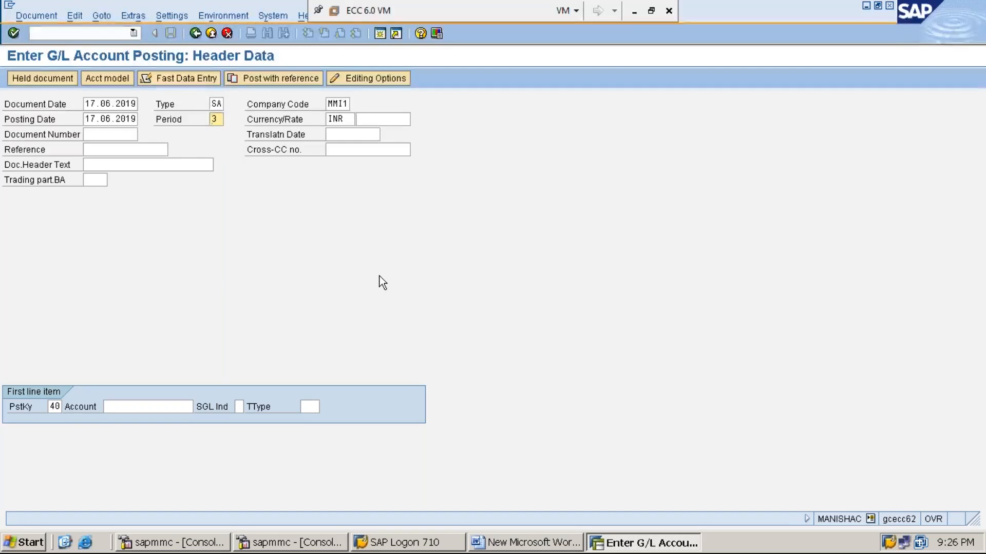
- Finish the header and enter rent account 300001 for the first line item
{"action": "key", "text": "Tab"}
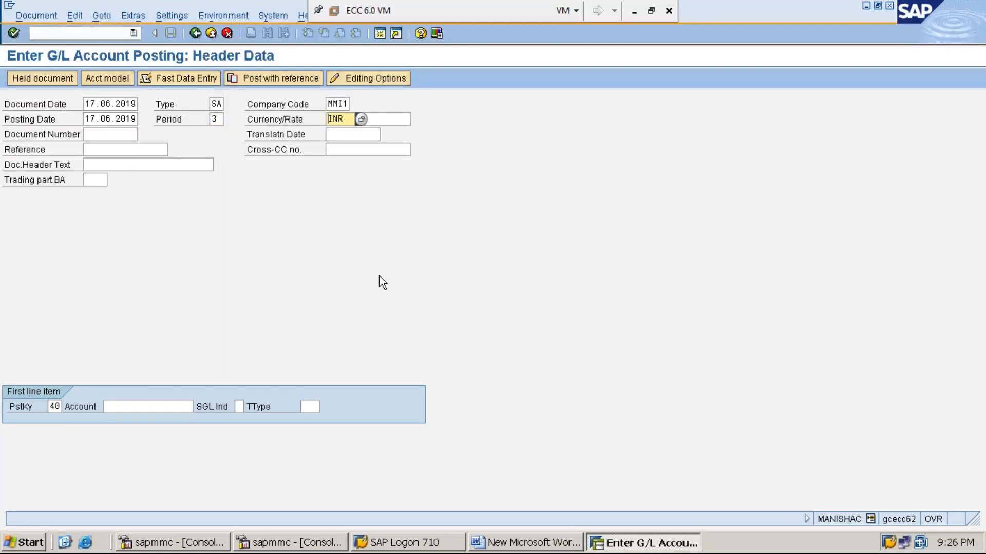
{"action": "key", "text": "Tab"}
{"action": "key", "text": "Tab"}
{"action": "key", "text": "Tab"}
{"action": "key", "text": "Tab"}
{"action": "key", "text": "Tab"}
{"action": "key", "text": "Tab"}
{"action": "key", "text": "Tab"}
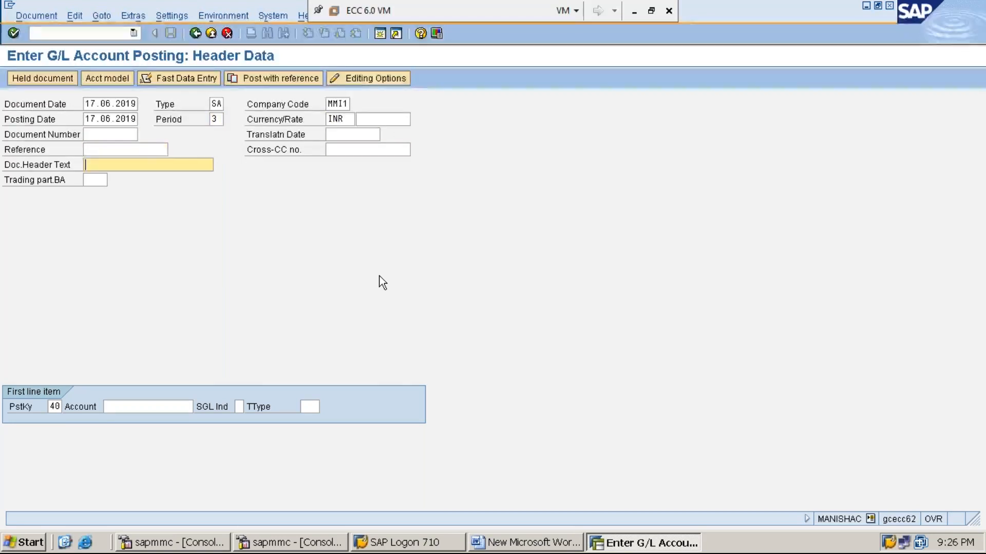
{"action": "key", "text": "Tab"}
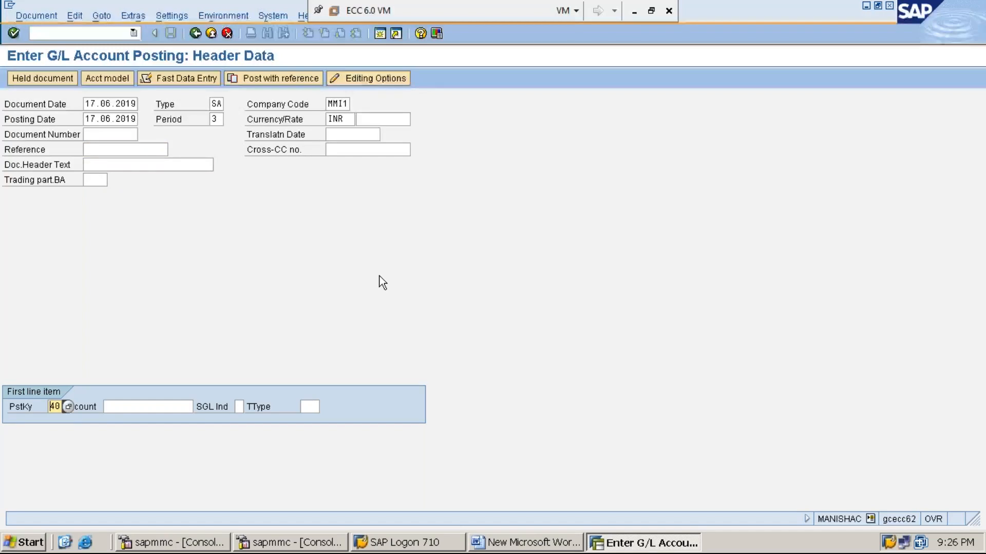
{"action": "key", "text": "Tab"}
{"action": "type", "text": "3"}
{"action": "key", "text": "Down"}
{"action": "key", "text": "Return"}
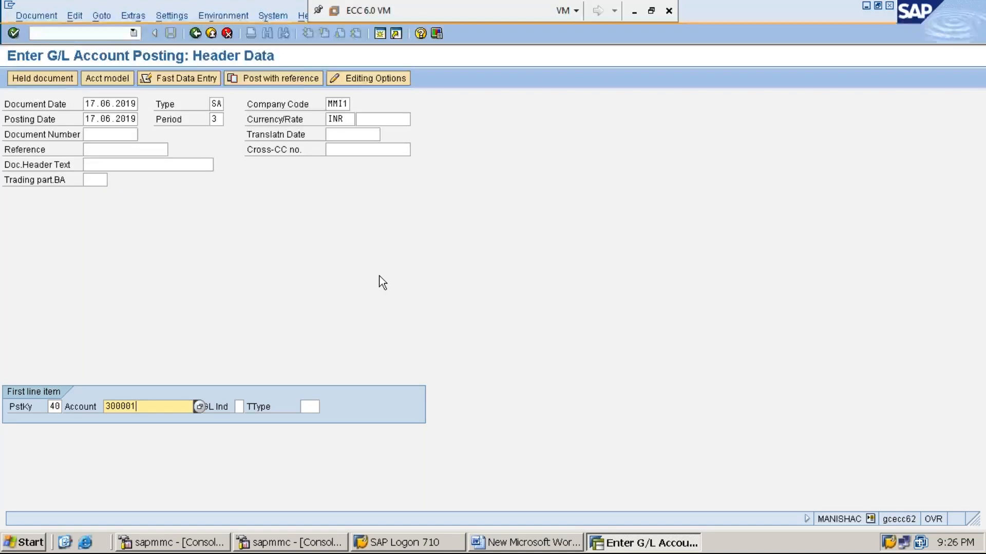
{"action": "key", "text": "Return"}
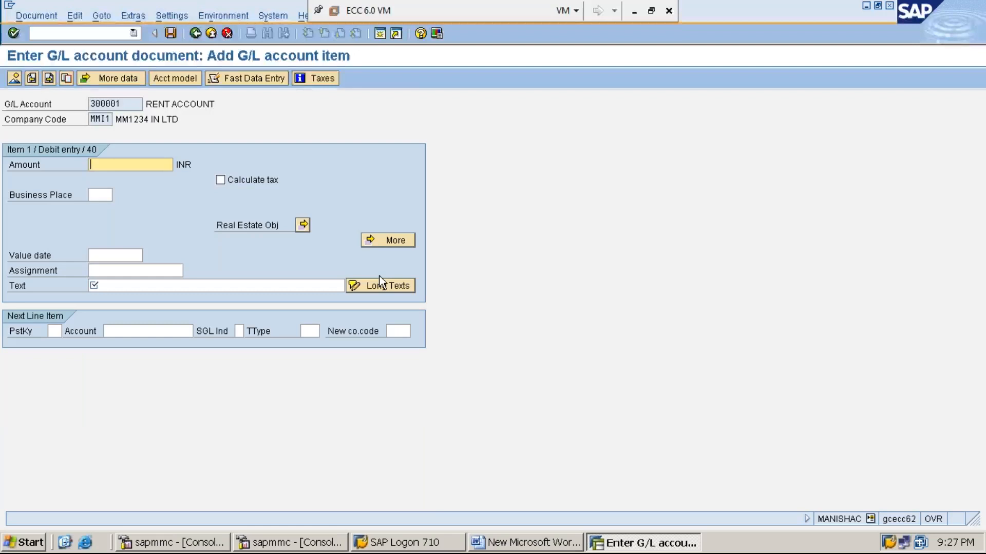
- Enter amount 55000 and text RENT PAID IN CASH-55000 on the rent line
{"action": "type", "text": "55"}
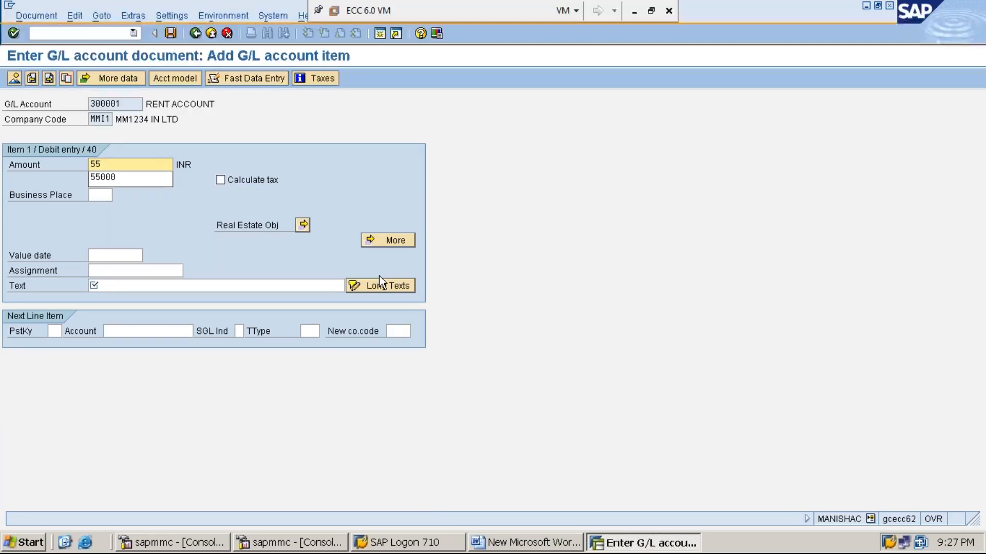
{"action": "type", "text": "000"}
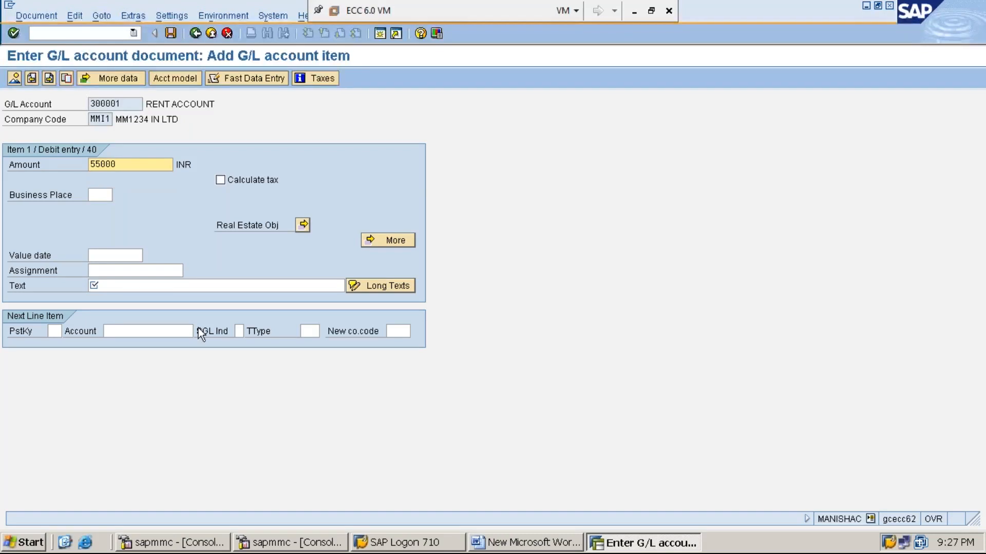
{"action": "left_click", "coordinate": [190, 281]}
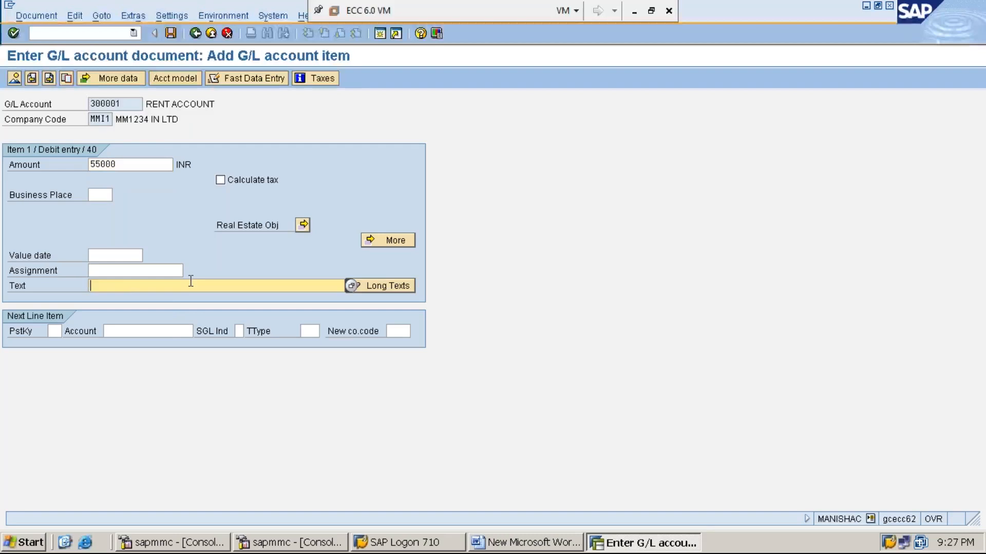
{"action": "type", "text": "R"}
{"action": "key", "text": "Down"}
{"action": "key", "text": "Return"}
{"action": "key", "text": "BackSpace"}
{"action": "key", "text": "BackSpace"}
{"action": "key", "text": "BackSpace"}
{"action": "key", "text": "BackSpace"}
{"action": "key", "text": "BackSpace"}
{"action": "key", "text": "BackSpace"}
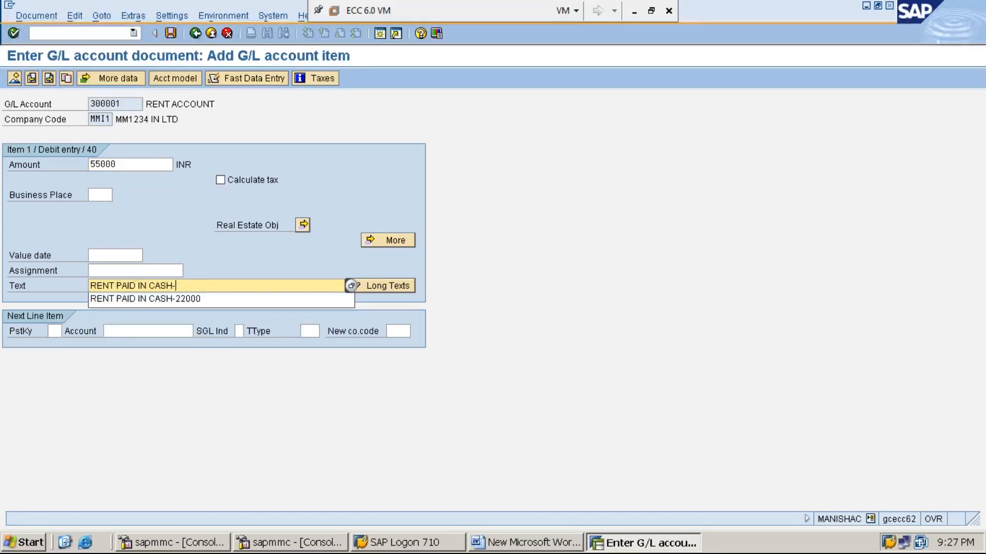
{"action": "type", "text": "-55000"}
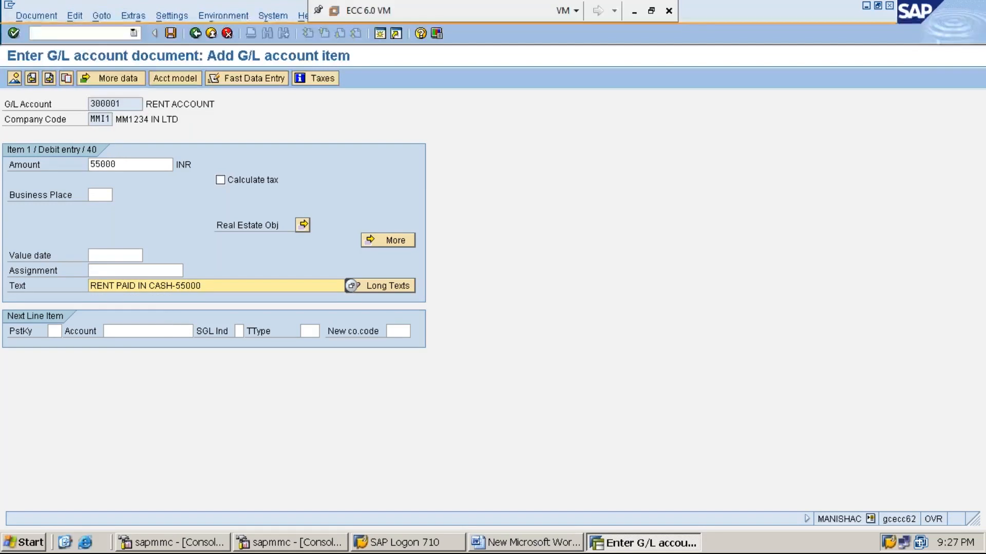
- Start the next line with posting key 50 and account 100001, then submit
{"action": "left_click", "coordinate": [53, 331]}
{"action": "type", "text": "50"}
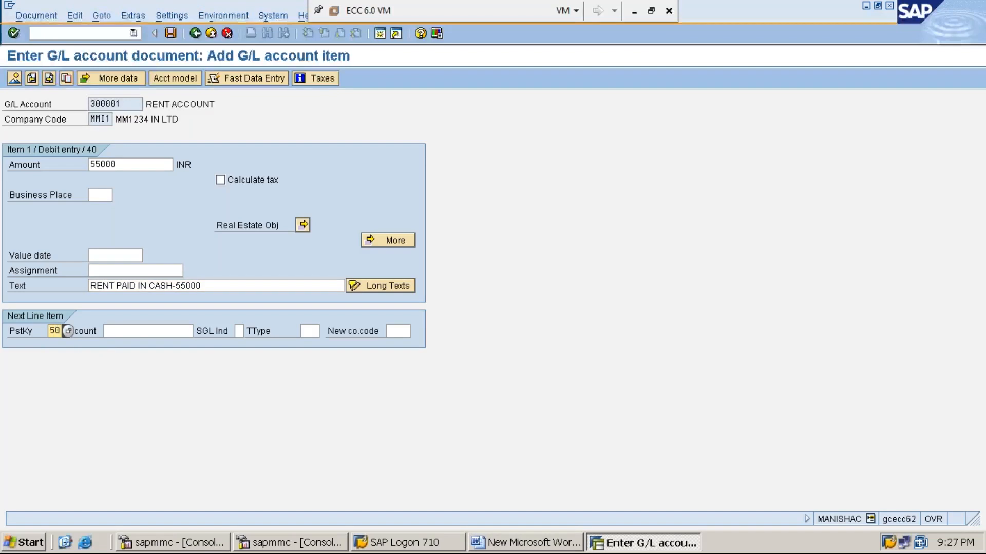
{"action": "key", "text": "Tab"}
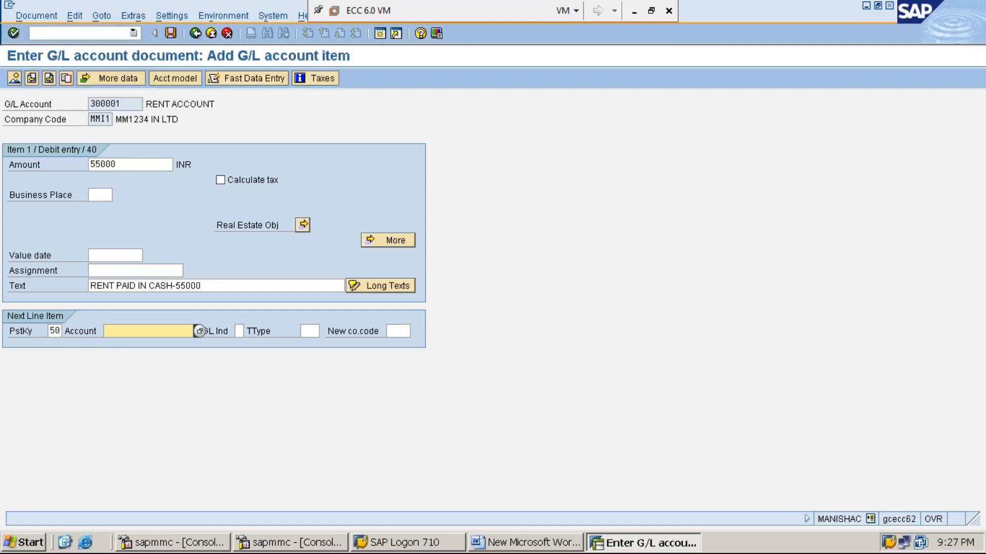
{"action": "type", "text": "100001"}
{"action": "key", "text": "Return"}
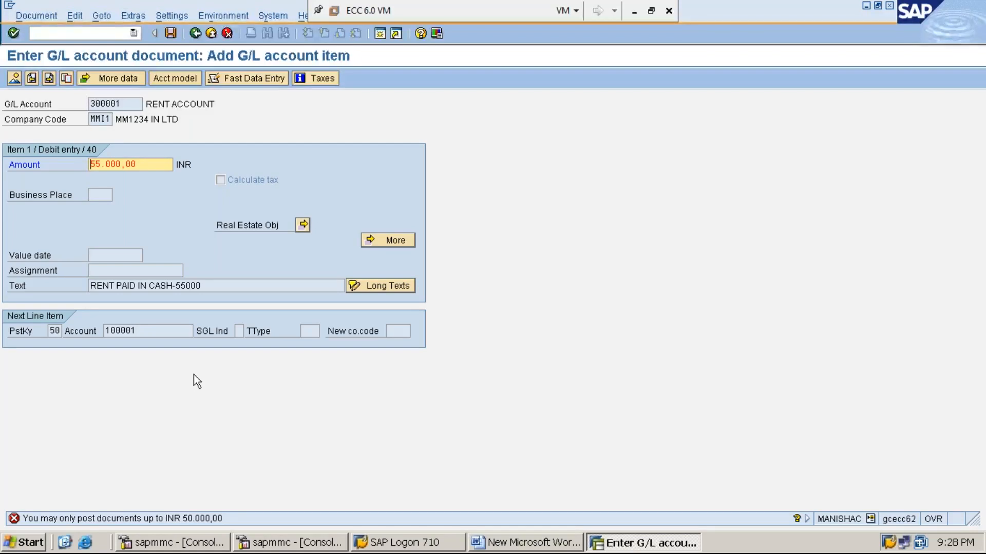
- Resubmit the 55,000 INR entry several times; it stays blocked by the INR 50,000 limit
{"action": "key", "text": "Return"}
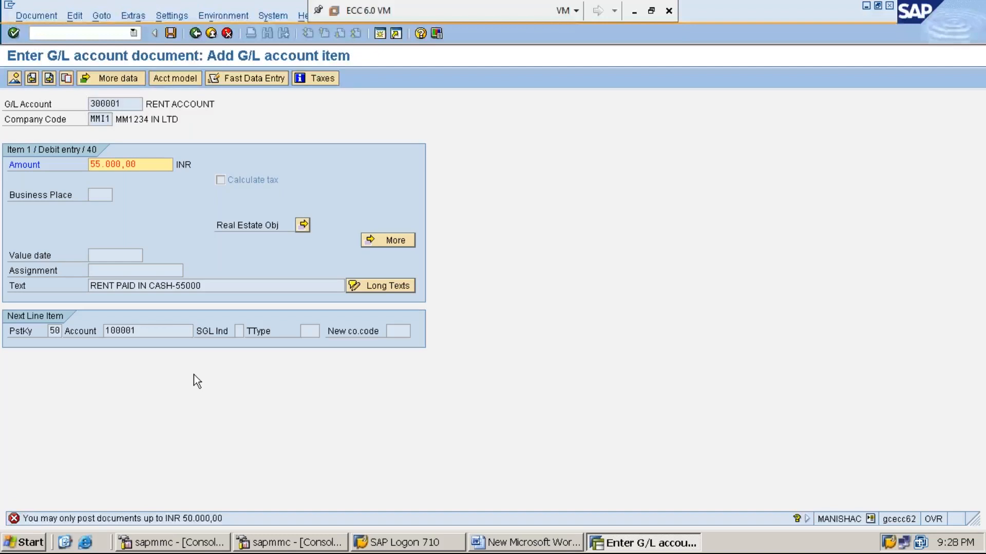
{"action": "key", "text": "Return"}
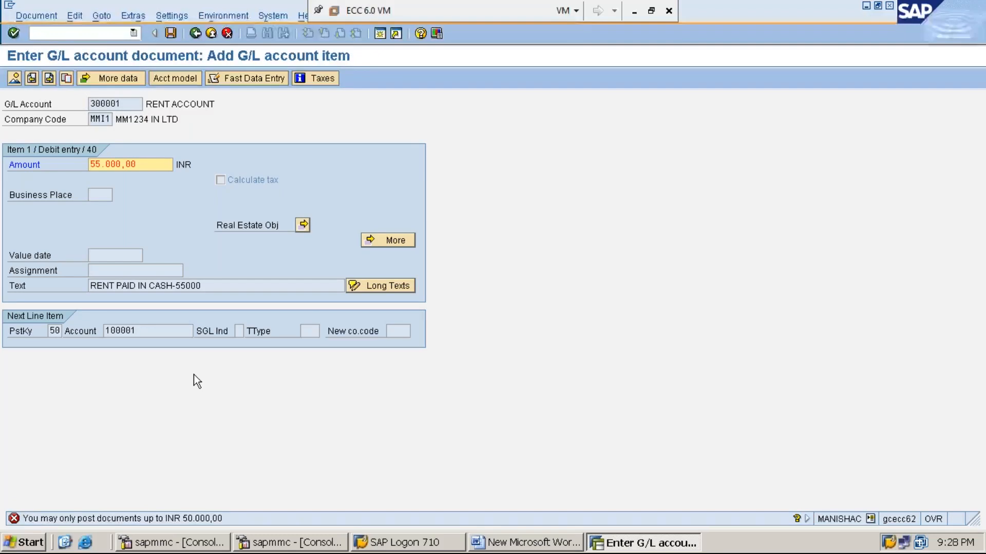
{"action": "key", "text": "Return"}
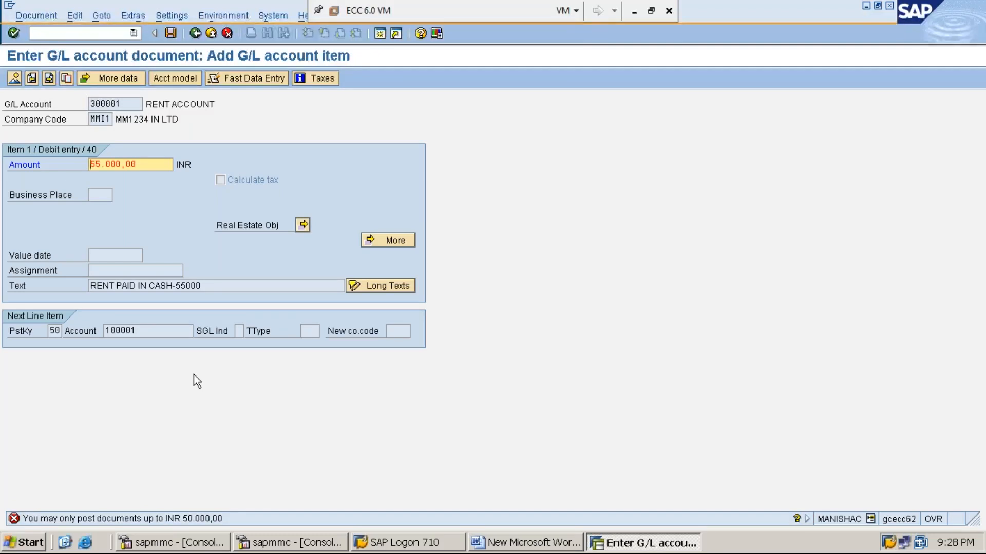
{"action": "key", "text": "Return"}
{"action": "key", "text": "Return"}
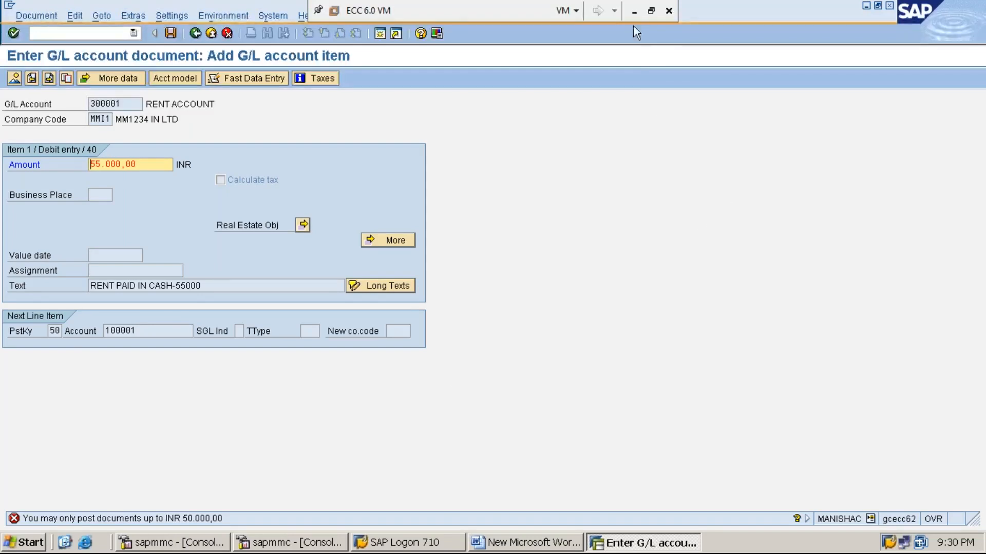
- Minimize the SAP virtual machine window and restore it
{"action": "left_click", "coordinate": [635, 12]}
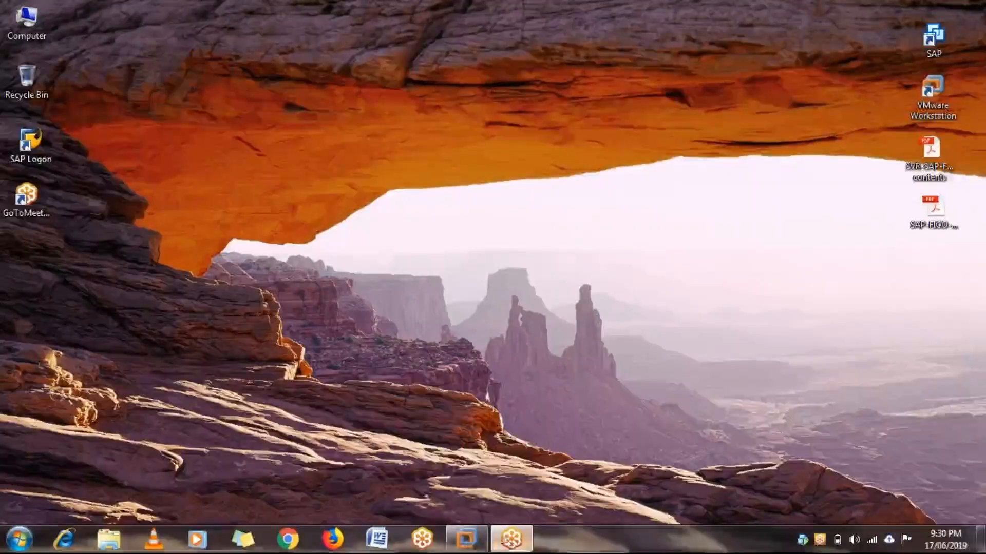
{"action": "mouse_move", "coordinate": [465, 540]}
{"action": "left_click", "coordinate": [507, 475]}
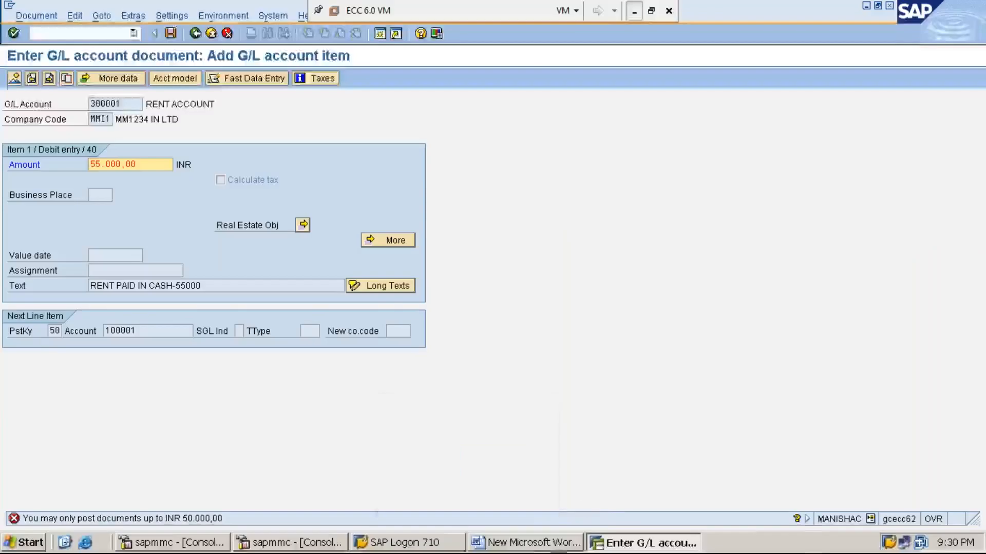
- Type '*STEP:10: PARK THE DOCUMENT FOR RENT PAYMNET USING F-65/FBV1' below step 9 in Word
{"action": "left_click", "coordinate": [532, 544]}
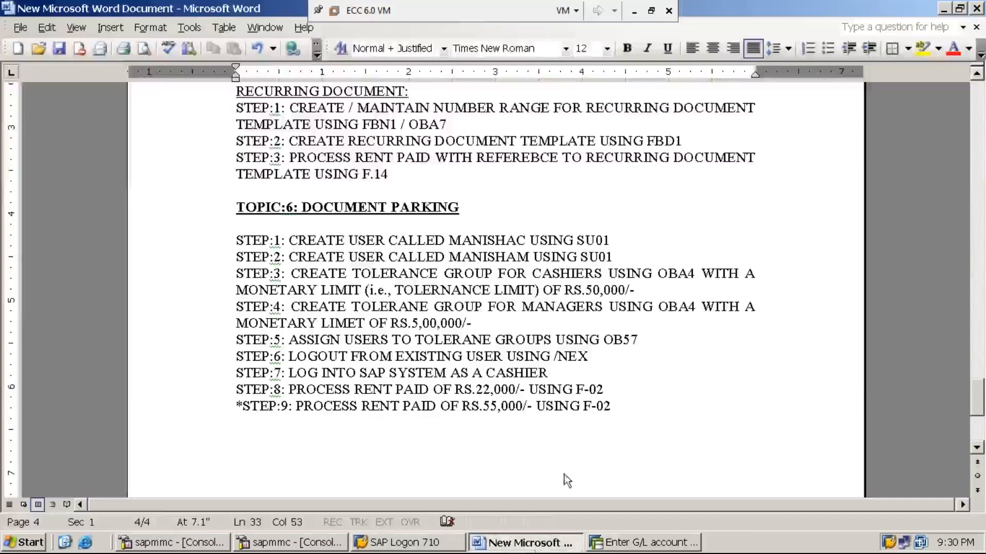
{"action": "left_click", "coordinate": [616, 428]}
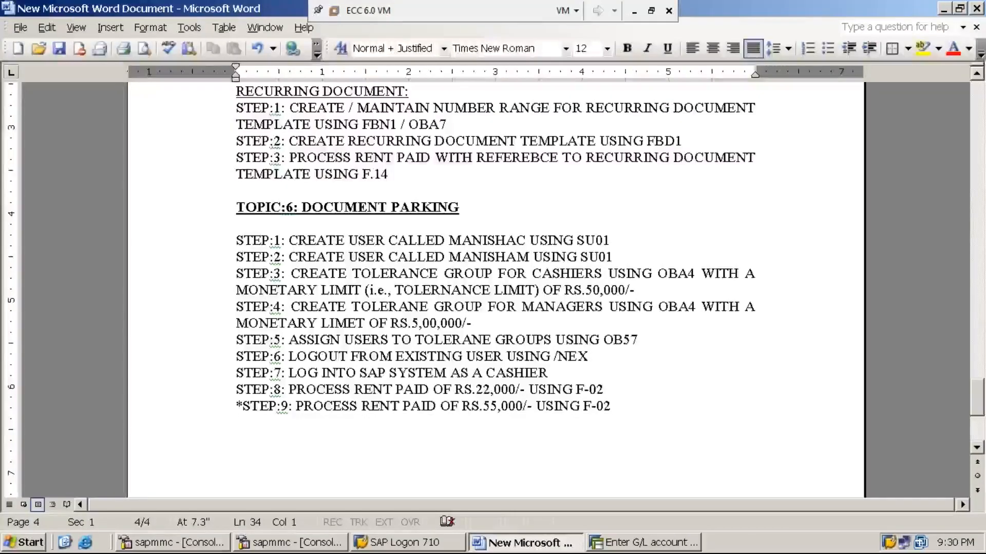
{"action": "type", "text": "8"}
{"action": "key", "text": "BackSpace"}
{"action": "type", "text": "*"}
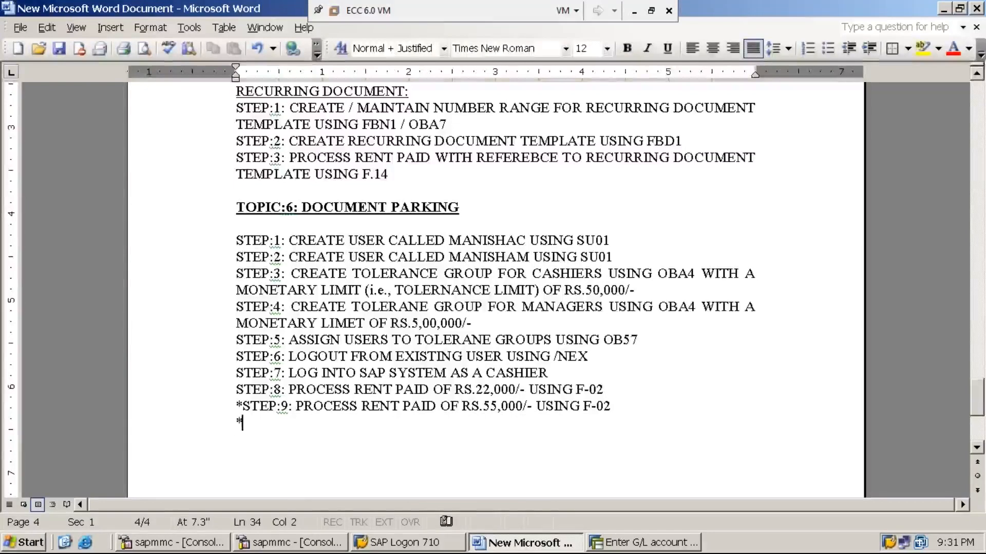
{"action": "type", "text": "STEP"}
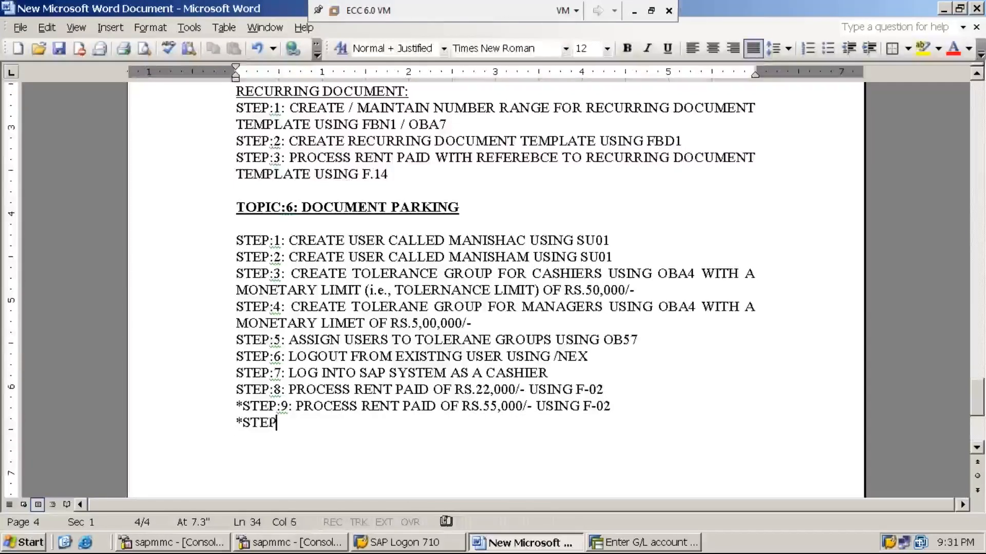
{"action": "type", "text": ":10: "}
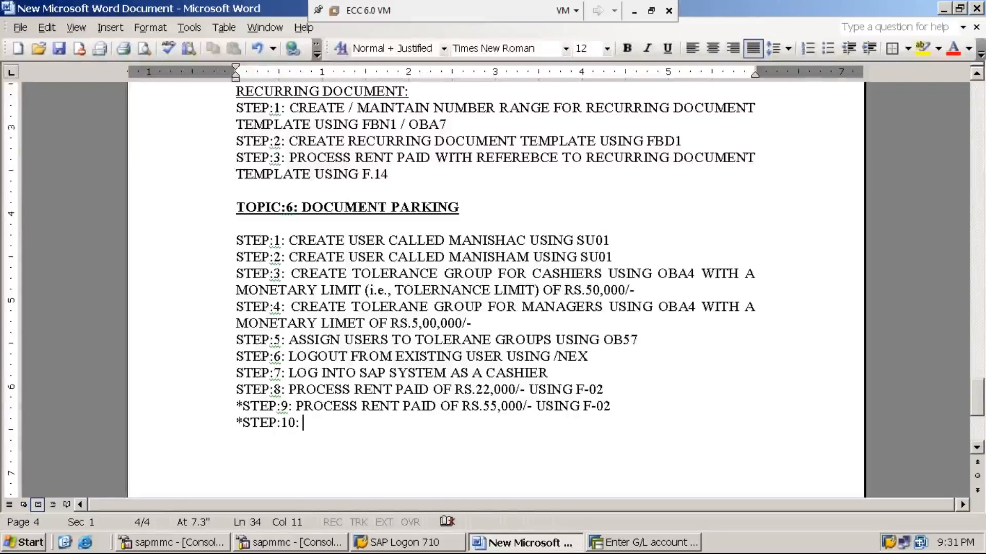
{"action": "type", "text": "PARK THE DOCUMENT FOR RENT PAYMNET USING"}
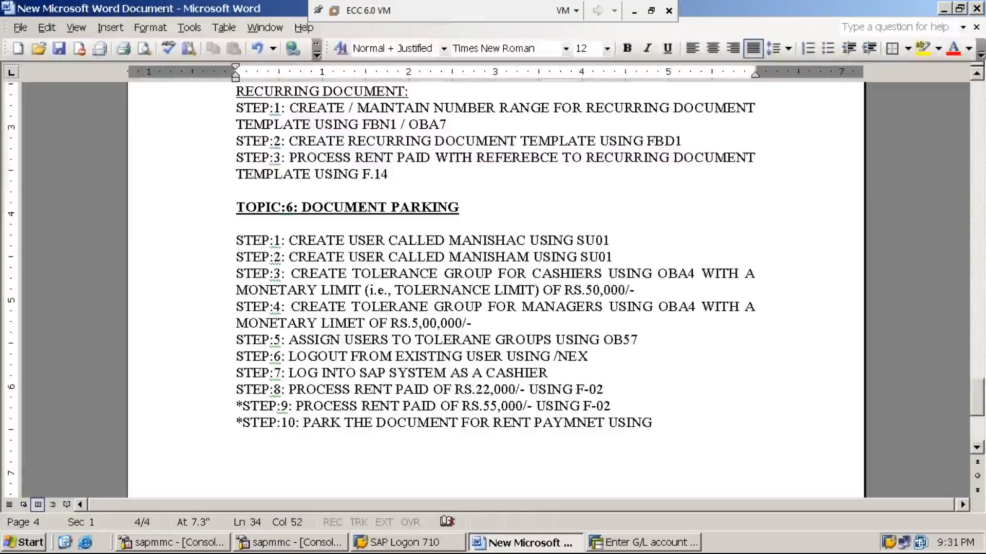
{"action": "type", "text": "F-65"}
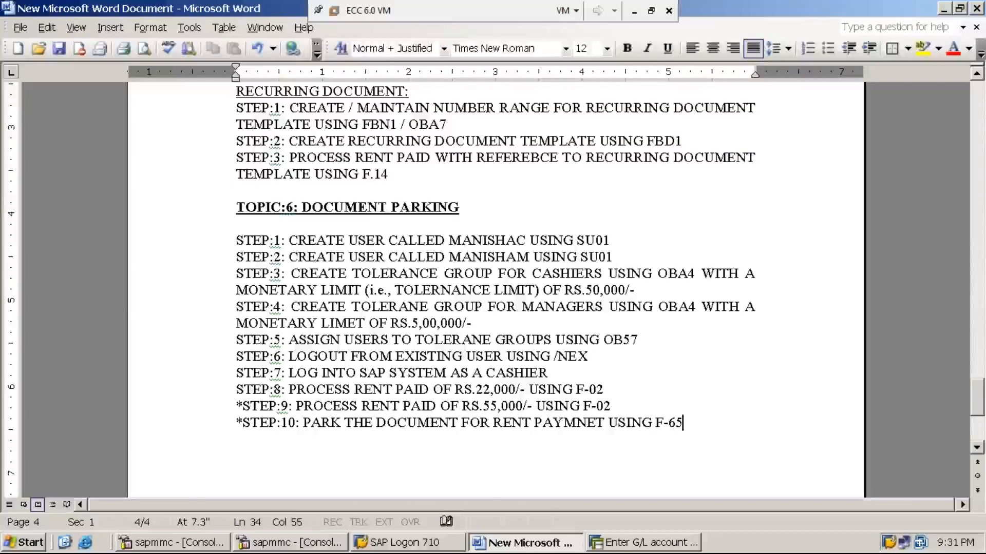
{"action": "type", "text": "/"}
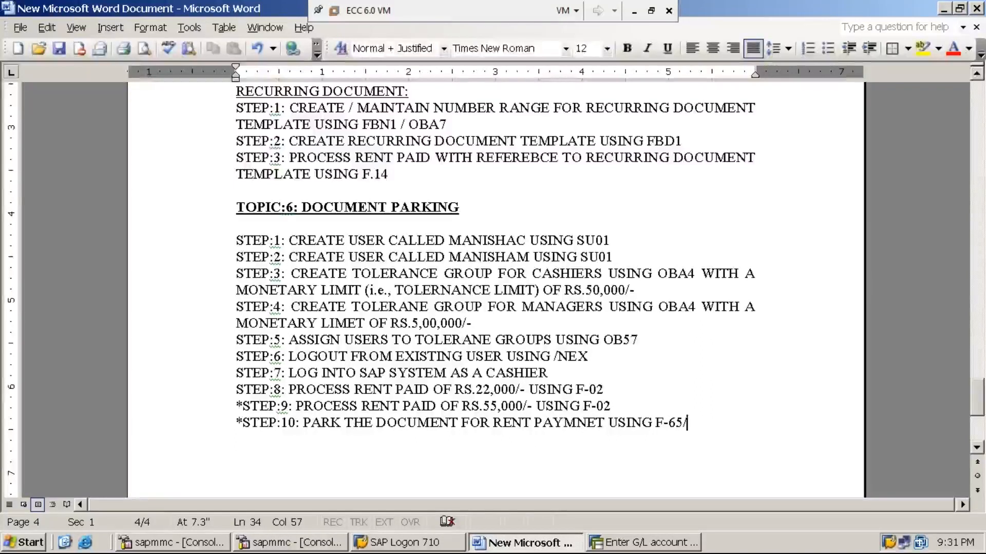
{"action": "type", "text": "FBV"}
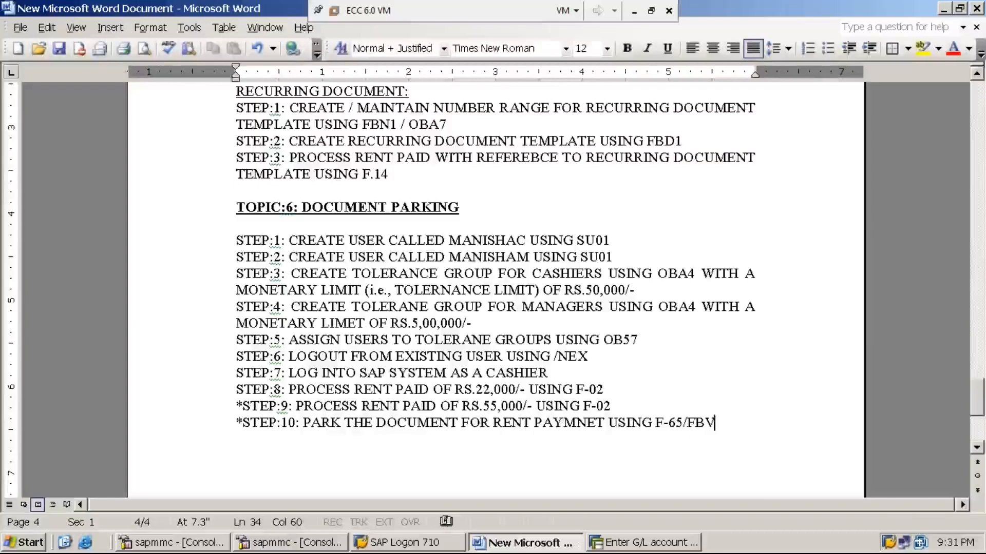
{"action": "type", "text": "1"}
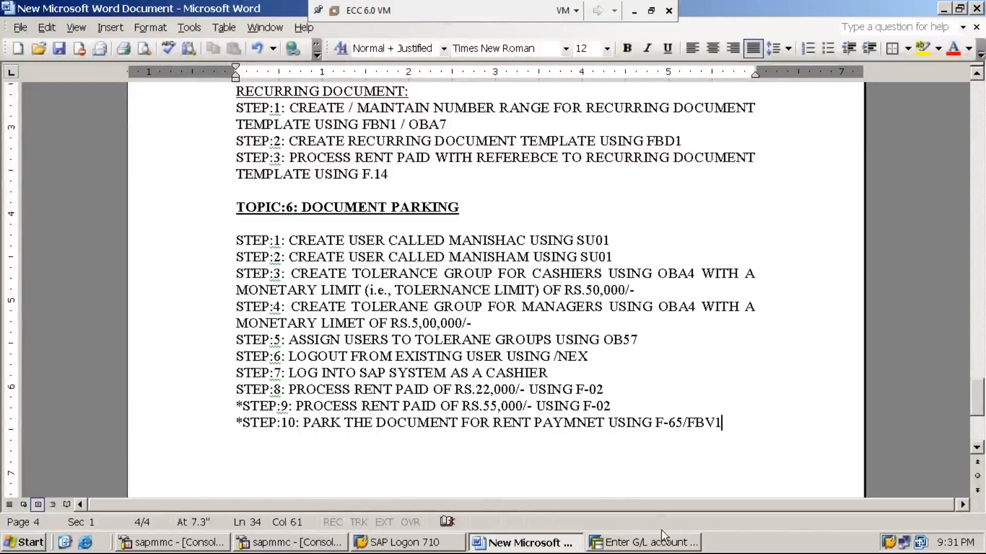
- Return SAP to the Easy Access main menu with /n and check the session's system details
{"action": "left_click", "coordinate": [668, 544]}
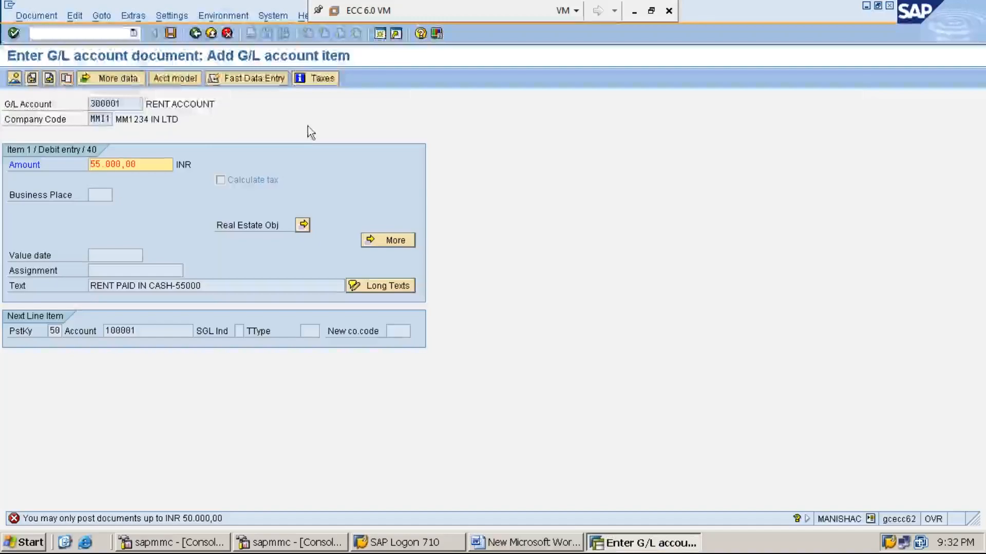
{"action": "left_click", "coordinate": [113, 30]}
{"action": "type", "text": "/n"}
{"action": "key", "text": "Return"}
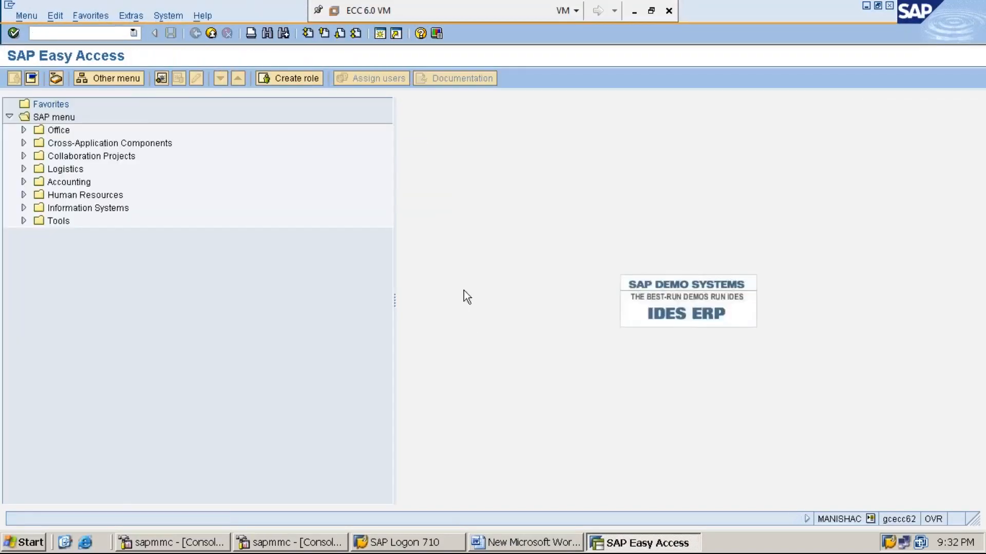
{"action": "left_click", "coordinate": [869, 519]}
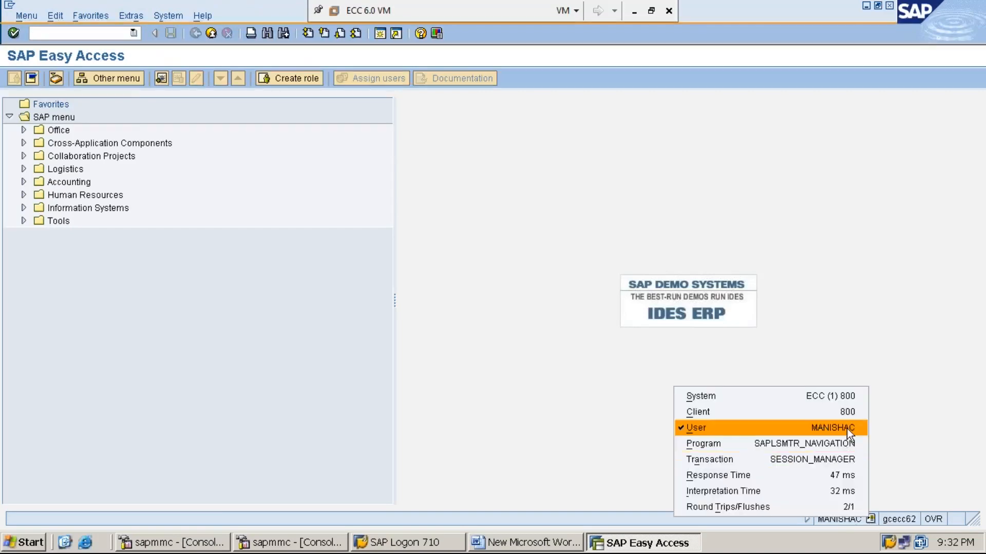
- Expand Accounting > Financial Accounting > General Ledger > Posting in the menu tree
{"action": "double_click", "coordinate": [82, 183]}
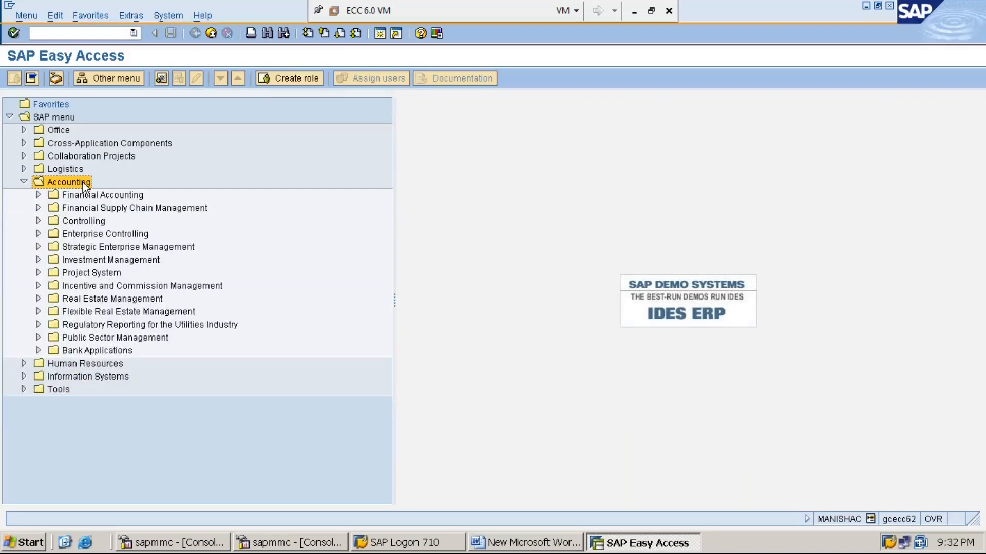
{"action": "key", "text": "Down"}
{"action": "key", "text": "Right"}
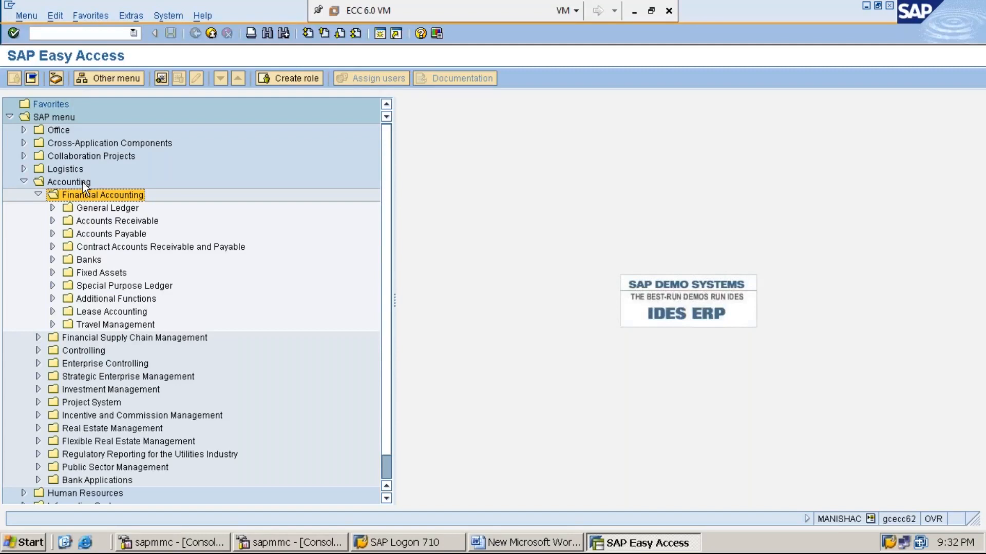
{"action": "key", "text": "Down"}
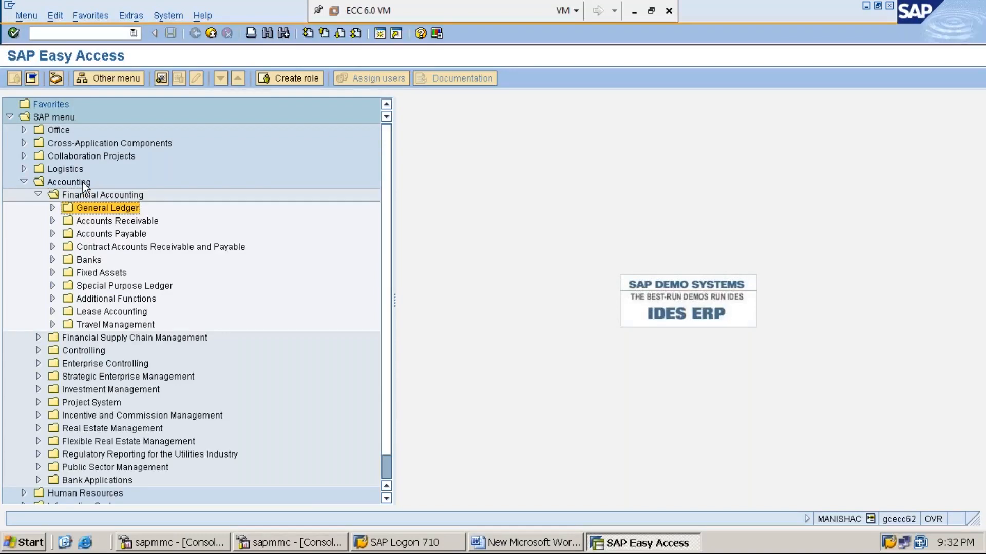
{"action": "key", "text": "Right"}
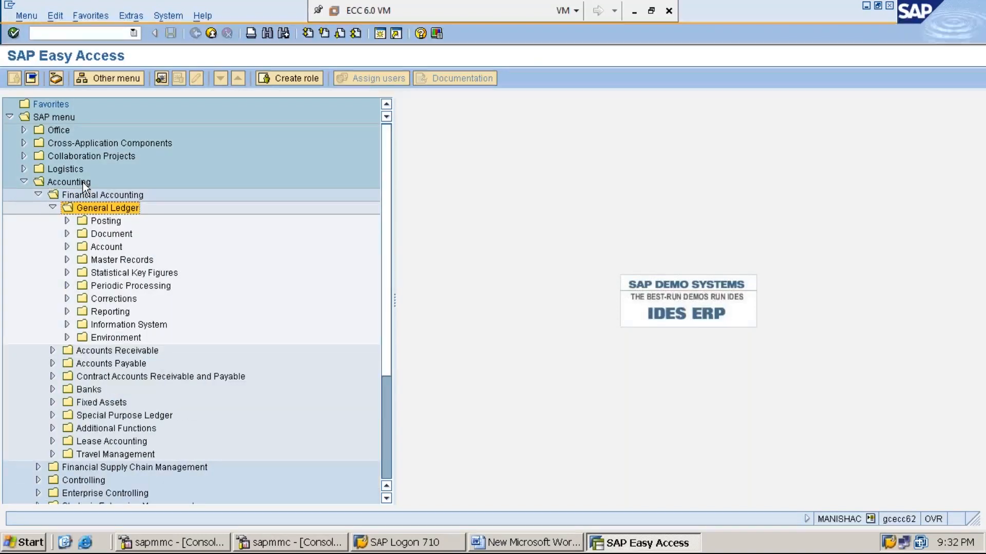
{"action": "key", "text": "Down"}
{"action": "key", "text": "Down"}
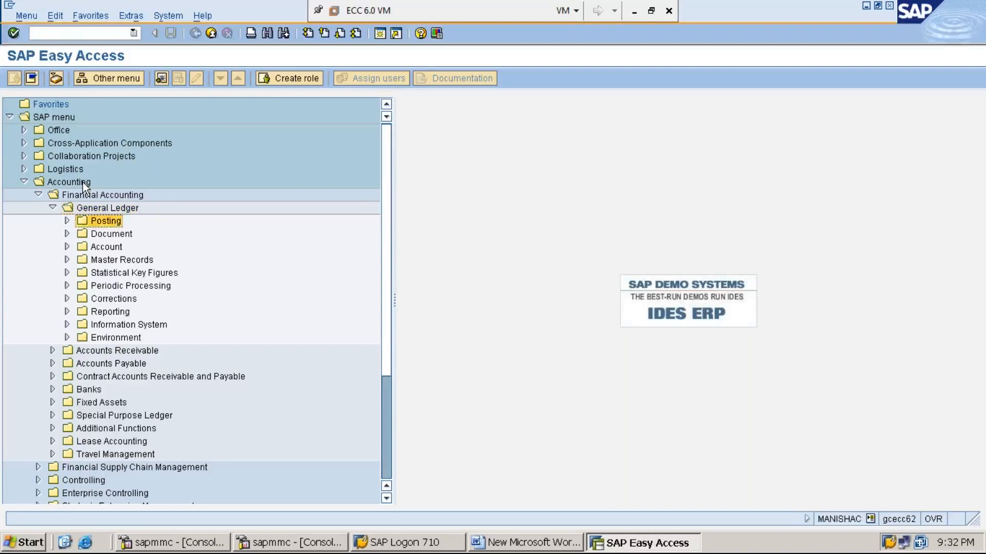
{"action": "key", "text": "Right"}
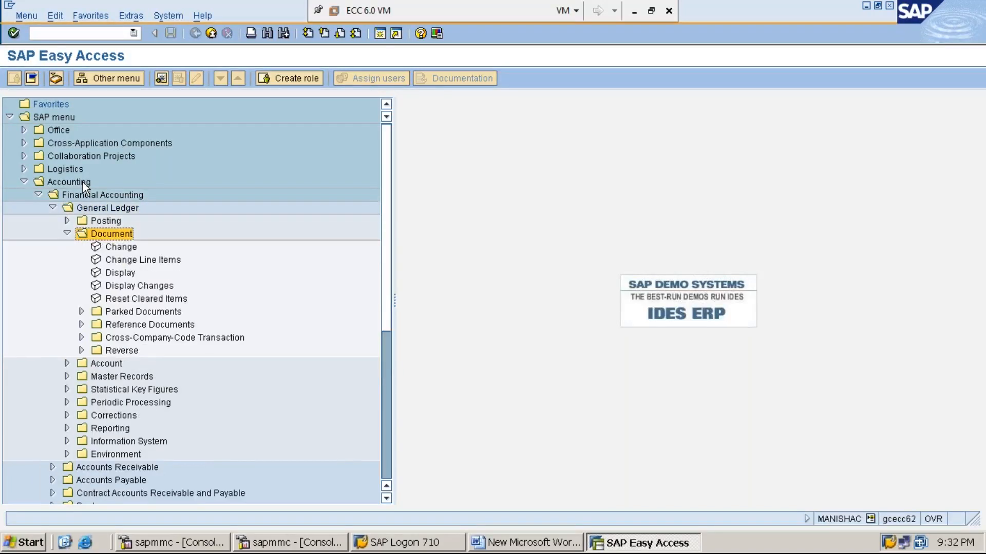
{"action": "key", "text": "Left"}
{"action": "key", "text": "Up"}
{"action": "key", "text": "Right"}
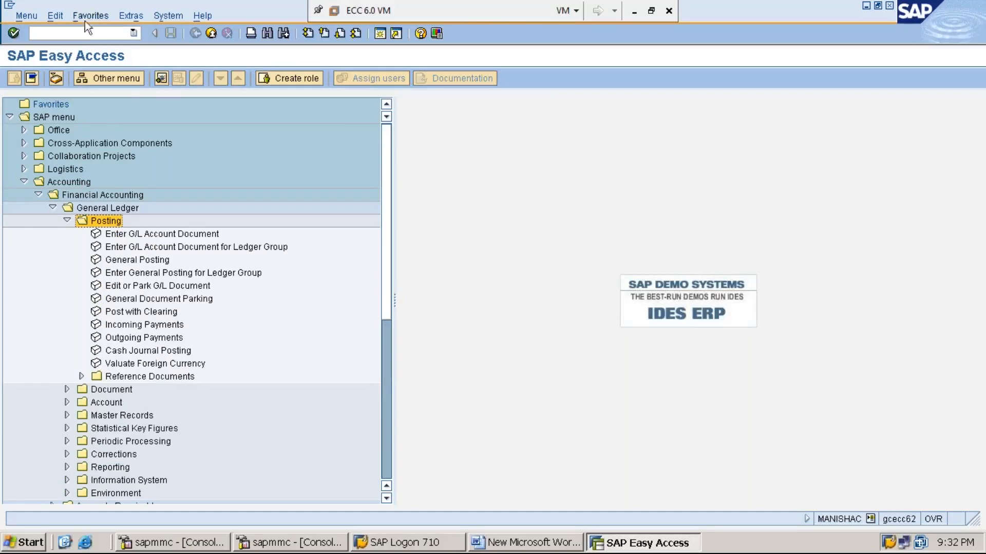
{"action": "left_click", "coordinate": [134, 16]}
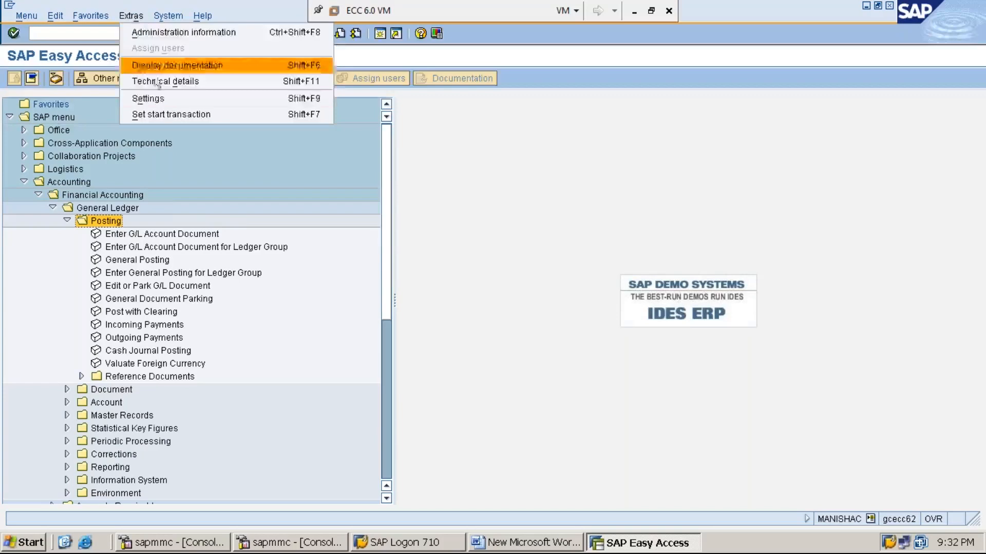
- Turn on Display technical names in the menu settings
{"action": "left_click", "coordinate": [174, 102]}
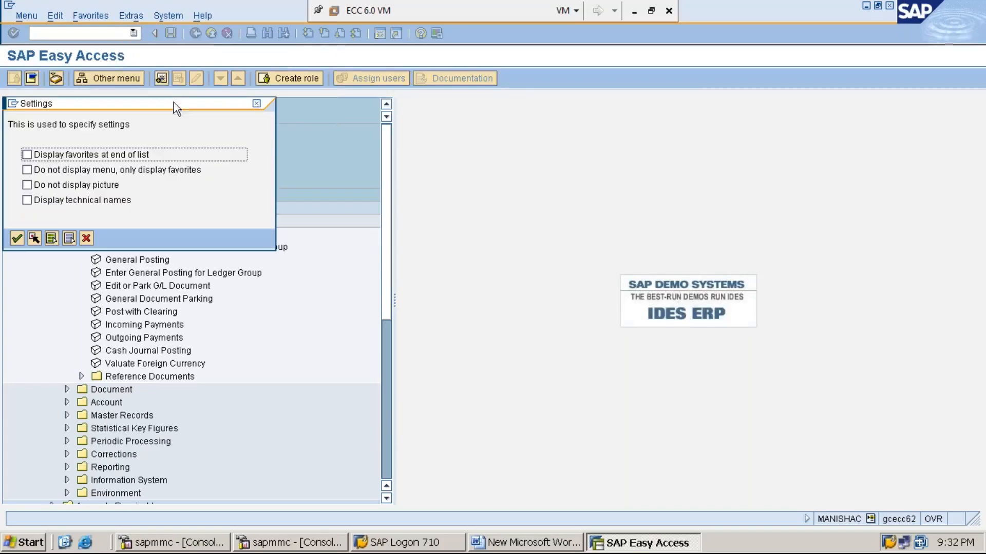
{"action": "left_click", "coordinate": [59, 201]}
{"action": "left_click", "coordinate": [18, 238]}
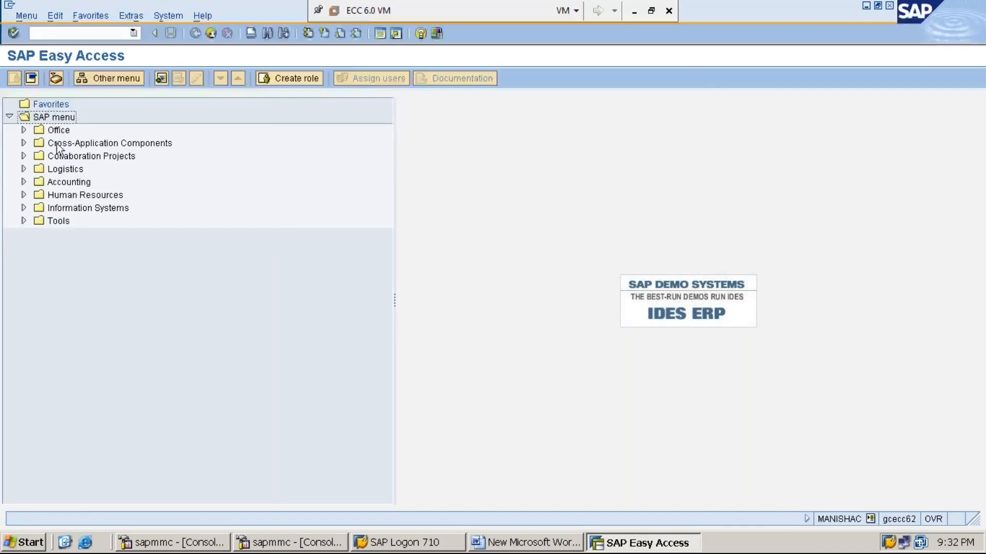
- Re-expand General Ledger > Posting and launch F-65 General Document Parking
{"action": "double_click", "coordinate": [81, 187]}
{"action": "double_click", "coordinate": [81, 188]}
{"action": "key", "text": "Down"}
{"action": "key", "text": "Right"}
{"action": "key", "text": "Down"}
{"action": "key", "text": "Right"}
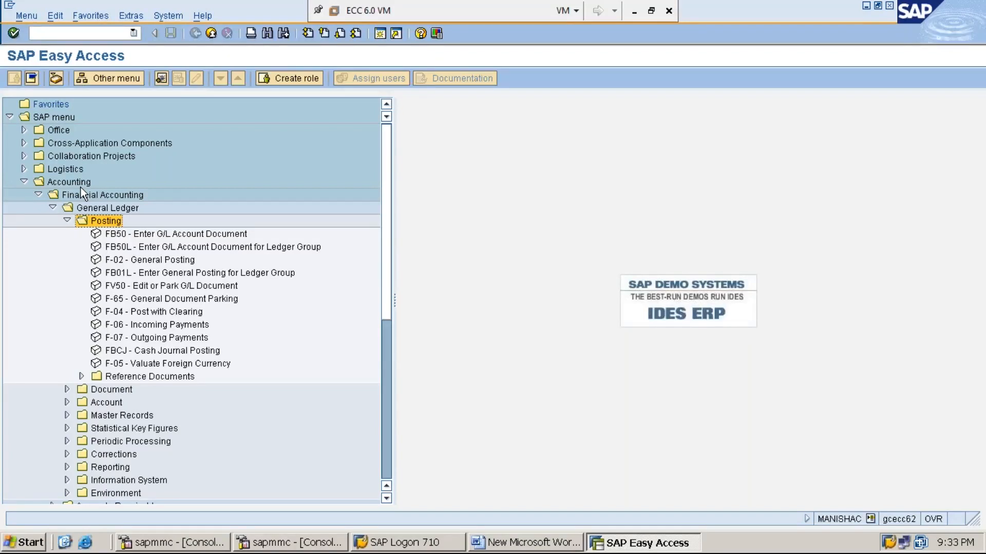
{"action": "key", "text": "Down"}
{"action": "key", "text": "Down"}
{"action": "key", "text": "Down"}
{"action": "key", "text": "Down"}
{"action": "key", "text": "Down"}
{"action": "key", "text": "Down"}
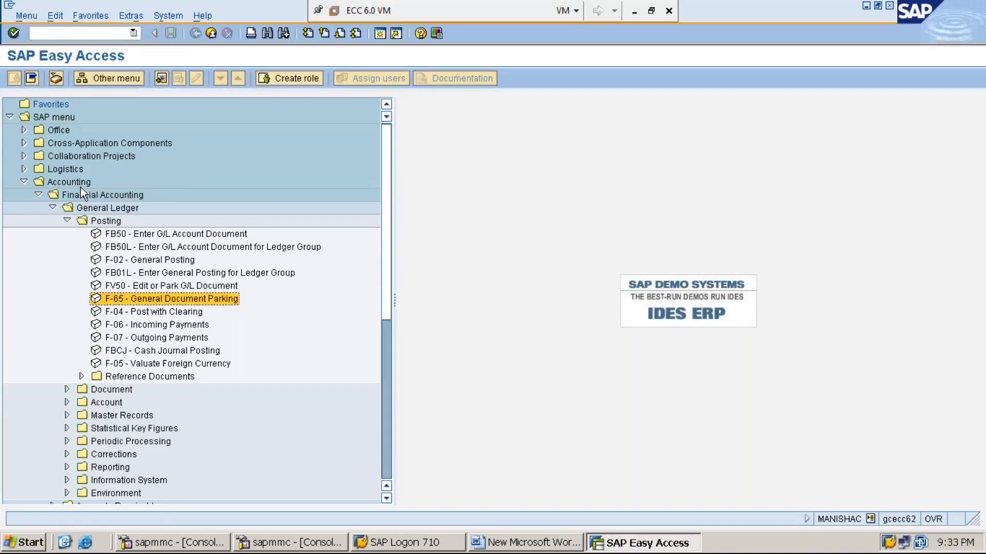
{"action": "key", "text": "Return"}
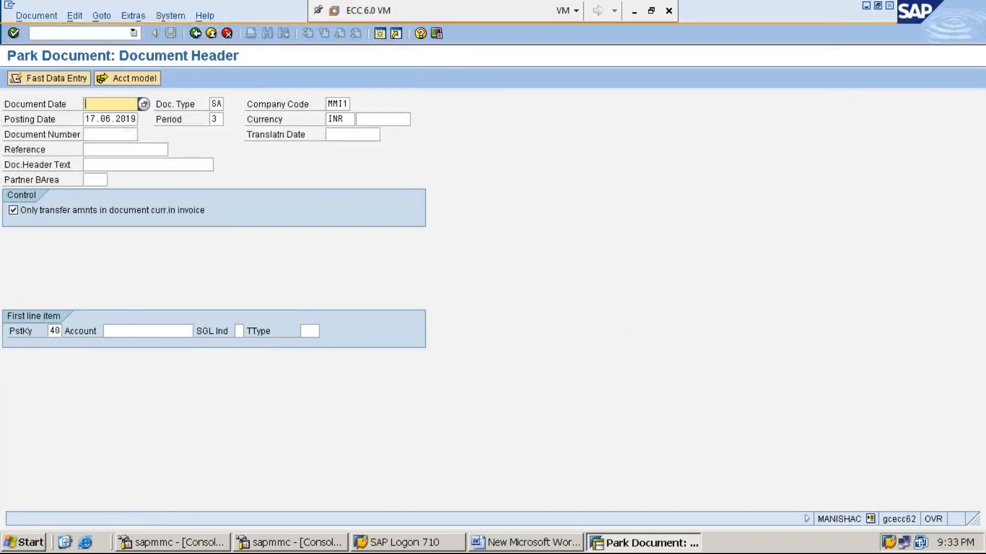
- Set document date 17.06.2019, keep header defaults (SA, MMI1, INR), and enter account 300001 with key 40
{"action": "key", "text": "F4"}
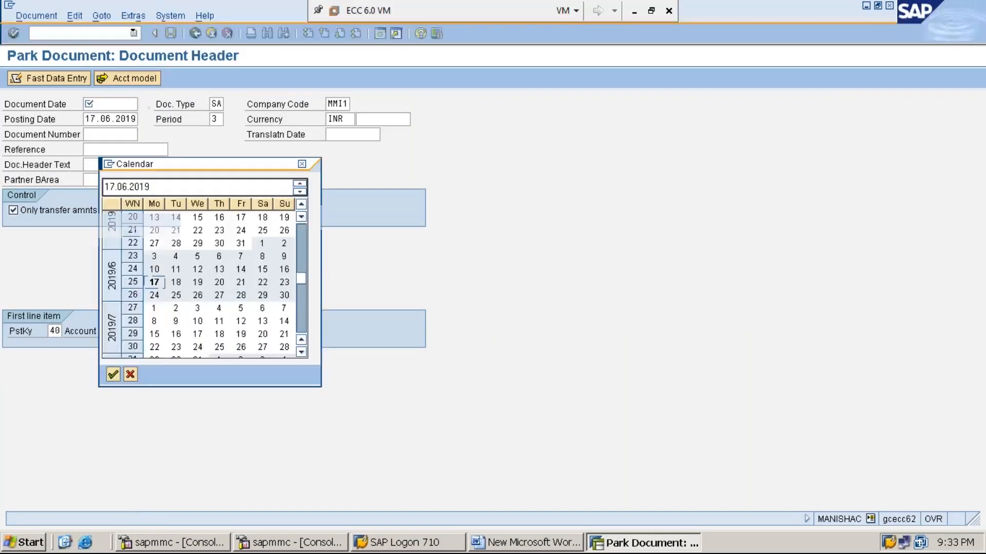
{"action": "key", "text": "Return"}
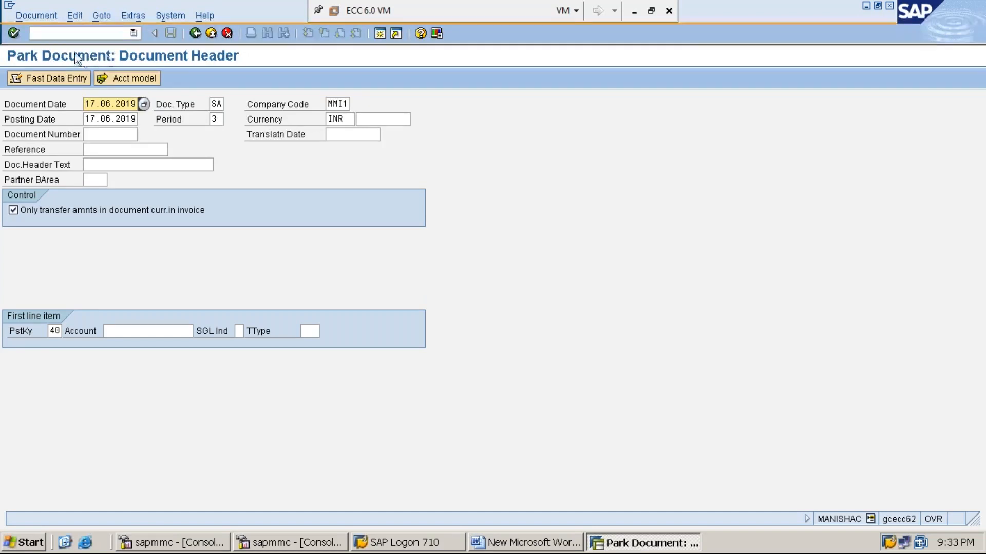
{"action": "key", "text": "Tab"}
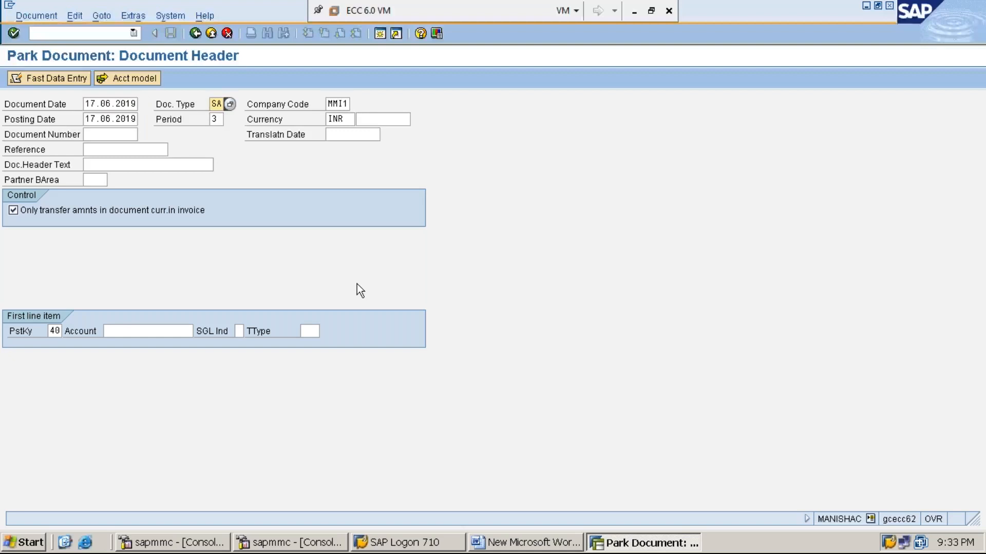
{"action": "key", "text": "Tab"}
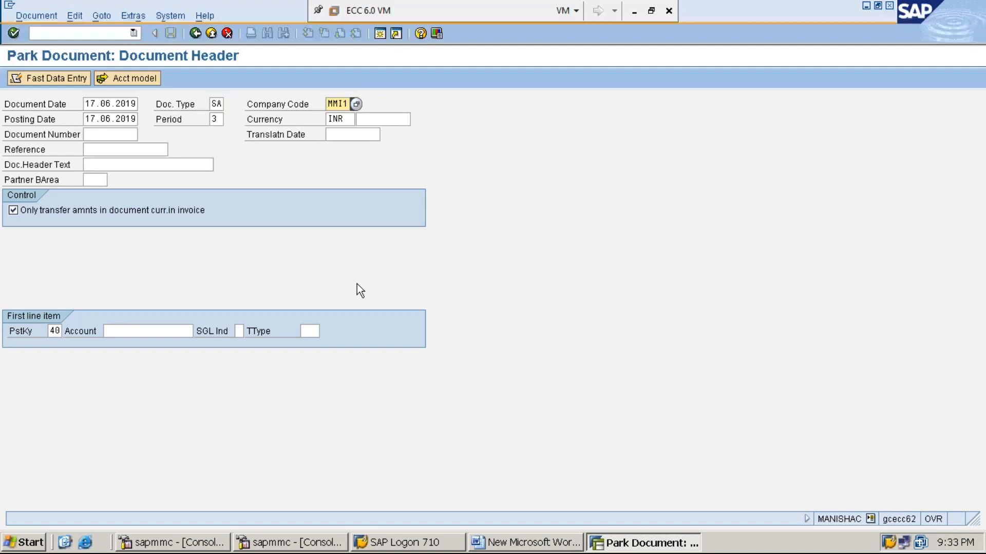
{"action": "key", "text": "Tab"}
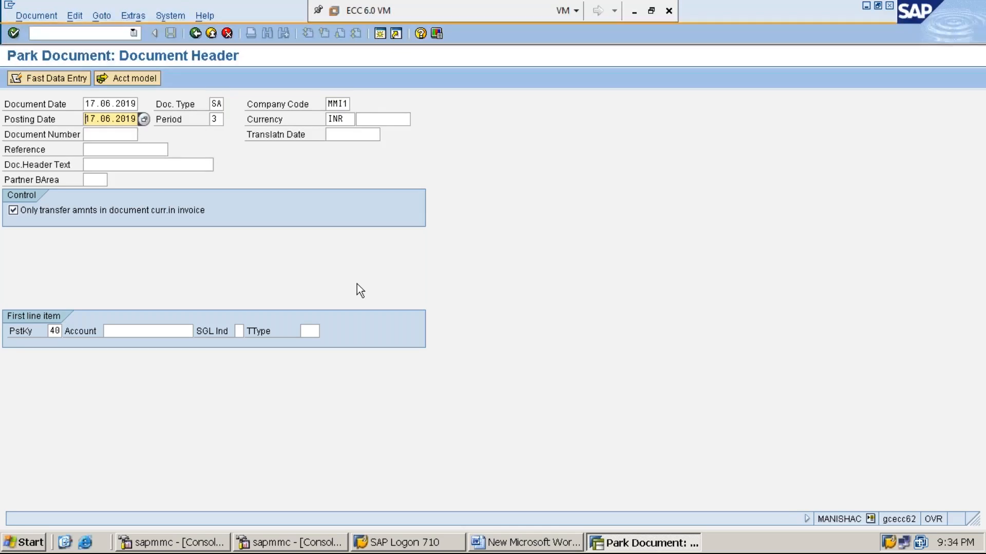
{"action": "key", "text": "Tab"}
{"action": "key", "text": "Tab"}
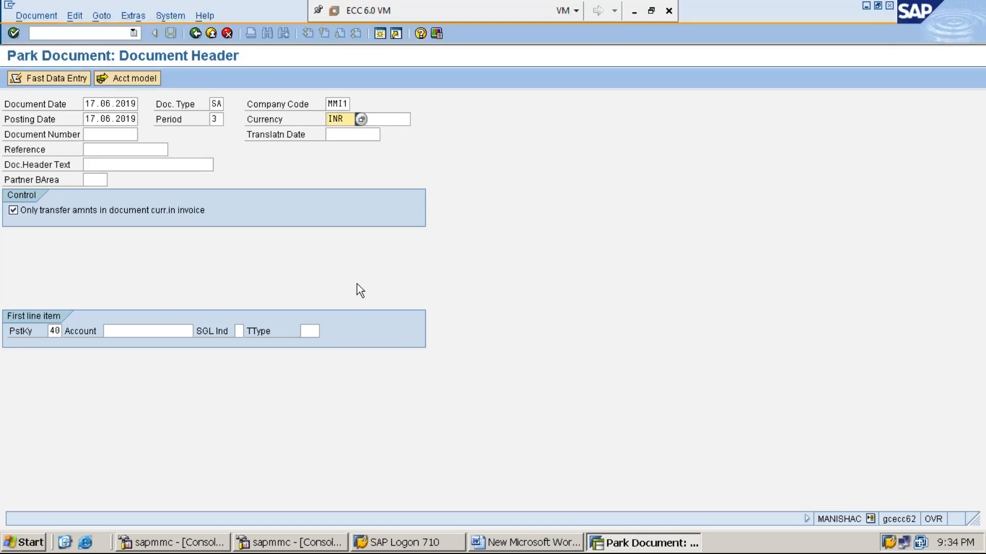
{"action": "key", "text": "Tab"}
{"action": "key", "text": "Tab"}
{"action": "key", "text": "Tab"}
{"action": "key", "text": "Tab"}
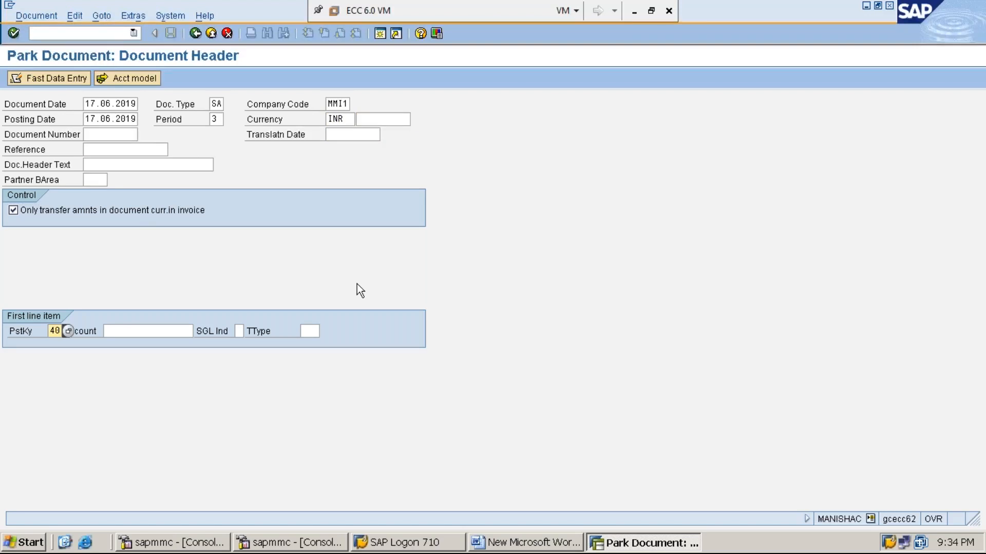
{"action": "key", "text": "Tab"}
{"action": "type", "text": "300001"}
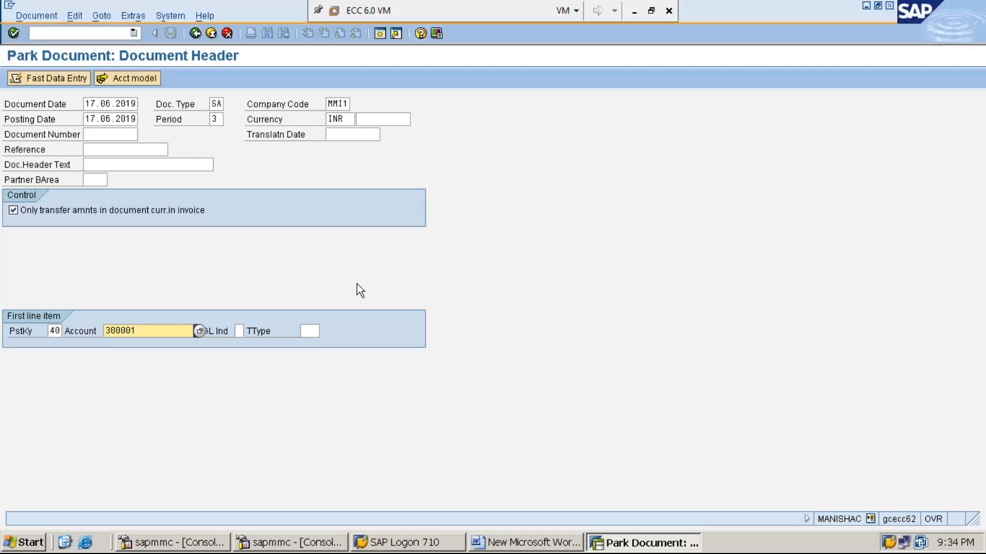
{"action": "key", "text": "Return"}
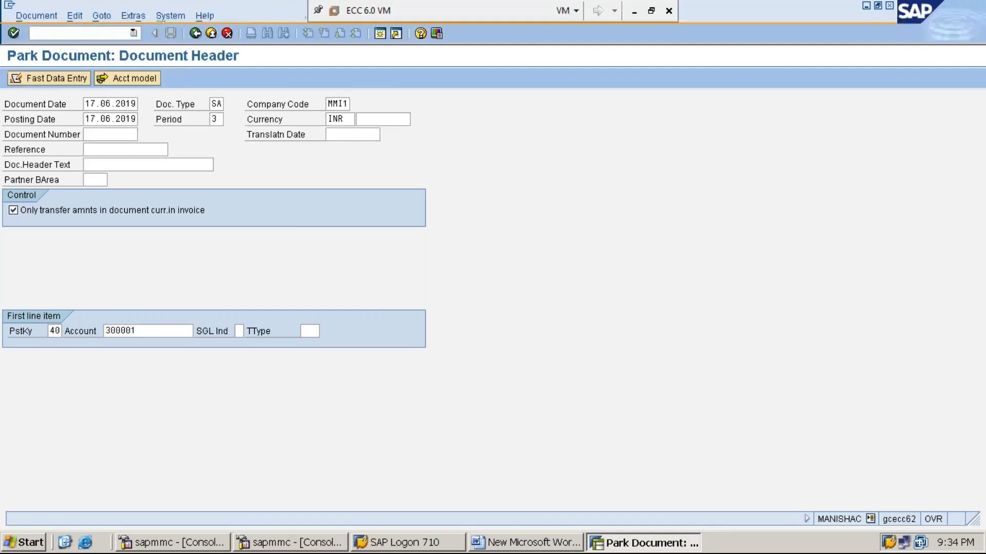
- Enter amount 55000 and text RENT PAID IN CASH-55000, then next-line key 50 and account 100001
{"action": "type", "text": "55000"}
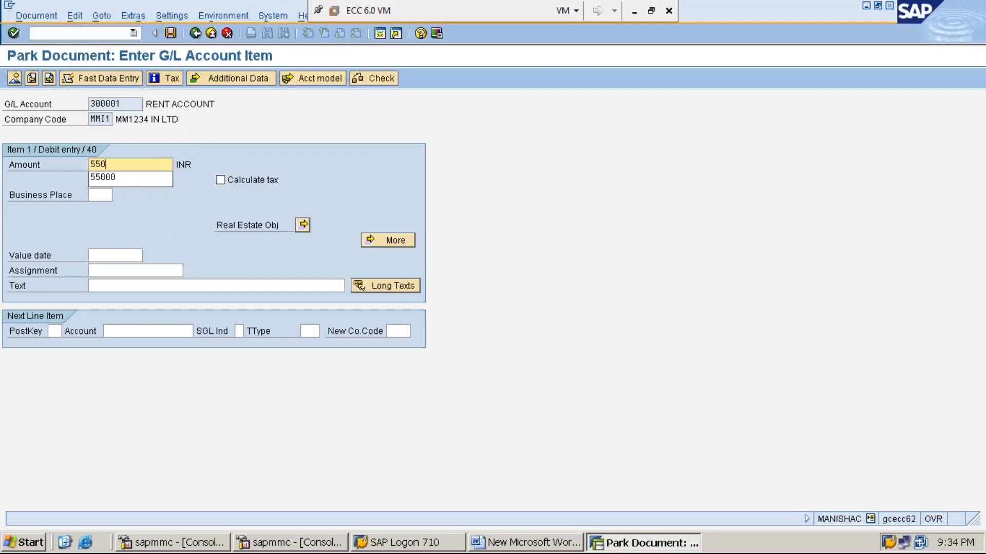
{"action": "left_click", "coordinate": [189, 286]}
{"action": "type", "text": "RE"}
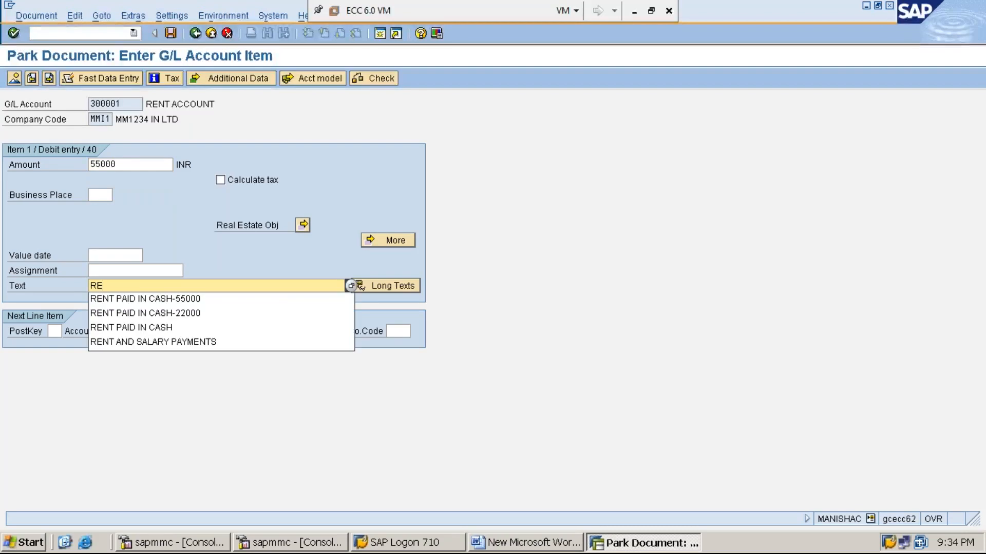
{"action": "left_click", "coordinate": [199, 298]}
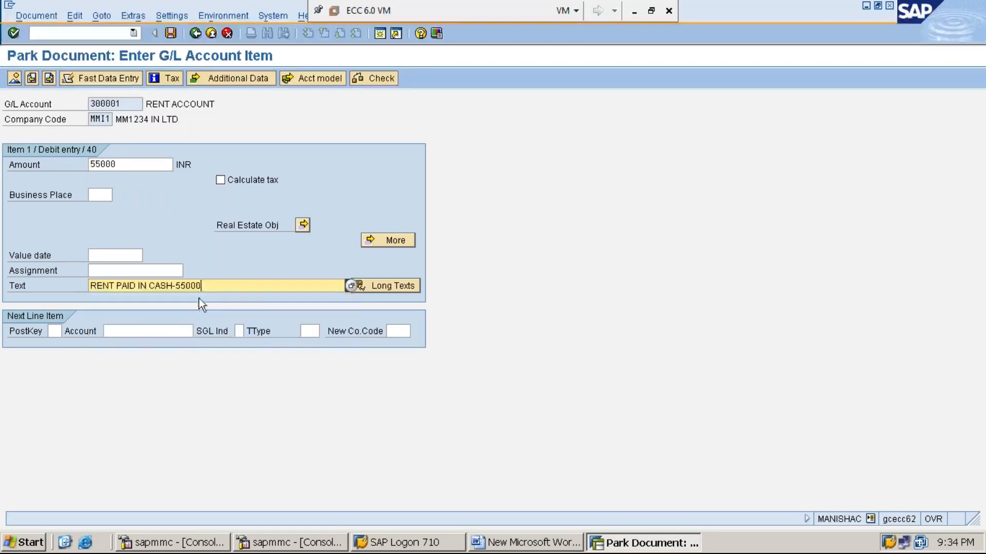
{"action": "left_click", "coordinate": [55, 332]}
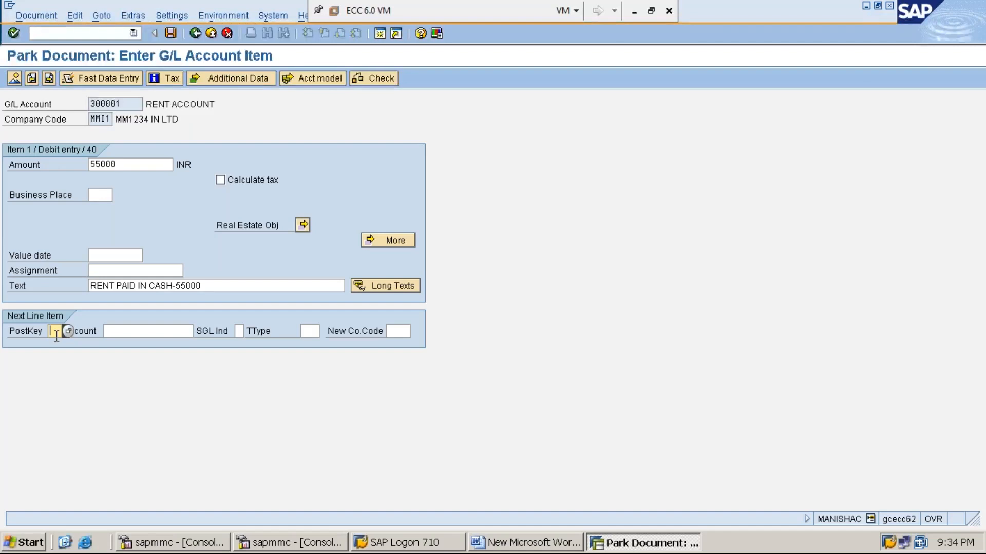
{"action": "type", "text": "50"}
{"action": "key", "text": "Tab"}
{"action": "type", "text": "1"}
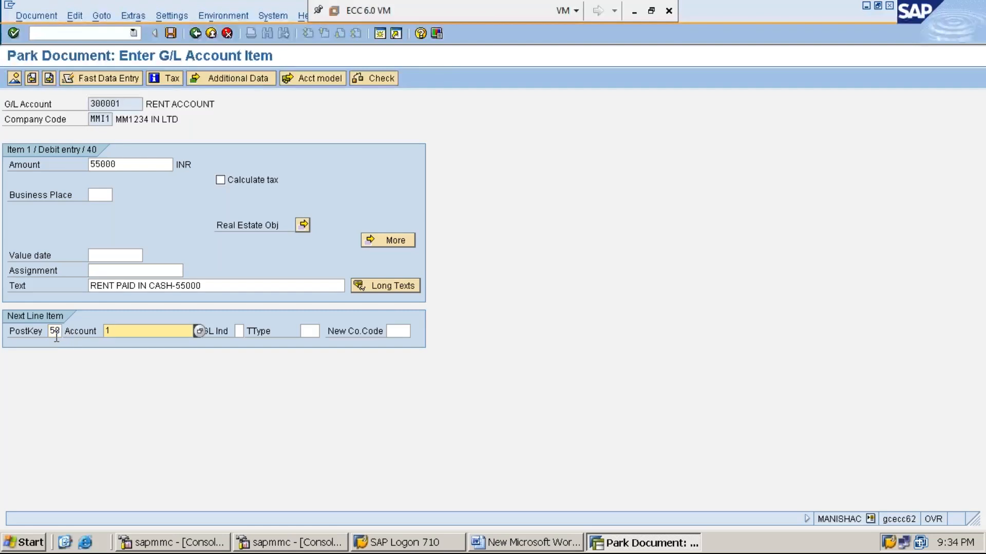
{"action": "type", "text": "00001"}
- Fill the cash account 100001 credit line with amount * and text +
{"action": "key", "text": "Return"}
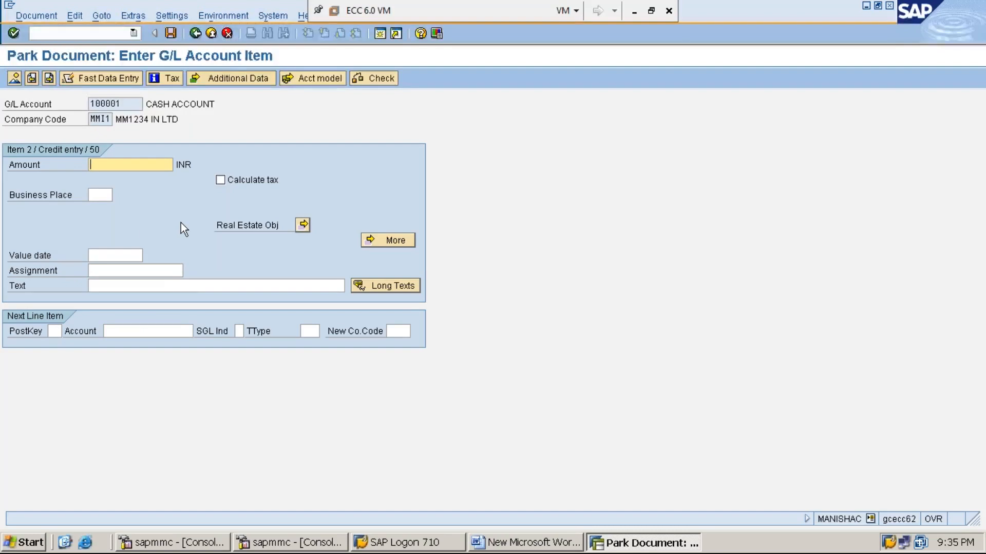
{"action": "type", "text": "*"}
{"action": "key", "text": "Tab"}
{"action": "key", "text": "Tab"}
{"action": "key", "text": "Tab"}
{"action": "key", "text": "Tab"}
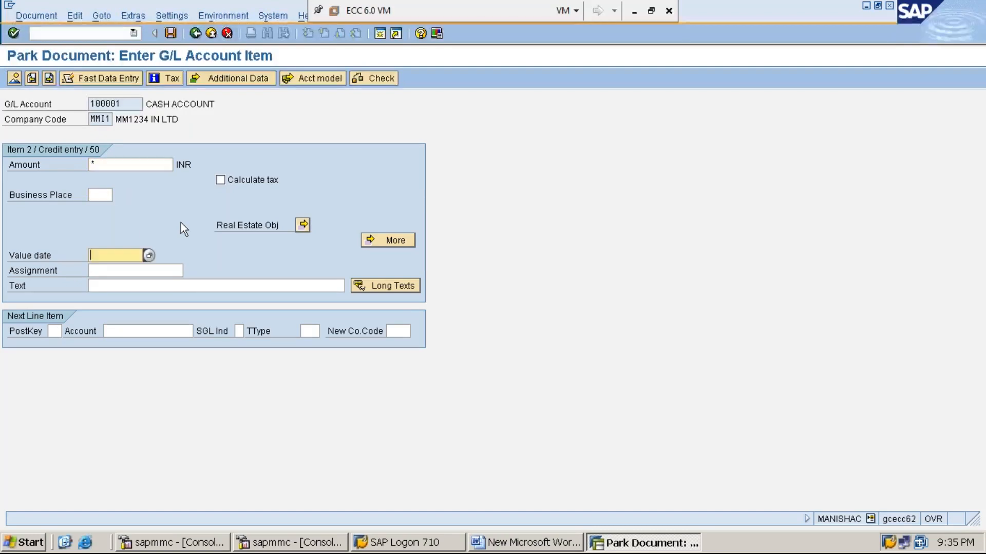
{"action": "type", "text": "+"}
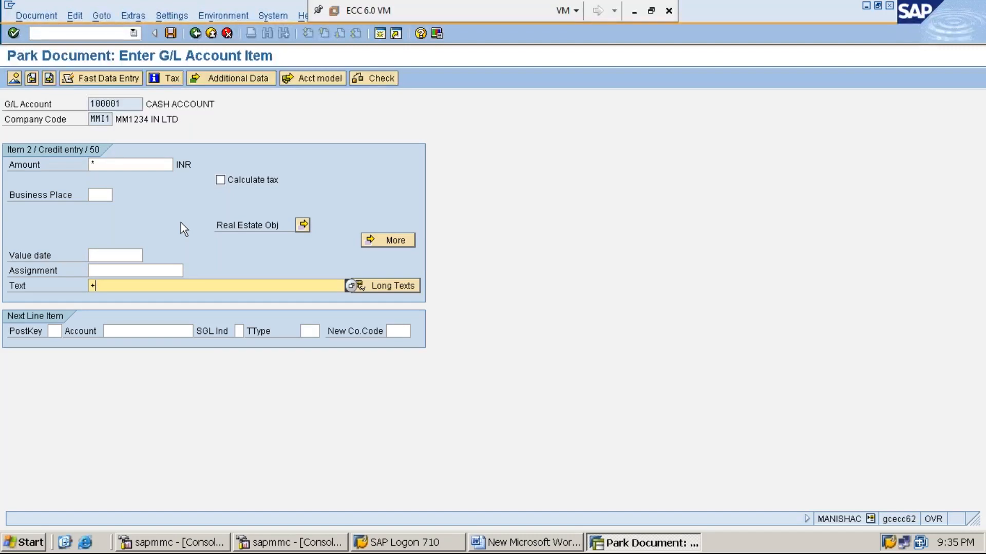
- Save the rent payment entry as parked, getting document 18 in MMI1
{"action": "left_click", "coordinate": [170, 34]}
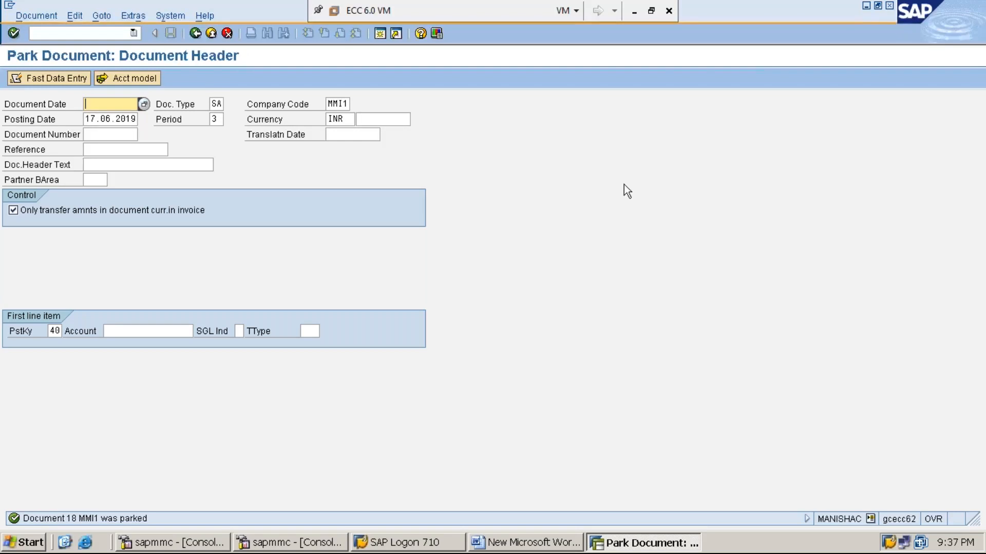
- In Word, add 'STEP:11: MAILING BY CASHIER TO MANAGER FOR INTIMATING HIM TO POST THE DOCUMENT PARKED'
{"action": "left_click", "coordinate": [867, 7]}
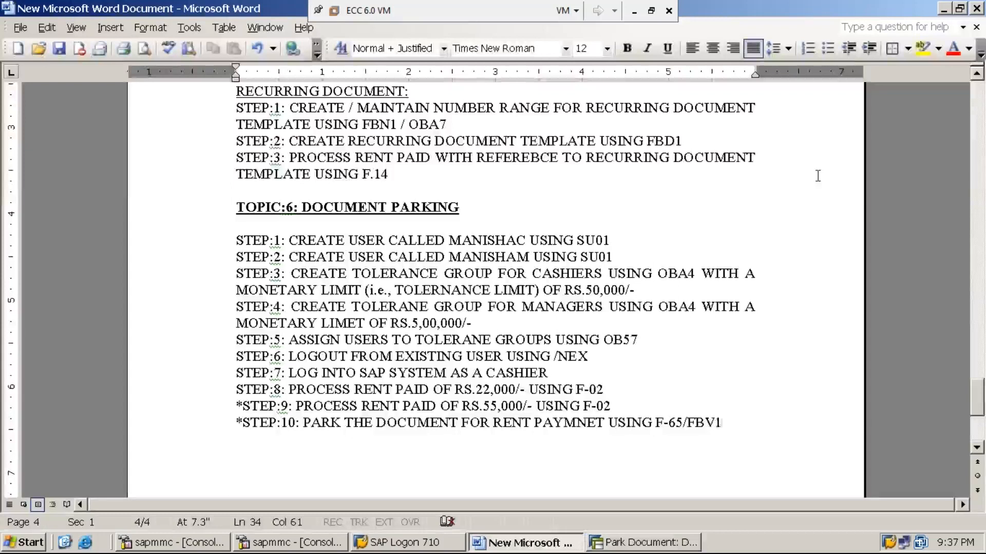
{"action": "key", "text": "Return"}
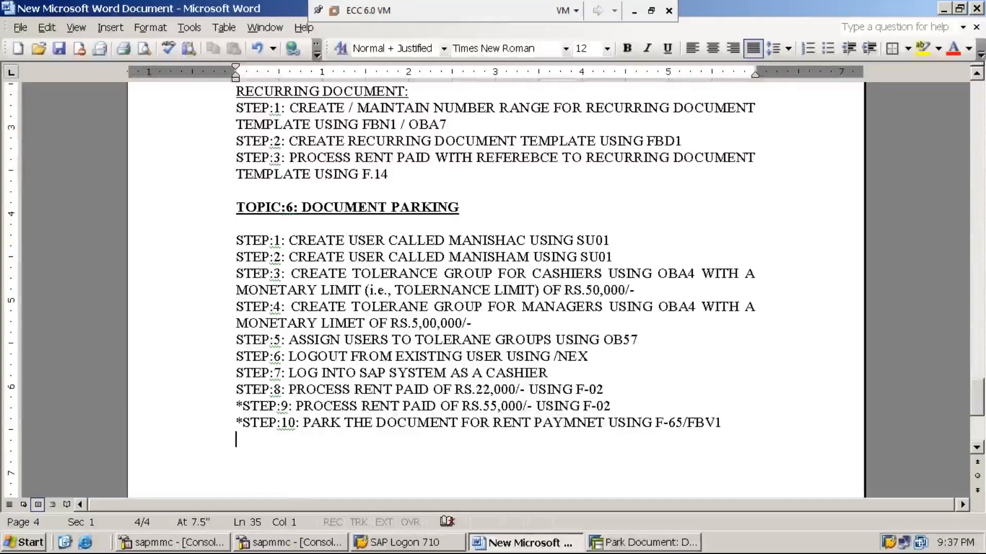
{"action": "type", "text": "STEP:11:"}
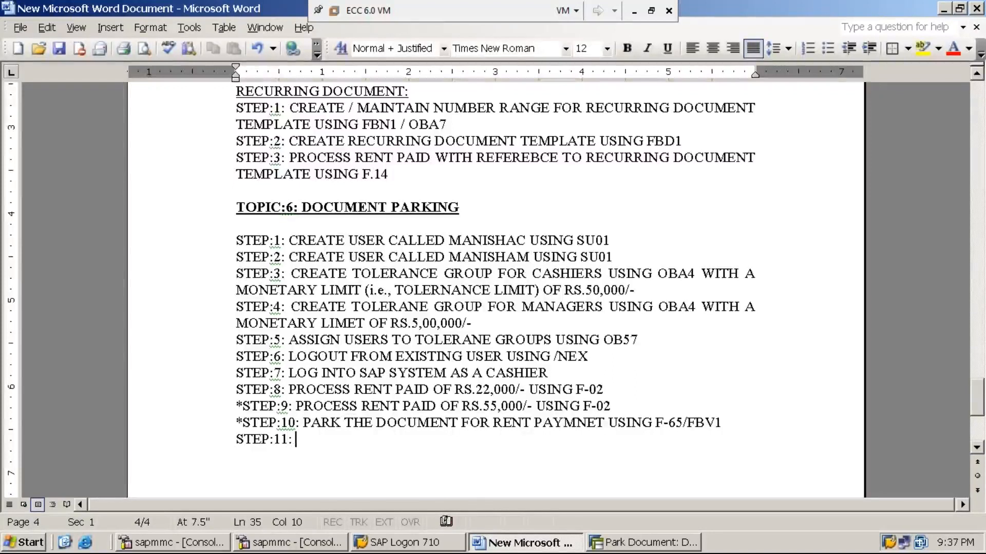
{"action": "type", "text": " MAILIN"}
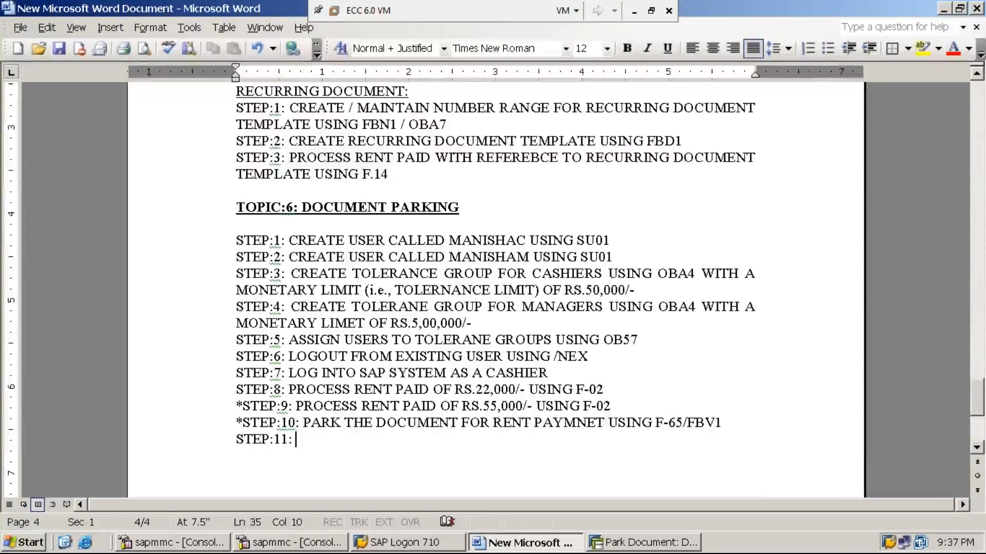
{"action": "type", "text": "G "}
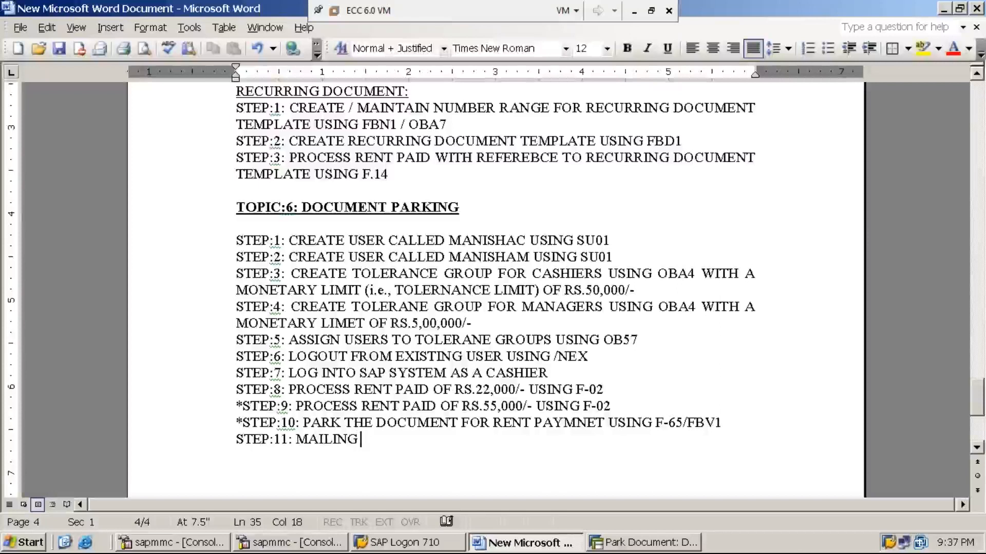
{"action": "type", "text": "CASHIER TO"}
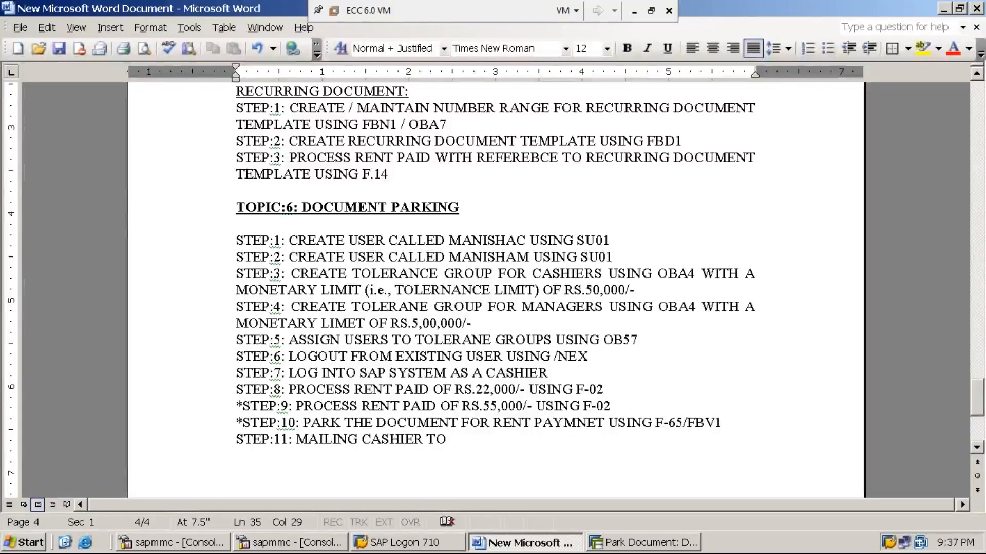
{"action": "key", "text": "Left"}
{"action": "key", "text": "Left"}
{"action": "key", "text": "Left"}
{"action": "key", "text": "Left"}
{"action": "key", "text": "Left"}
{"action": "key", "text": "Left"}
{"action": "key", "text": "Left"}
{"action": "key", "text": "Left"}
{"action": "key", "text": "Left"}
{"action": "key", "text": "Left"}
{"action": "key", "text": "Left"}
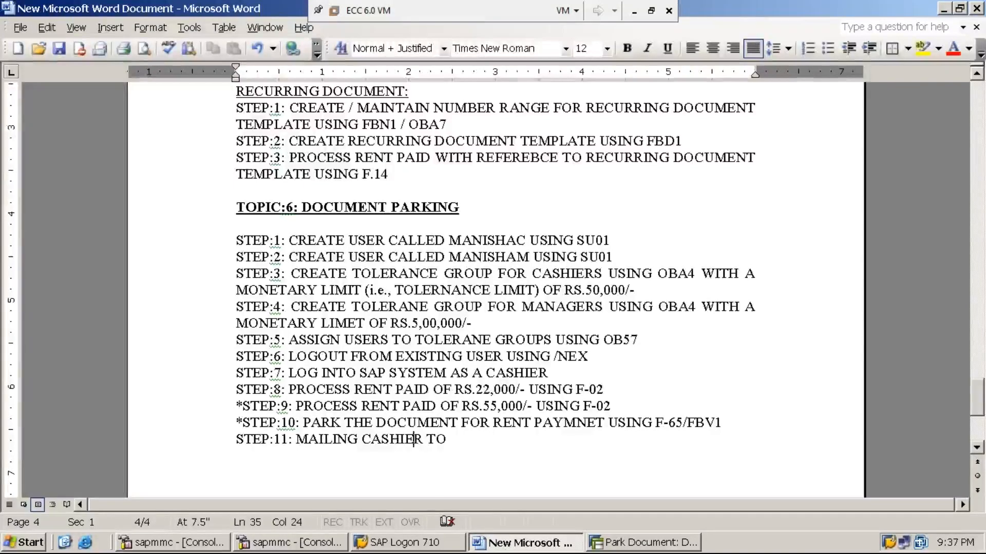
{"action": "type", "text": "BY"}
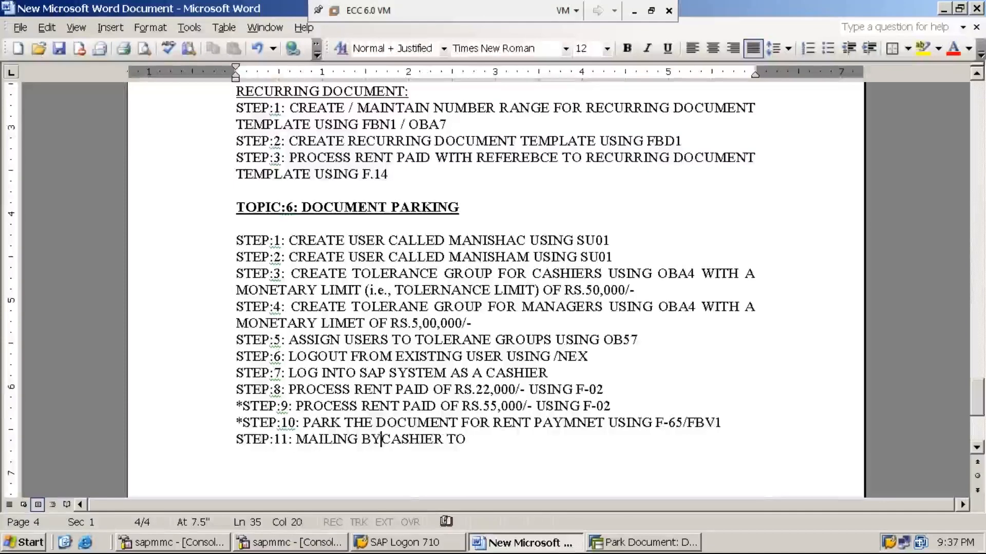
{"action": "key", "text": "End"}
{"action": "type", "text": "MANAGER "}
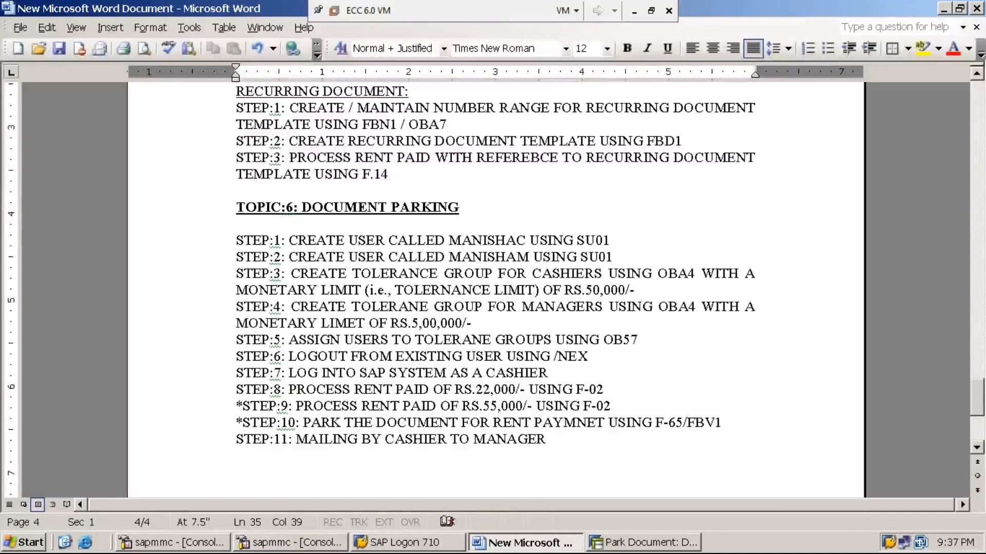
{"action": "type", "text": "FO"}
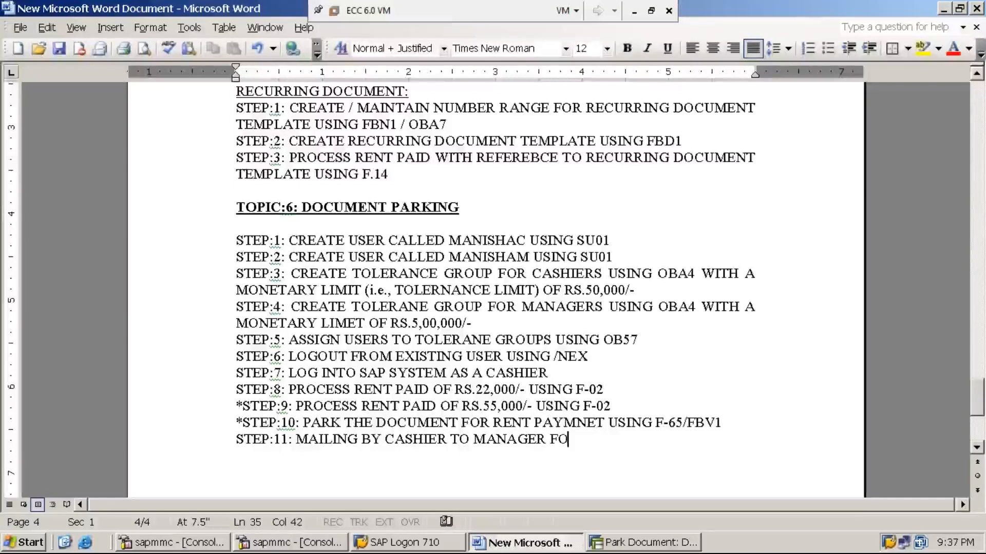
{"action": "type", "text": "R INTIMATING "}
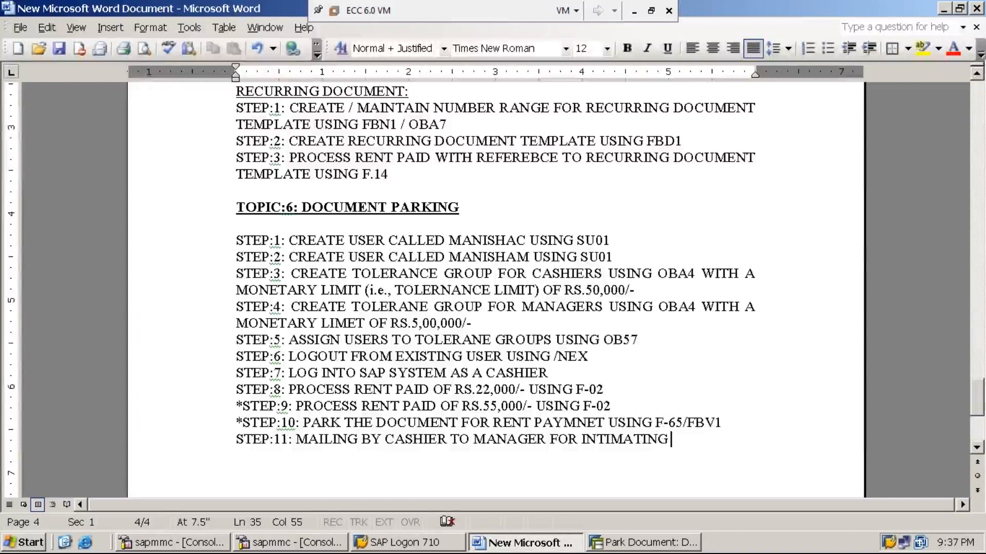
{"action": "type", "text": "HIM TO"}
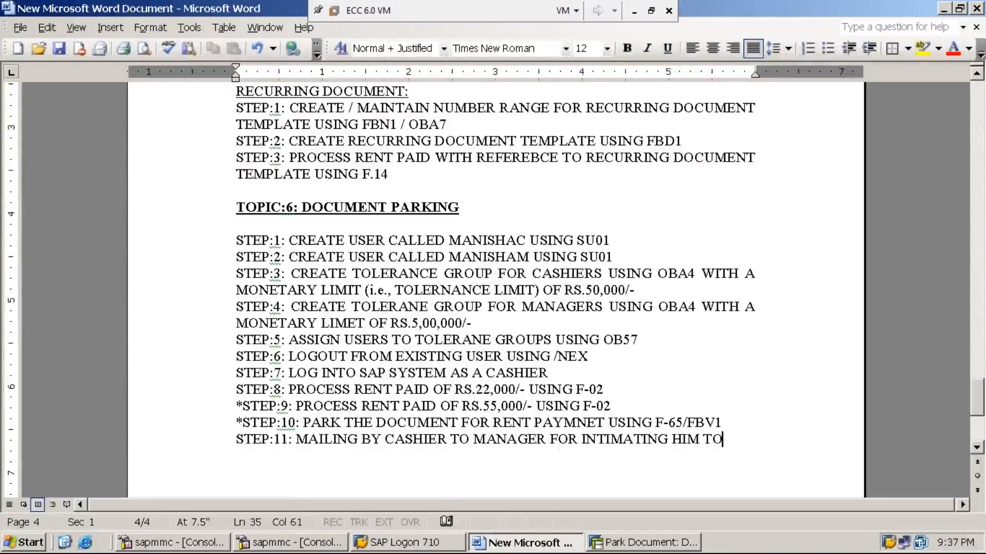
{"action": "type", "text": " POST THE DOCUMNE"}
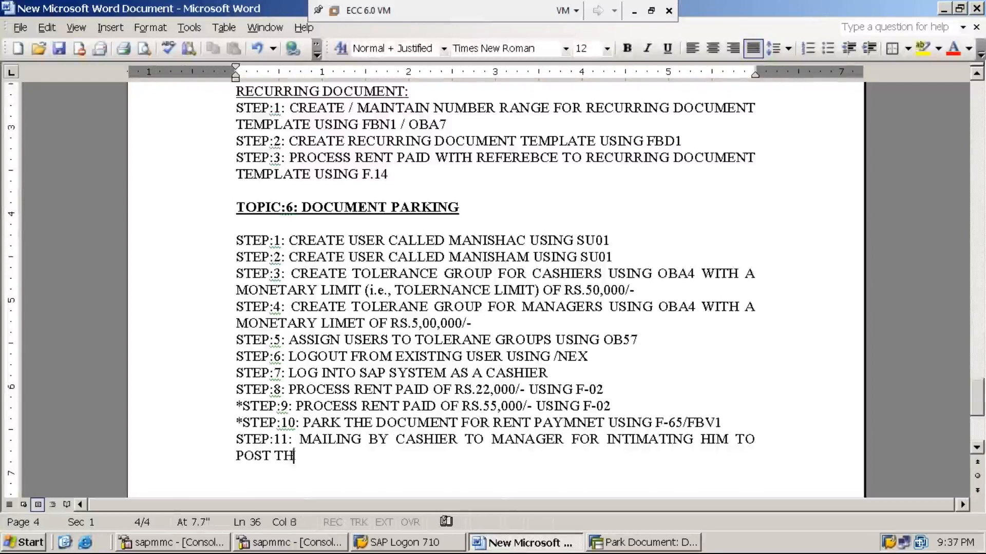
{"action": "key", "text": "BackSpace"}
{"action": "key", "text": "BackSpace"}
{"action": "type", "text": "NT PARKED"}
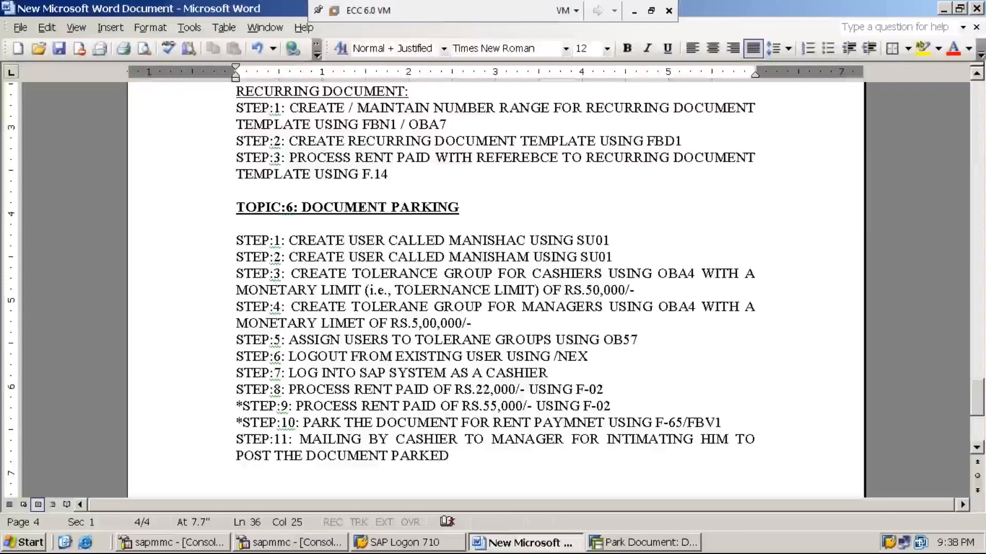
- Append 'USING SO00' to the STEP:11 note in Word
{"action": "left_click", "coordinate": [626, 547]}
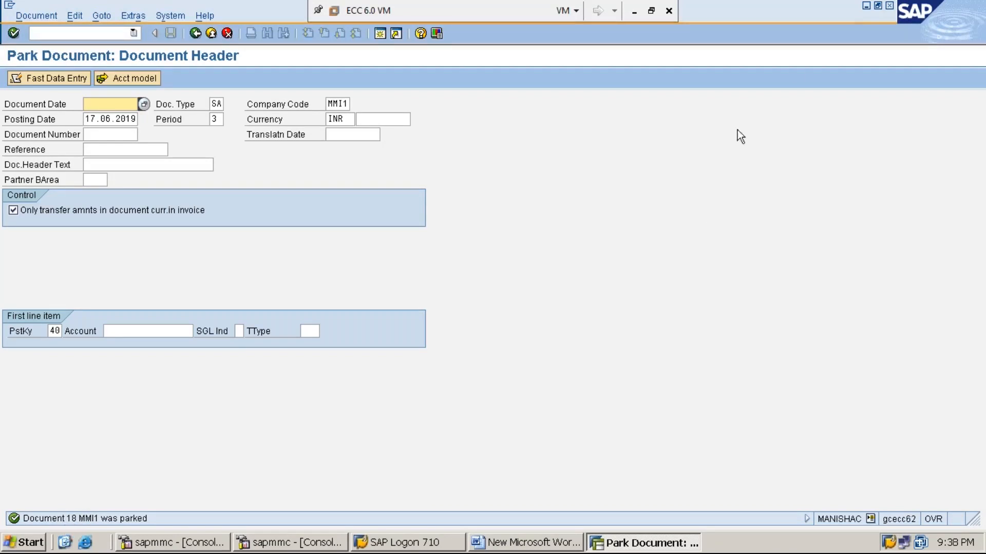
{"action": "left_click", "coordinate": [866, 6]}
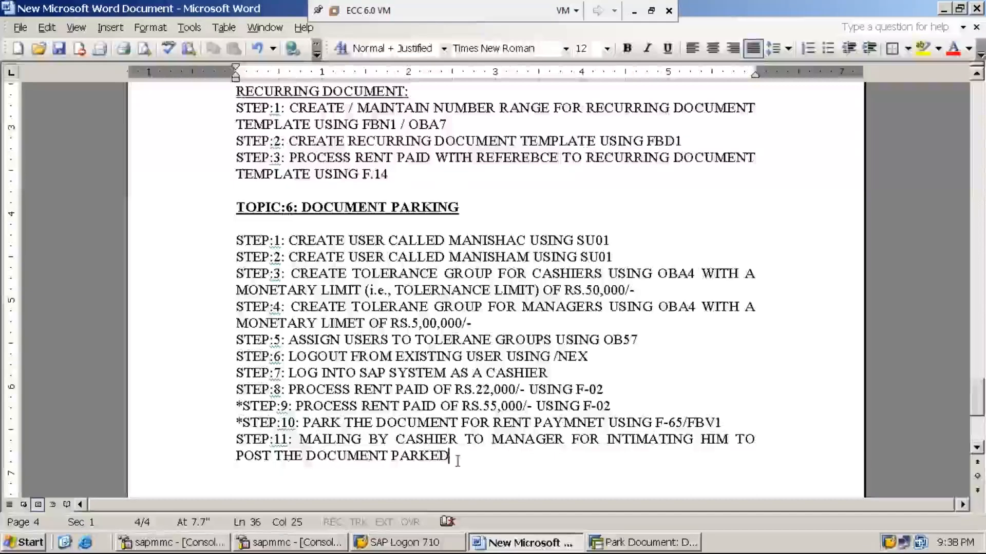
{"action": "type", "text": "USING"}
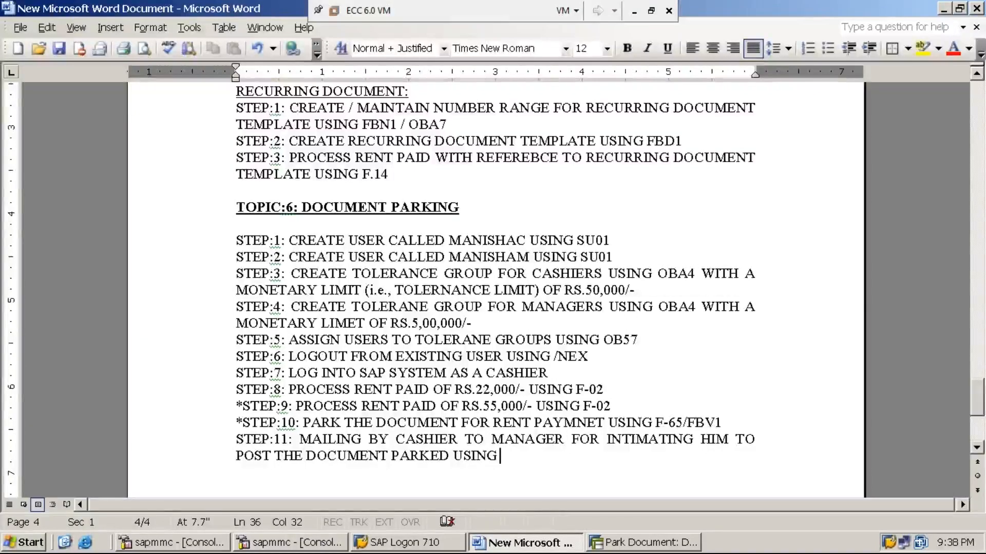
{"action": "type", "text": "S"}
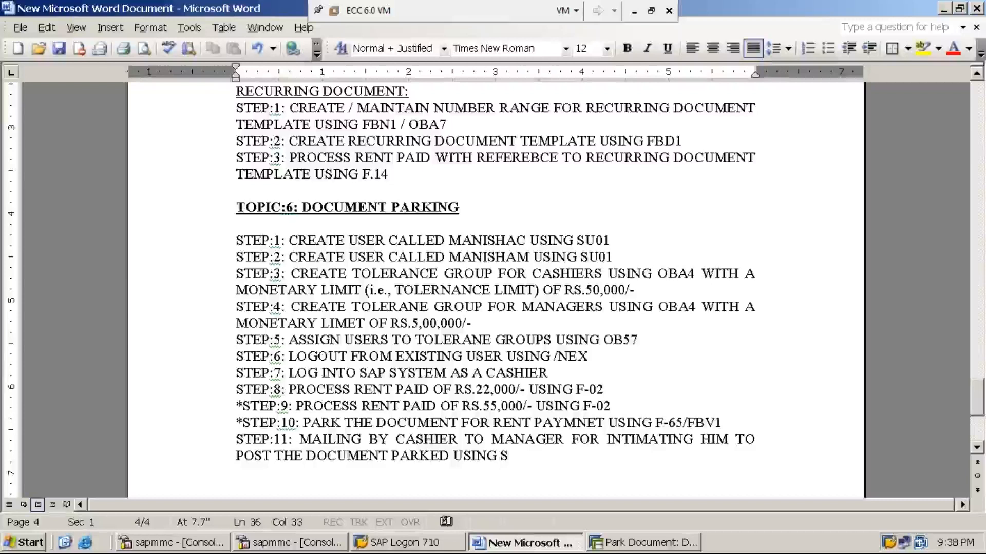
{"action": "type", "text": "O00"}
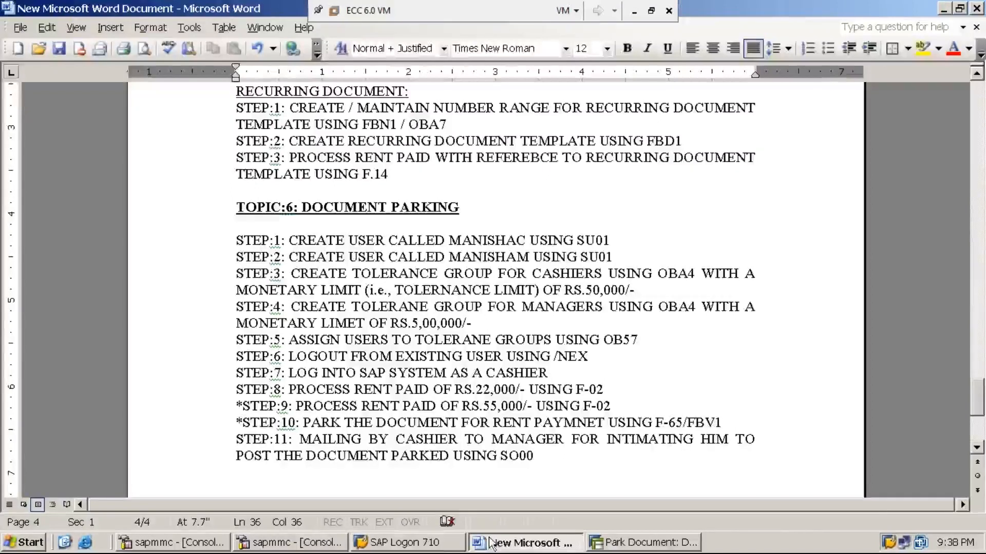
- In SAP, leave the Park Document screen for SAP Easy Access with /n
{"action": "left_click", "coordinate": [628, 544]}
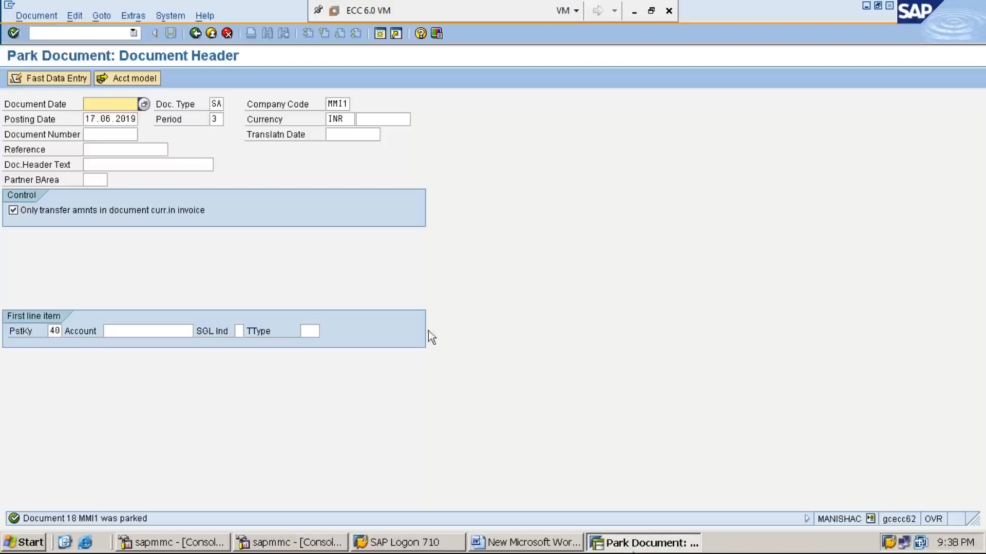
{"action": "left_click", "coordinate": [116, 33]}
{"action": "type", "text": "/n"}
{"action": "key", "text": "Return"}
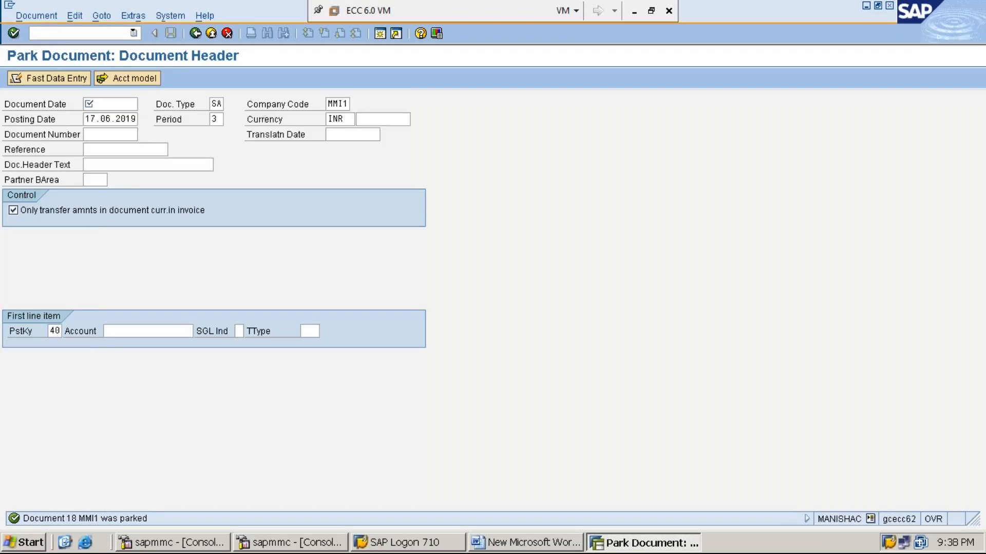
- Collapse the Accounting menu tree and open System > Short Message
{"action": "key", "text": "Left"}
{"action": "key", "text": "Left"}
{"action": "key", "text": "Left"}
{"action": "key", "text": "Left"}
{"action": "key", "text": "Left"}
{"action": "key", "text": "Left"}
{"action": "key", "text": "Left"}
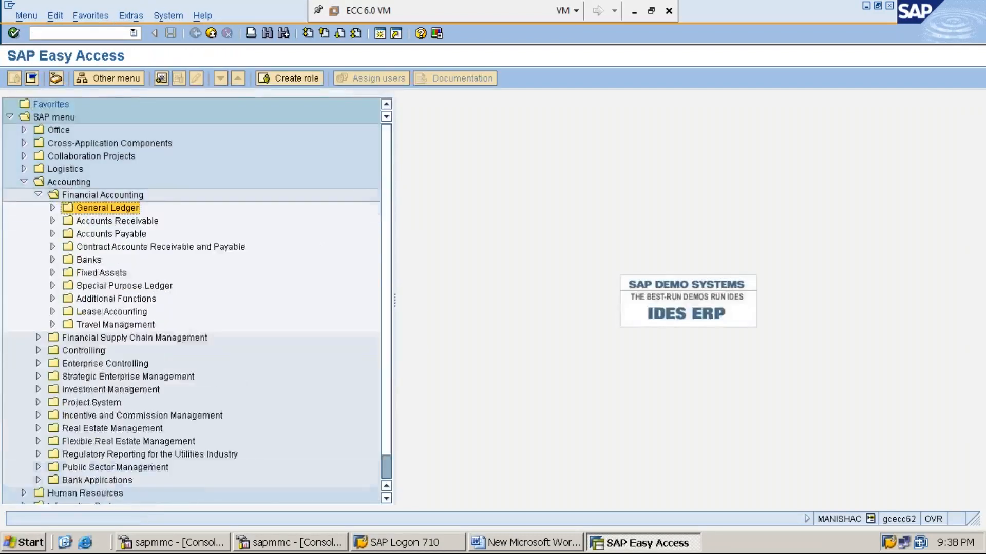
{"action": "key", "text": "Left"}
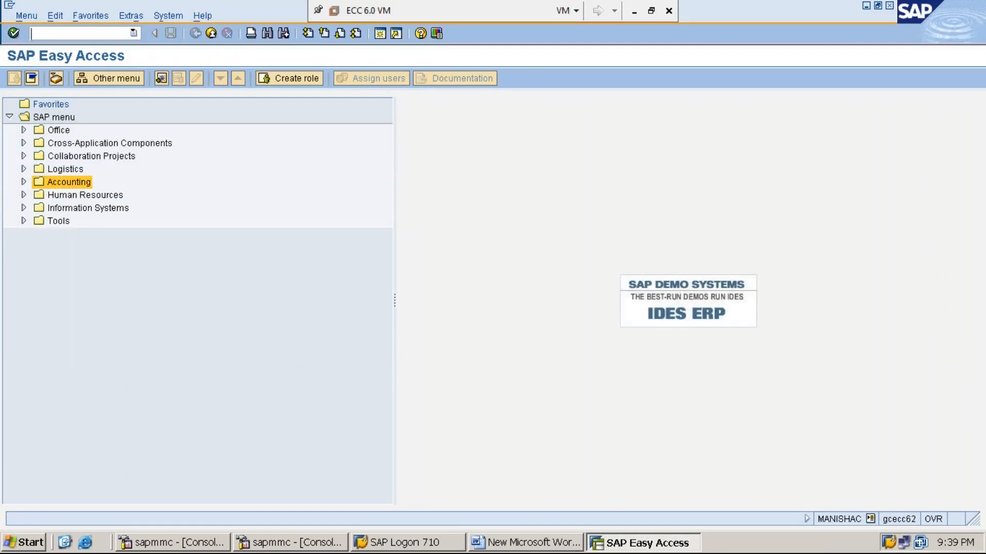
{"action": "type", "text": "SO00"}
{"action": "key", "text": "BackSpace"}
{"action": "key", "text": "BackSpace"}
{"action": "key", "text": "BackSpace"}
{"action": "key", "text": "BackSpace"}
{"action": "left_click", "coordinate": [168, 16]}
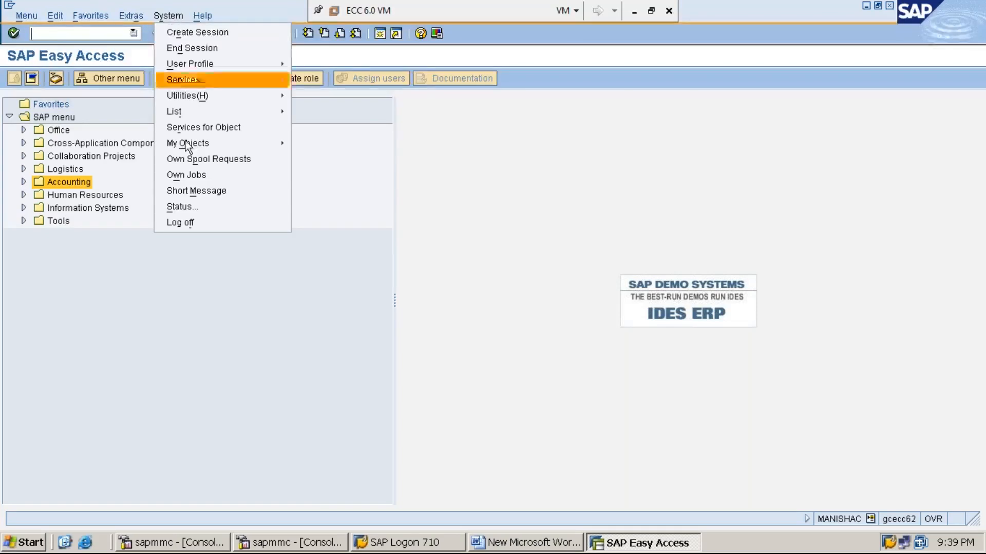
{"action": "left_click", "coordinate": [214, 193]}
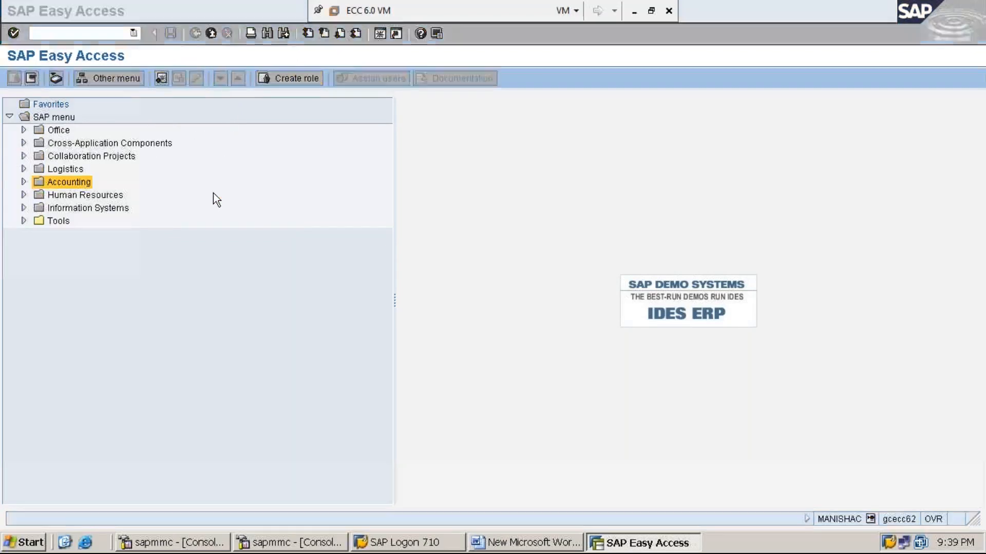
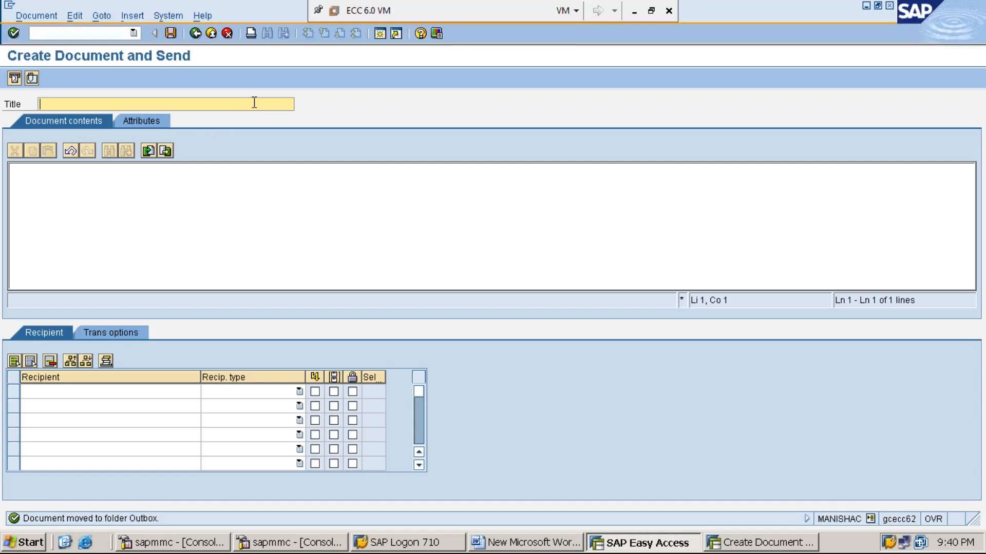
- Enter the message title 'POST DOCUMNET NO.18 IN COMPANY CODE-MMI1' and copy it
{"action": "type", "text": "POST DOCUMNET NO.18 IN COMPA"}
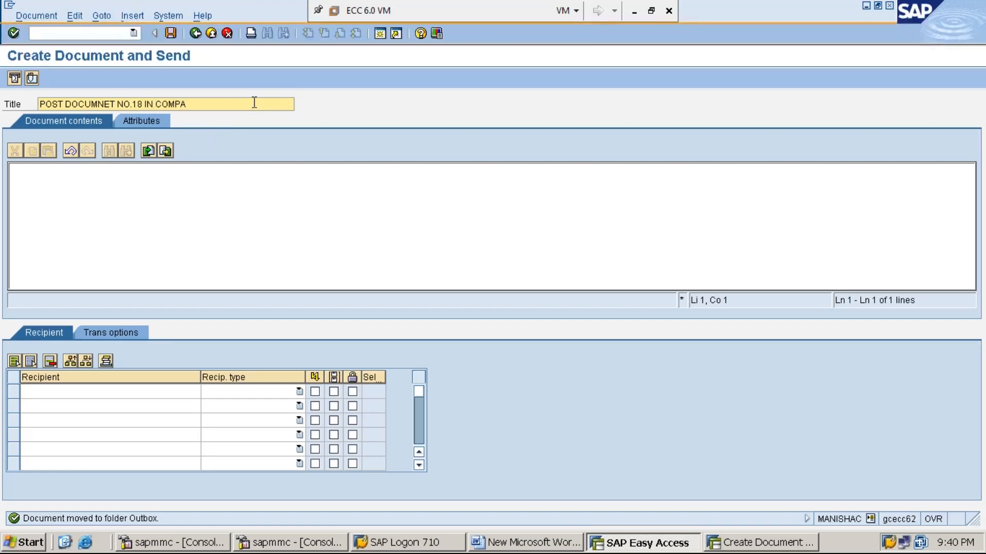
{"action": "type", "text": "NY CODE-MMI1"}
{"action": "key", "text": "ctrl+a"}
{"action": "key", "text": "ctrl+c"}
{"action": "left_click", "coordinate": [254, 103]}
- Write the body as 'DEAR MANAGER ,' followed by the pasted title request
{"action": "left_click", "coordinate": [56, 194]}
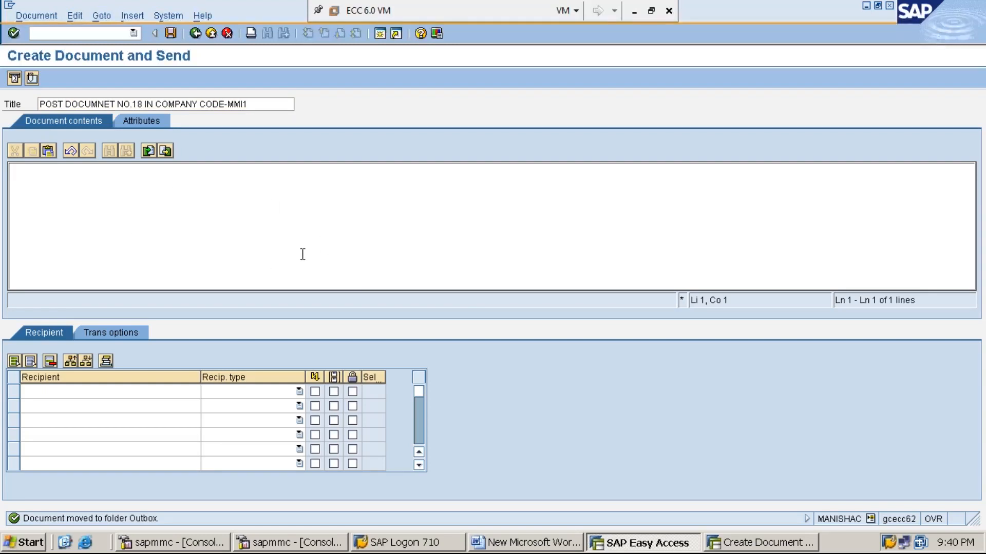
{"action": "key", "text": "ctrl+v"}
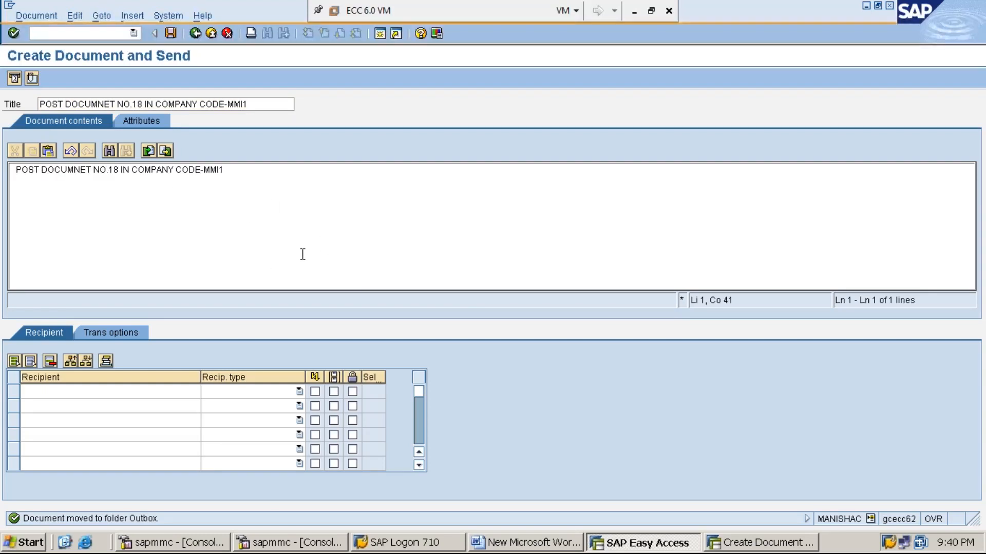
{"action": "key", "text": "Home"}
{"action": "type", "text": "DEAR MA"}
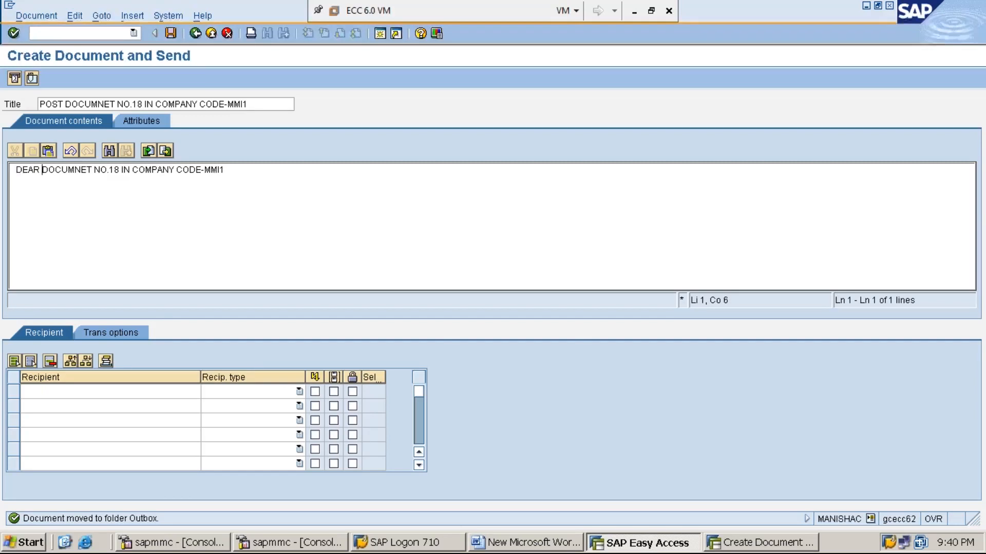
{"action": "type", "text": "NAGER"}
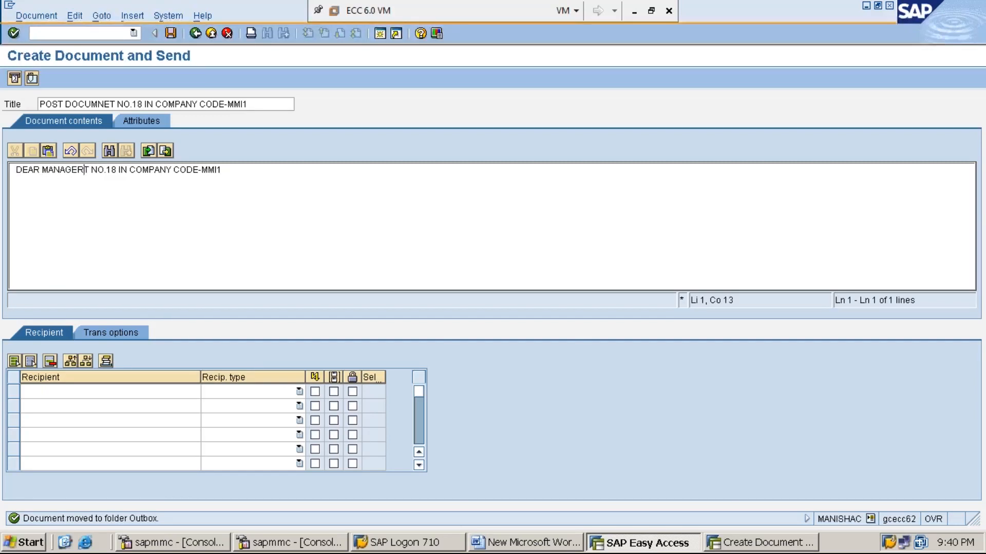
{"action": "key", "text": "Return"}
{"action": "key", "text": "Return"}
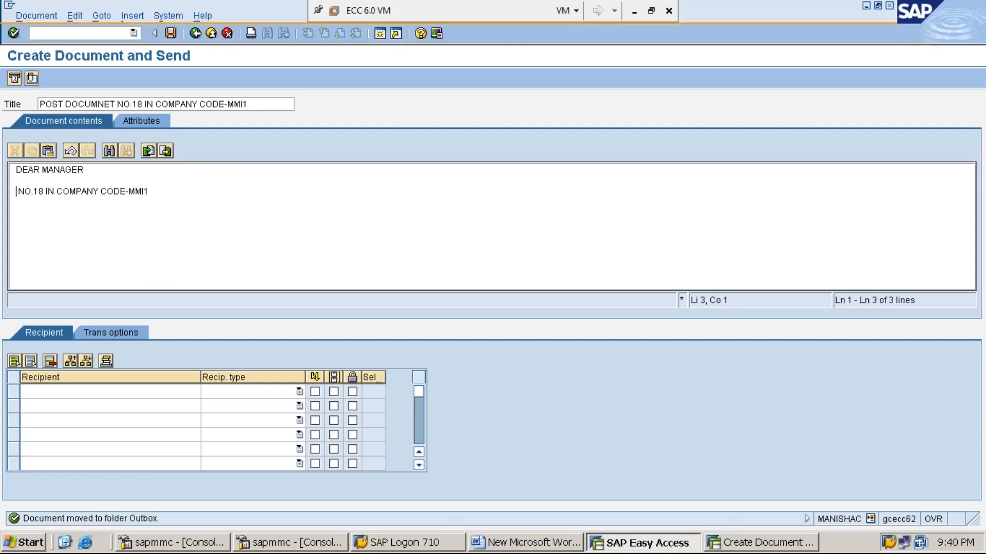
{"action": "left_click", "coordinate": [88, 172]}
{"action": "type", "text": ","}
{"action": "left_click", "coordinate": [154, 189]}
{"action": "key", "text": "shift+Home"}
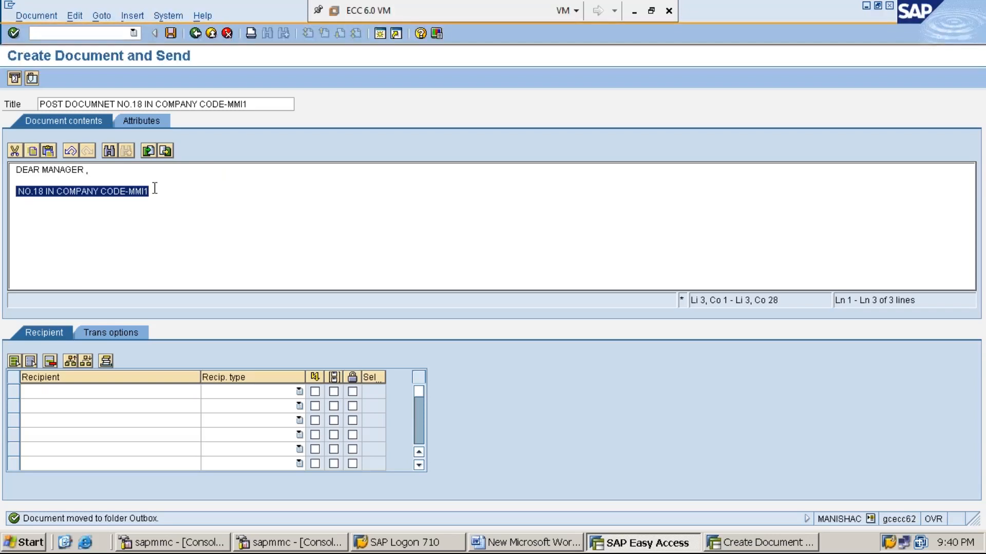
{"action": "key", "text": "ctrl+v"}
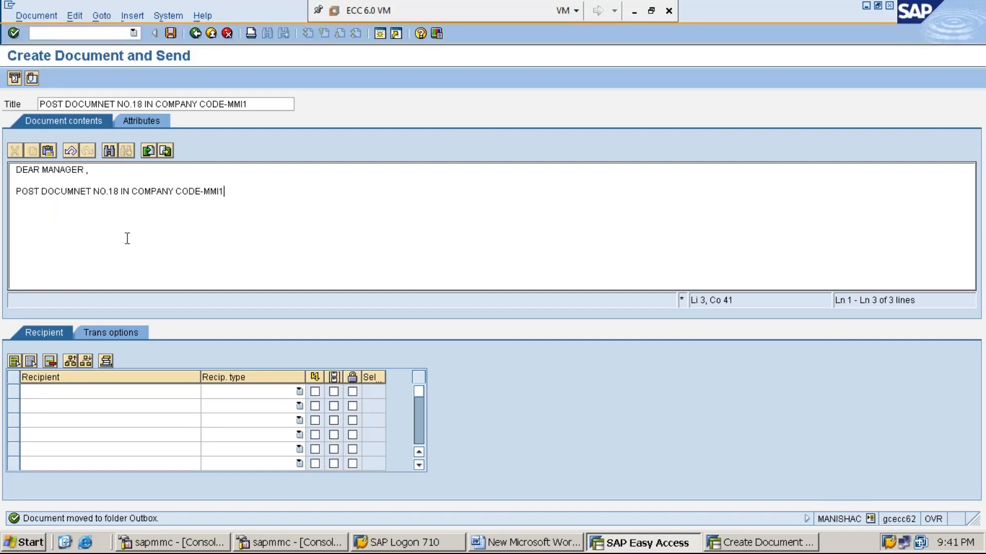
- Enter the manager's user ID as recipient and send the message
{"action": "left_click", "coordinate": [81, 393]}
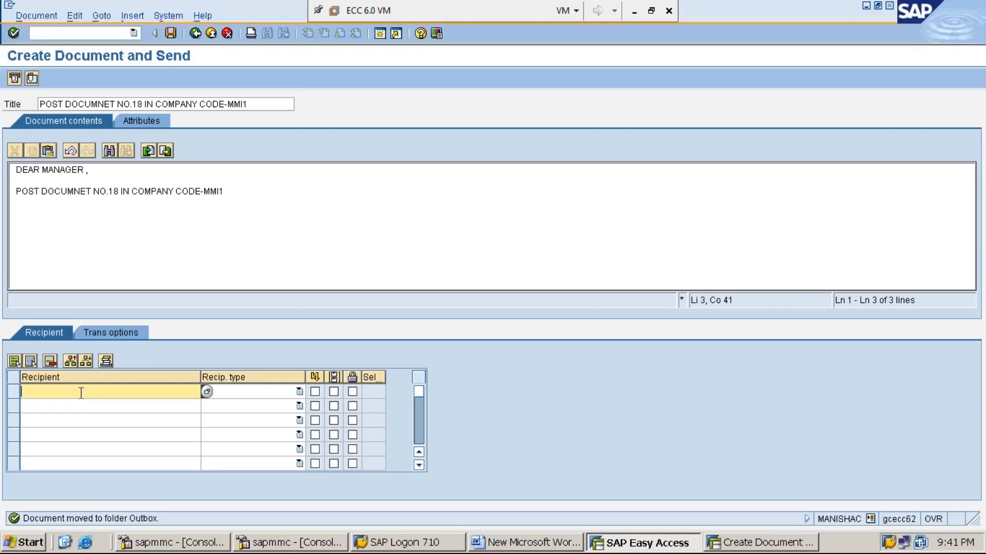
{"action": "type", "text": "MANISHAM"}
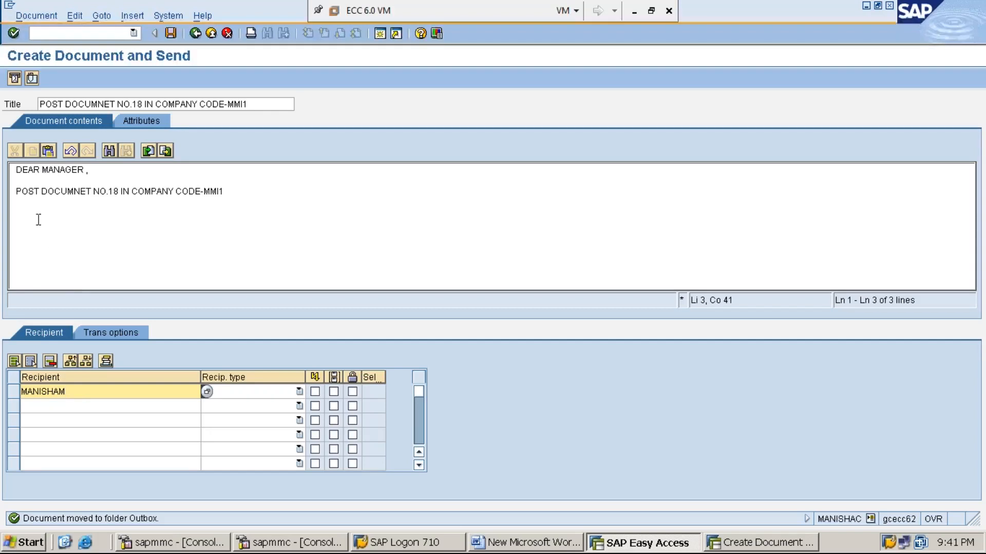
{"action": "left_click", "coordinate": [15, 79]}
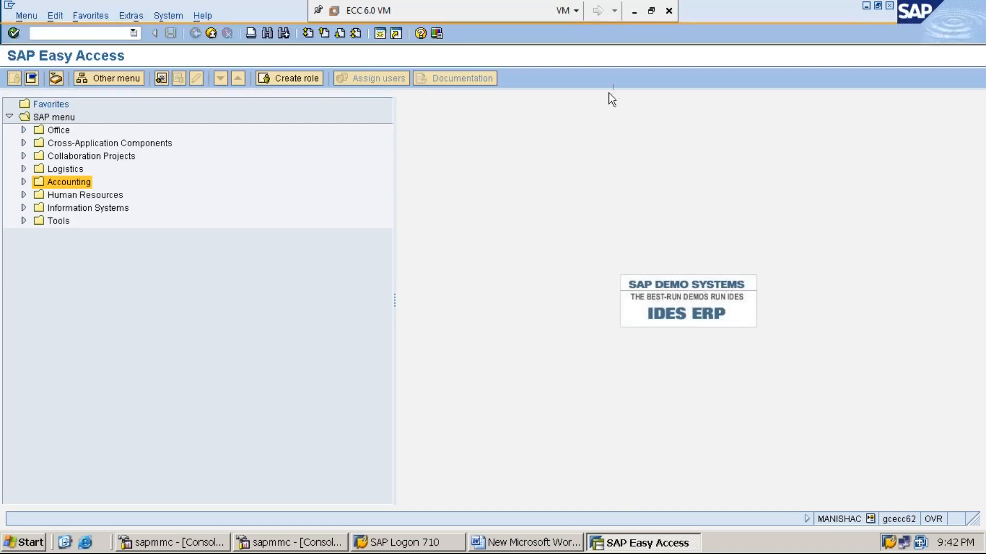
{"action": "left_click", "coordinate": [867, 6]}
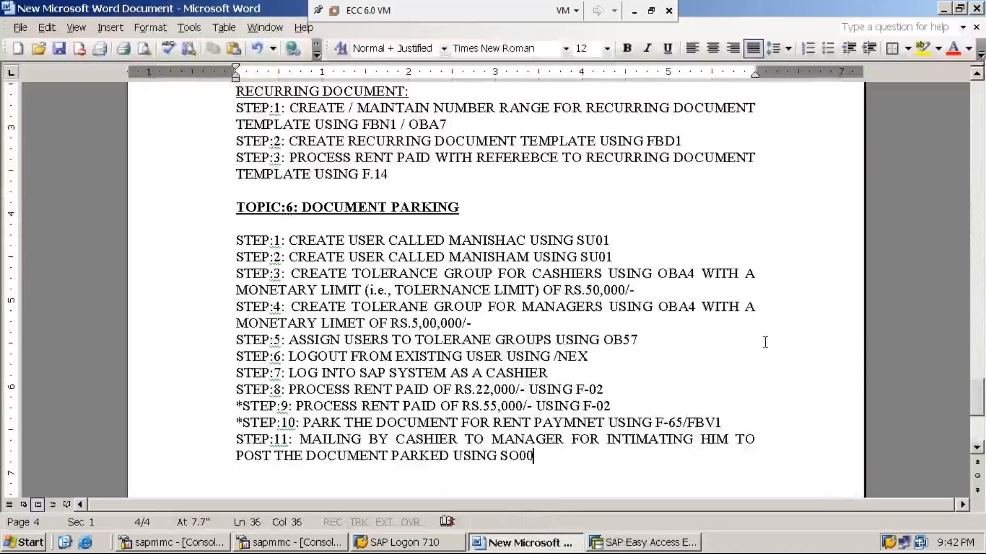
- Type 'STEP:12: LOGOUT FROM CASHIER USER USING /NEX' on a new line under step 11
{"action": "key", "text": "Return"}
{"action": "type", "text": "STEP:12"}
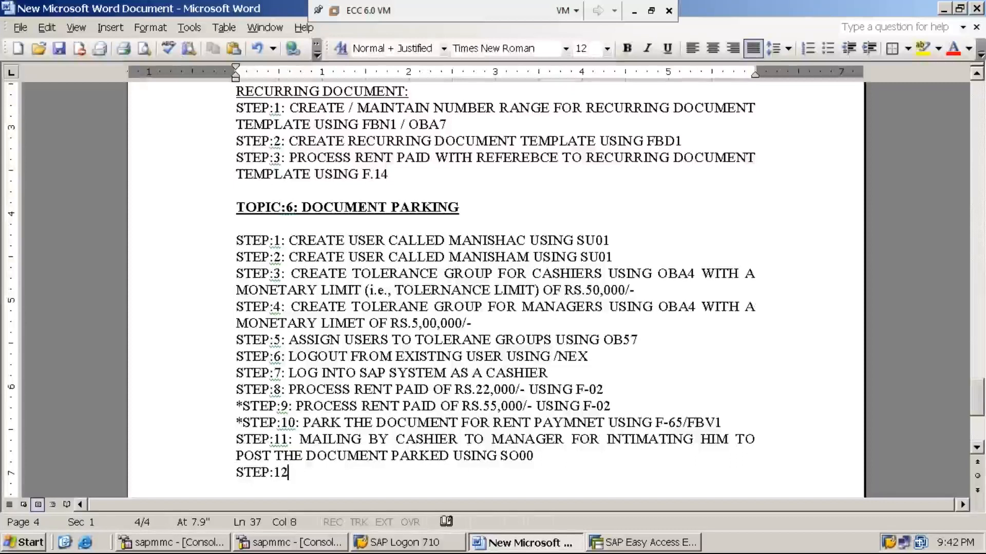
{"action": "type", "text": ": LOGOUT FROM CASHIER USER USING /NEX"}
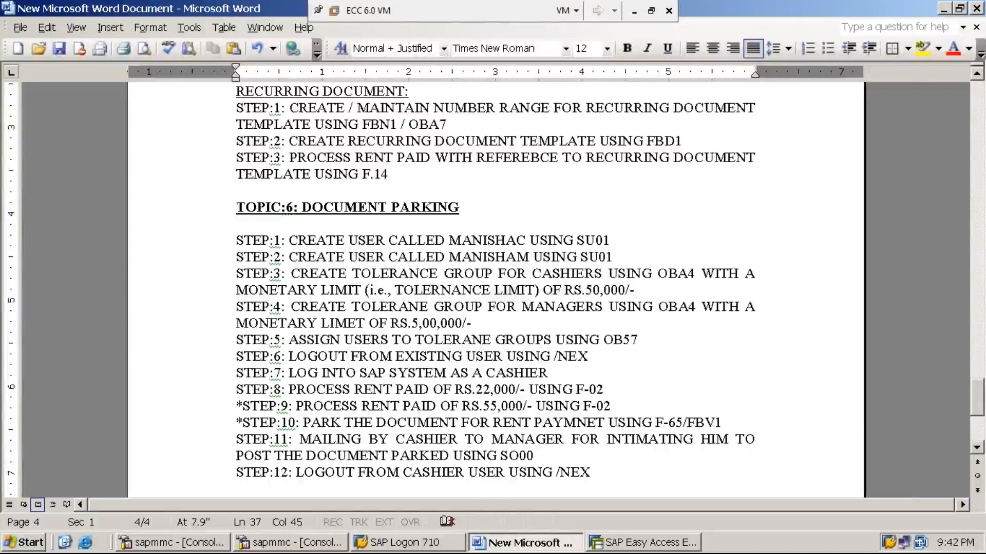
- Log off the cashier's SAP session with /NEX
{"action": "left_click", "coordinate": [645, 543]}
{"action": "type", "text": "/NEX"}
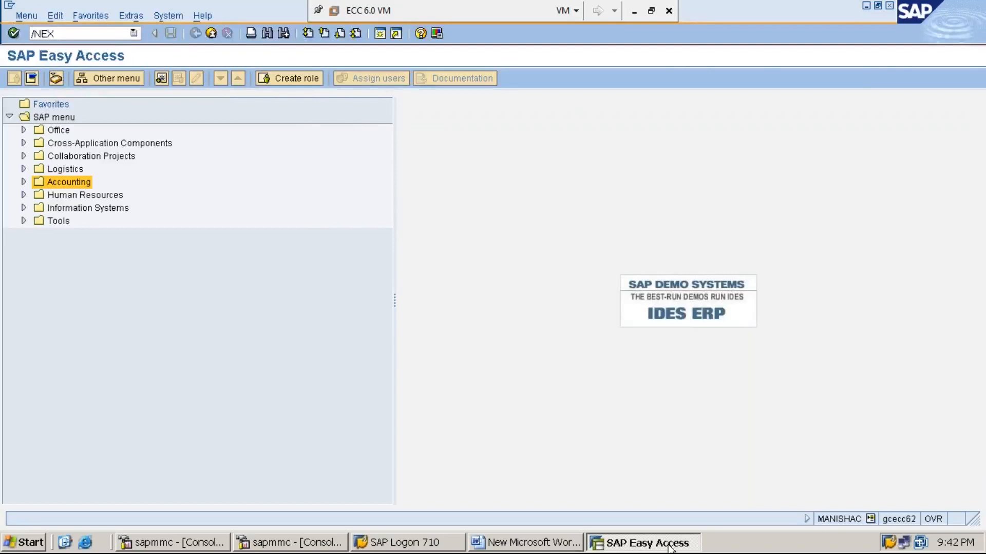
{"action": "key", "text": "Return"}
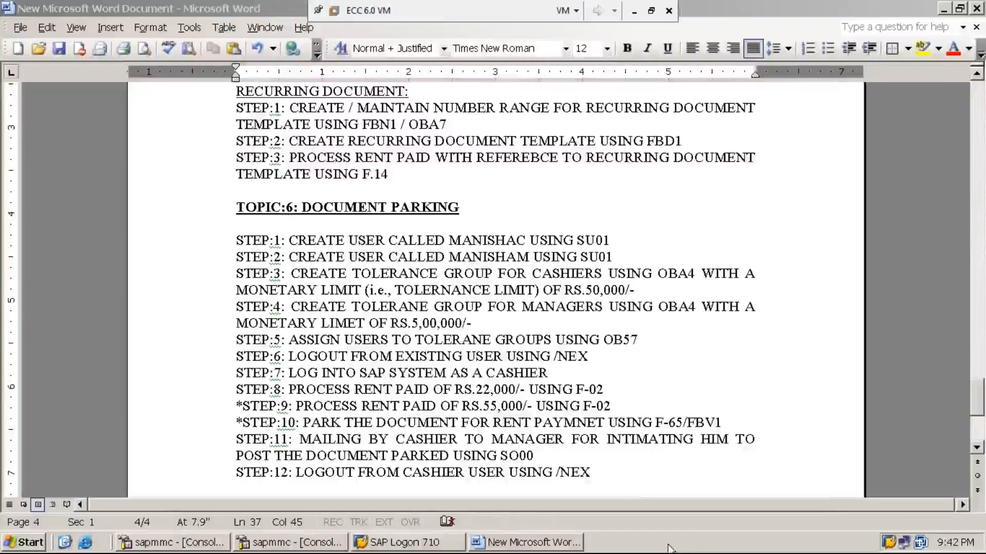
- Add 'STEP:13: LOG INTO SAP SYSTEM AS A MANAGER' to the Word notes
{"action": "left_click", "coordinate": [608, 475]}
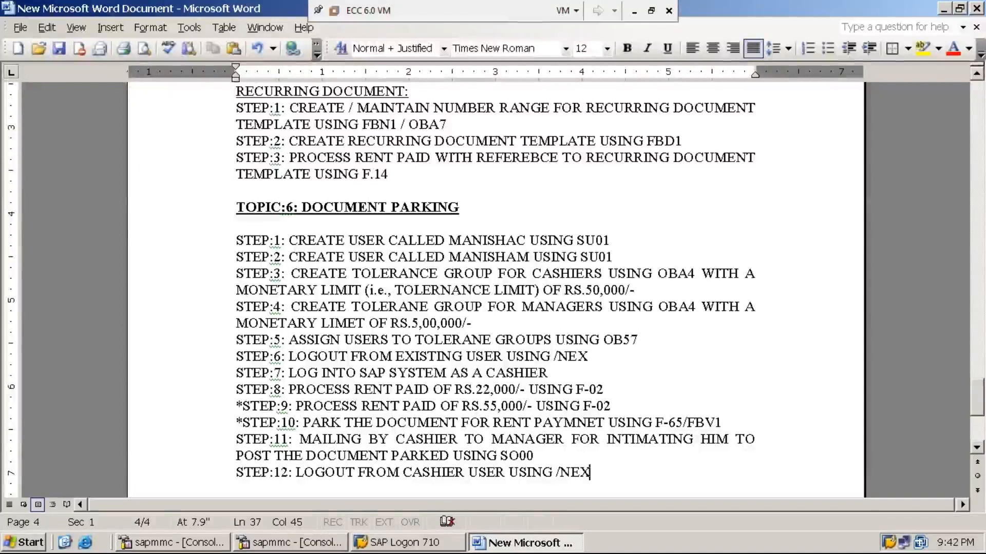
{"action": "key", "text": "Return"}
{"action": "type", "text": "STEP"}
{"action": "type", "text": ":"}
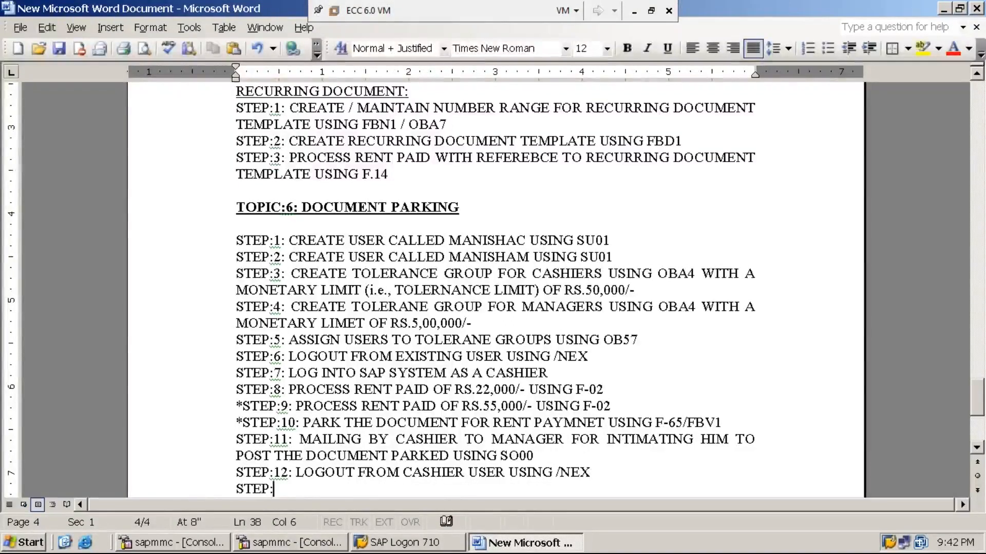
{"action": "type", "text": "13: "}
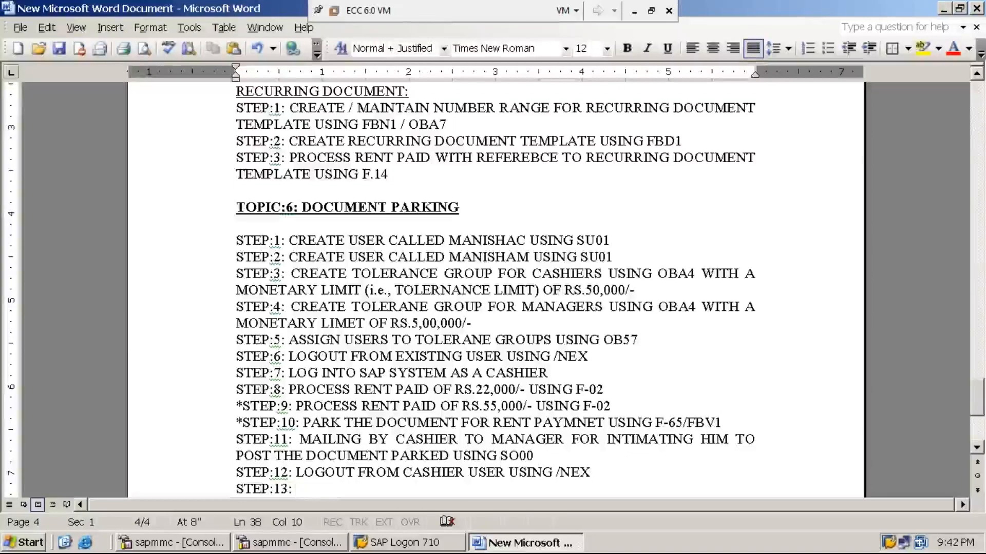
{"action": "type", "text": "LOG IN"}
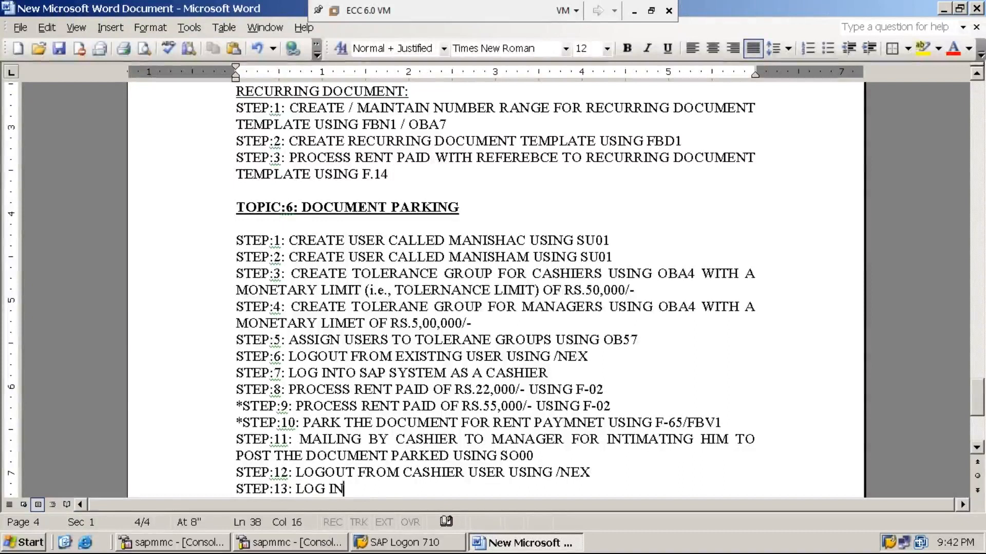
{"action": "type", "text": "TO SAP S"}
{"action": "left_click", "coordinate": [593, 472]}
{"action": "type", "text": "Y"}
{"action": "key", "text": "BackSpace"}
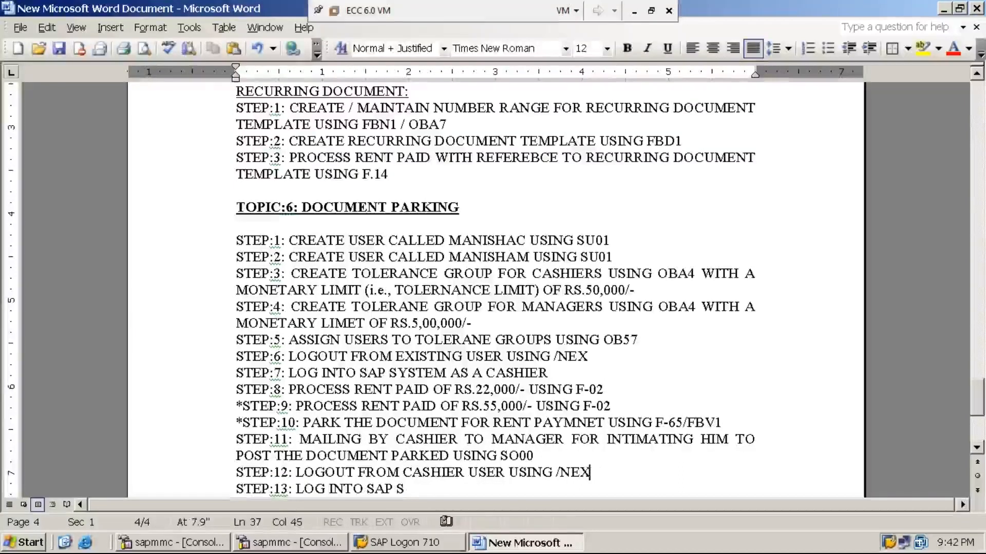
{"action": "key", "text": "Down"}
{"action": "type", "text": "YSTEM "}
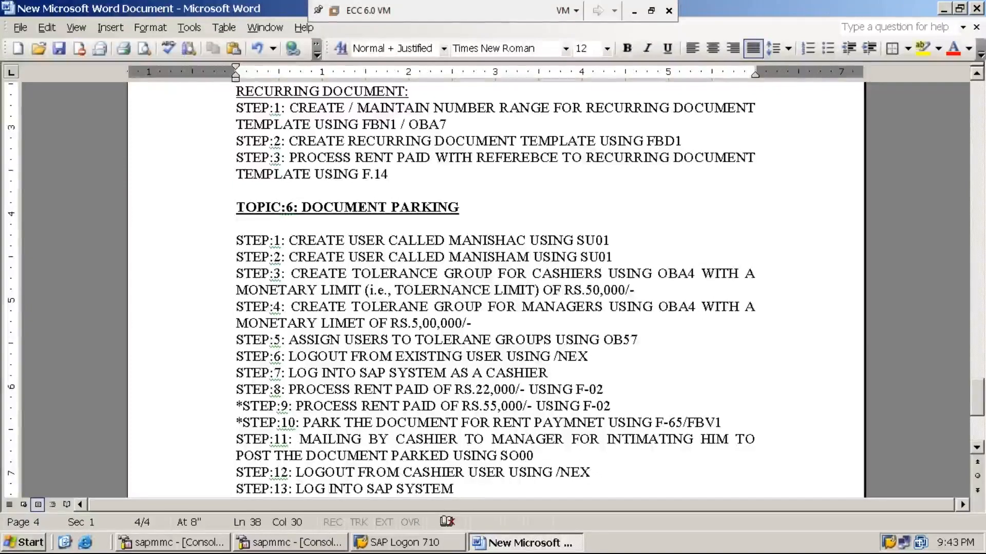
{"action": "type", "text": "AS "}
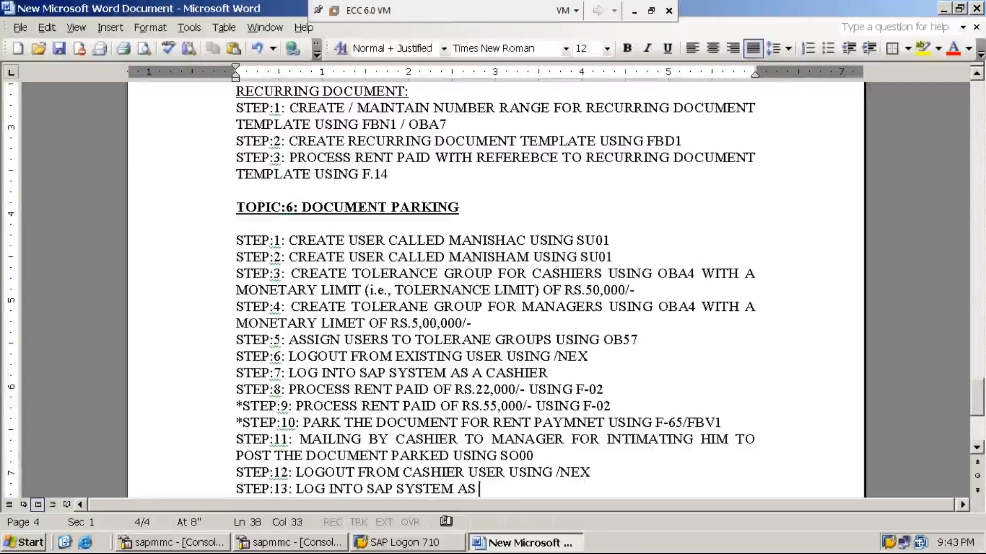
{"action": "type", "text": "A MANAGER"}
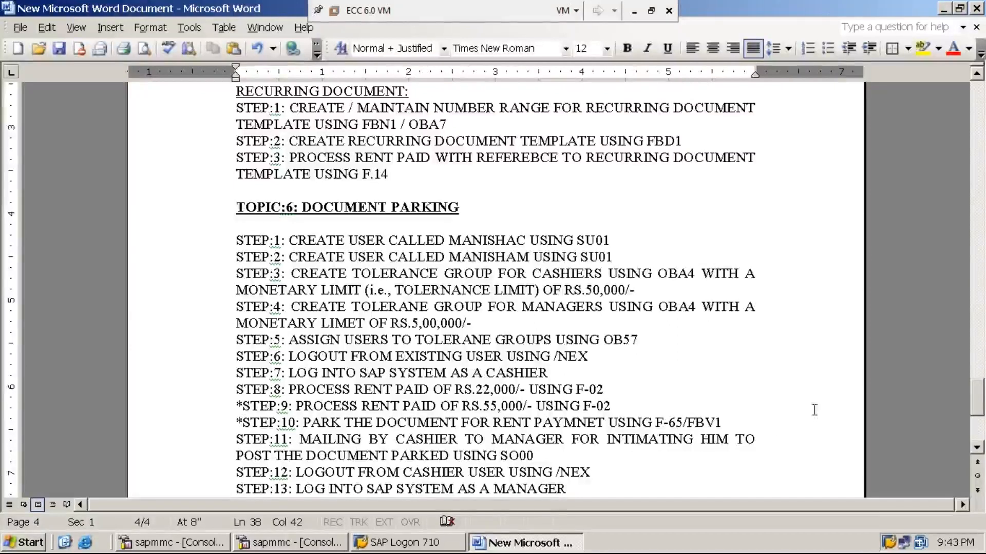
{"action": "left_click", "coordinate": [977, 448]}
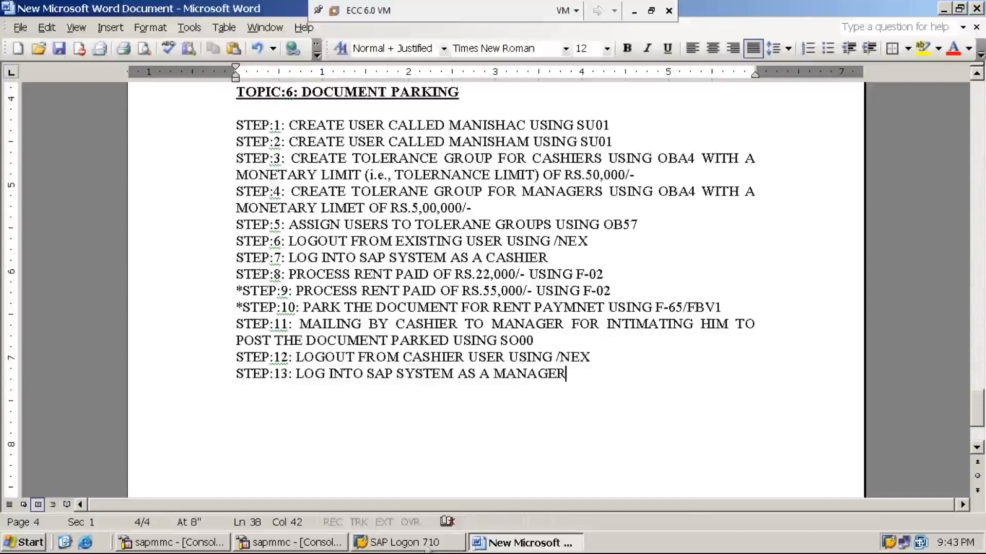
- Open a new SAP logon and sign in with the manager's user ID and initial password
{"action": "left_click", "coordinate": [425, 544]}
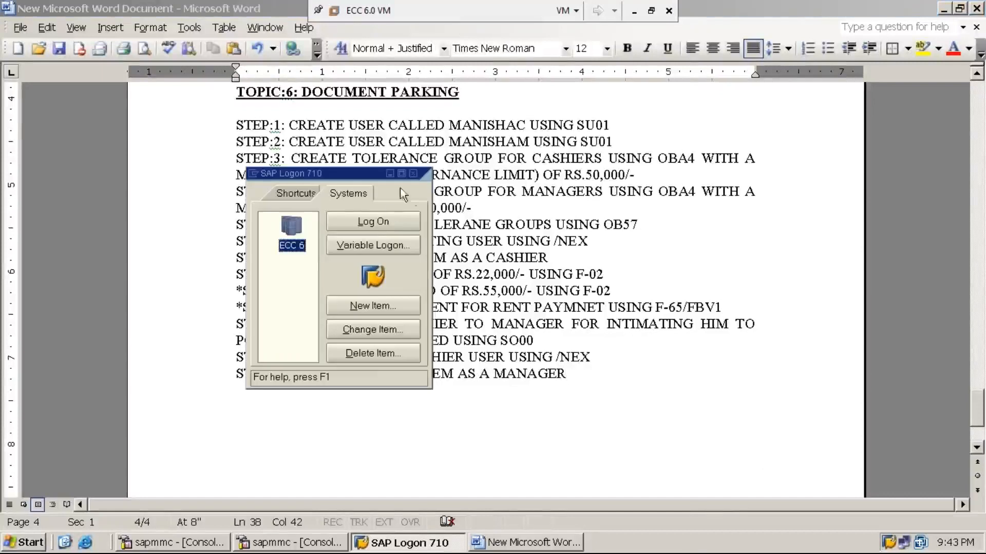
{"action": "left_click", "coordinate": [393, 223]}
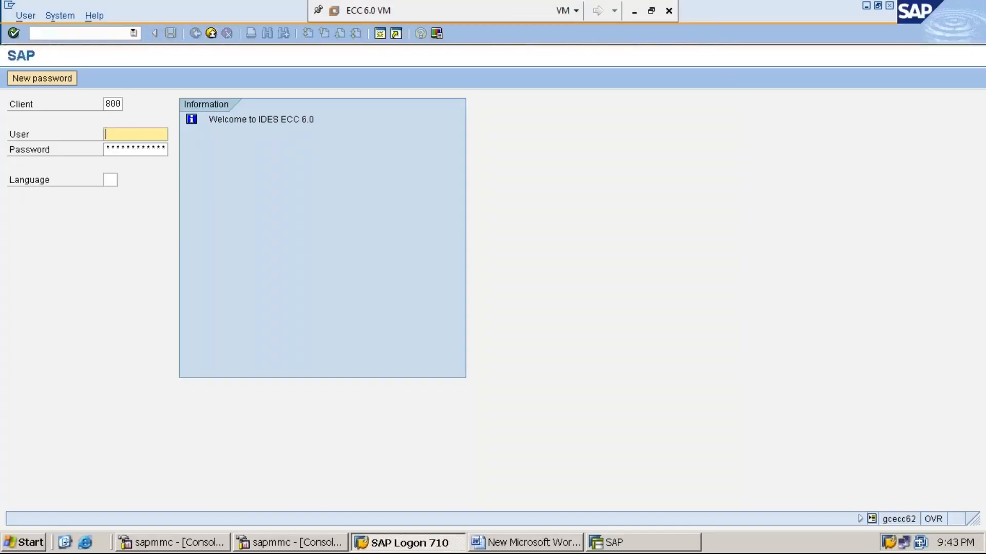
{"action": "type", "text": "M"}
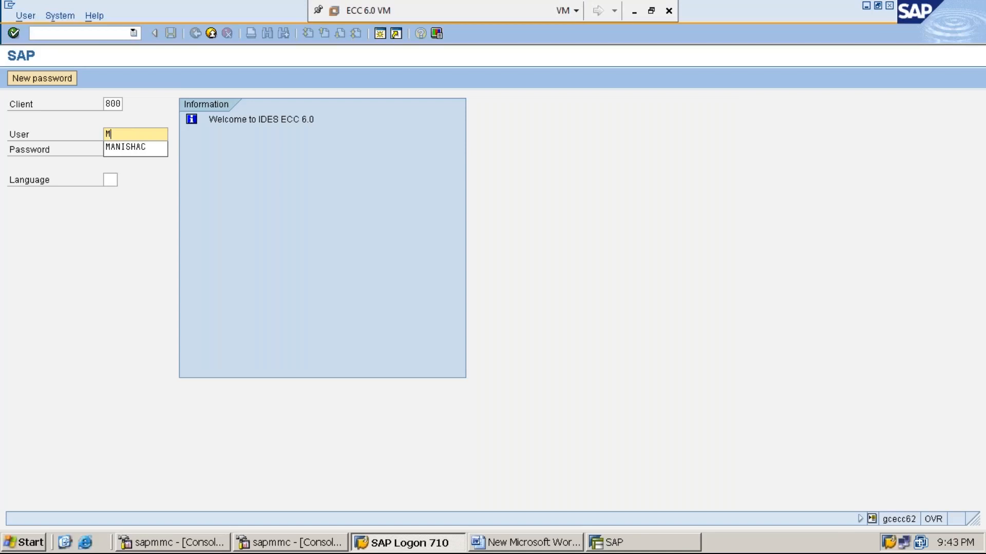
{"action": "type", "text": "ANISHAM"}
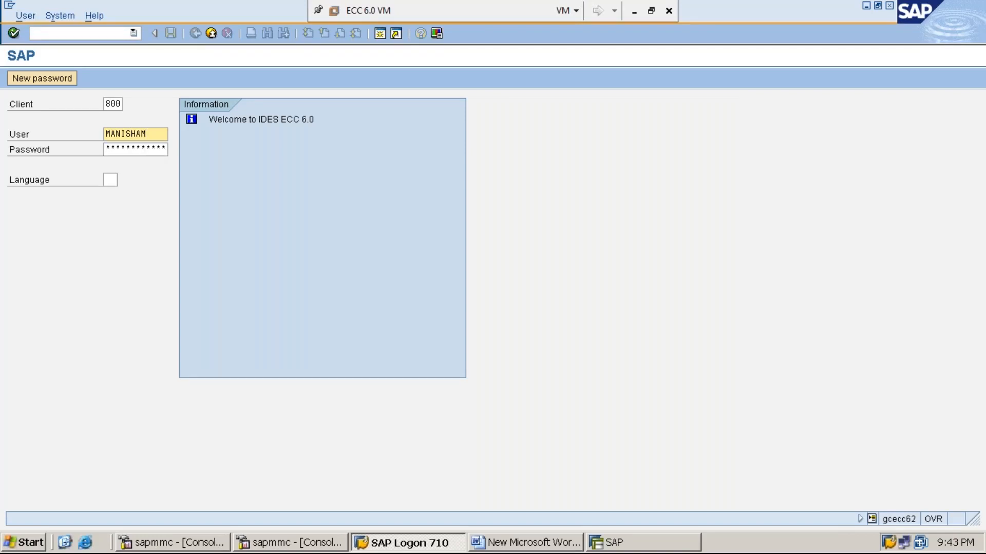
{"action": "key", "text": "Tab"}
{"action": "key", "text": "Caps_Lock"}
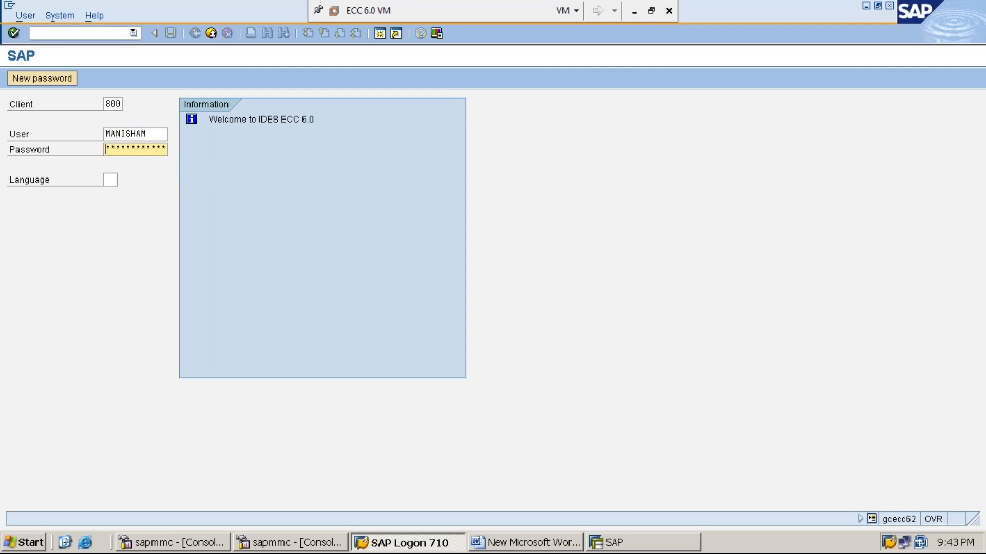
{"action": "type", "text": "****"}
{"action": "key", "text": "Return"}
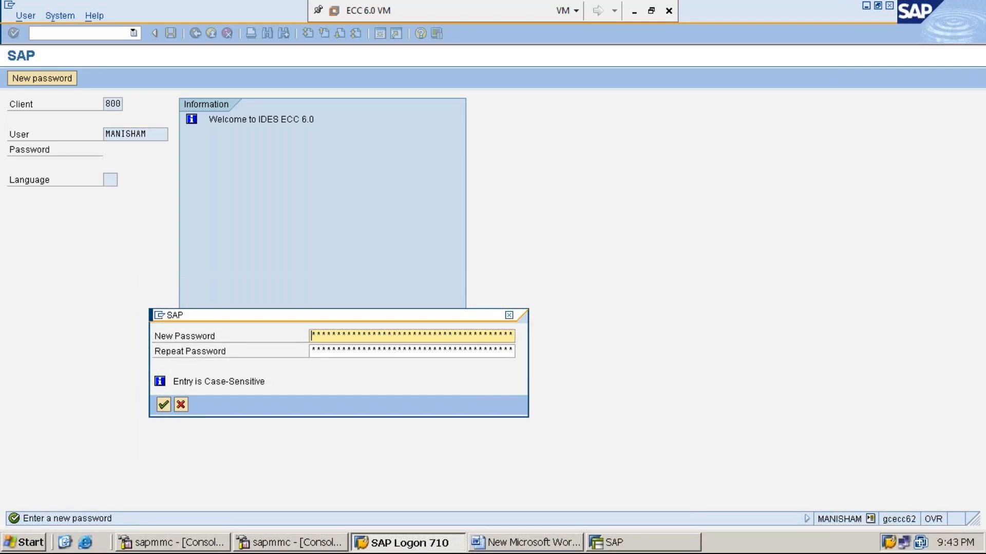
- Set and repeat a new password, dismiss the copyright notice, and check system information
{"action": "type", "text": "********"}
{"action": "key", "text": "Tab"}
{"action": "type", "text": "*********"}
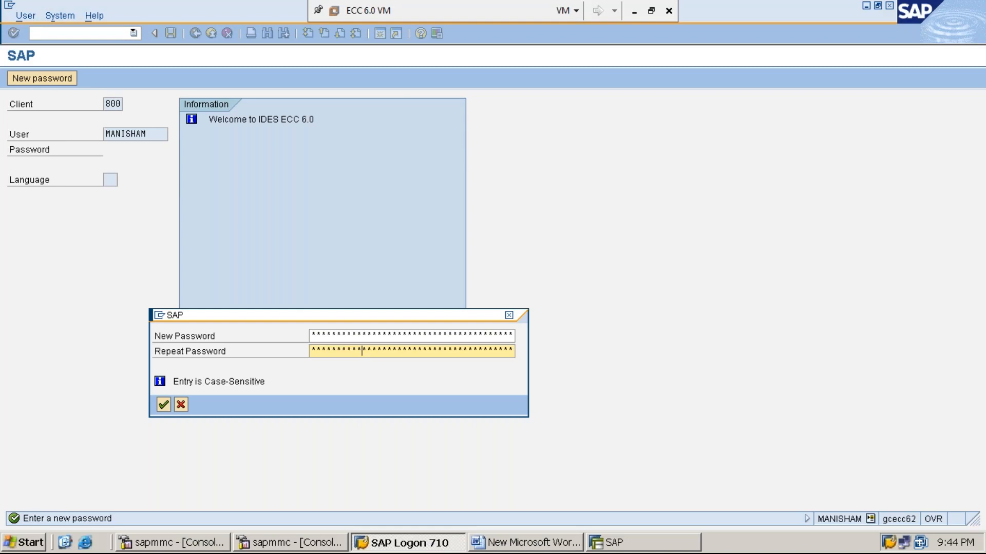
{"action": "key", "text": "Return"}
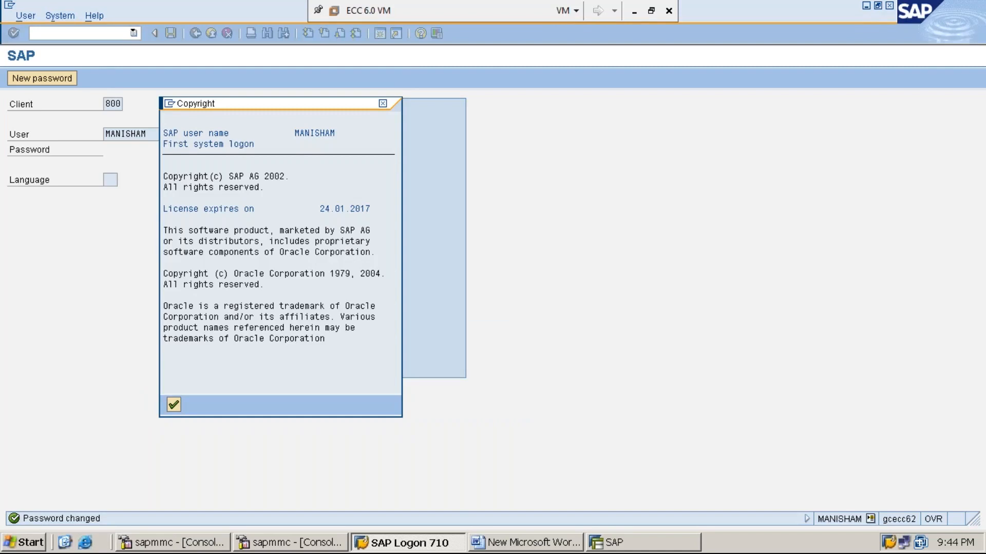
{"action": "key", "text": "Return"}
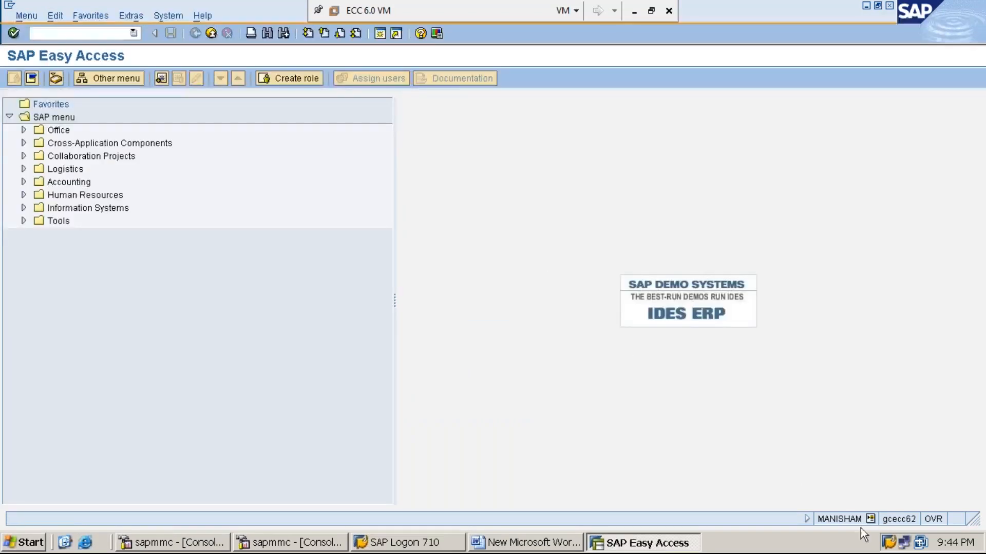
{"action": "left_click", "coordinate": [870, 519]}
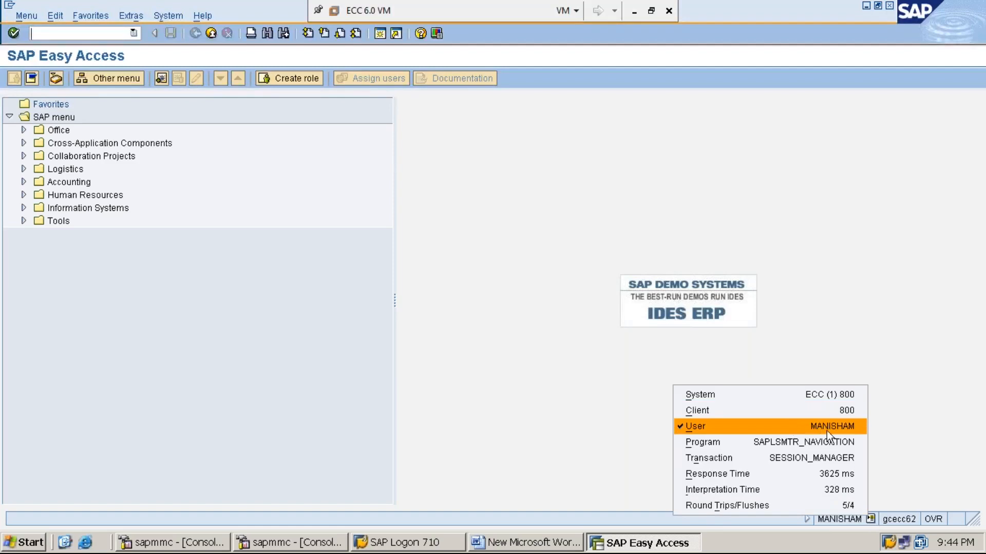
{"action": "left_click", "coordinate": [922, 439]}
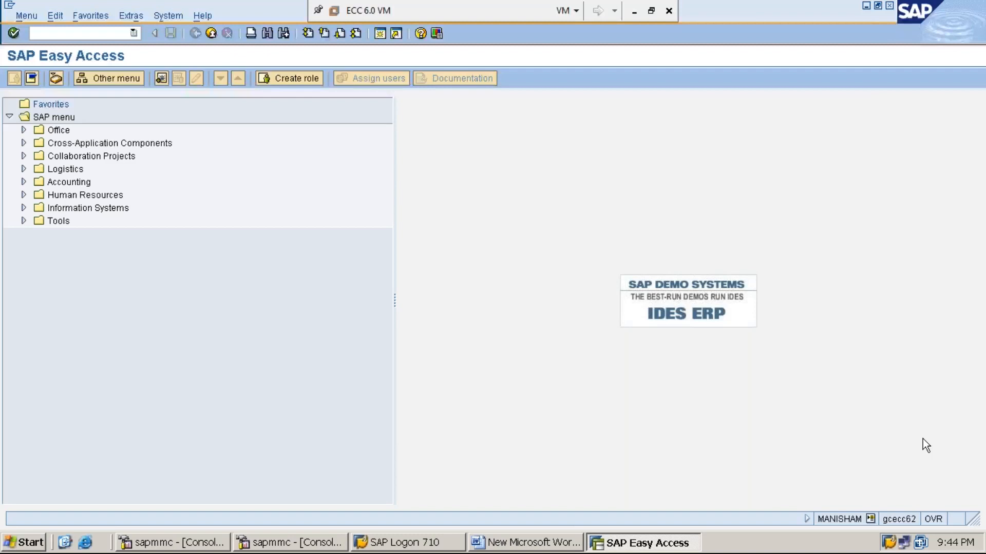
- Type 'STEP:14: CHECK MAIL BOX USING SBWP (SAP BUSINESS WORK PLACE)' below step 13
{"action": "left_click", "coordinate": [866, 5]}
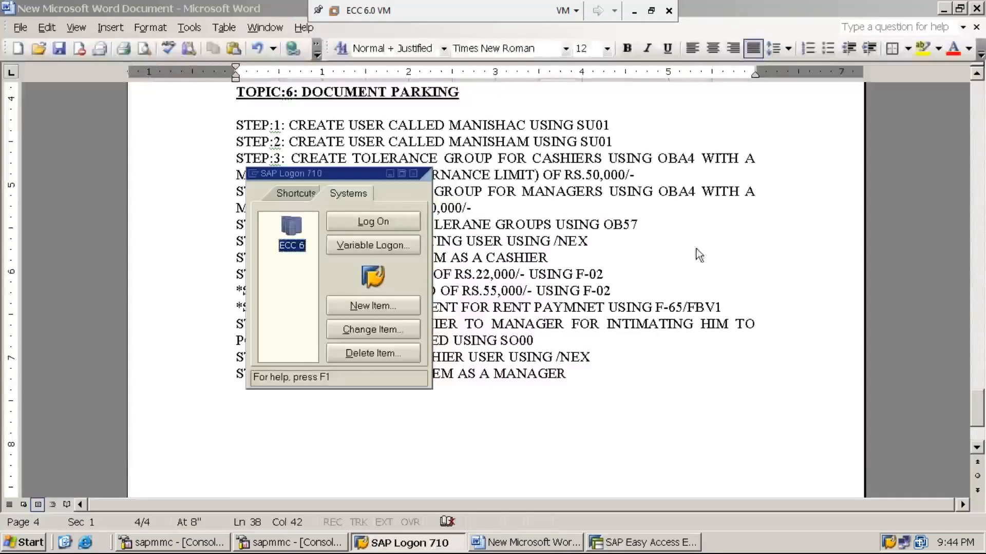
{"action": "left_click", "coordinate": [582, 379]}
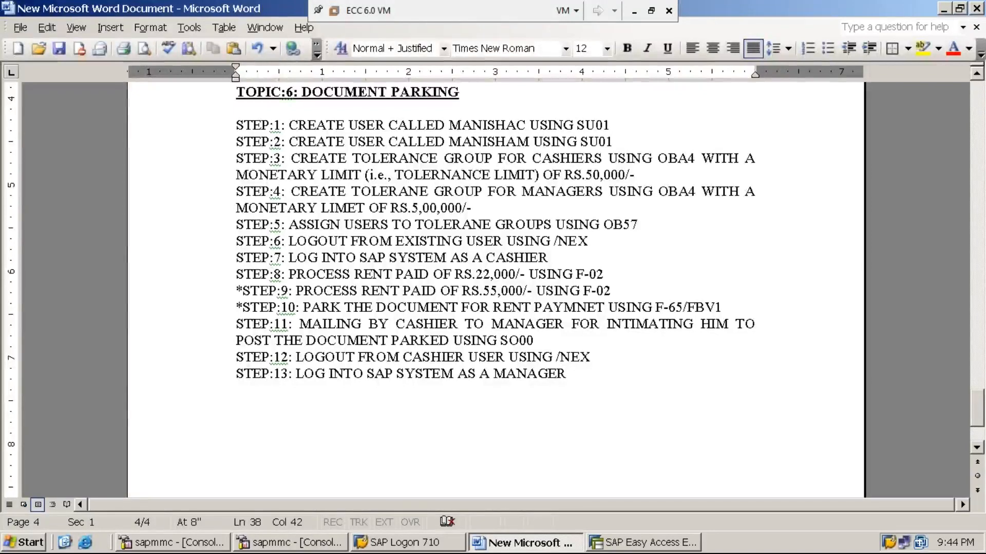
{"action": "key", "text": "Return"}
{"action": "type", "text": "step"}
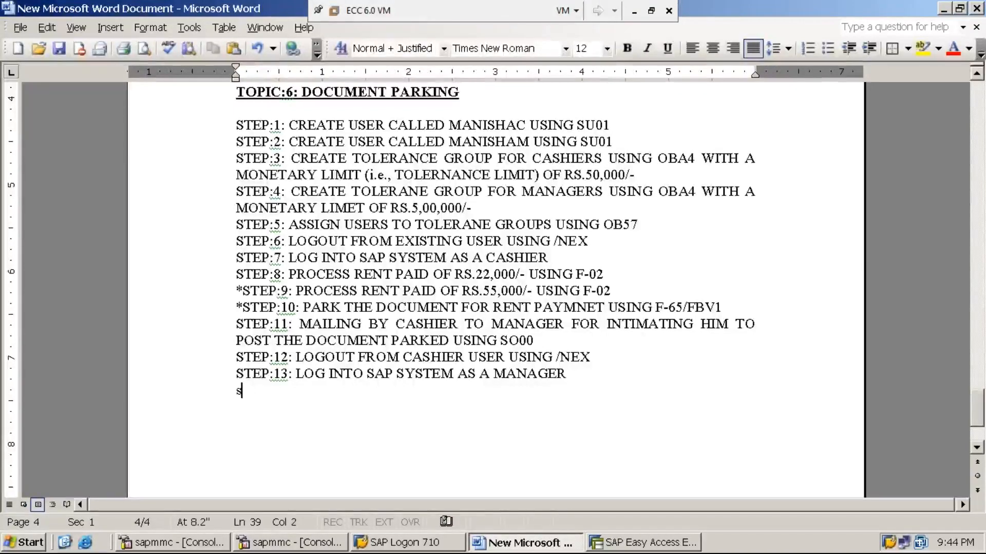
{"action": "key", "text": "BackSpace"}
{"action": "key", "text": "BackSpace"}
{"action": "key", "text": "BackSpace"}
{"action": "key", "text": "BackSpace"}
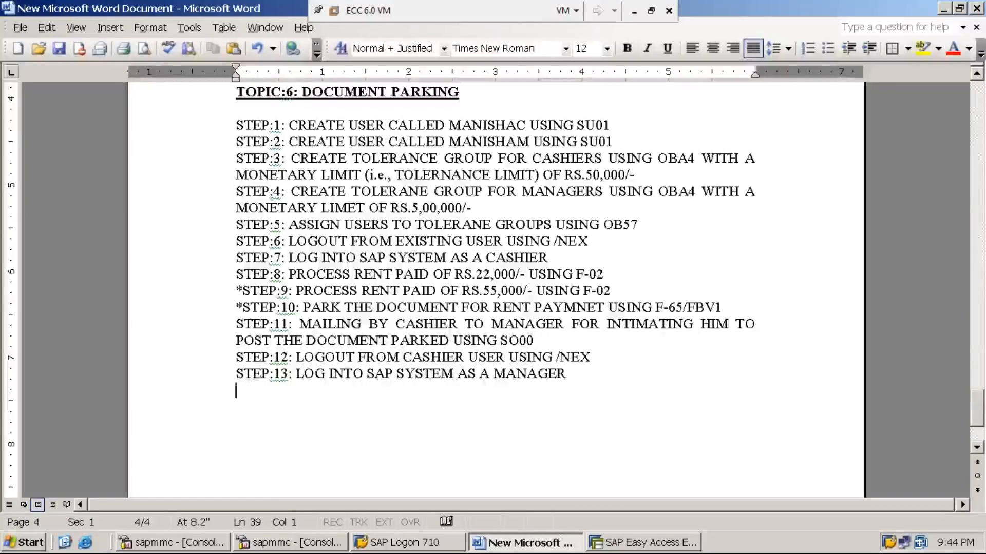
{"action": "type", "text": "STEP:14:"}
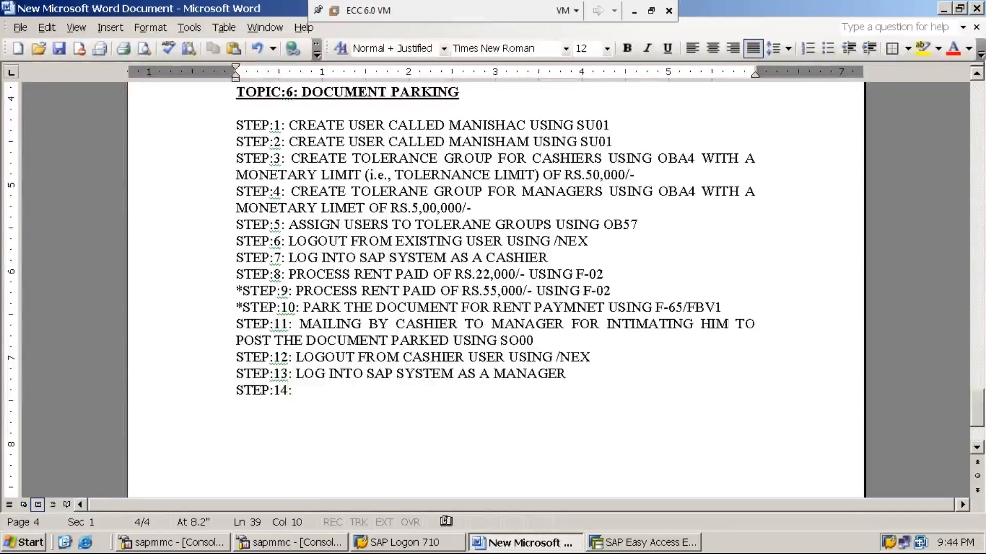
{"action": "type", "text": " CHECK "}
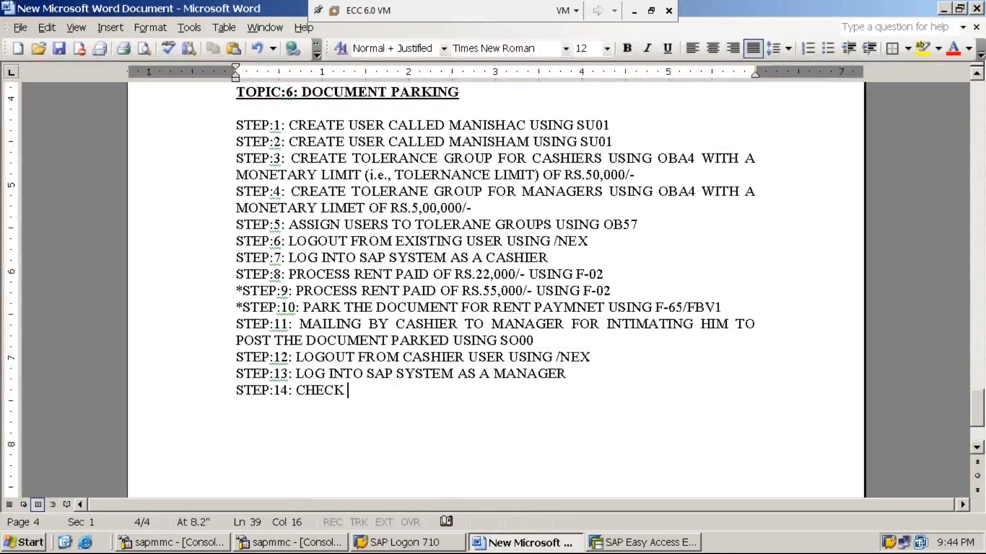
{"action": "type", "text": "MAIL BOX USING "}
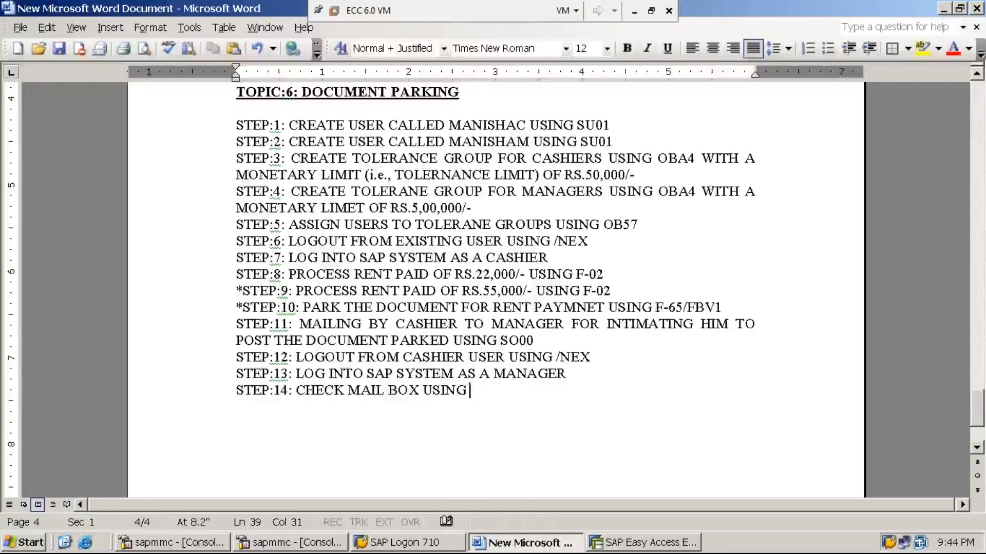
{"action": "type", "text": "SBWP"}
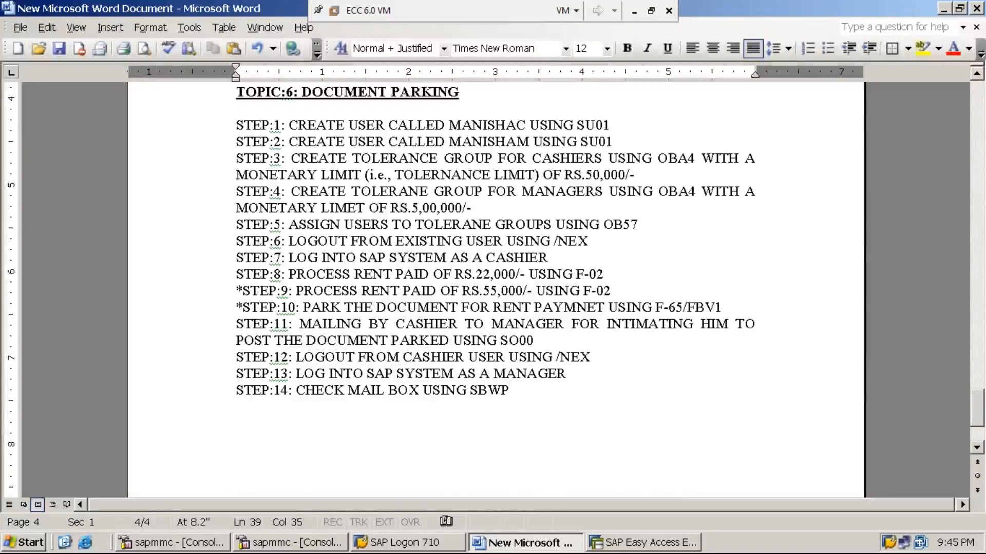
{"action": "type", "text": " ("}
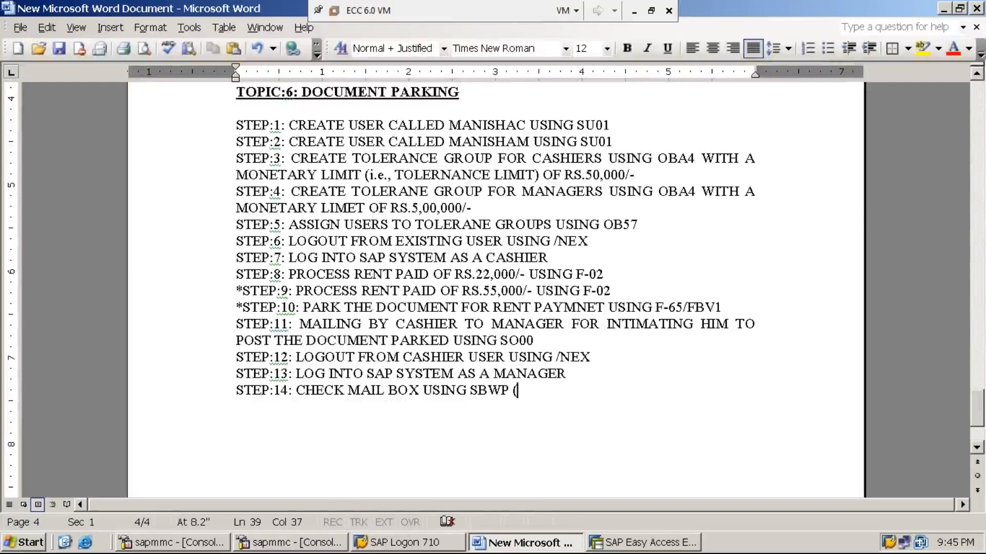
{"action": "type", "text": "SAP BUSINESS WORK PLACE)"}
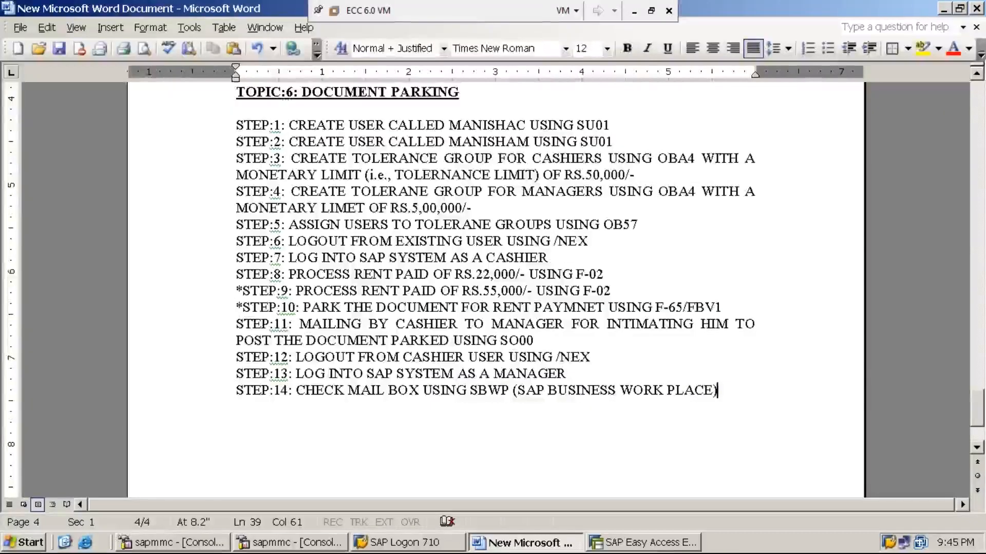
- Expand Office in the SAP menu and launch Workplace
{"action": "left_click", "coordinate": [661, 545]}
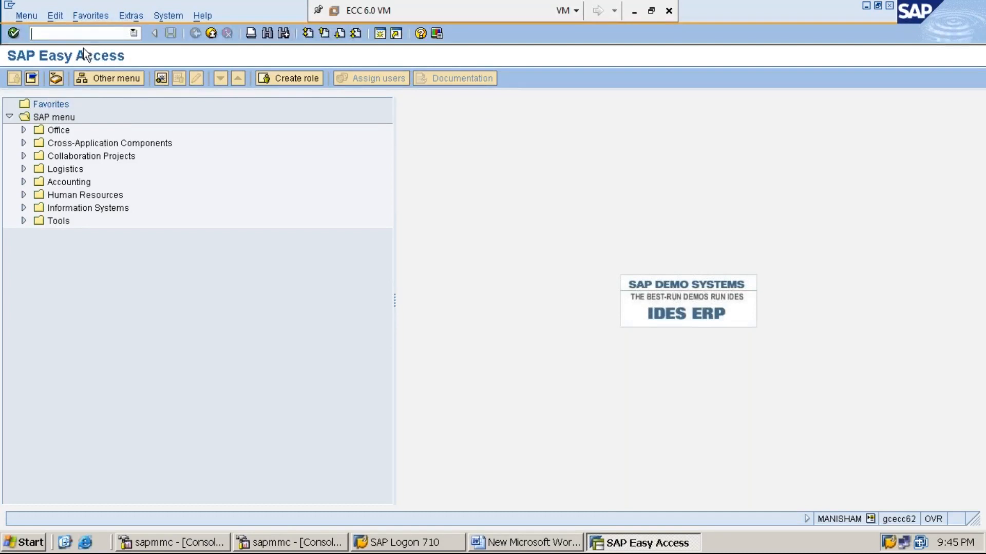
{"action": "left_click", "coordinate": [59, 131]}
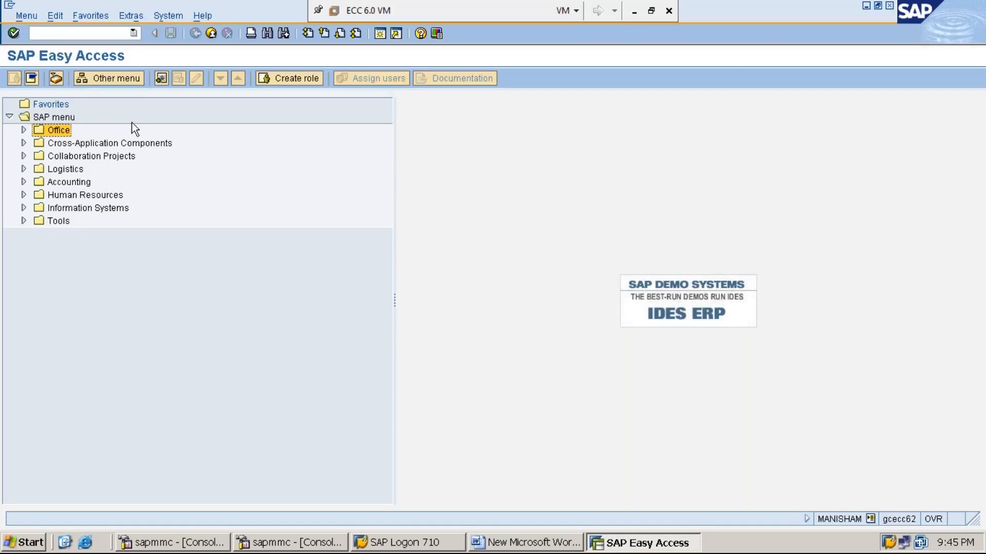
{"action": "key", "text": "Right"}
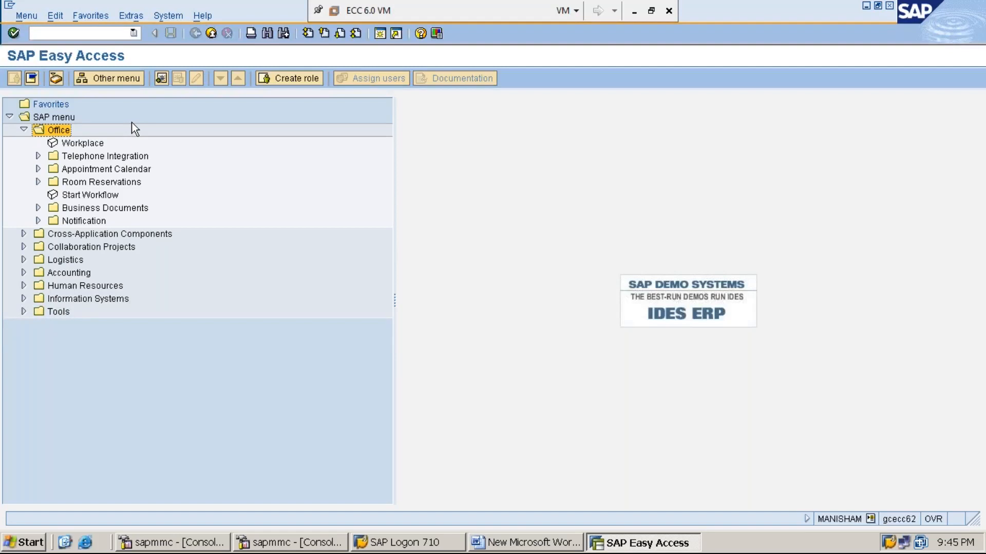
{"action": "left_click", "coordinate": [86, 146]}
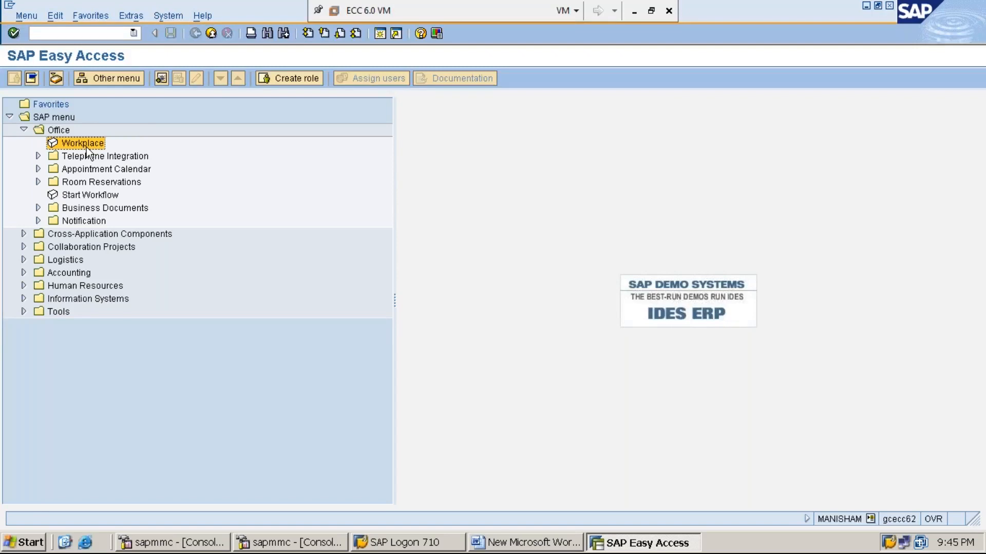
{"action": "double_click", "coordinate": [86, 147]}
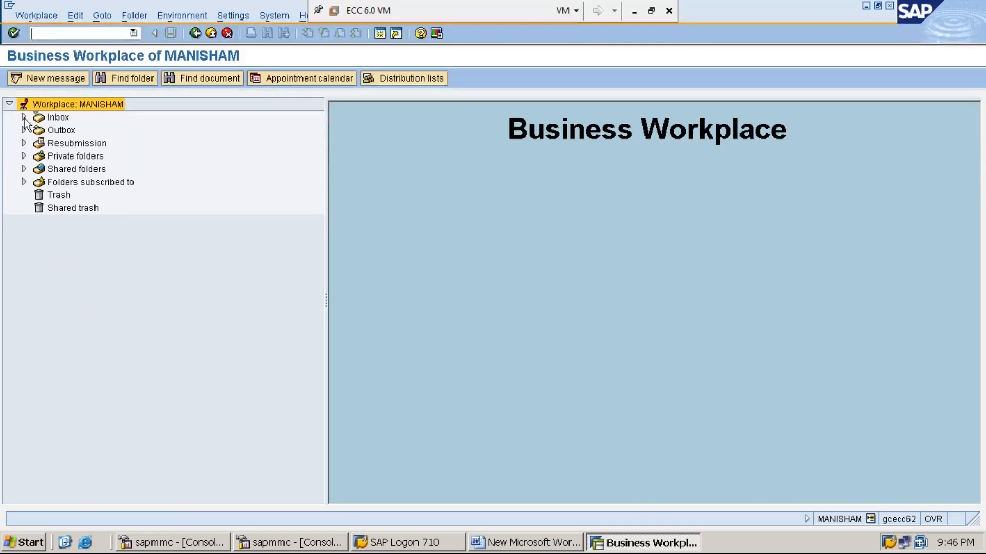
- Show the inbox's unread documents and read the message, highlighting document number 18
{"action": "left_click", "coordinate": [23, 117]}
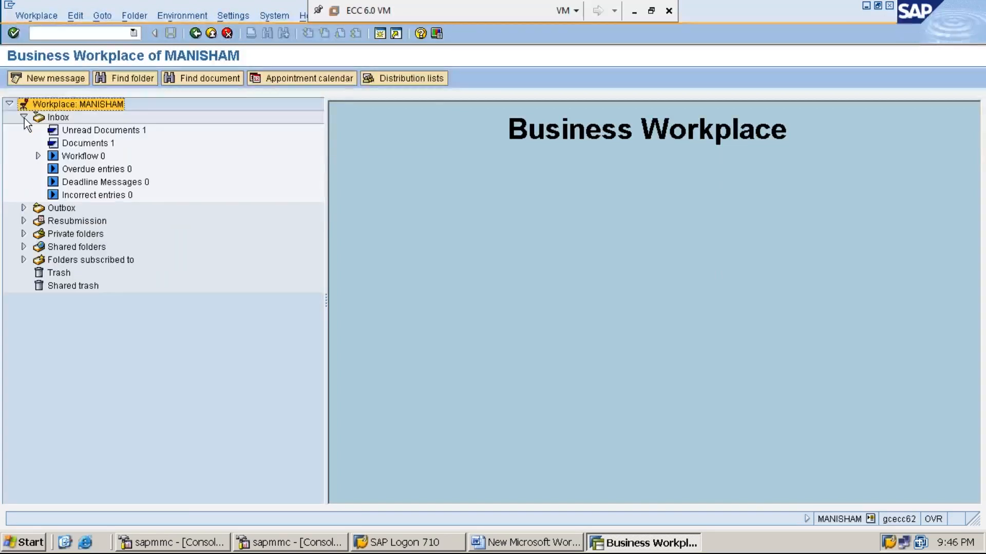
{"action": "left_click", "coordinate": [79, 116]}
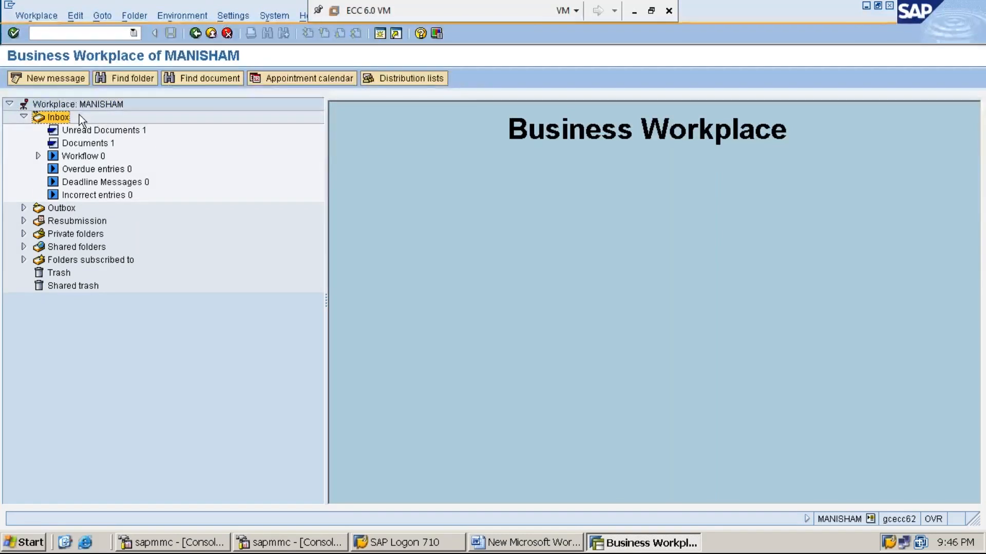
{"action": "left_click", "coordinate": [133, 132]}
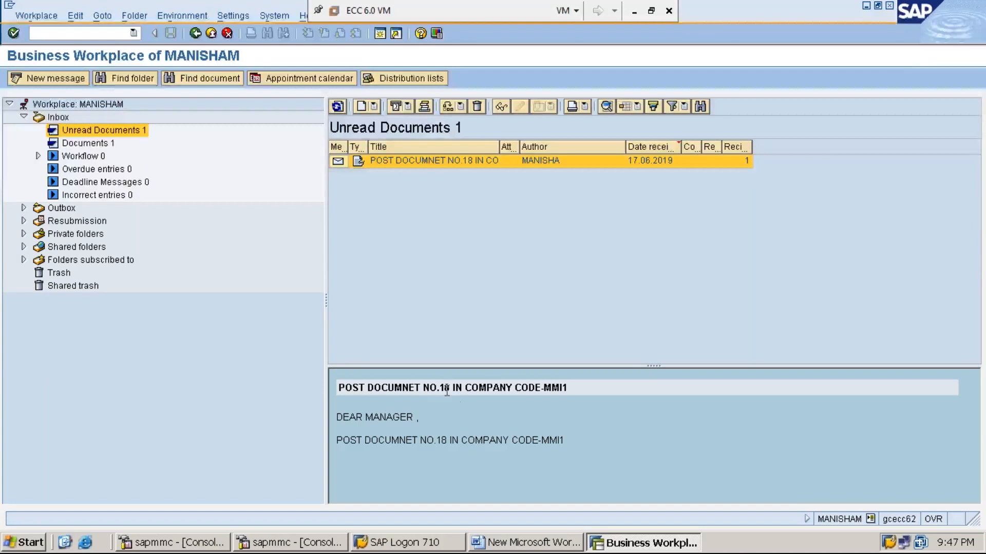
{"action": "left_click_drag", "start_coordinate": [450, 389], "coordinate": [439, 388]}
- Add 'STEP:15: POST/PROCESS/RELEASE PARKED DOCUMENT USING FBV0' to the Word notes
{"action": "left_click", "coordinate": [866, 6]}
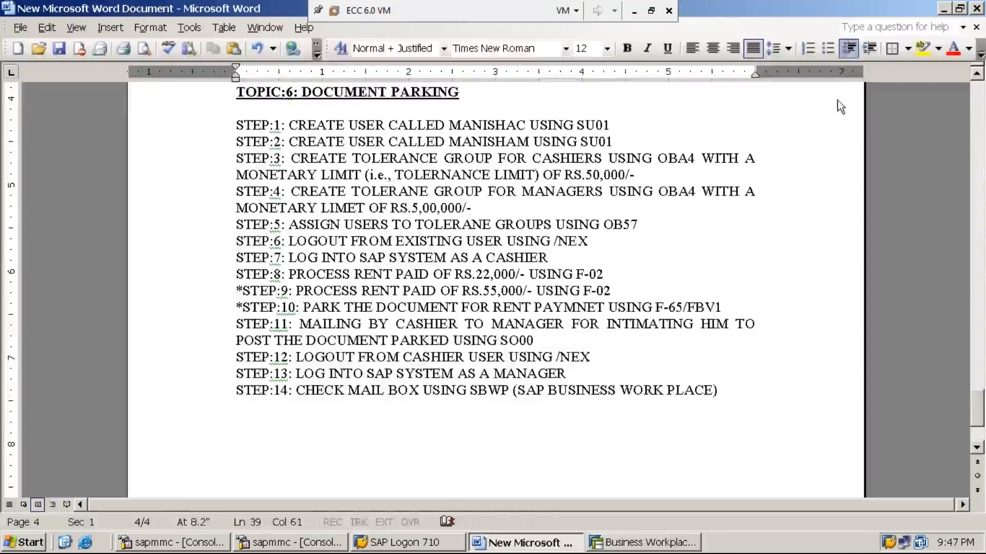
{"action": "key", "text": "Return"}
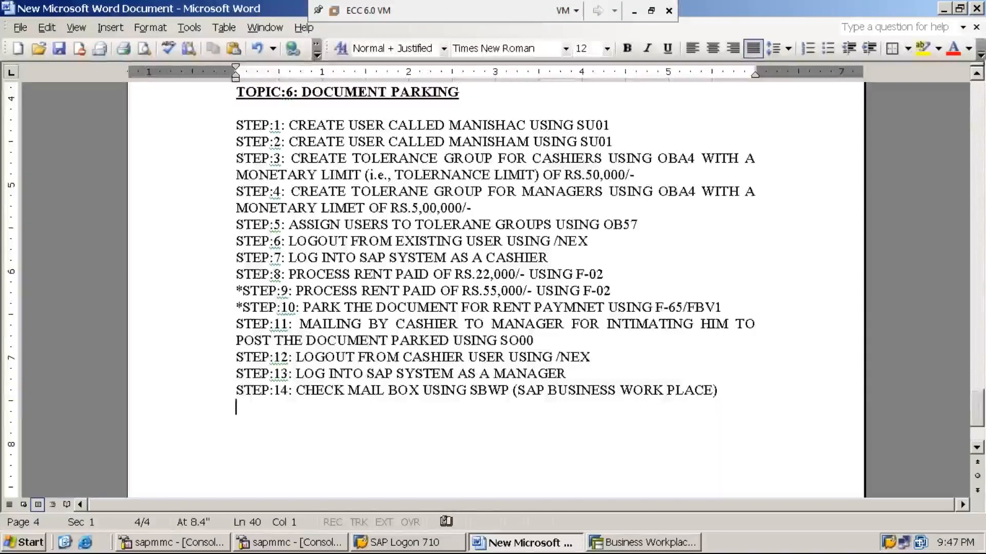
{"action": "type", "text": "STEP:"}
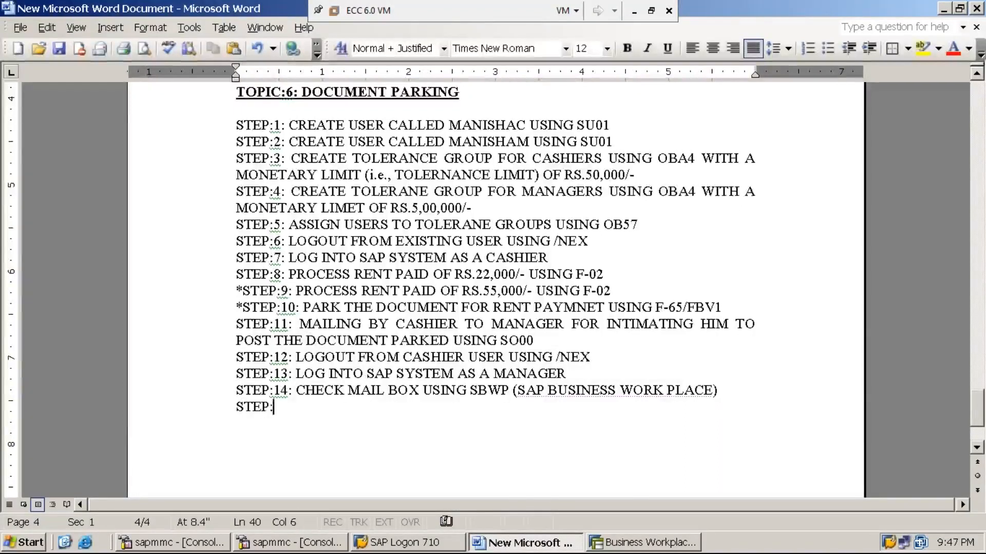
{"action": "type", "text": "15:"}
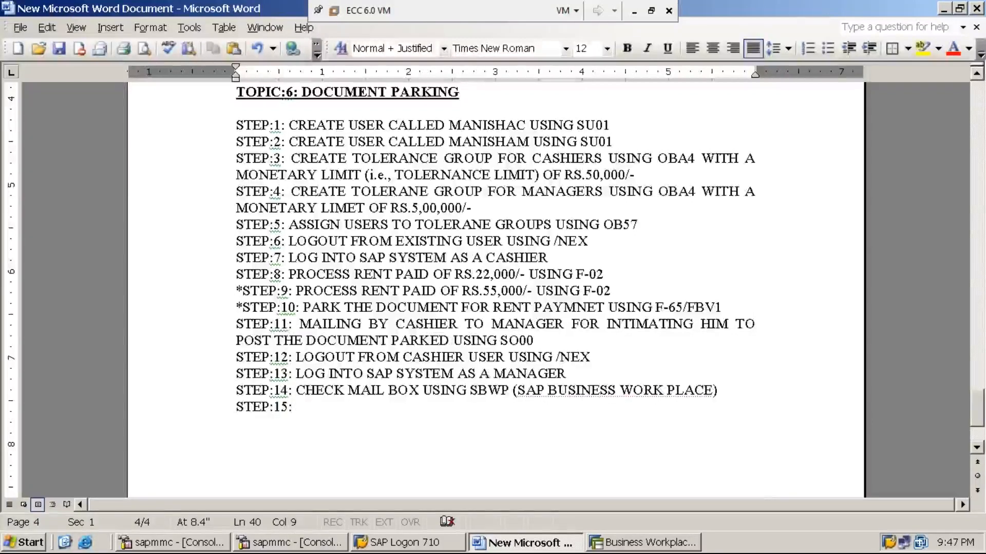
{"action": "type", "text": "POST"}
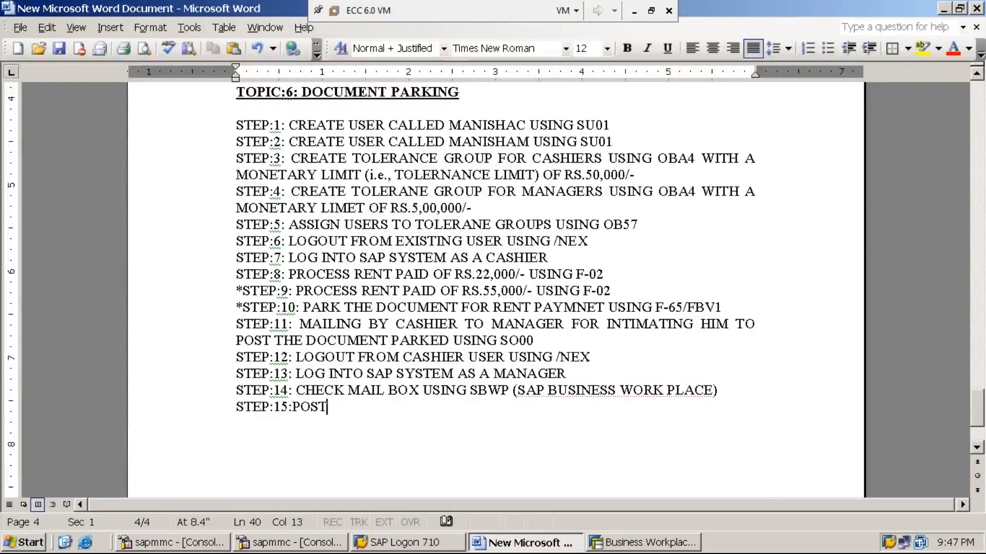
{"action": "key", "text": "Left"}
{"action": "key", "text": "Left"}
{"action": "key", "text": "Left"}
{"action": "key", "text": "Left"}
{"action": "key", "text": "End"}
{"action": "type", "text": "/PRO"}
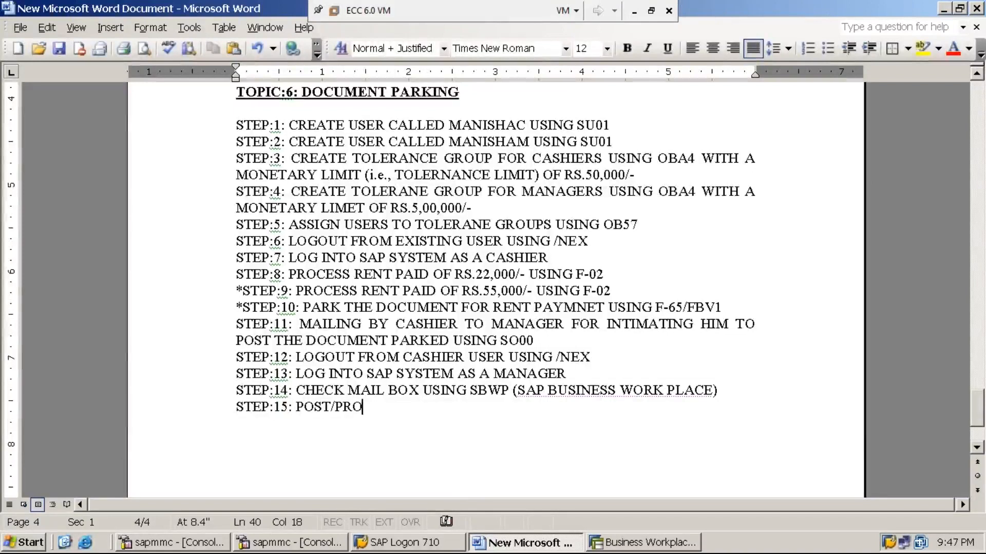
{"action": "type", "text": "CESS/"}
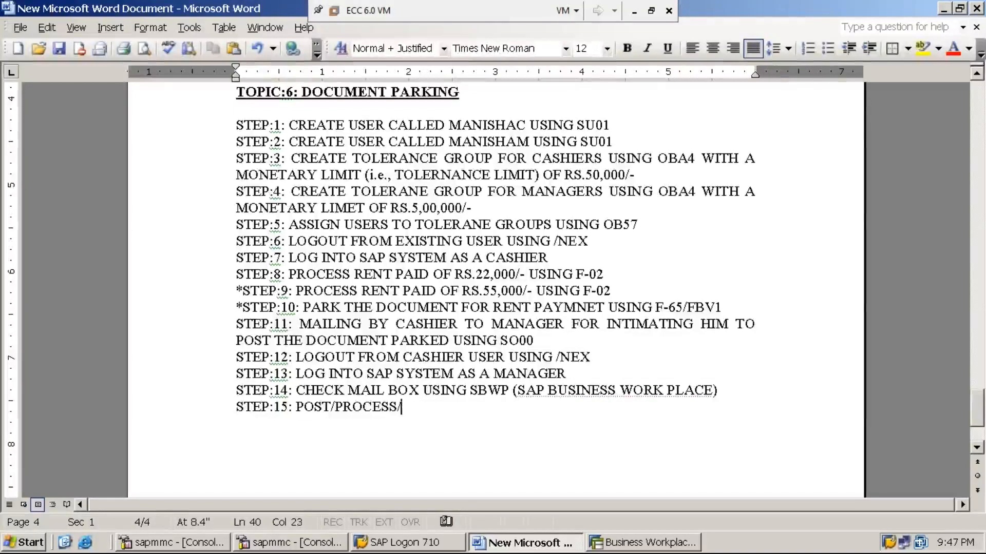
{"action": "type", "text": "RELEASE "}
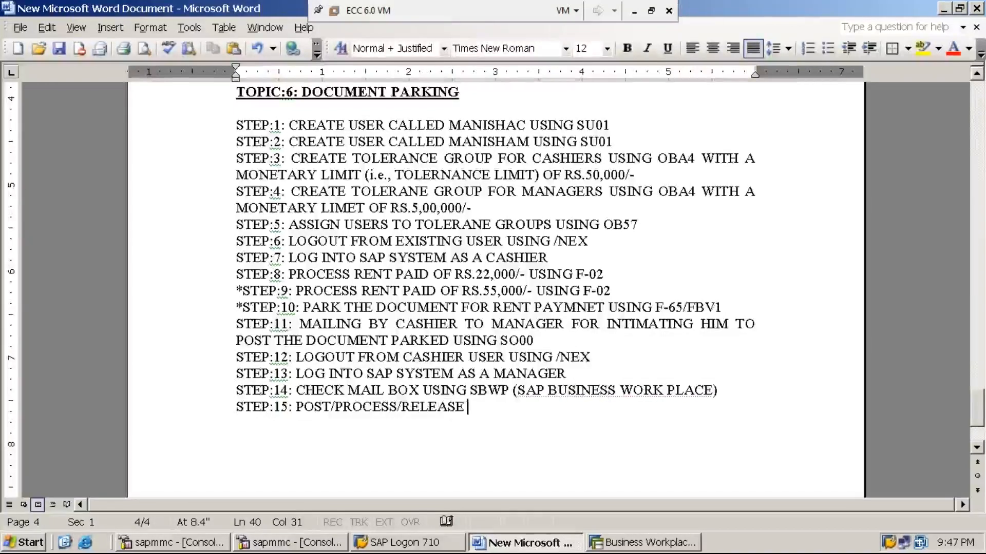
{"action": "type", "text": "PA"}
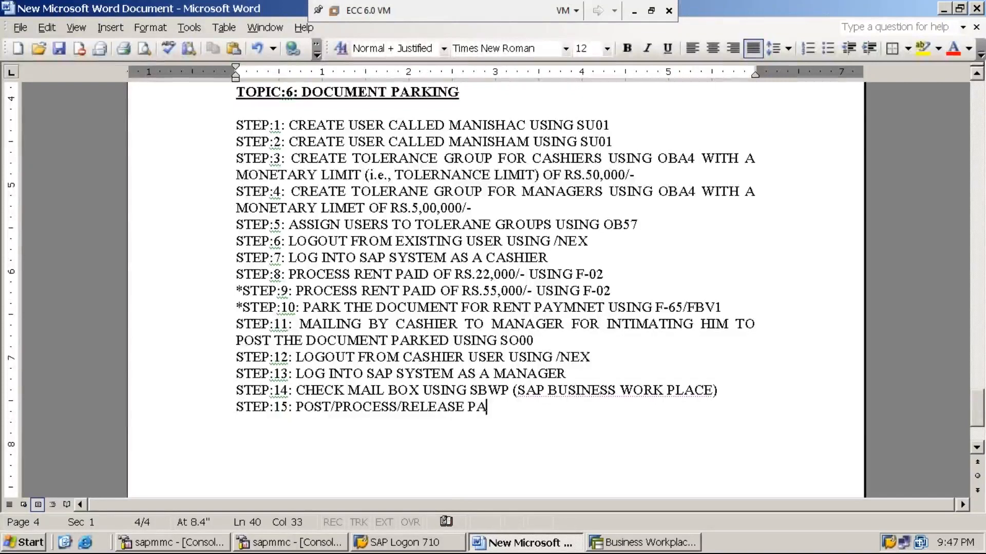
{"action": "type", "text": "RKED DOCUMNET"}
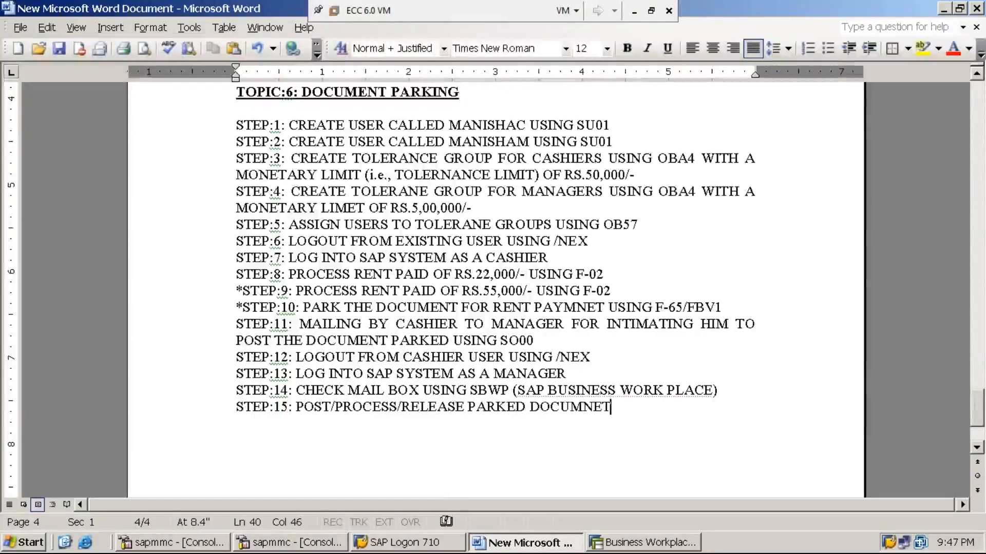
{"action": "key", "text": "BackSpace"}
{"action": "key", "text": "BackSpace"}
{"action": "key", "text": "BackSpace"}
{"action": "type", "text": "ENT U"}
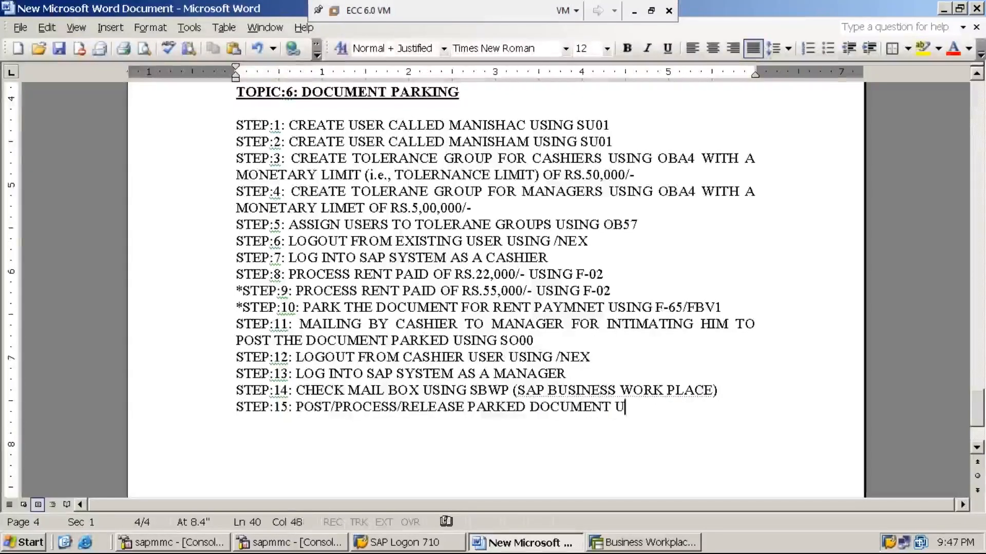
{"action": "type", "text": "SING "}
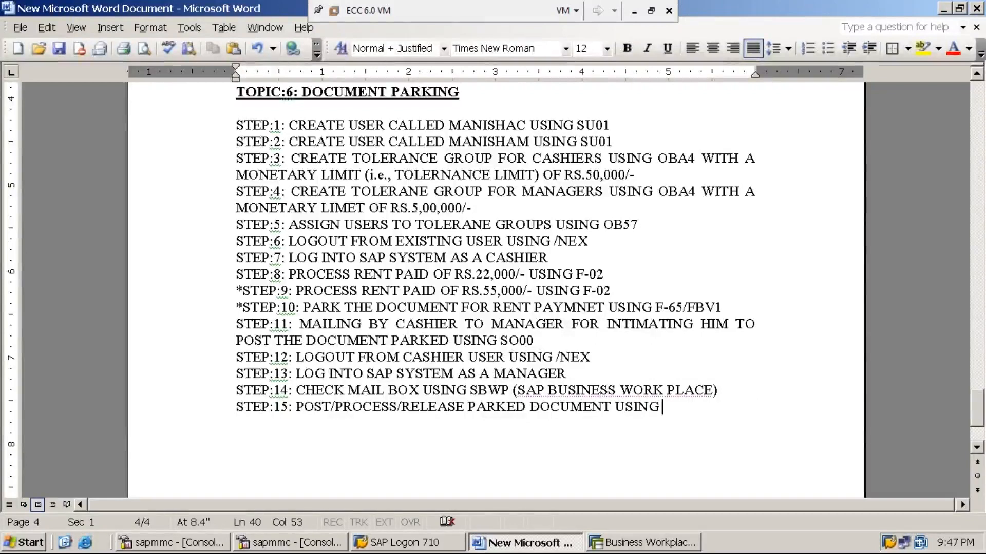
{"action": "type", "text": "FBV0"}
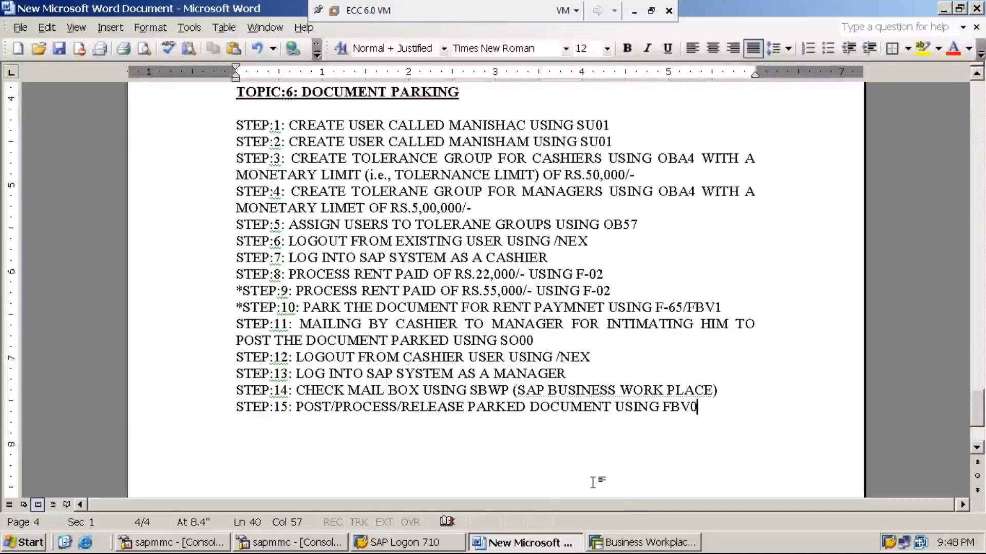
{"action": "left_click", "coordinate": [643, 544]}
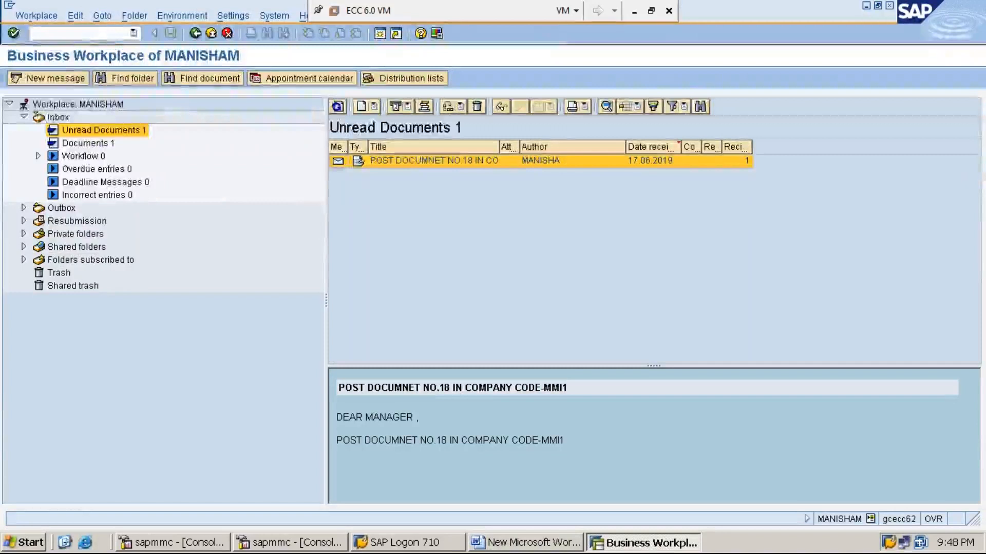
- Leave the Business Workplace for SAP Easy Access with /n
{"action": "left_click", "coordinate": [110, 33]}
{"action": "type", "text": "/n"}
{"action": "key", "text": "Return"}
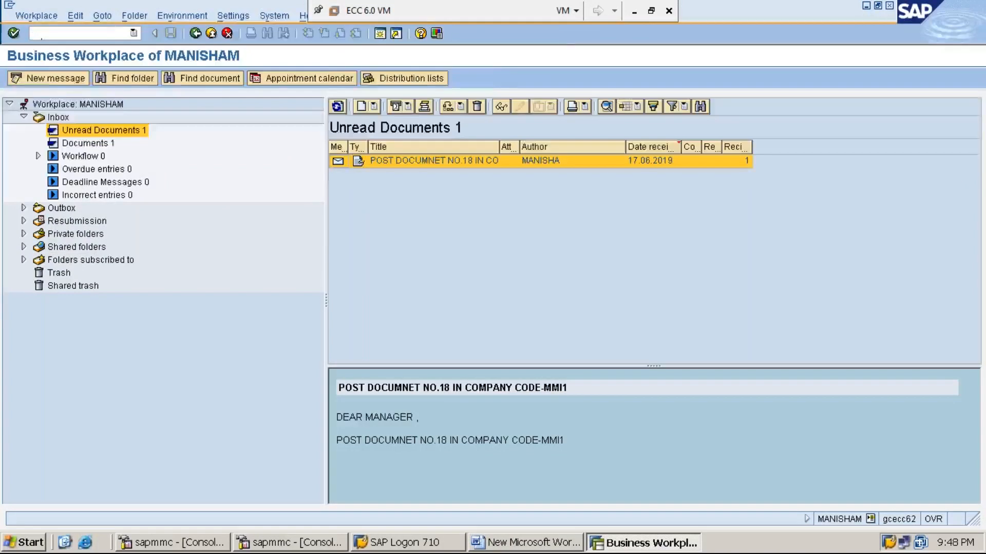
{"action": "key", "text": "Left"}
{"action": "key", "text": "Left"}
{"action": "key", "text": "Left"}
{"action": "key", "text": "Left"}
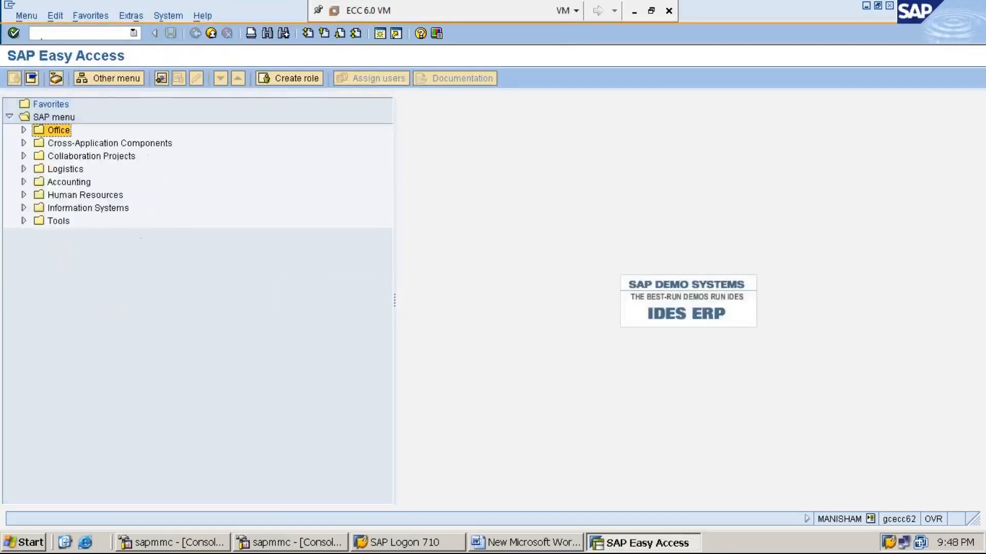
{"action": "key", "text": "Right"}
{"action": "key", "text": "Left"}
{"action": "key", "text": "Right"}
{"action": "key", "text": "Left"}
{"action": "key", "text": "Right"}
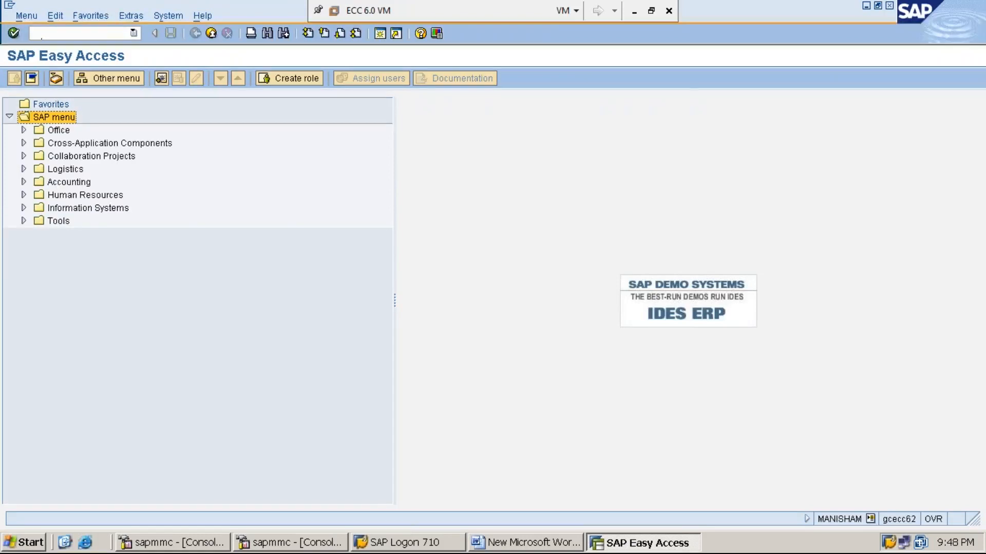
- Expand Accounting > Financial Accounting > General Ledger > Document > Parked Documents
{"action": "key", "text": "Down"}
{"action": "key", "text": "Down"}
{"action": "key", "text": "Down"}
{"action": "key", "text": "Down"}
{"action": "key", "text": "Down"}
{"action": "key", "text": "Right"}
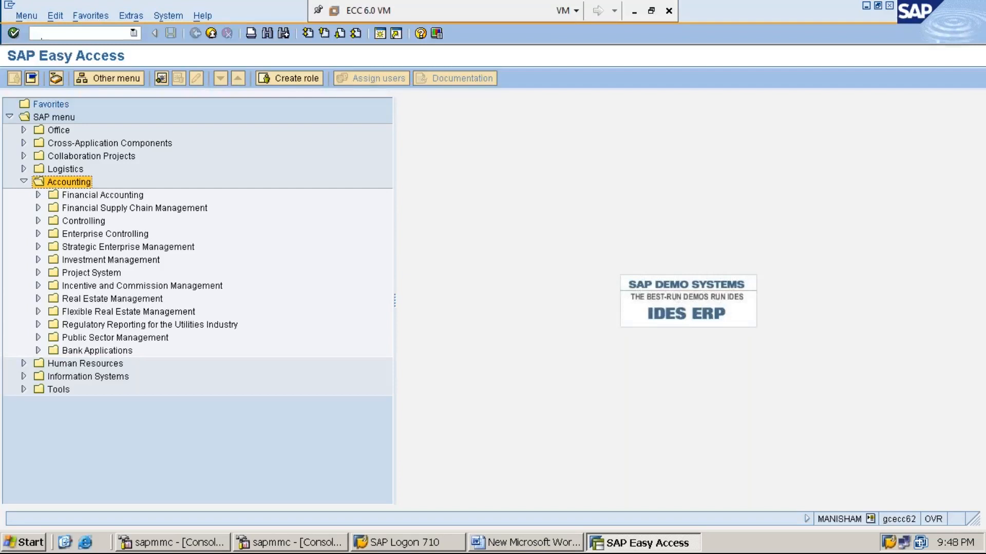
{"action": "key", "text": "Down"}
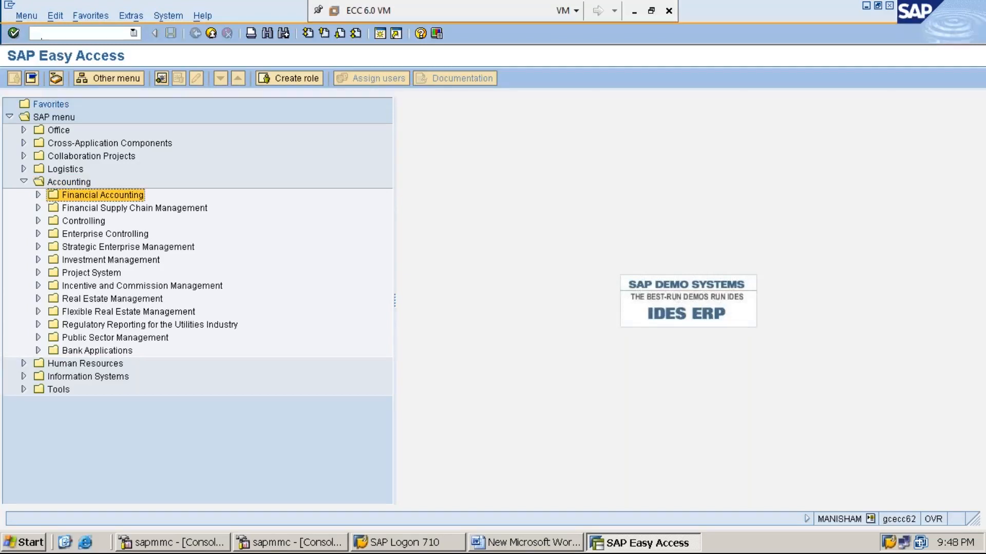
{"action": "key", "text": "Right"}
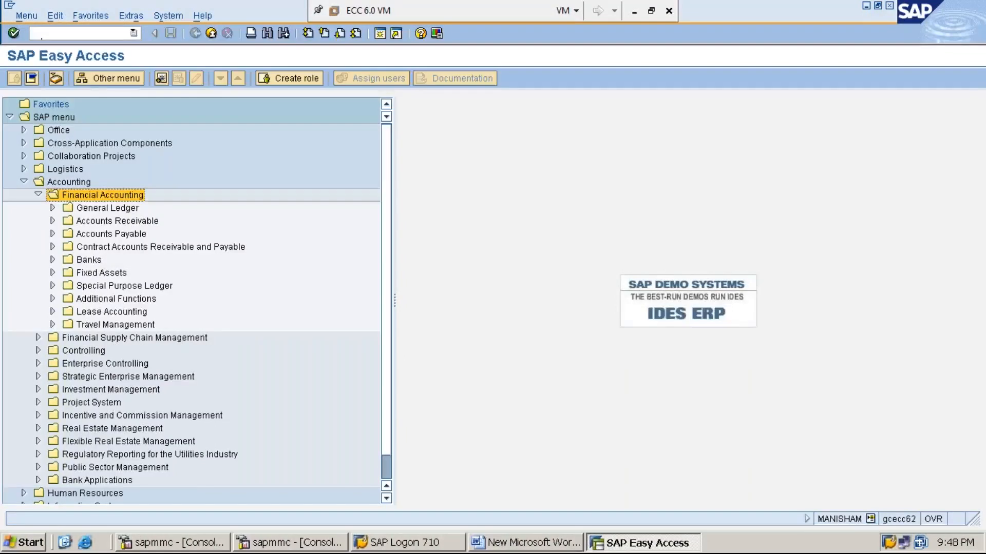
{"action": "key", "text": "Down"}
{"action": "key", "text": "Right"}
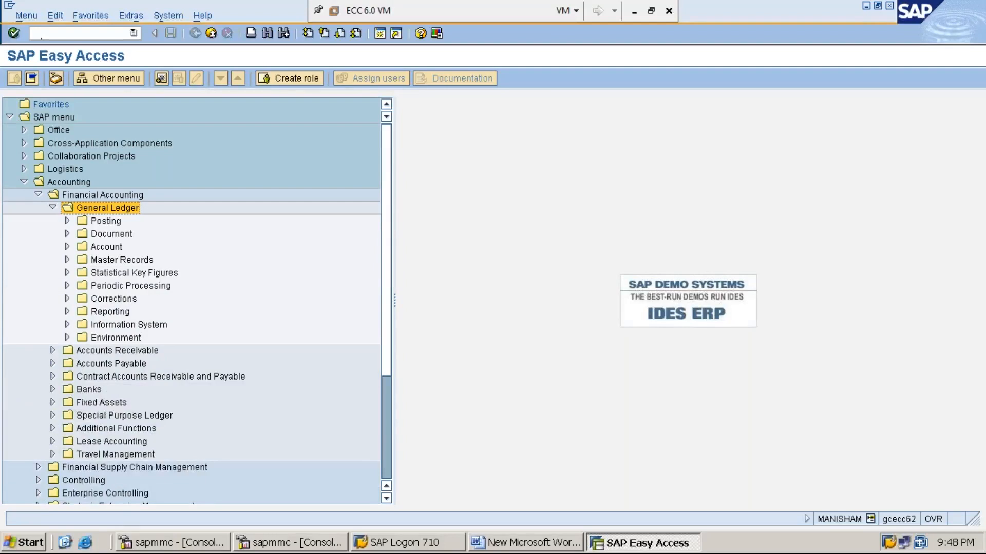
{"action": "key", "text": "Down"}
{"action": "key", "text": "Down"}
{"action": "key", "text": "Down"}
{"action": "key", "text": "Down"}
{"action": "key", "text": "Down"}
{"action": "key", "text": "Down"}
{"action": "key", "text": "Down"}
{"action": "key", "text": "Down"}
{"action": "key", "text": "Down"}
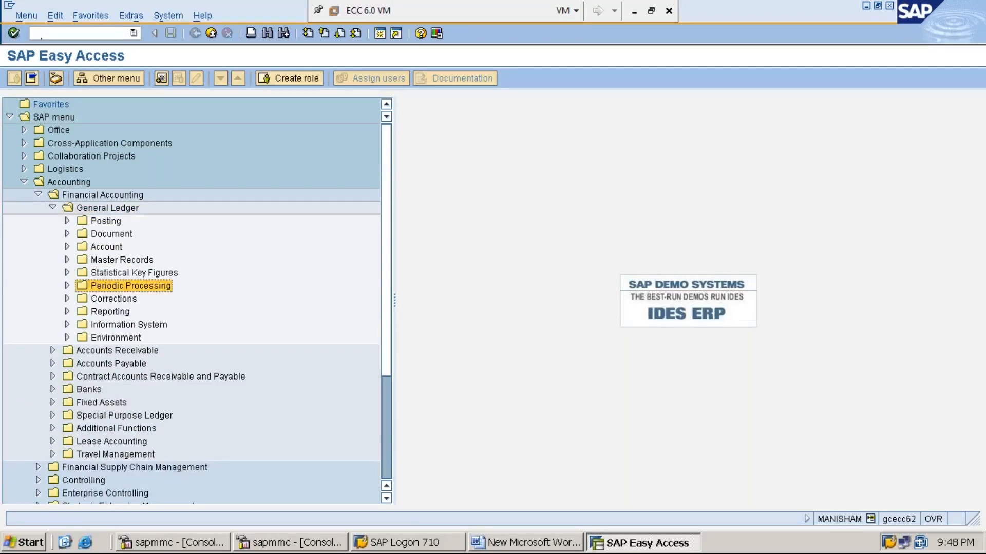
{"action": "key", "text": "Up"}
{"action": "key", "text": "Up"}
{"action": "key", "text": "Up"}
{"action": "key", "text": "Right"}
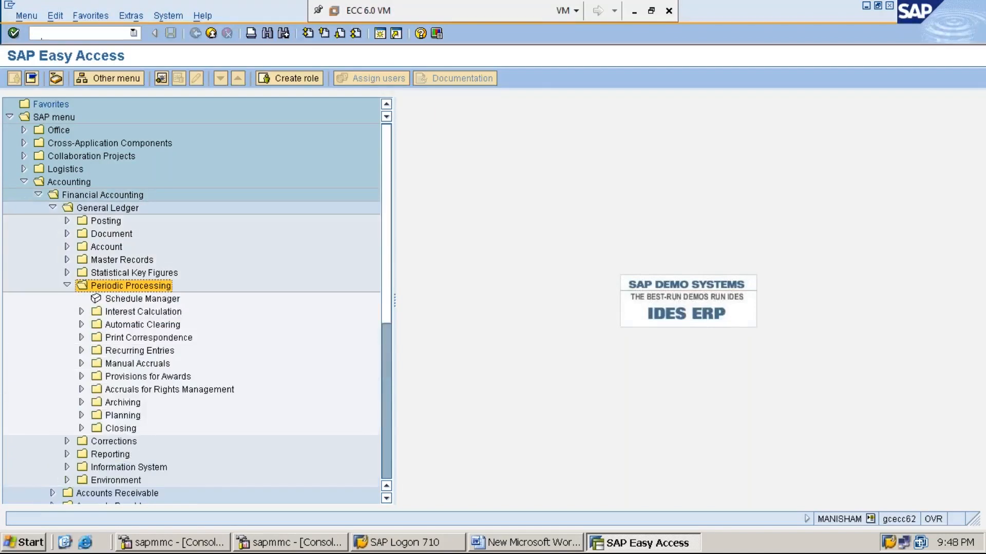
{"action": "key", "text": "Left"}
{"action": "key", "text": "Up"}
{"action": "key", "text": "Up"}
{"action": "key", "text": "Up"}
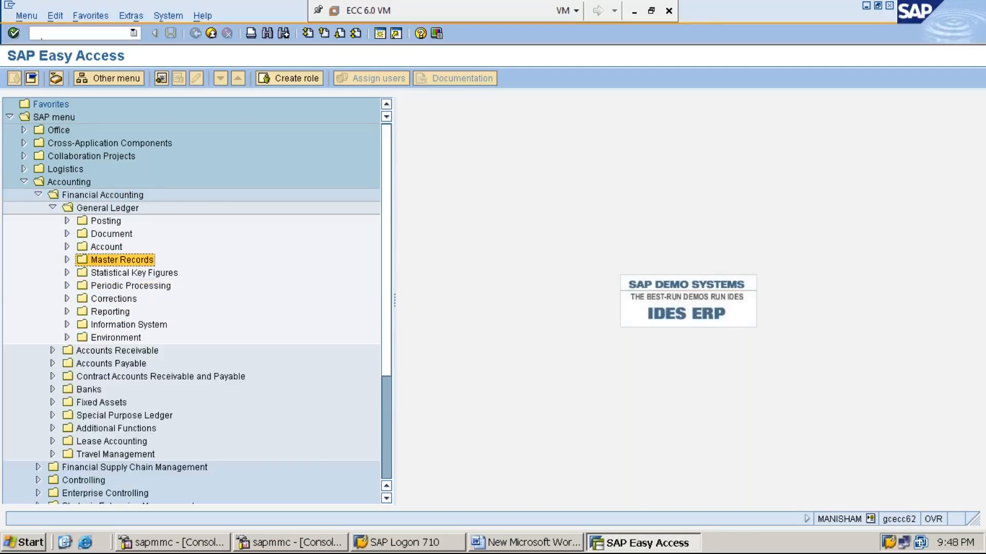
{"action": "key", "text": "Up"}
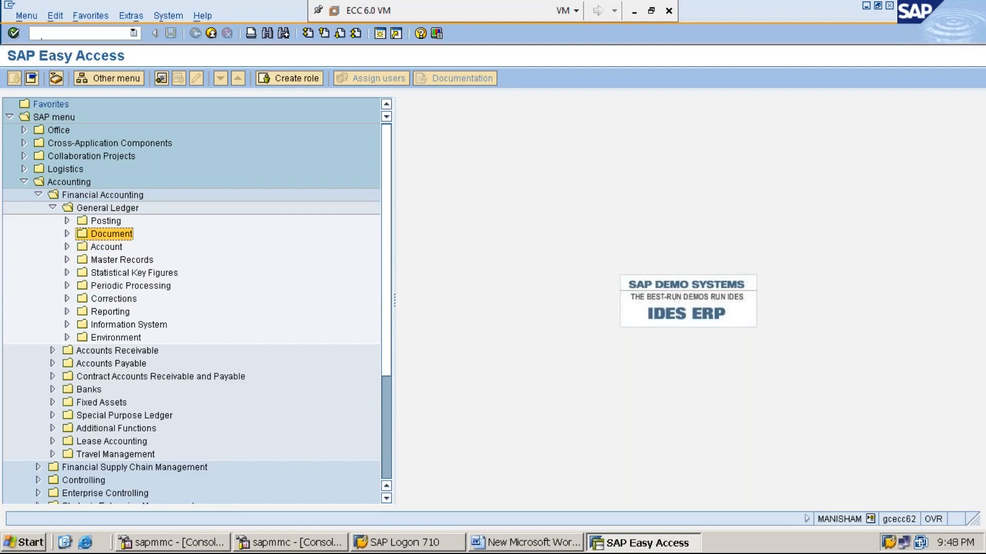
{"action": "key", "text": "Right"}
{"action": "key", "text": "Down"}
{"action": "key", "text": "Down"}
{"action": "key", "text": "Down"}
{"action": "key", "text": "Down"}
{"action": "key", "text": "Down"}
{"action": "key", "text": "Down"}
{"action": "key", "text": "Right"}
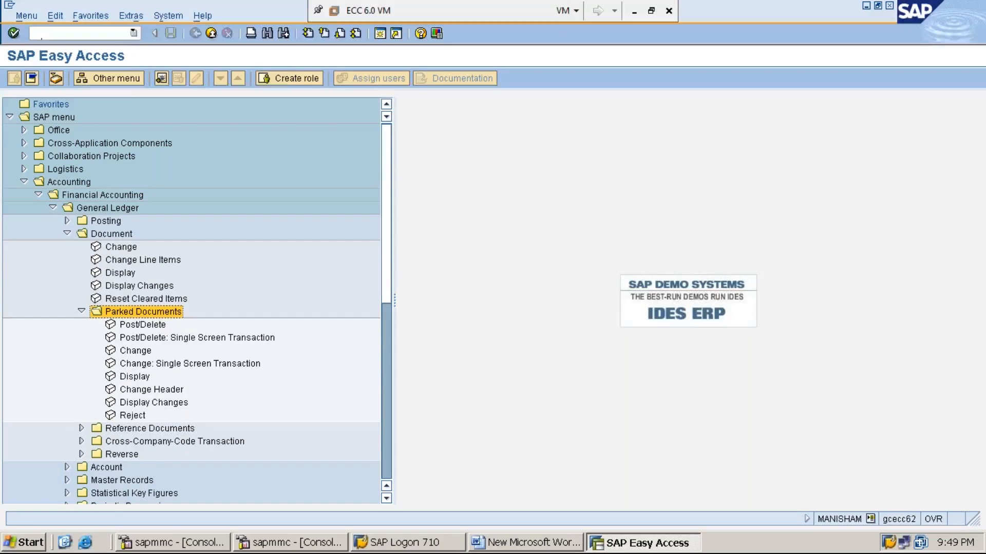
- Turn on display of technical transaction names in the SAP Easy Access menu
{"action": "left_click", "coordinate": [130, 15]}
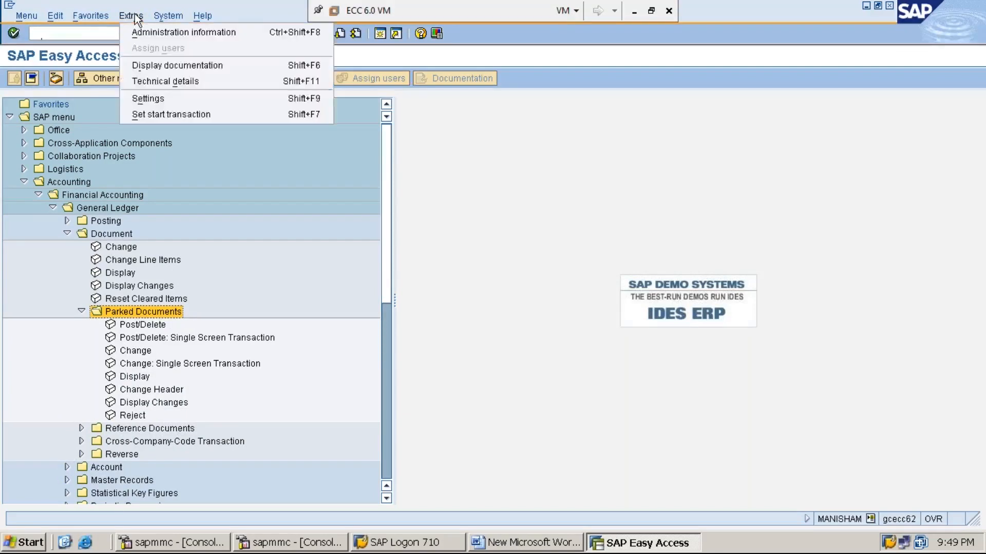
{"action": "left_click", "coordinate": [167, 98]}
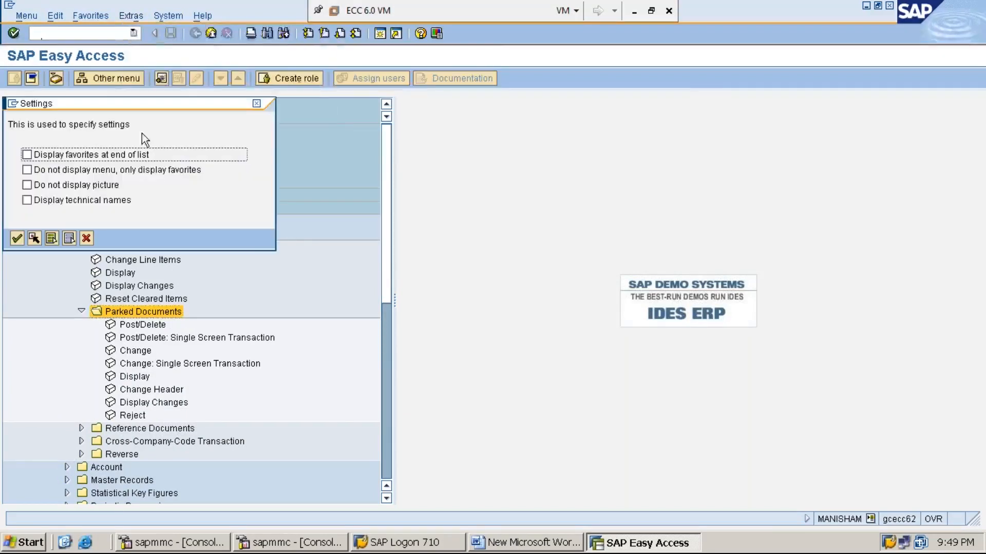
{"action": "left_click", "coordinate": [98, 202]}
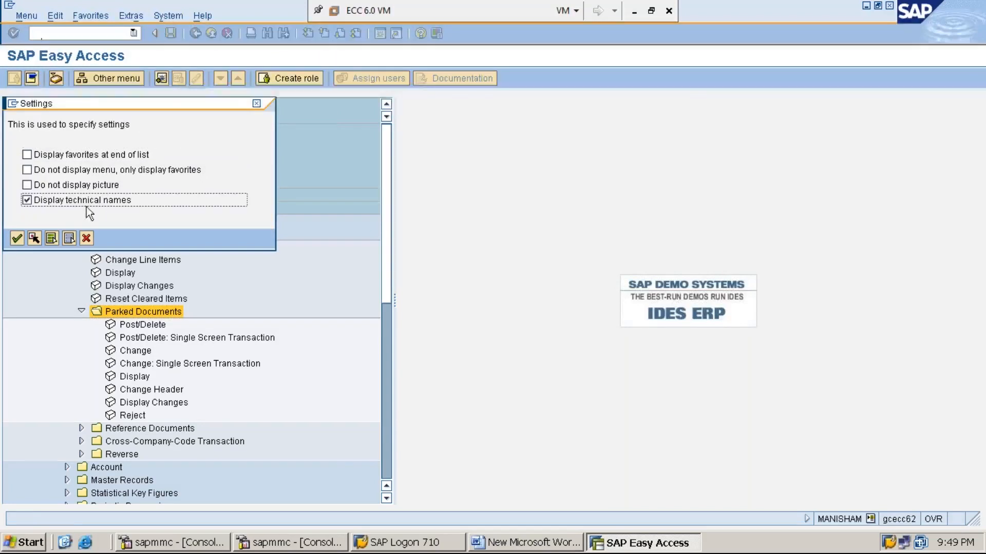
{"action": "left_click", "coordinate": [16, 237]}
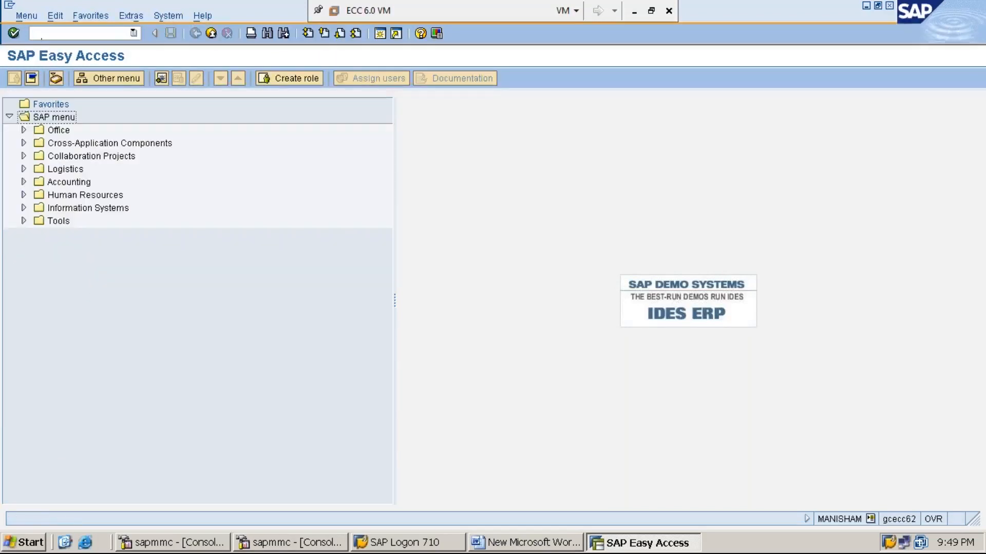
- Expand Accounting > Financial Accounting > General Ledger and browse its Posting and Document folders
{"action": "left_click", "coordinate": [76, 183]}
{"action": "double_click", "coordinate": [76, 183]}
{"action": "key", "text": "Down"}
{"action": "key", "text": "Right"}
{"action": "key", "text": "Down"}
{"action": "key", "text": "Right"}
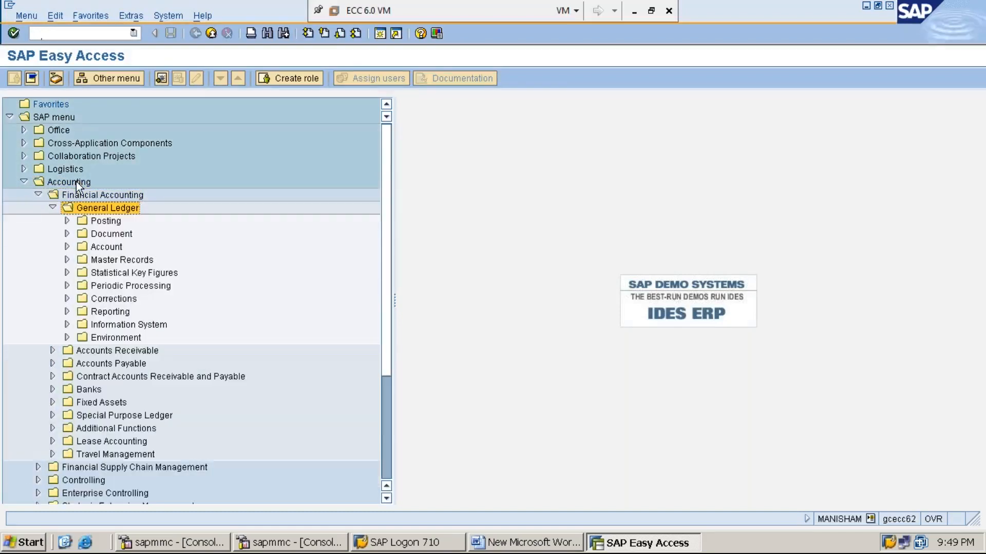
{"action": "key", "text": "Down"}
{"action": "key", "text": "Right"}
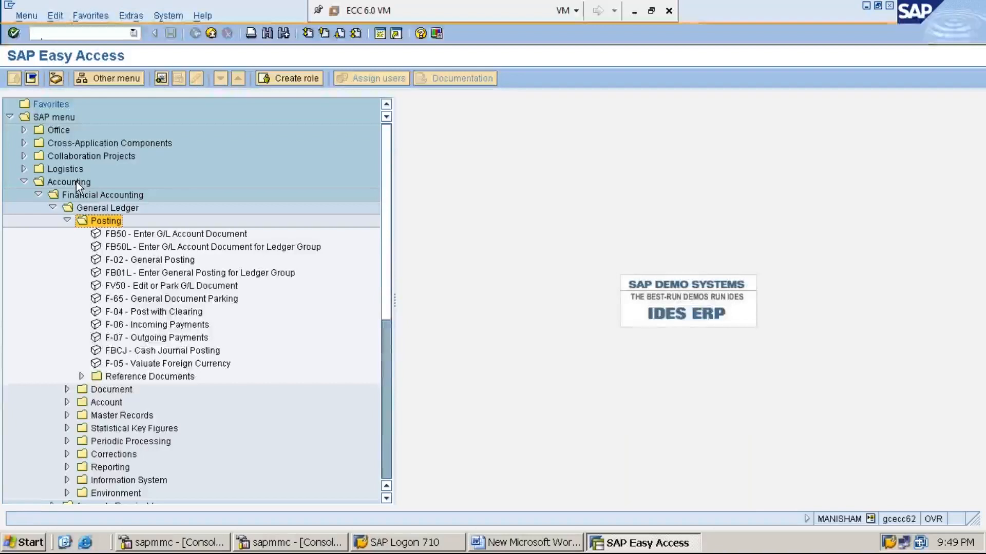
{"action": "key", "text": "Left"}
{"action": "key", "text": "Down"}
{"action": "key", "text": "Right"}
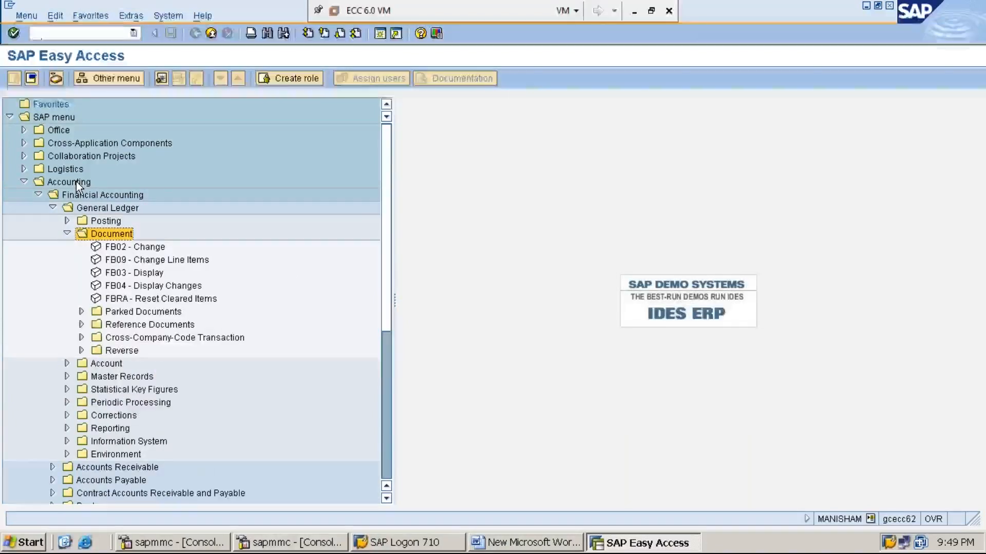
{"action": "key", "text": "Down"}
{"action": "key", "text": "Down"}
{"action": "key", "text": "Down"}
{"action": "key", "text": "Down"}
{"action": "key", "text": "Down"}
{"action": "key", "text": "Down"}
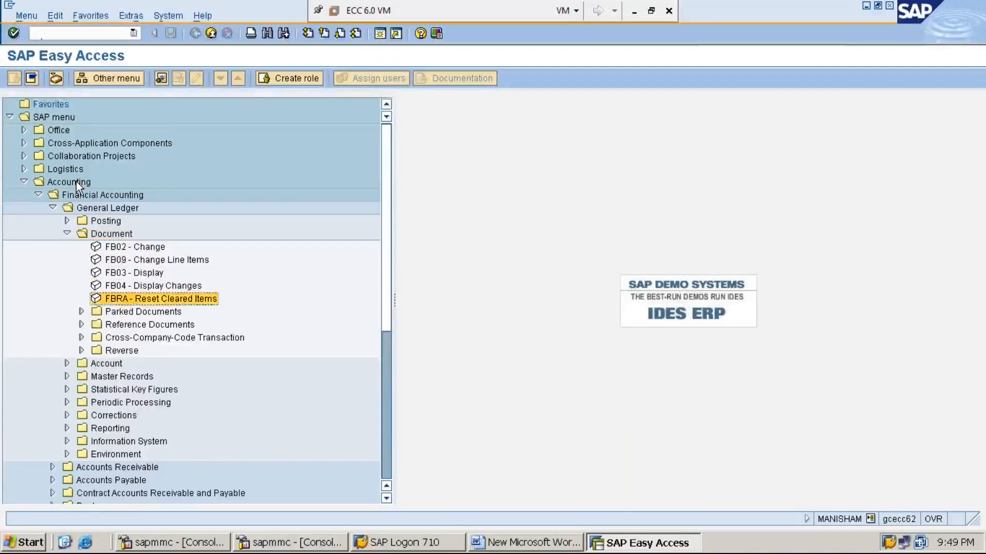
{"action": "key", "text": "Right"}
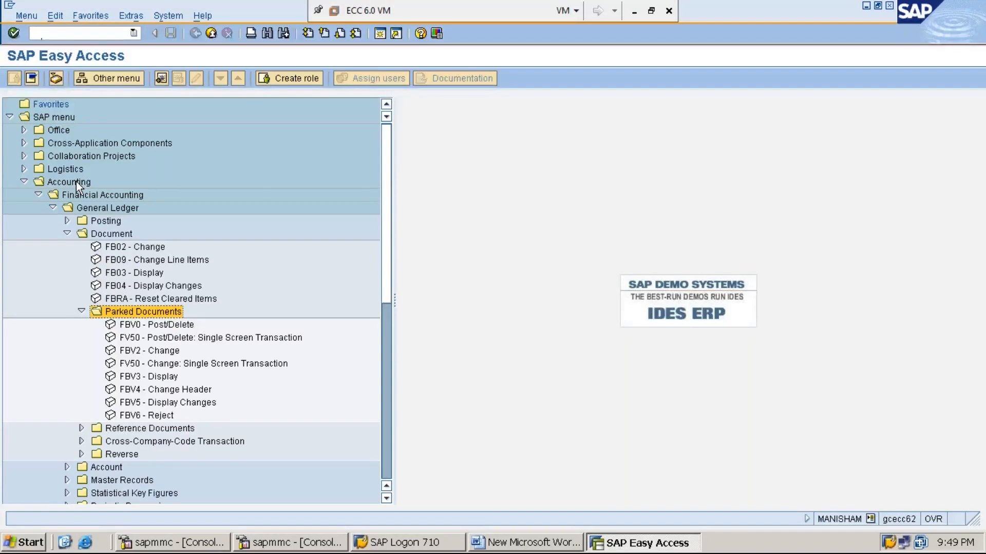
- Go to Document > Parked Documents and launch FBV0 - Post/Delete
{"action": "key", "text": "Left"}
{"action": "key", "text": "Left"}
{"action": "key", "text": "Left"}
{"action": "key", "text": "Left"}
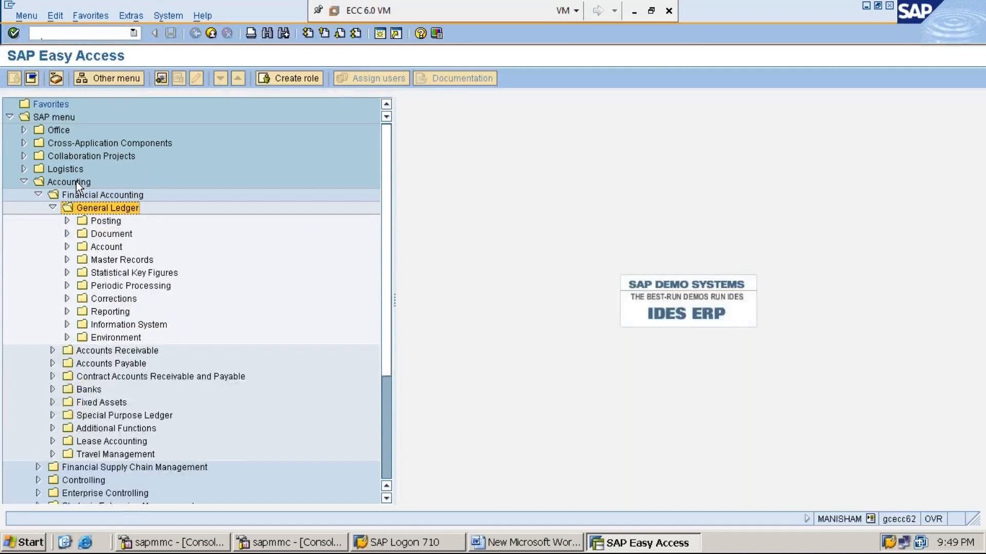
{"action": "key", "text": "Down"}
{"action": "key", "text": "Down"}
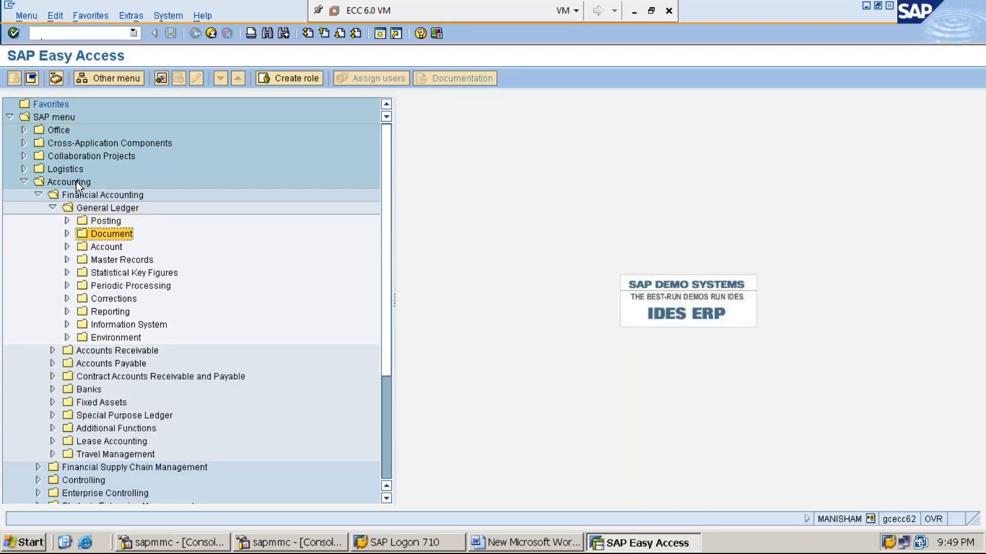
{"action": "key", "text": "Right"}
{"action": "key", "text": "Down"}
{"action": "key", "text": "Down"}
{"action": "key", "text": "Down"}
{"action": "key", "text": "Down"}
{"action": "key", "text": "Down"}
{"action": "key", "text": "Down"}
{"action": "key", "text": "Right"}
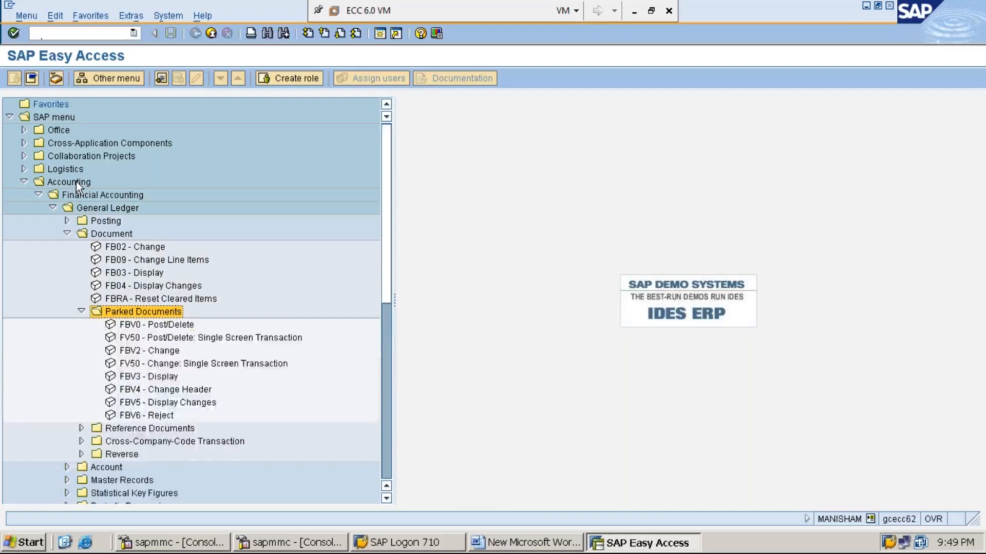
{"action": "key", "text": "Down"}
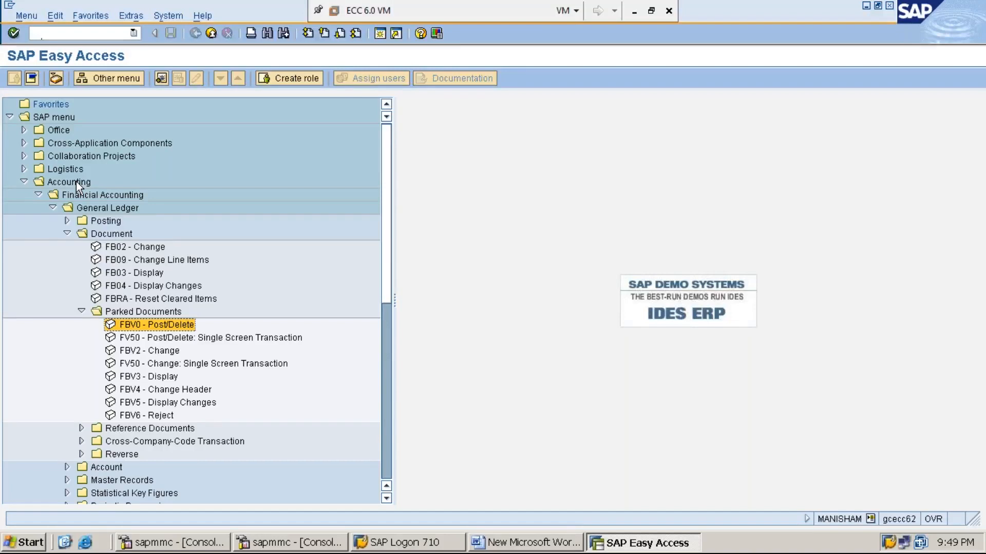
{"action": "key", "text": "Return"}
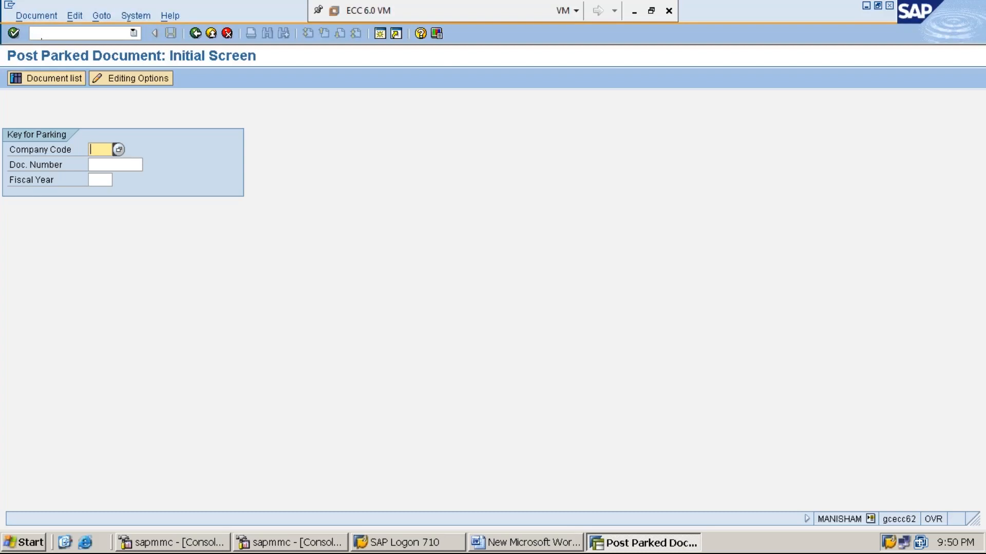
- Enter company code MMI1, then open the Business Workplace Inbox via SBWP in a second session
{"action": "type", "text": "MMI1"}
{"action": "left_click", "coordinate": [114, 165]}
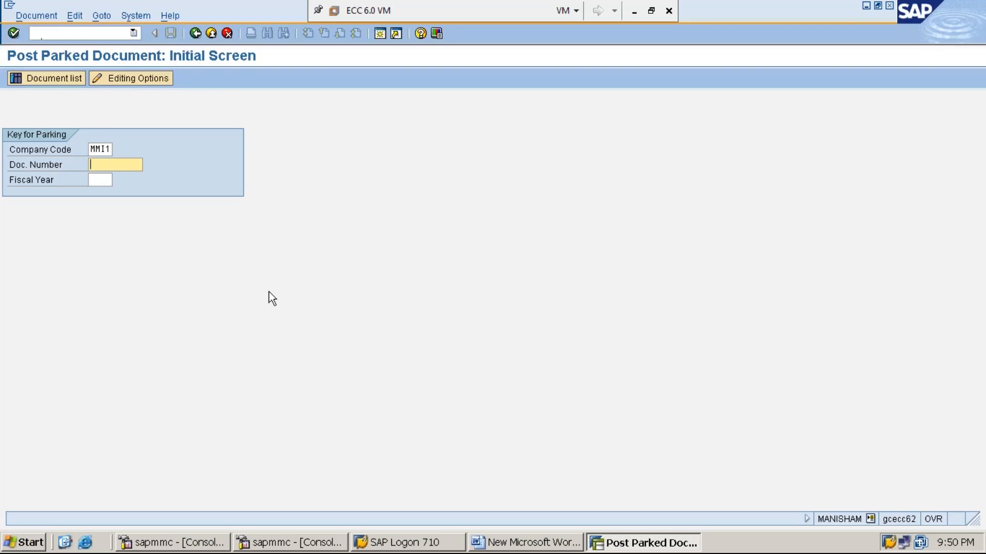
{"action": "left_click", "coordinate": [380, 37]}
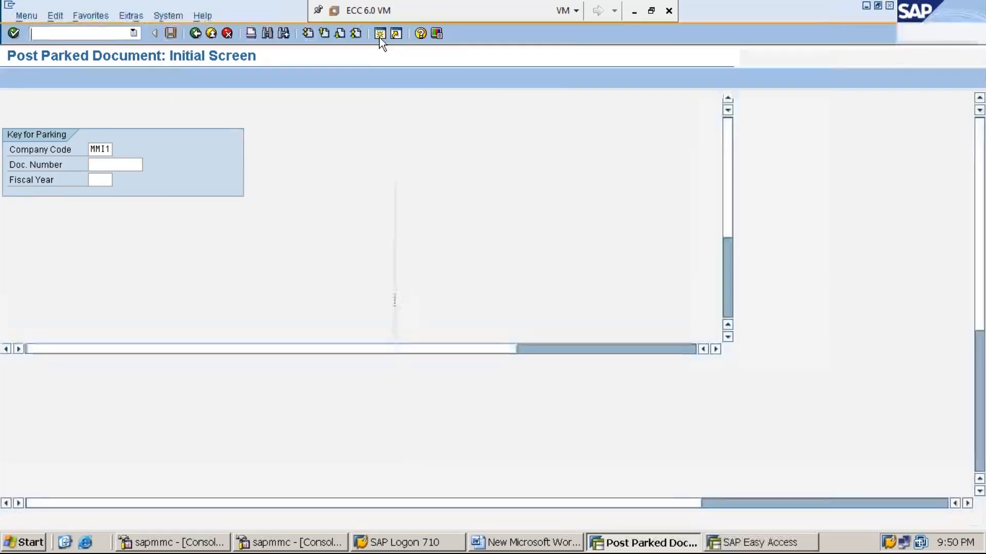
{"action": "type", "text": "SBWP"}
{"action": "key", "text": "Return"}
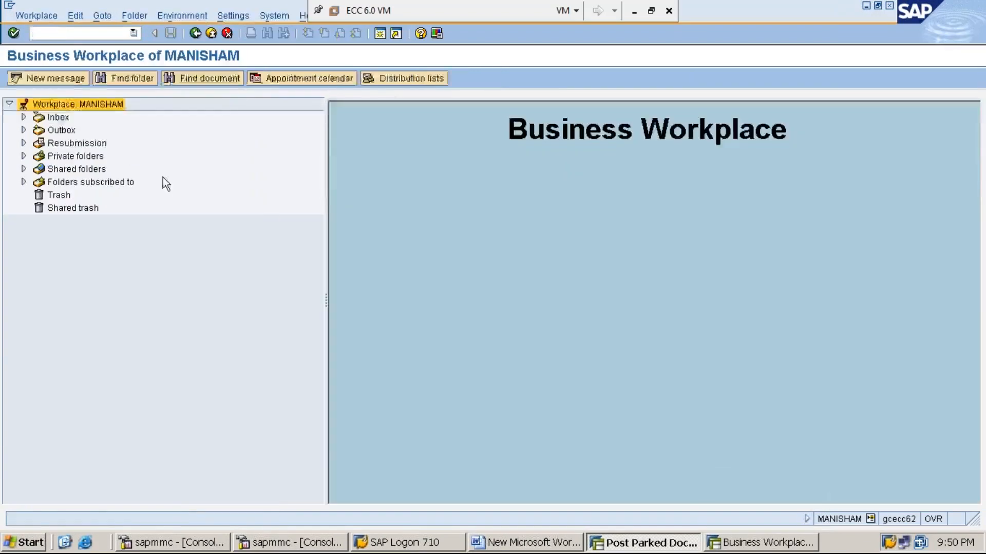
{"action": "left_click", "coordinate": [61, 118]}
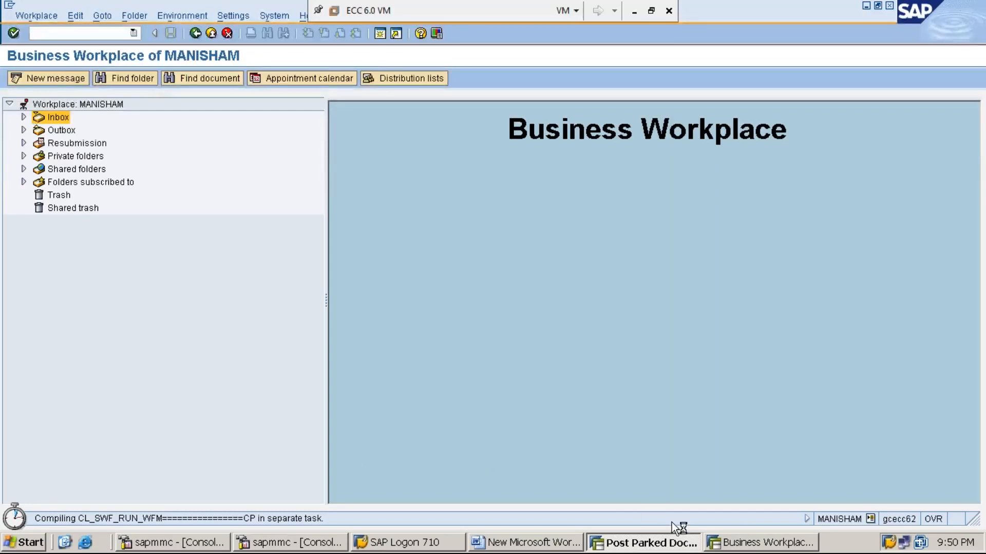
- Back on the FBV0 screen, enter document number 18 and fiscal year 2019
{"action": "left_click", "coordinate": [757, 543]}
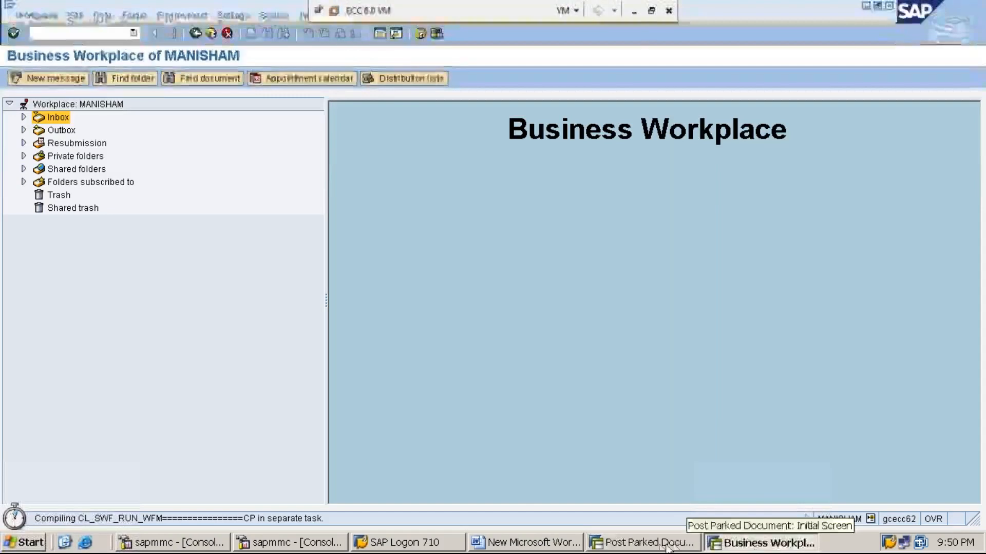
{"action": "left_click", "coordinate": [683, 543]}
{"action": "type", "text": "18"}
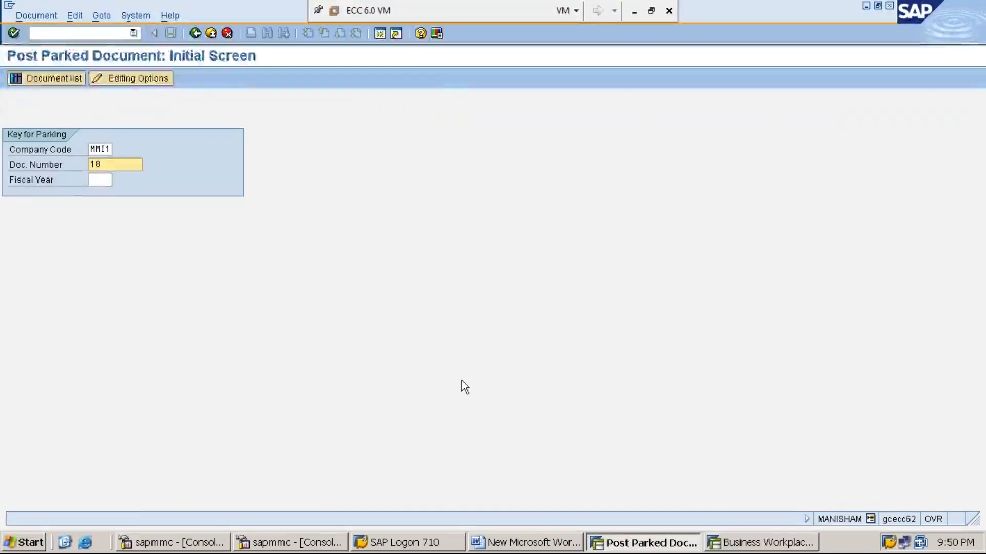
{"action": "key", "text": "Tab"}
{"action": "type", "text": "209"}
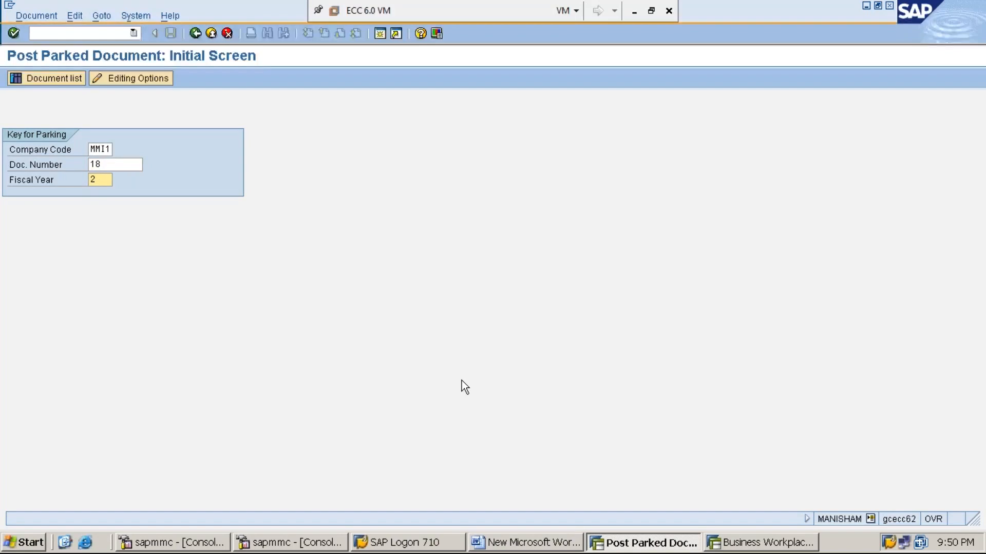
{"action": "key", "text": "BackSpace"}
{"action": "type", "text": "19"}
{"action": "left_click", "coordinate": [756, 544]}
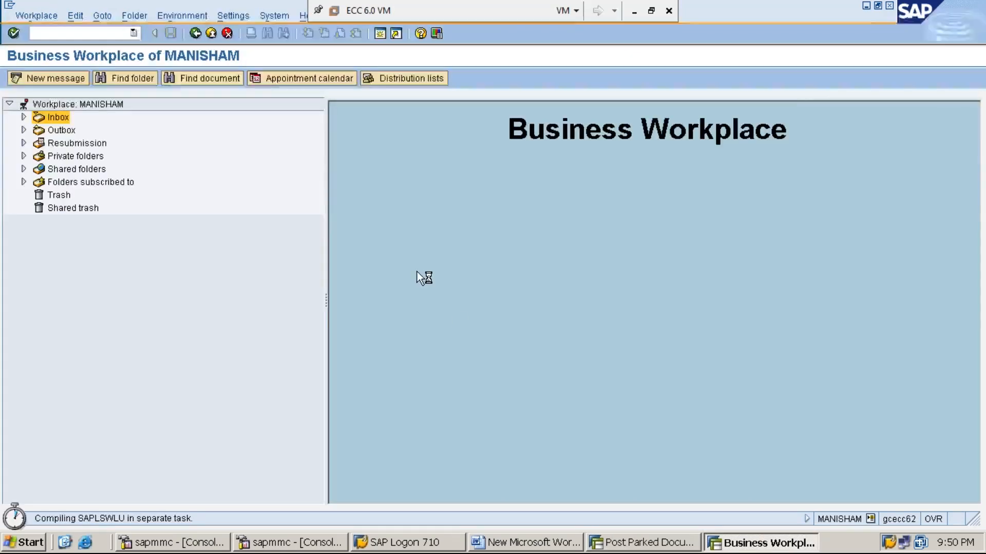
{"action": "left_click", "coordinate": [866, 6]}
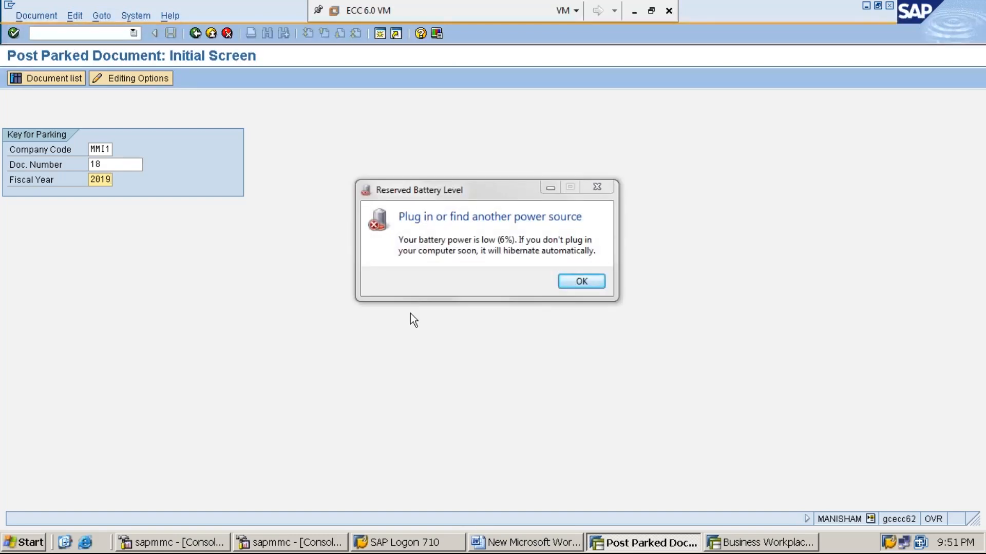
{"action": "key", "text": "Return"}
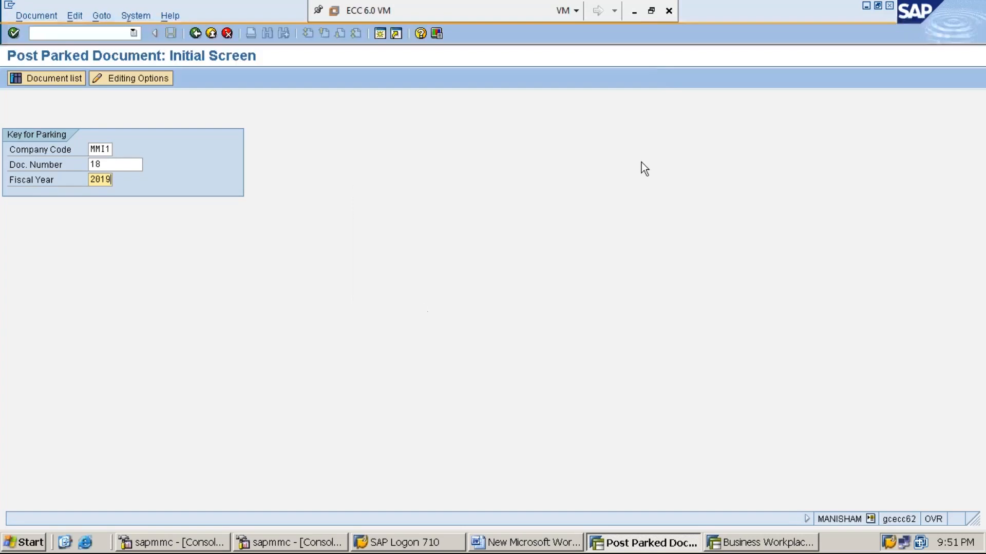
{"action": "left_click", "coordinate": [633, 11]}
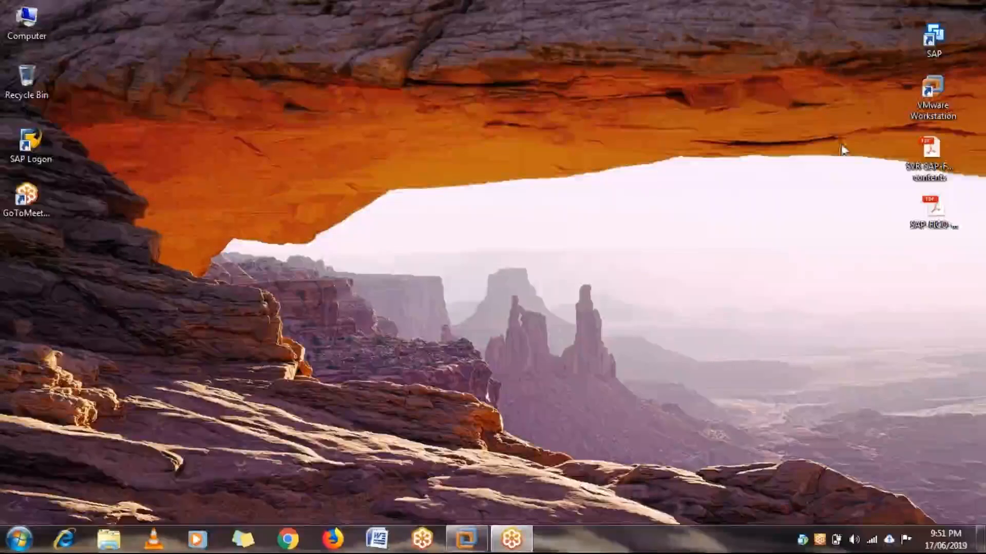
{"action": "left_click", "coordinate": [481, 539]}
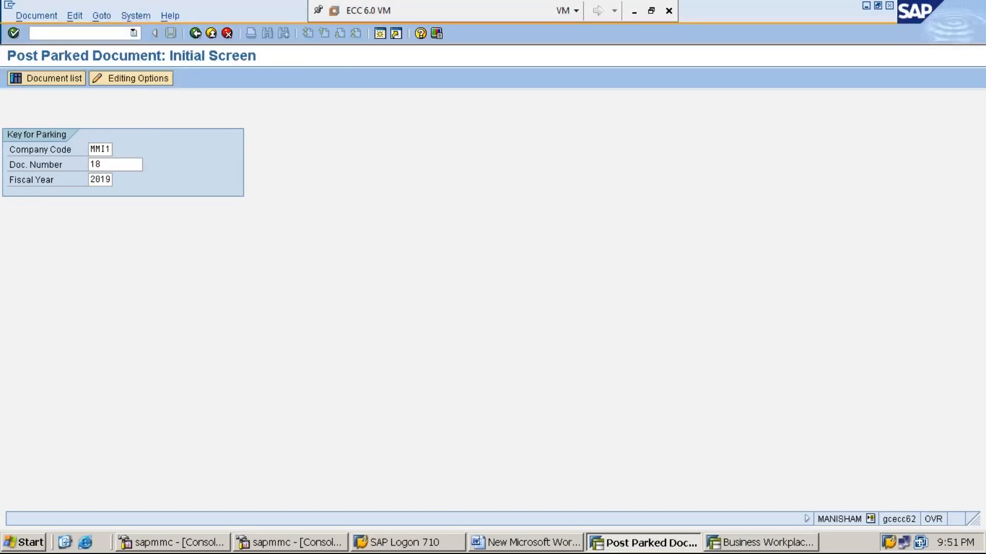
{"action": "key", "text": "Return"}
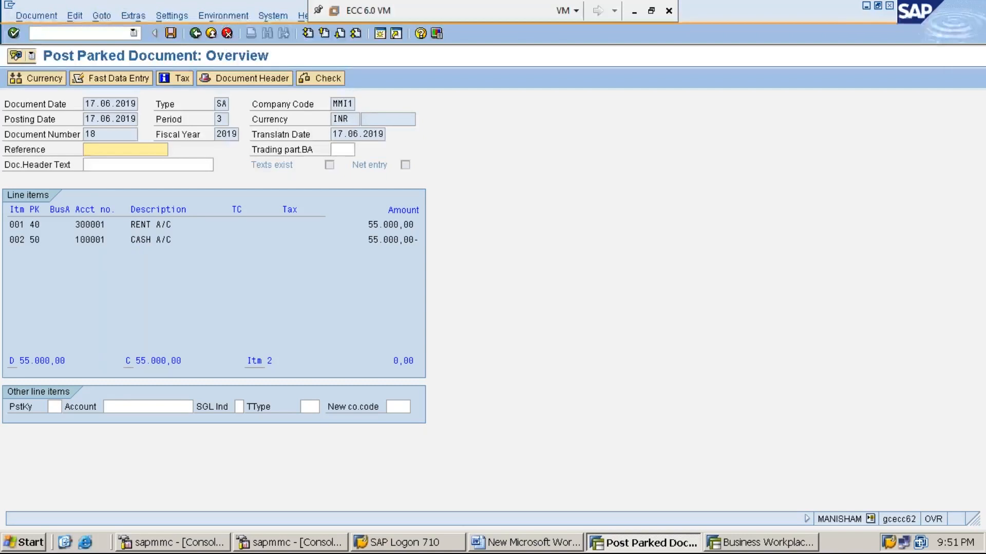
- Post parked document 18 for MMI1, fiscal year 2019, with the Post button
{"action": "left_click", "coordinate": [170, 34]}
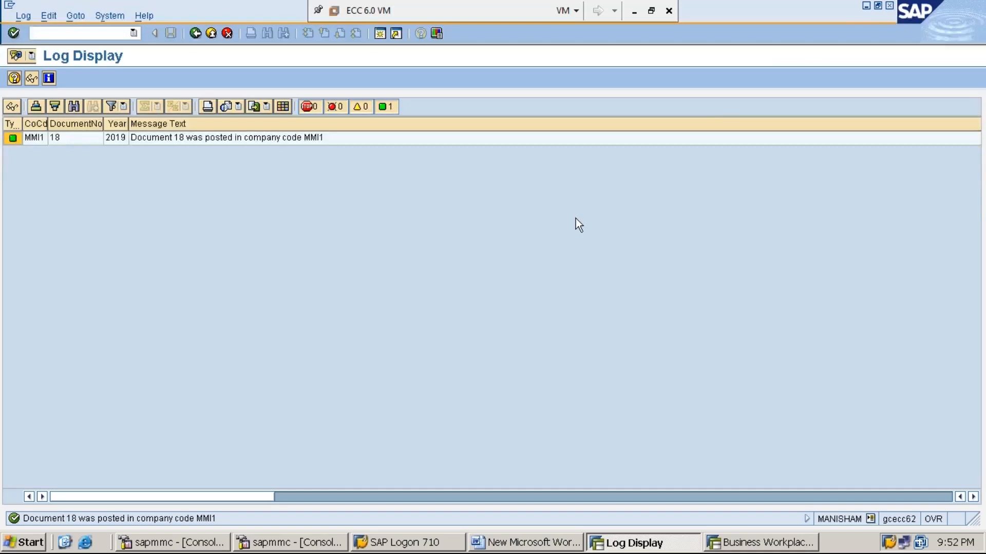
- Restore the SAP log window and log off all sessions with /NEX
{"action": "left_click", "coordinate": [866, 6]}
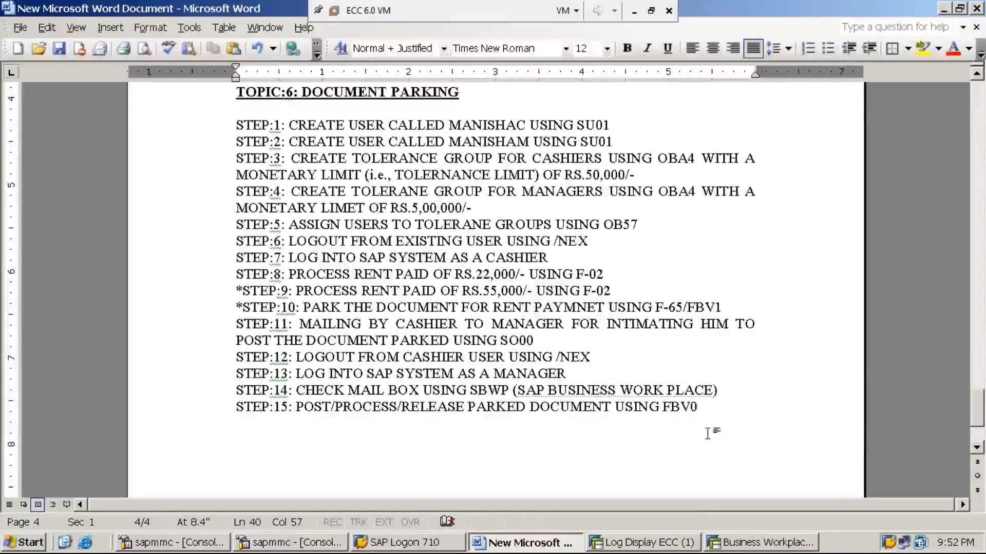
{"action": "left_click", "coordinate": [664, 545]}
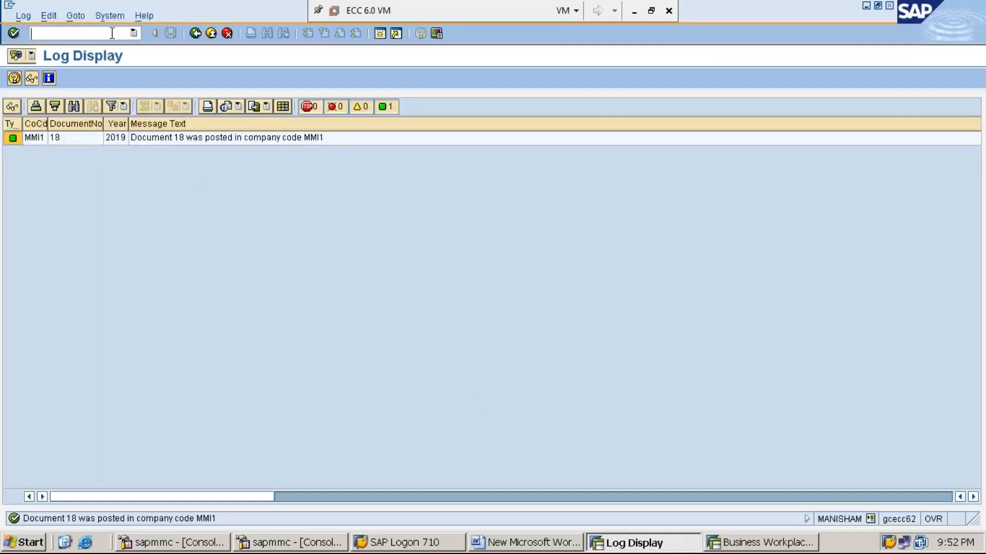
{"action": "type", "text": "/NEX"}
{"action": "key", "text": "Return"}
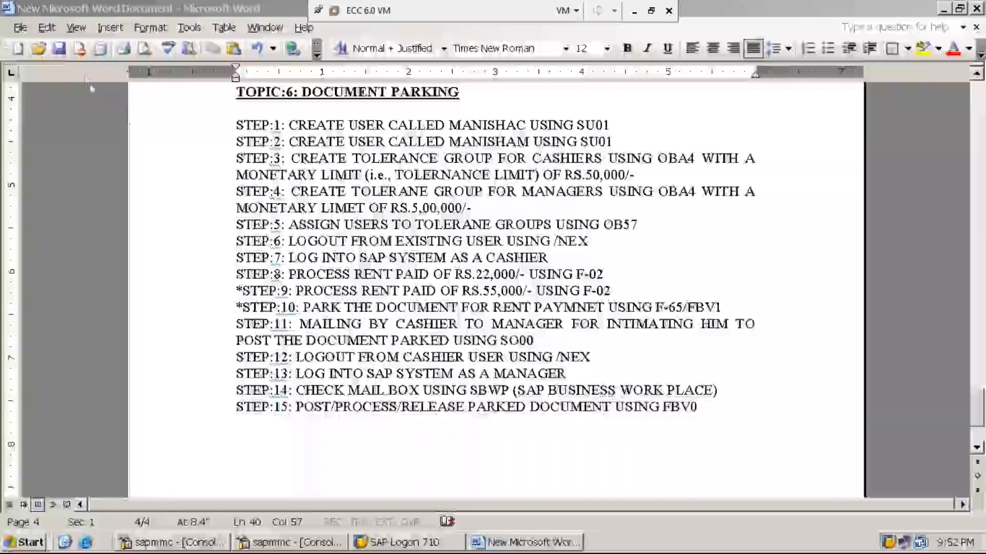
- Save and close the Word parking notes, then minimize the ECC 6.0 virtual machine
{"action": "left_click", "coordinate": [60, 50]}
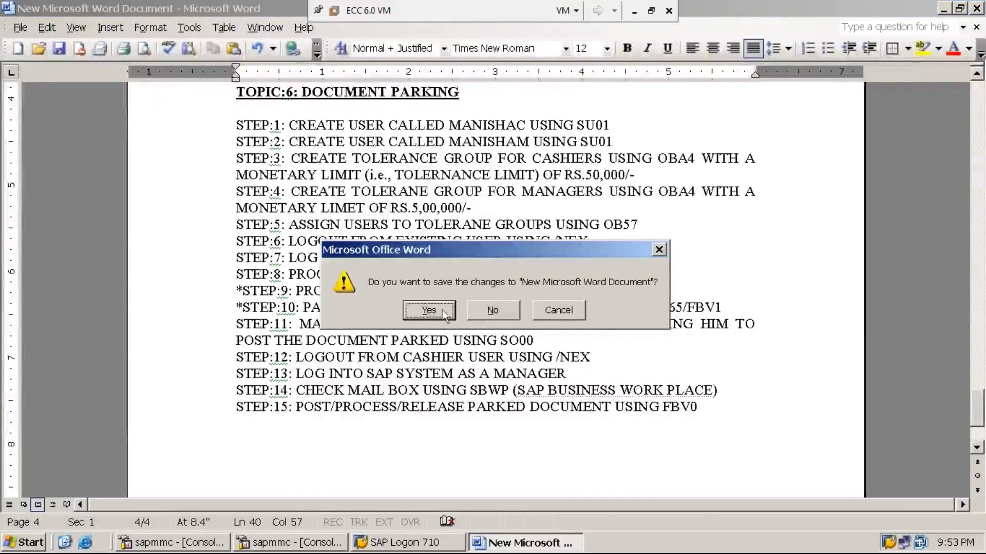
{"action": "left_click", "coordinate": [428, 310]}
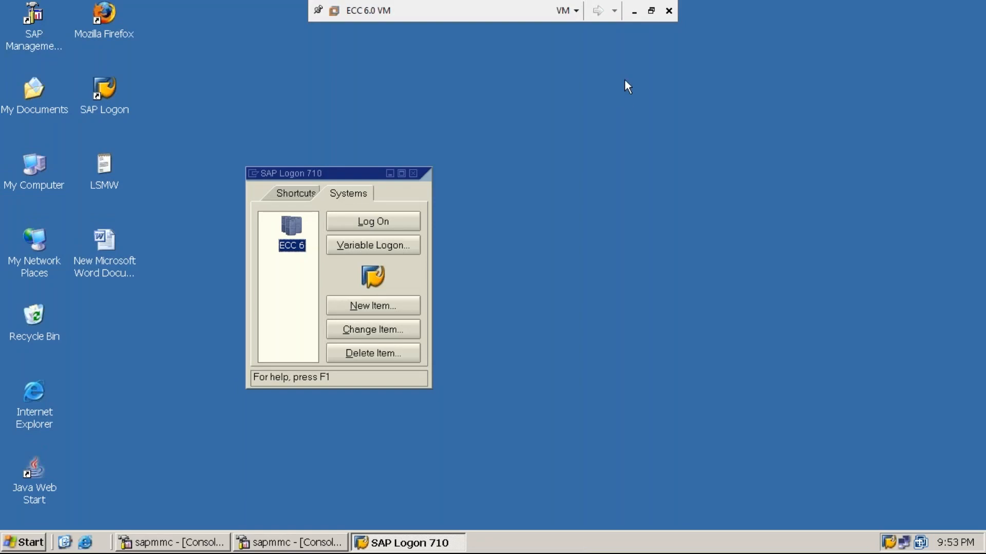
{"action": "left_click", "coordinate": [634, 11]}
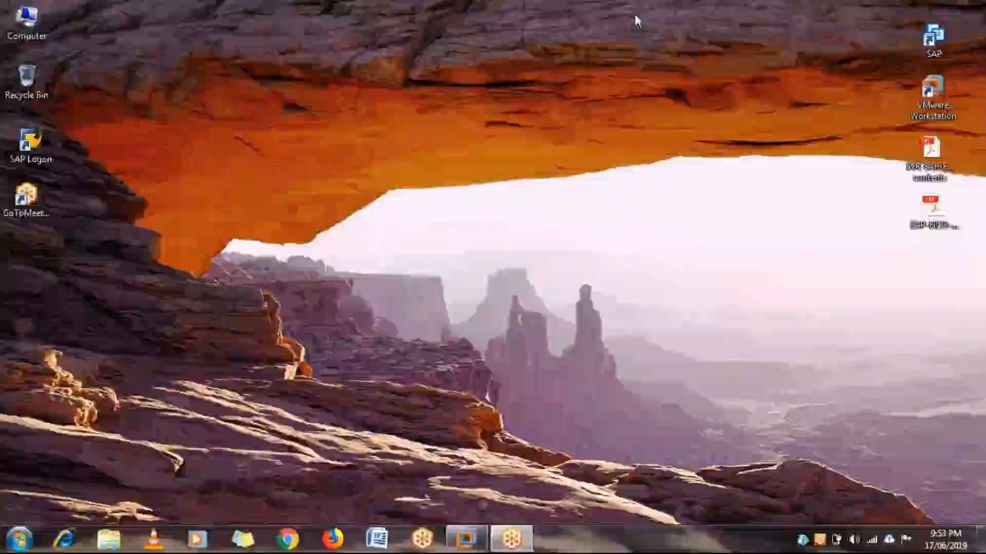